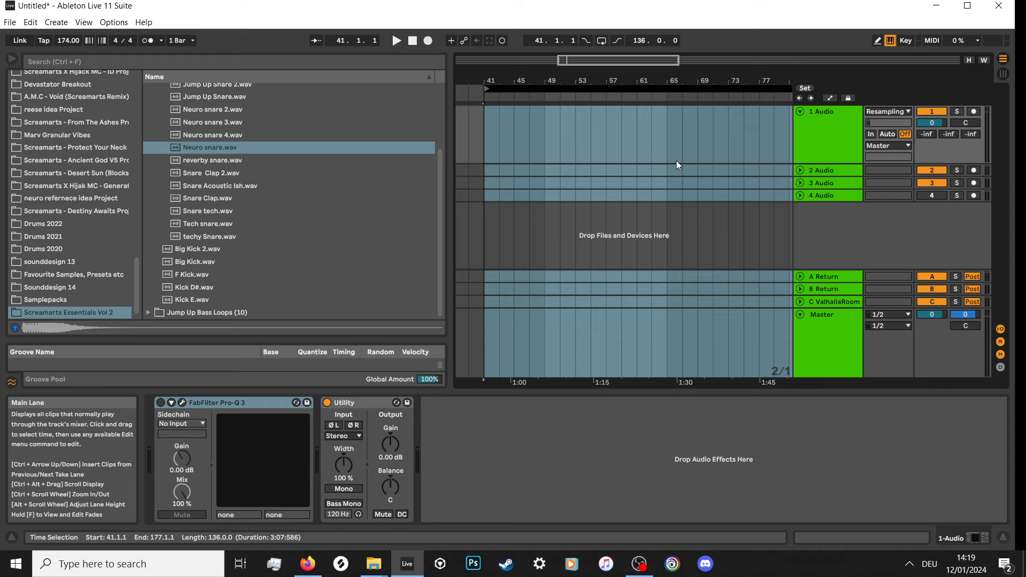
Audition the Groovey Drums and Jump Up snares, and place Jump Up Snare 2.wav on a new audio track at bar 45.
scroll(552, 128, "down", 3)
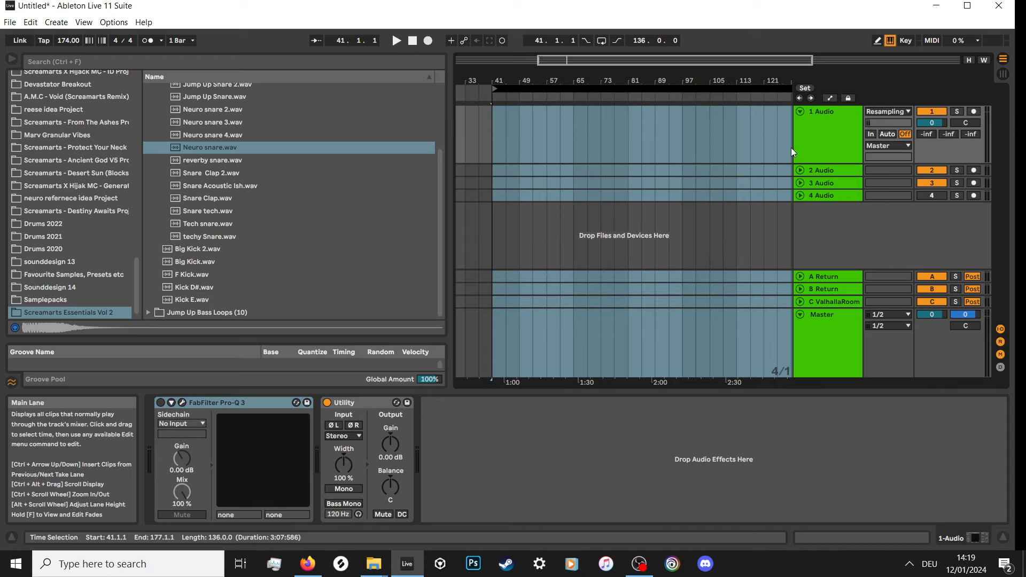
left_click(812, 141)
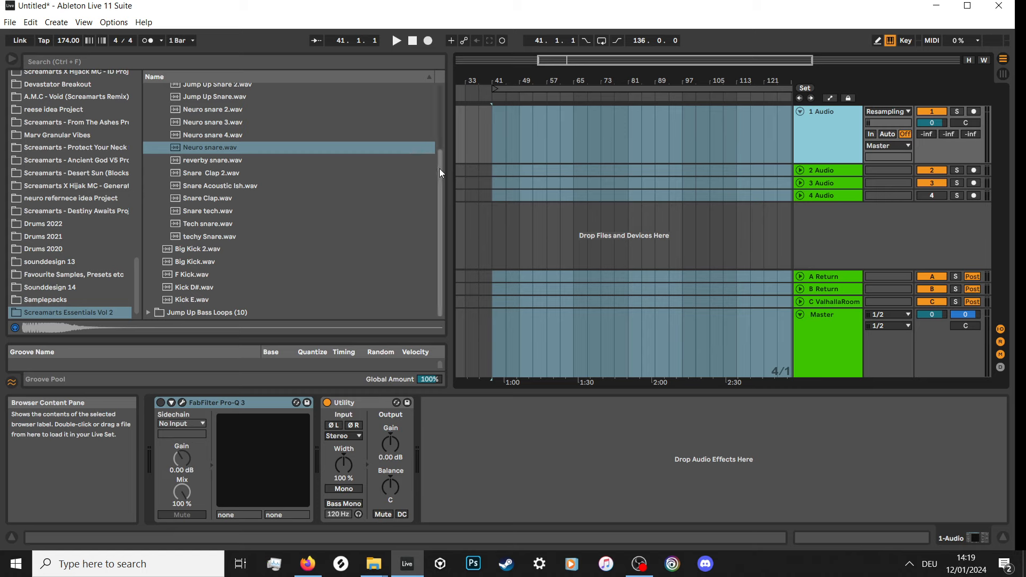
left_click_drag(439, 168, 438, 130)
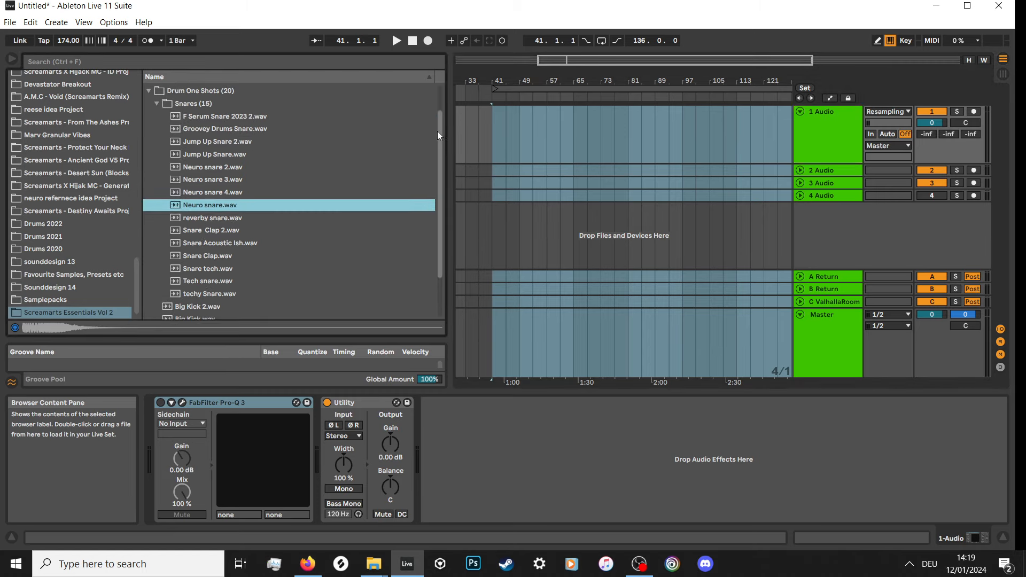
left_click(237, 122)
left_click(237, 132)
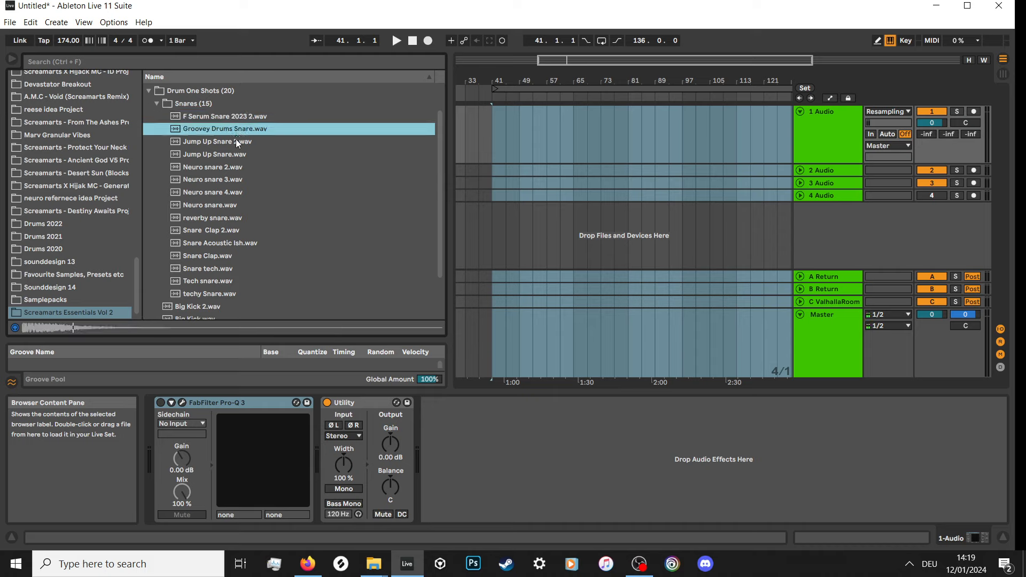
left_click(236, 141)
left_click_drag(234, 142, 492, 222)
Audition the Neuro and reverby snare samples and place Neuro snare.wav on the Jump Up Snare track at bar 49.
left_click(218, 168)
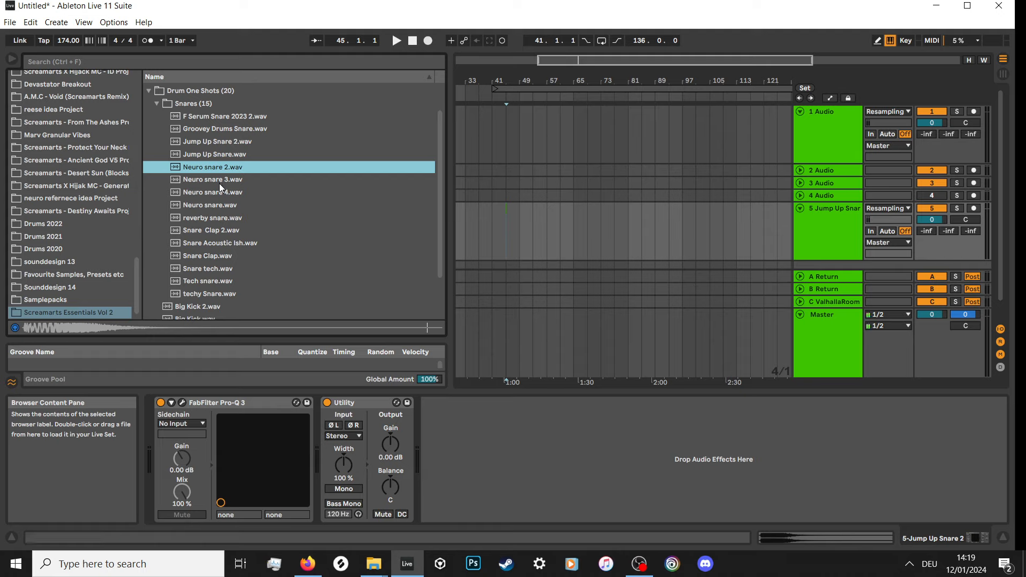
left_click(219, 184)
left_click(219, 194)
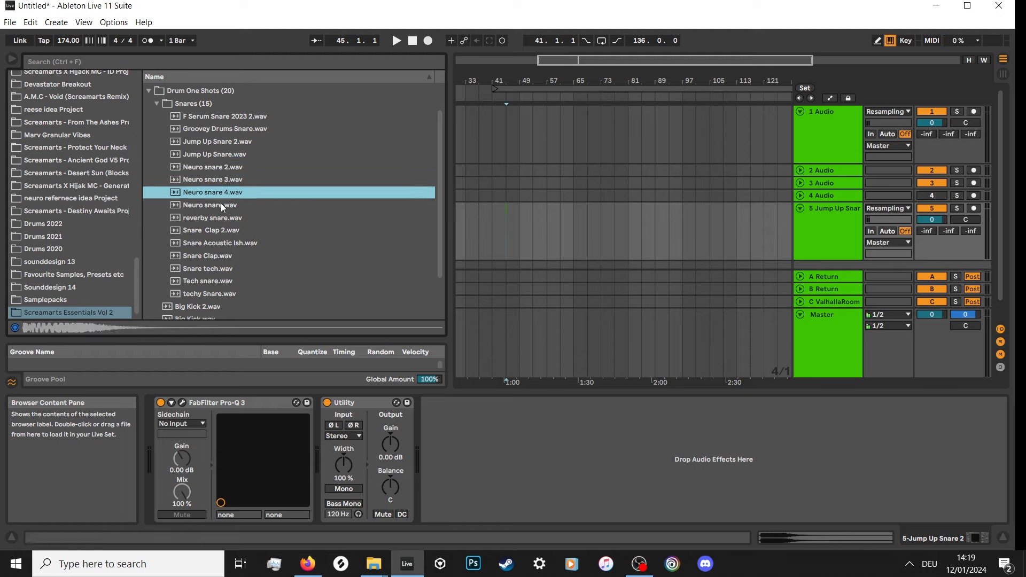
left_click(220, 204)
left_click(219, 216)
left_click(216, 206)
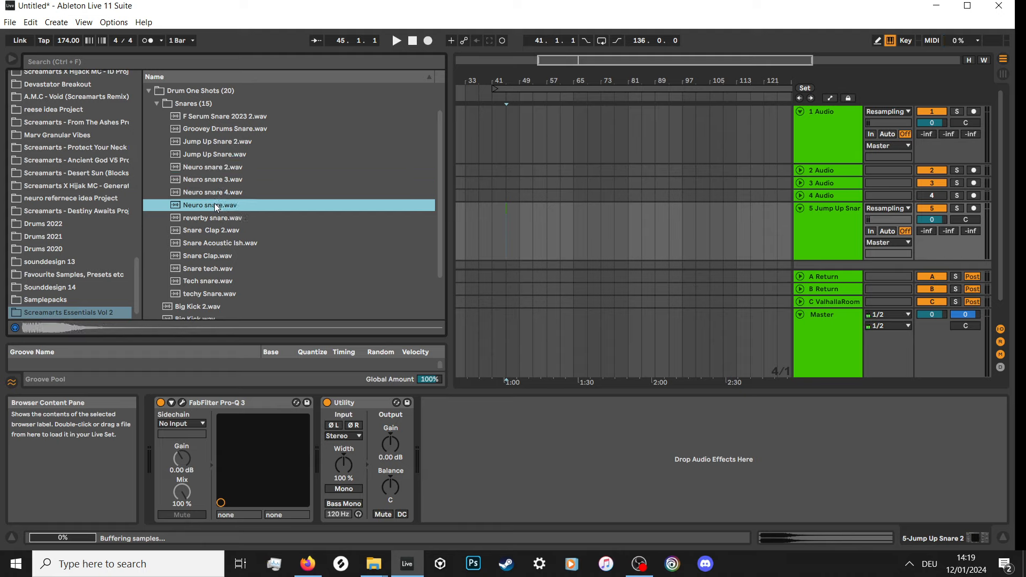
left_click(519, 225)
Audition the acoustic, clap and tech snares and place Snare Clap.wav on the same snare track at bar 69.
left_click(227, 241)
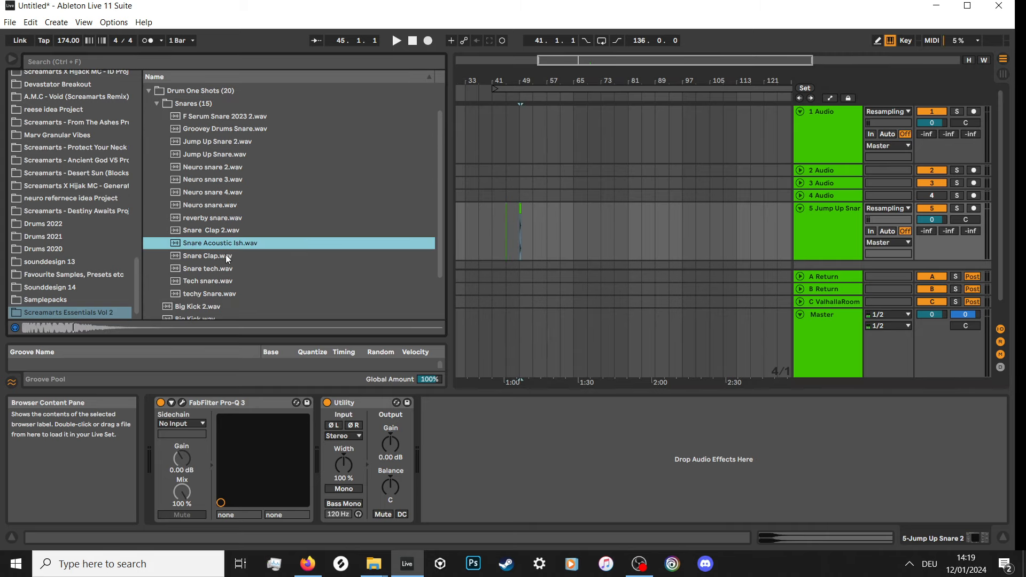
left_click(222, 265)
scroll(221, 262, "down", 2)
left_click(220, 264)
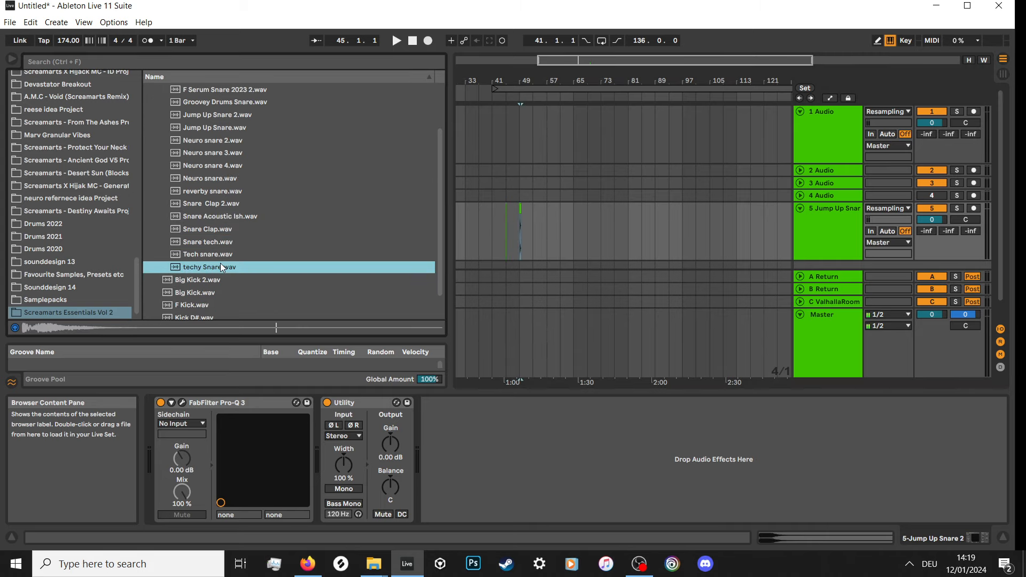
left_click(219, 253)
scroll(220, 251, "down", 1)
scroll(220, 252, "down", 1)
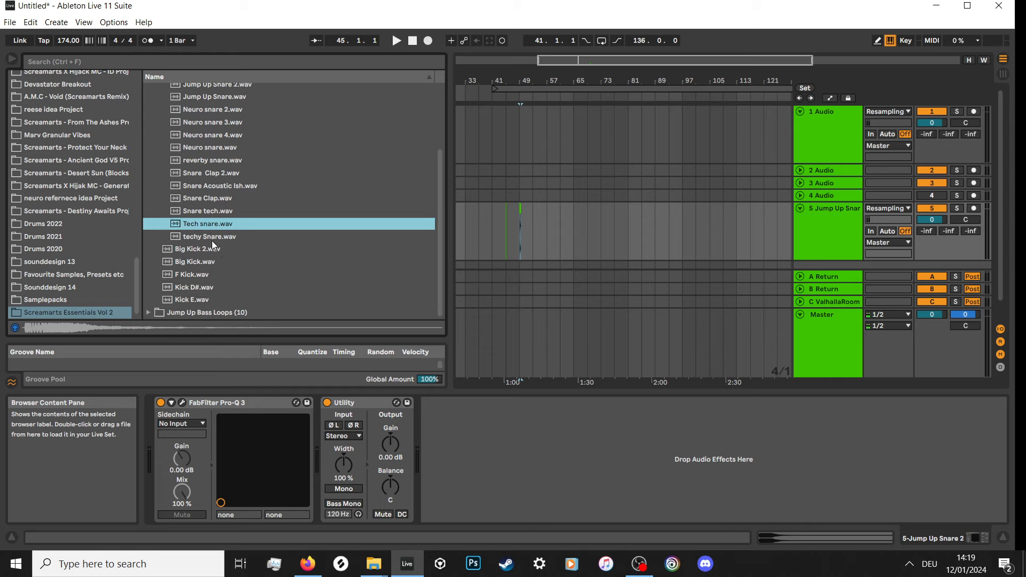
left_click(207, 211)
left_click(210, 199)
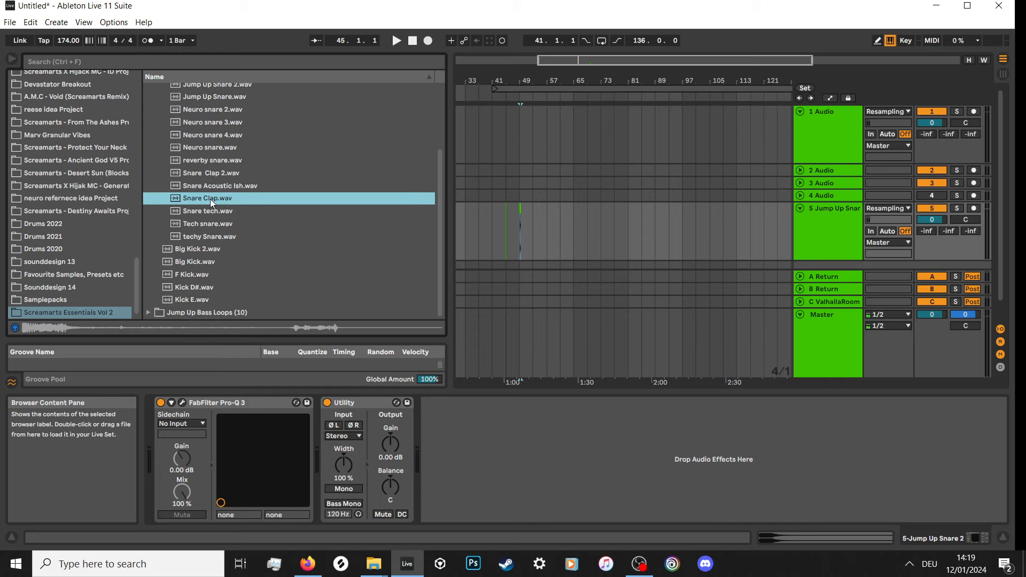
left_click(561, 233)
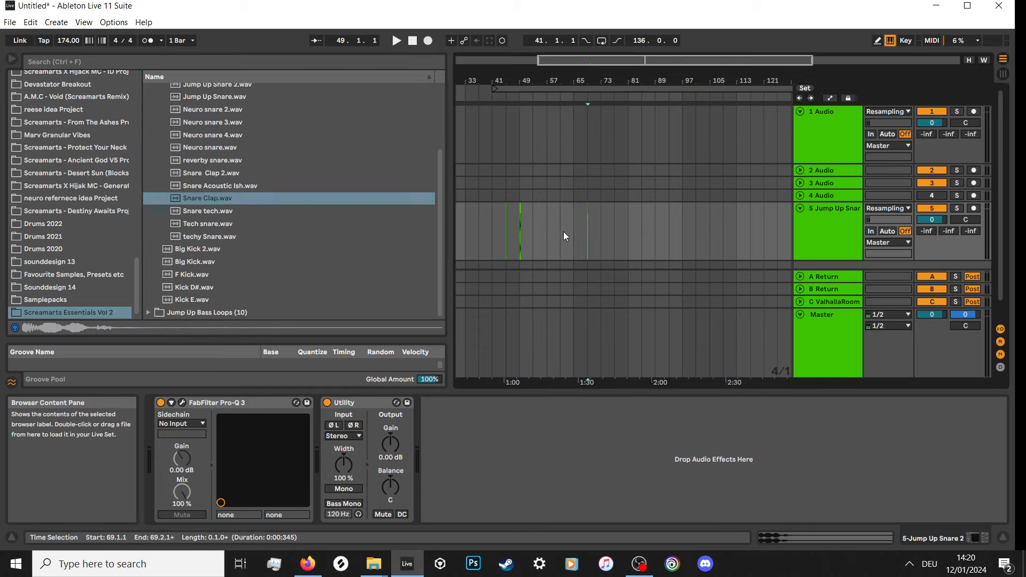
Move the loop range to start at bar 49 and place Big Kick 2.wav on a new audio track at bar 49.
left_click_drag(511, 90, 538, 90)
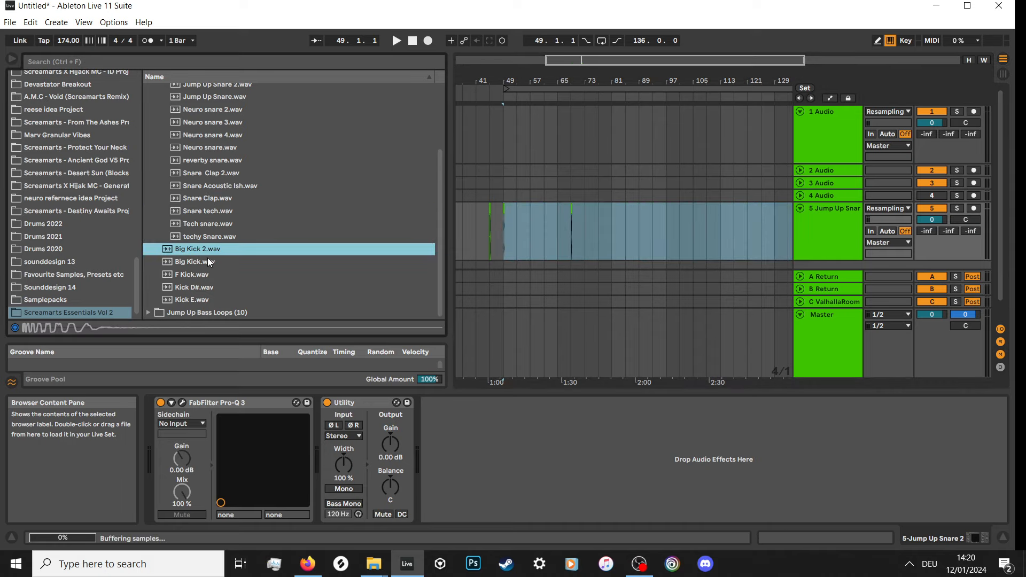
left_click(209, 264)
left_click(206, 251)
left_click_drag(206, 252, 514, 252)
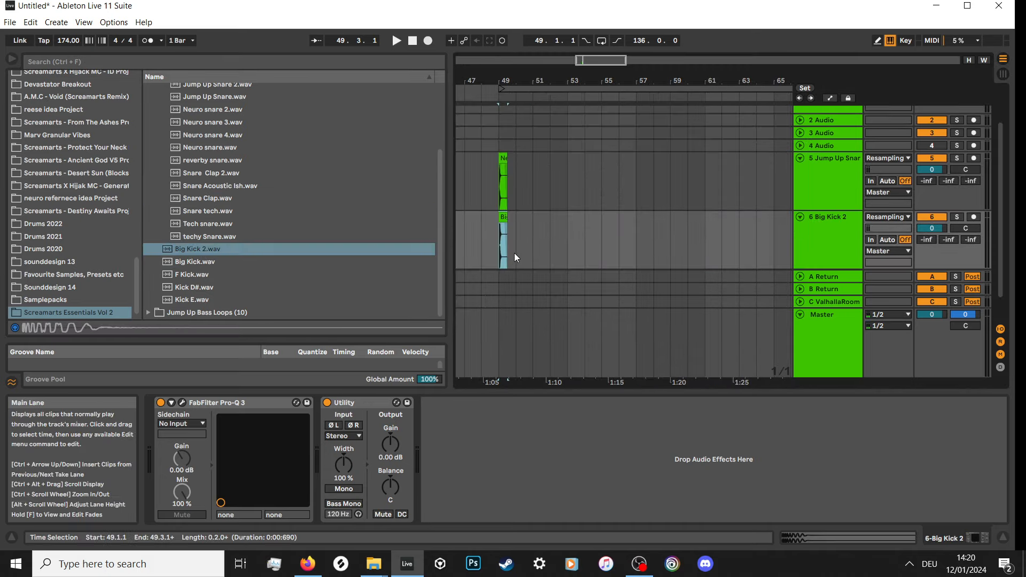
Shift the Big Kick 2 clip to bar 51 and place Big Kick.wav at bar 49 on the kick track.
left_click(207, 264)
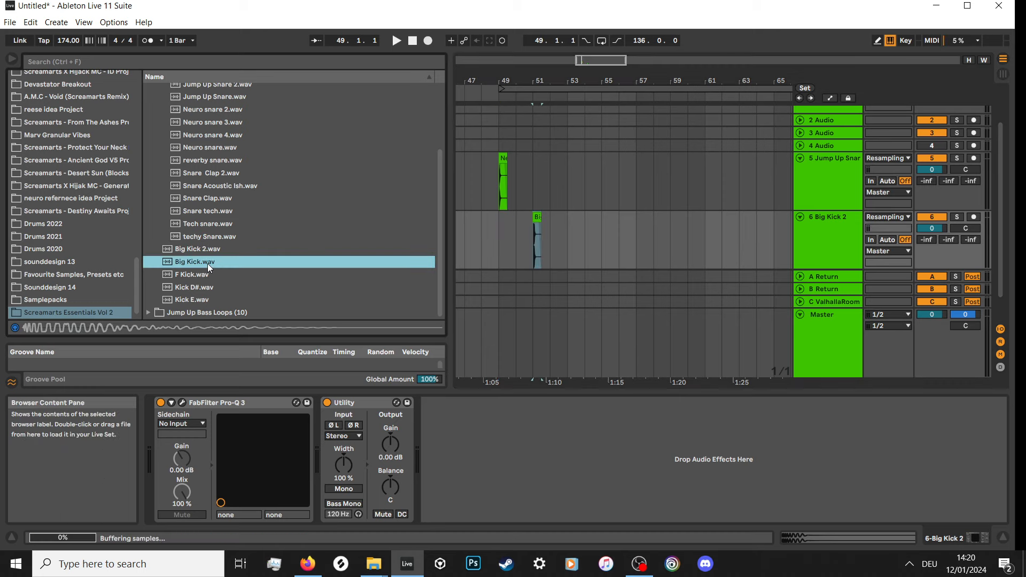
left_click_drag(217, 264, 502, 231)
scroll(501, 230, "up", 3)
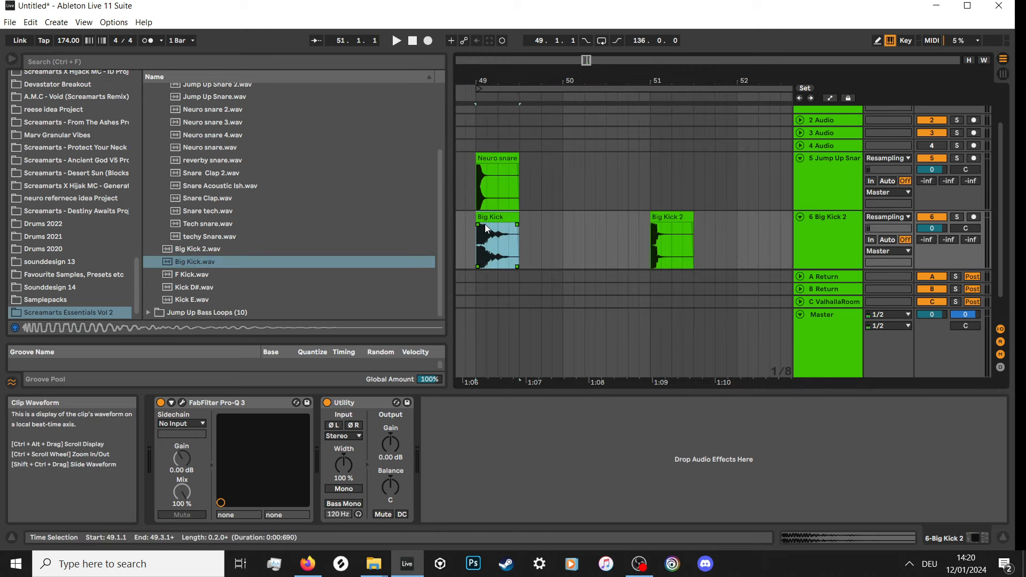
left_click(847, 225)
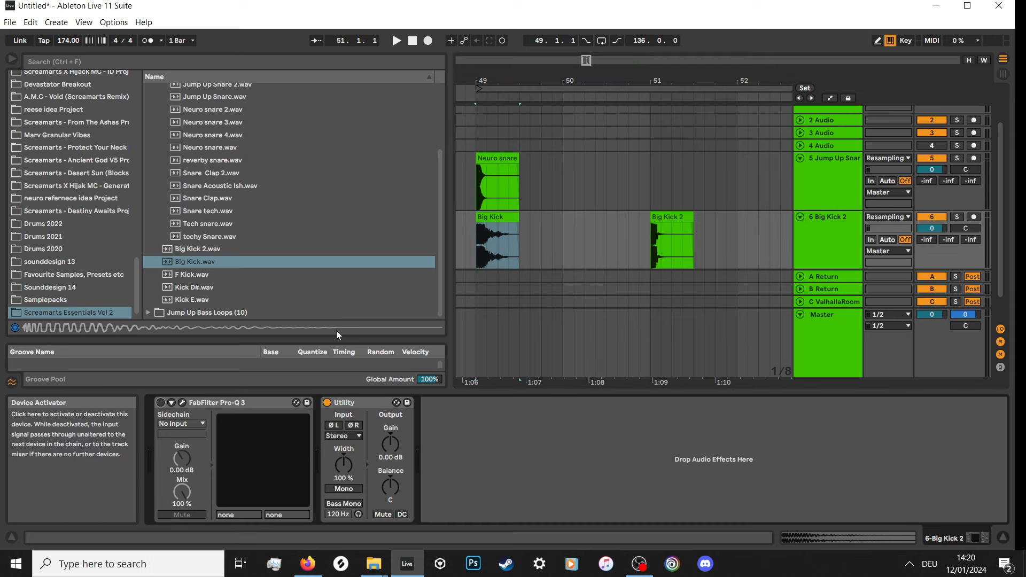
Move the Neuro snare clip to 49.2.1 and play it together with the Big Kick clip.
left_click(208, 210)
mouse_move(499, 162)
left_mouse_down()
mouse_move(543, 161)
mouse_move(511, 169)
left_mouse_up()
left_click(480, 218)
key("space")
scroll(479, 217, "down", 3)
key("space")
scroll(479, 217, "up", 3)
left_click(508, 174)
left_click(494, 219)
key("space")
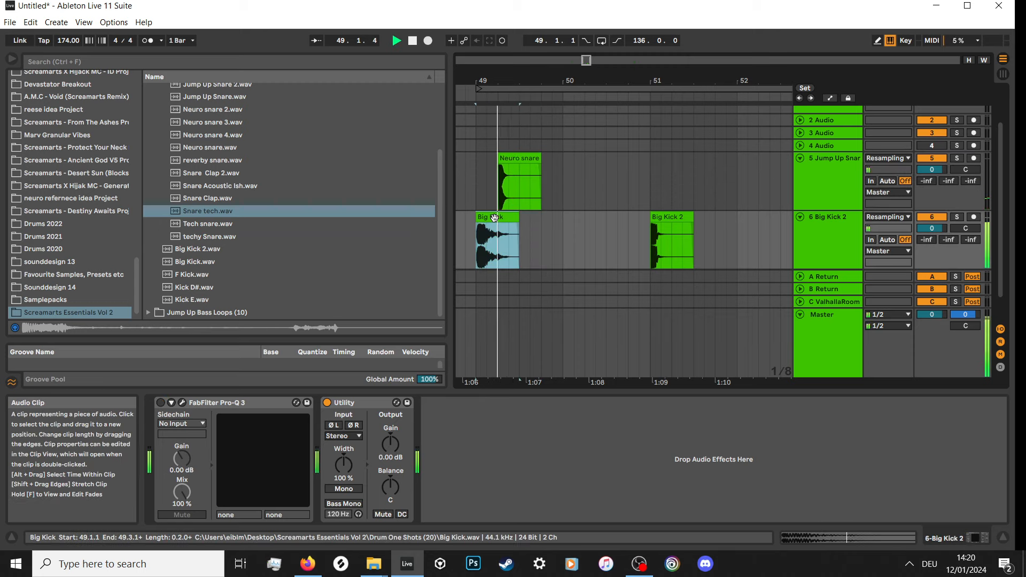
left_click(505, 201)
left_click(509, 159)
key("space")
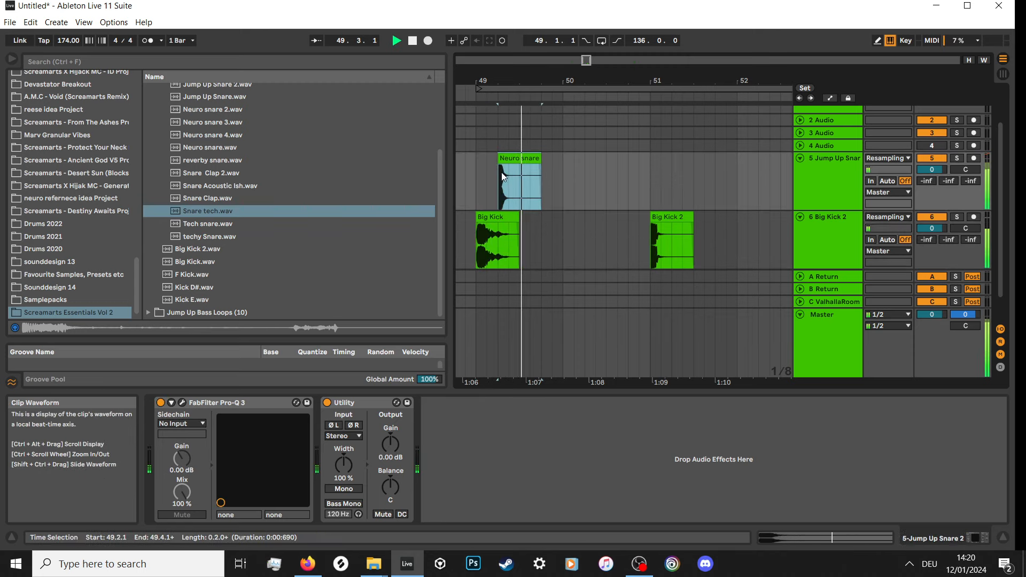
Copy the Neuro snare clip to 49.3.3 and move the Big Kick 2 clip to 50.1.1.
left_click_drag(509, 158, 541, 159)
left_click(475, 175)
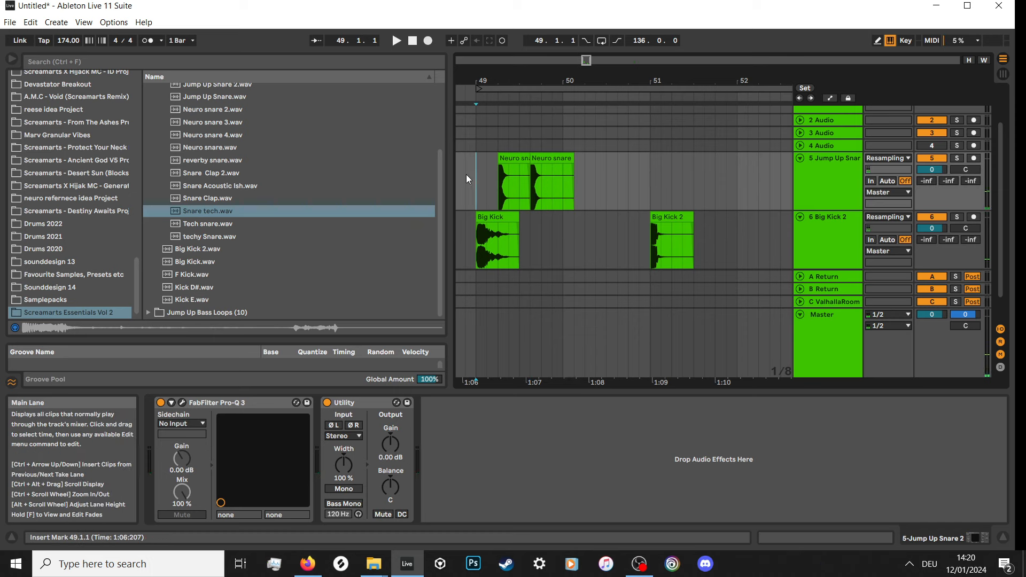
left_click(569, 228)
key("ctrl+v")
left_click_drag(586, 229, 586, 229)
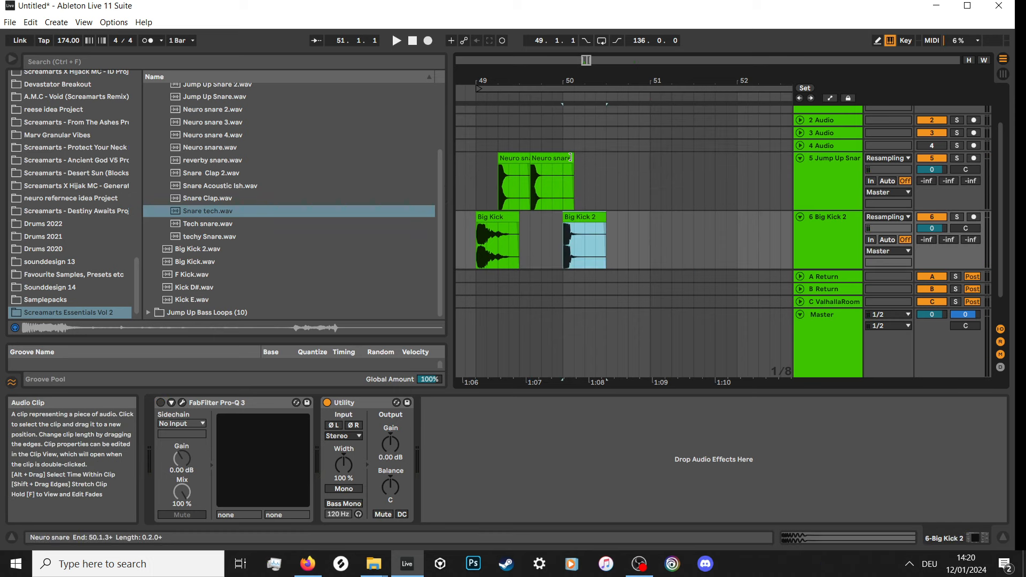
Trim the second Neuro snare to the end of bar 49 and duplicate that bar's snare pattern into bar 50.
left_click_drag(573, 159, 474, 168)
key("ctrl+d")
scroll(474, 178, "down", 3)
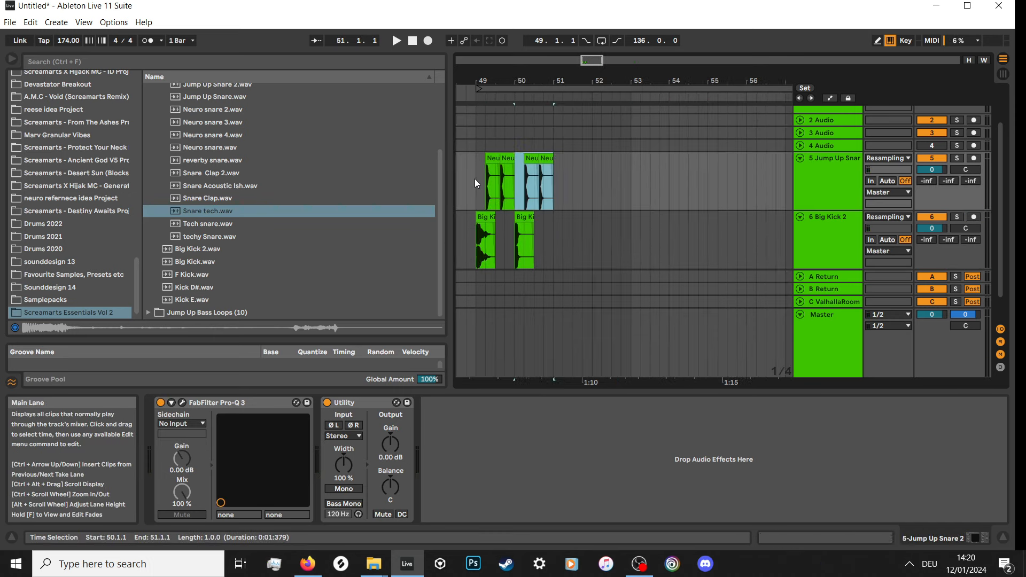
left_click(476, 181)
Move the Jump Up Snare 2 clip from bar 45 to track 4 at 49.2.1, layered above the first Neuro snare.
scroll(499, 185, "up", 3)
scroll(460, 121, "down", 3)
scroll(484, 147, "up", 3)
scroll(530, 172, "down", 2)
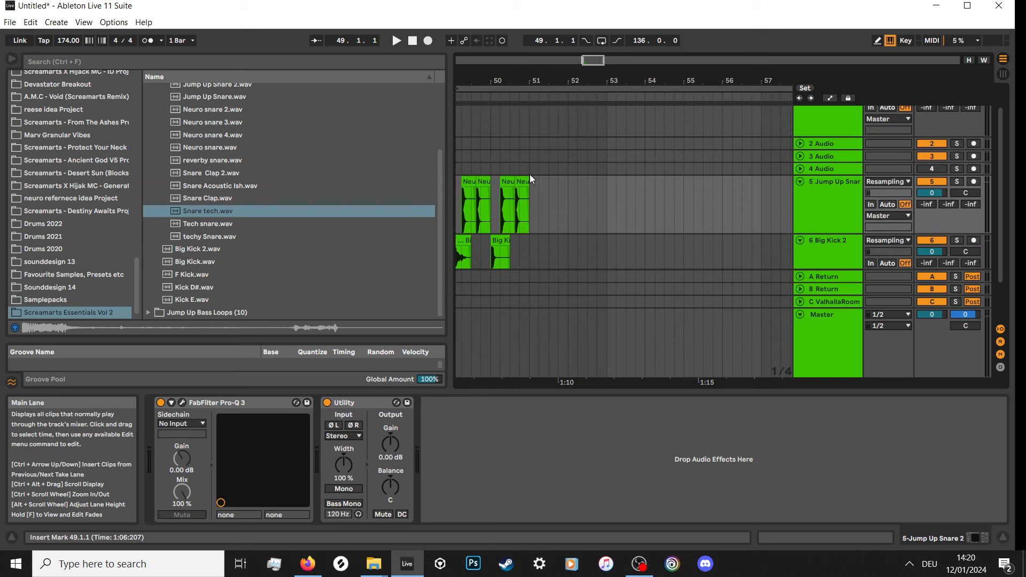
scroll(550, 169, "down", 3)
scroll(520, 156, "up", 2)
scroll(517, 155, "down", 2)
scroll(517, 155, "down", 1)
scroll(500, 205, "down", 4)
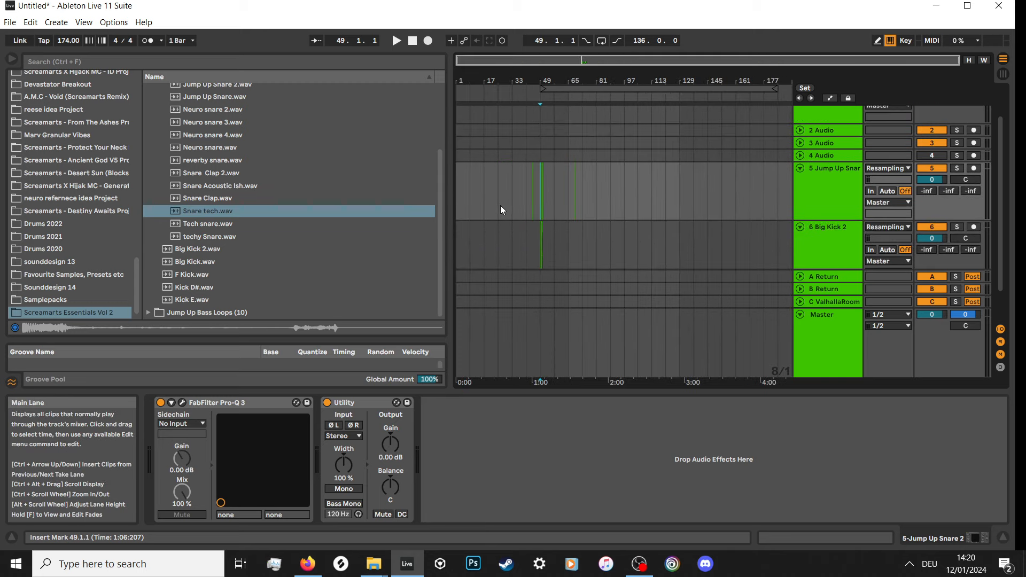
scroll(500, 205, "up", 3)
scroll(676, 202, "up", 2)
left_click(537, 191)
scroll(538, 189, "up", 3)
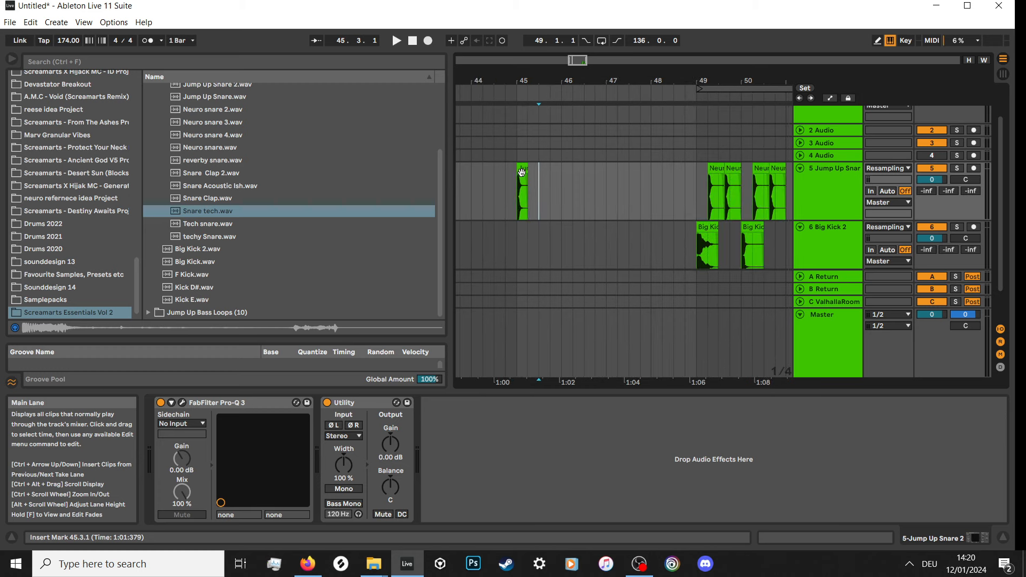
left_click_drag(519, 168, 715, 153)
scroll(959, 157, "up", 1)
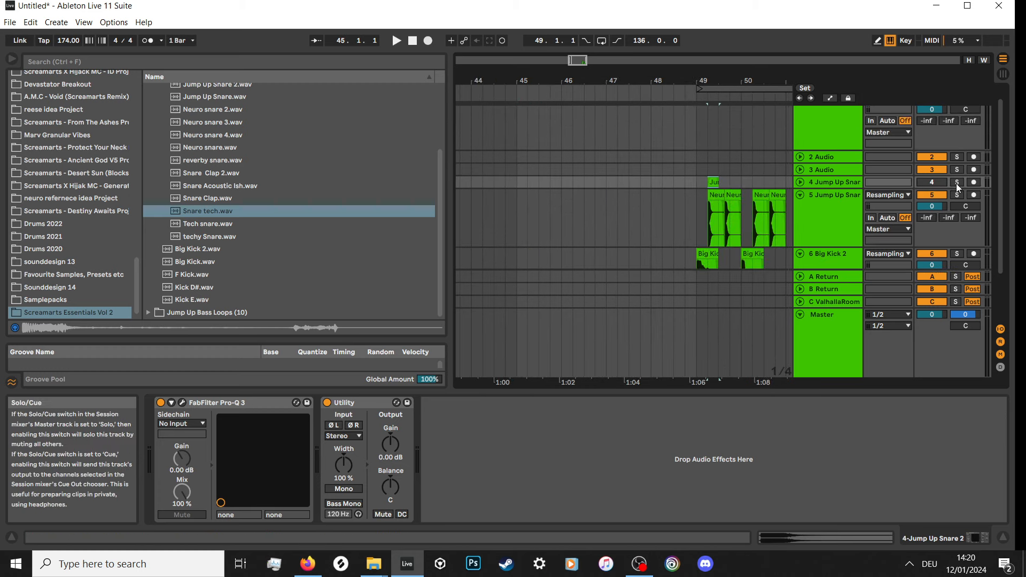
Solo and unfold track 4, and play the Jump Up Snare 2 clip on its own.
left_click(956, 182)
key("space")
left_click(800, 183)
scroll(719, 191, "up", 4)
key("space")
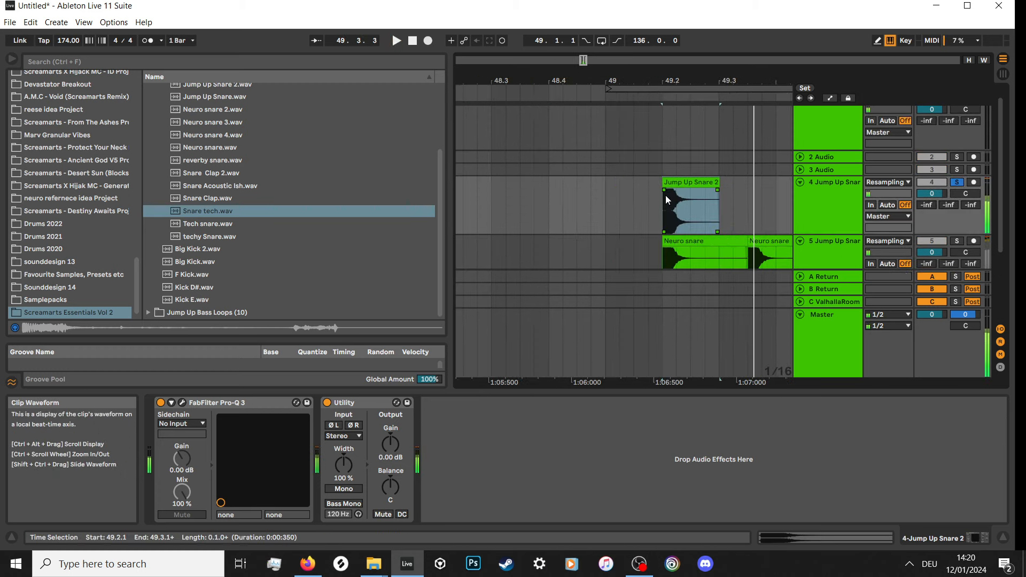
Add a short fade-in to the Jump Up Snare 2 clip, play it, and turn off the solo on track 4.
left_click_drag(665, 191, 675, 191)
scroll(619, 197, "down", 2)
left_click(611, 201)
key("space")
left_click(957, 182)
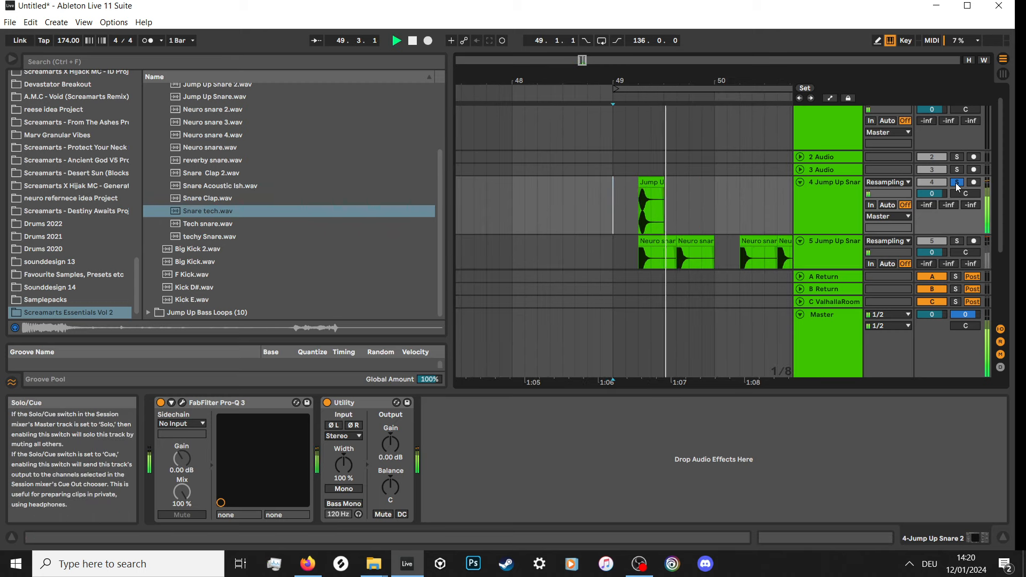
key("space")
key("space")
Copy the Jump Up Snare 2 clip to 49.3.3 and duplicate the layer's bar 49 pattern into bar 50.
scroll(527, 204, "down", 4)
scroll(535, 207, "up", 4)
key("space")
left_click_drag(574, 183, 612, 186, "ctrl")
left_click(531, 191)
key("space")
left_click_drag(531, 191, 640, 190)
key("ctrl+d")
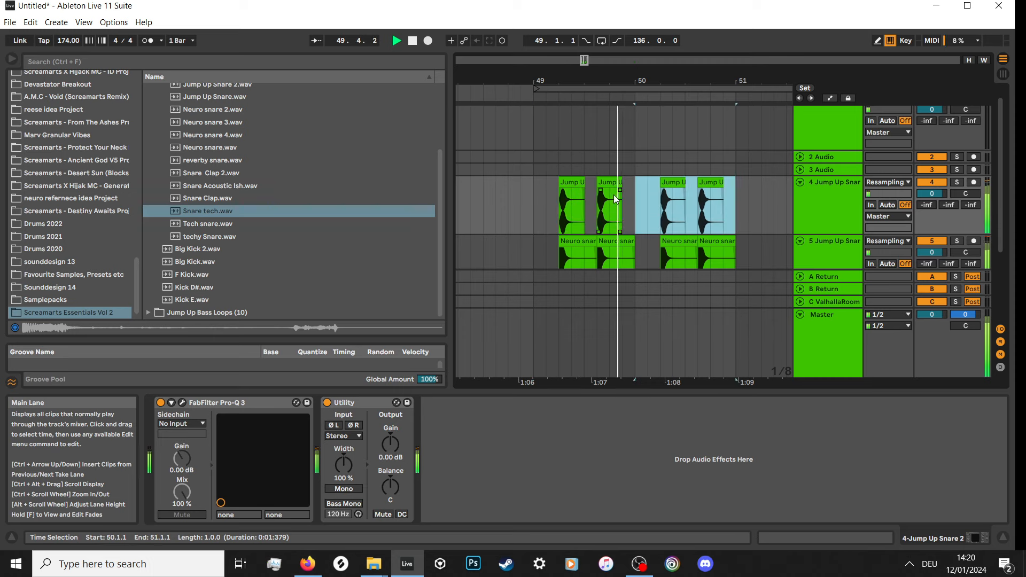
Play back the pattern and shorten the Big Kick 2 clip at bar 50 to about an eighth note.
scroll(592, 213, "down", 4)
scroll(600, 206, "down", 3)
scroll(611, 211, "up", 5)
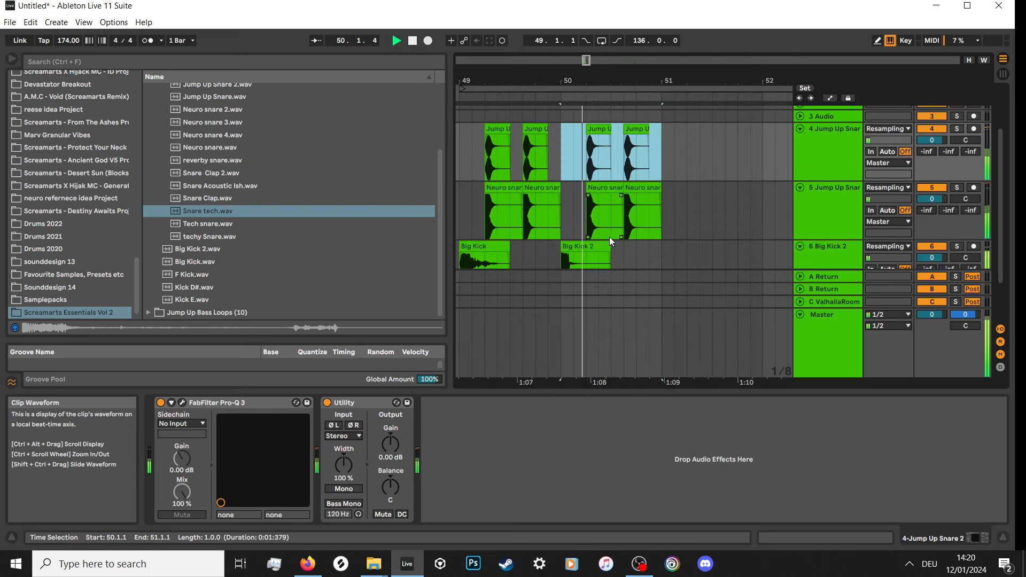
scroll(608, 235, "down", 3)
left_click(586, 225)
key("space")
left_click_drag(611, 211, 579, 217)
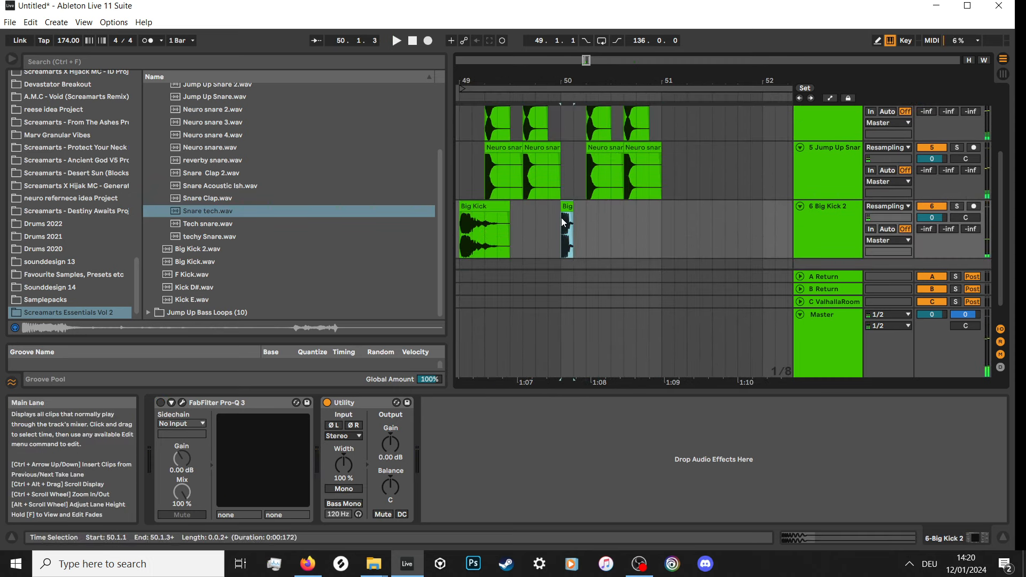
Audition the other kicks, replace the Big Kick 2 clip with Kick D#.wav at 50.1.1 and 50.2.3, and play the result.
left_click(206, 261)
left_click(204, 275)
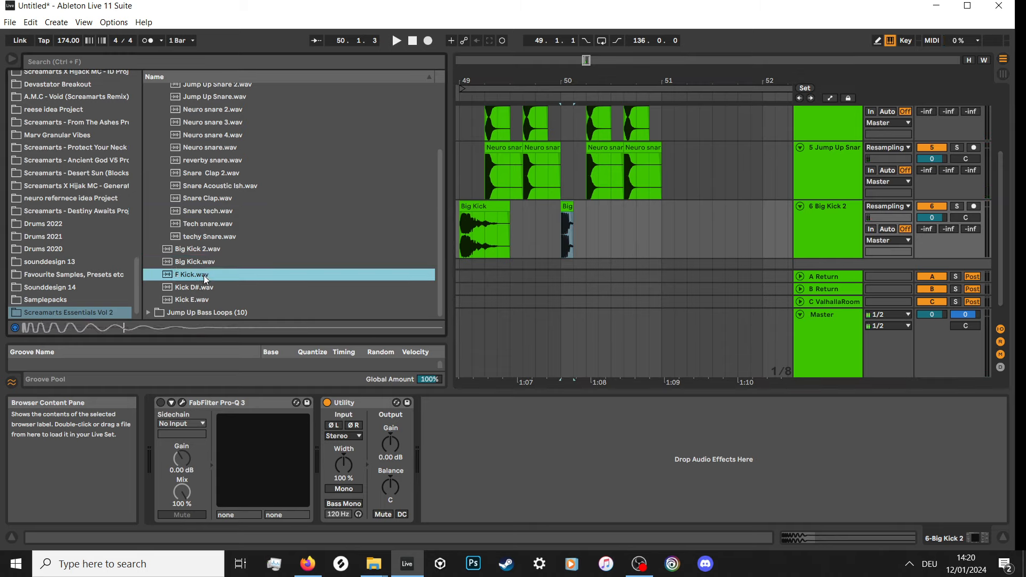
left_click(206, 287)
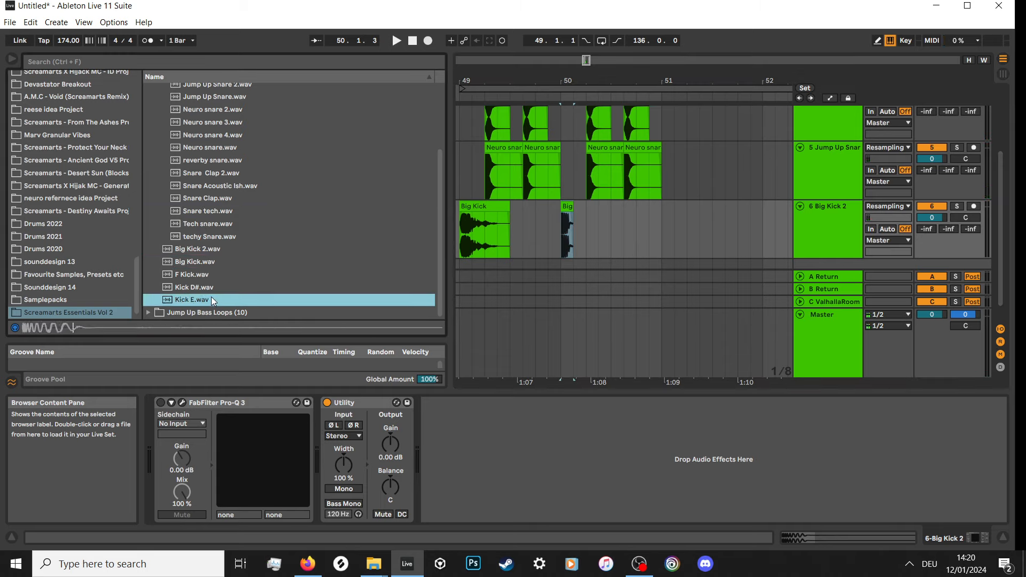
left_click(195, 298)
left_click(182, 287)
left_click_drag(181, 286, 599, 212)
left_click(546, 216)
key("space")
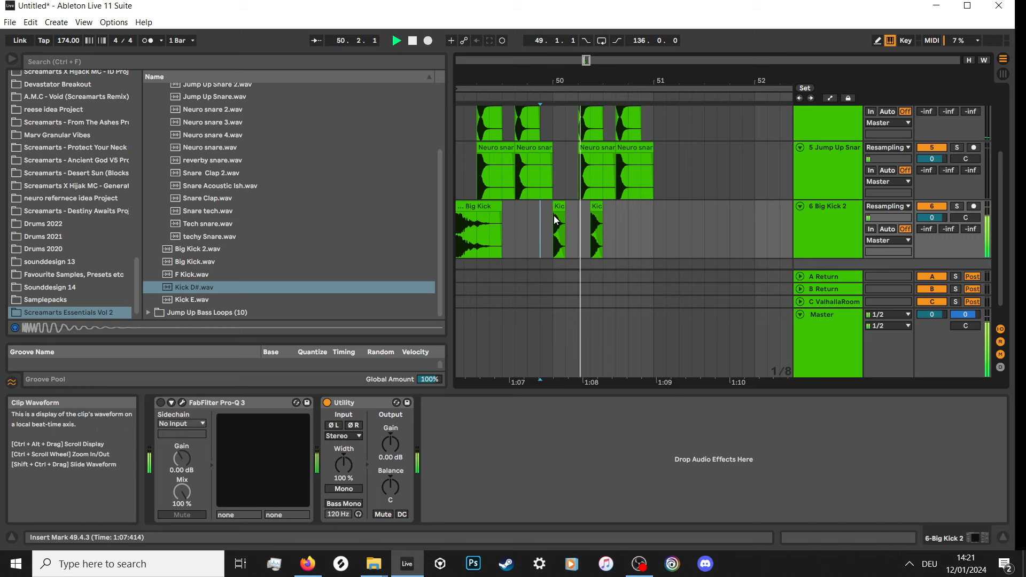
key("space")
scroll(553, 214, "down", 2, "ctrl")
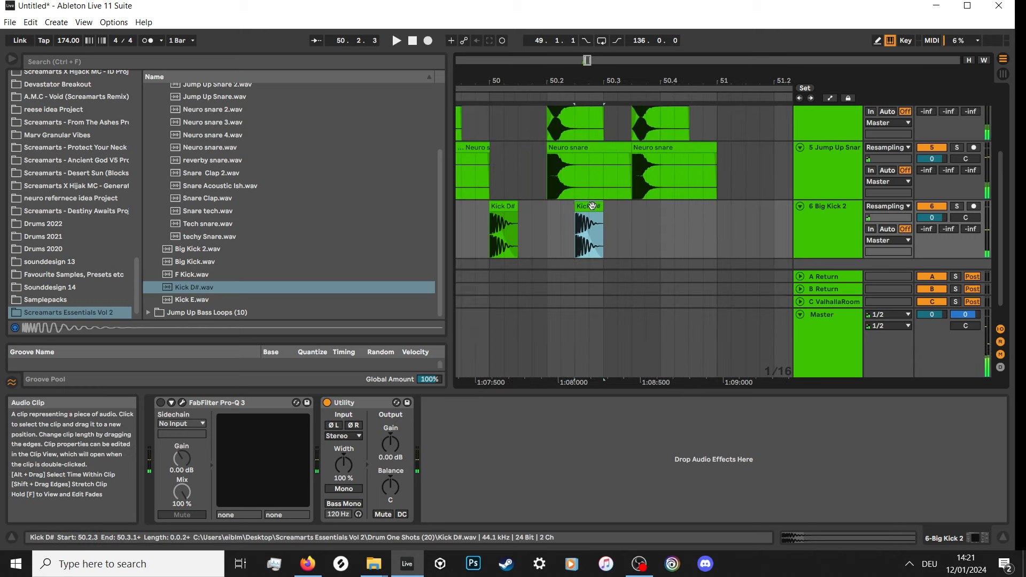
Move the Kick D# clip from 50.2.3 to 50.4.1 and play back the result.
left_click(558, 216)
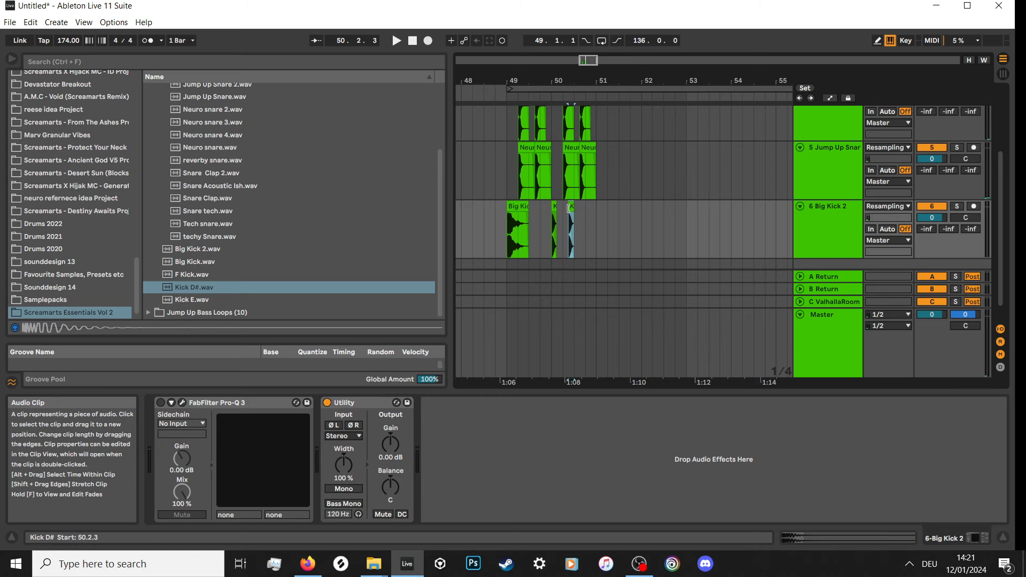
left_click_drag(556, 214, 588, 211)
scroll(587, 212, "up", 2, "ctrl")
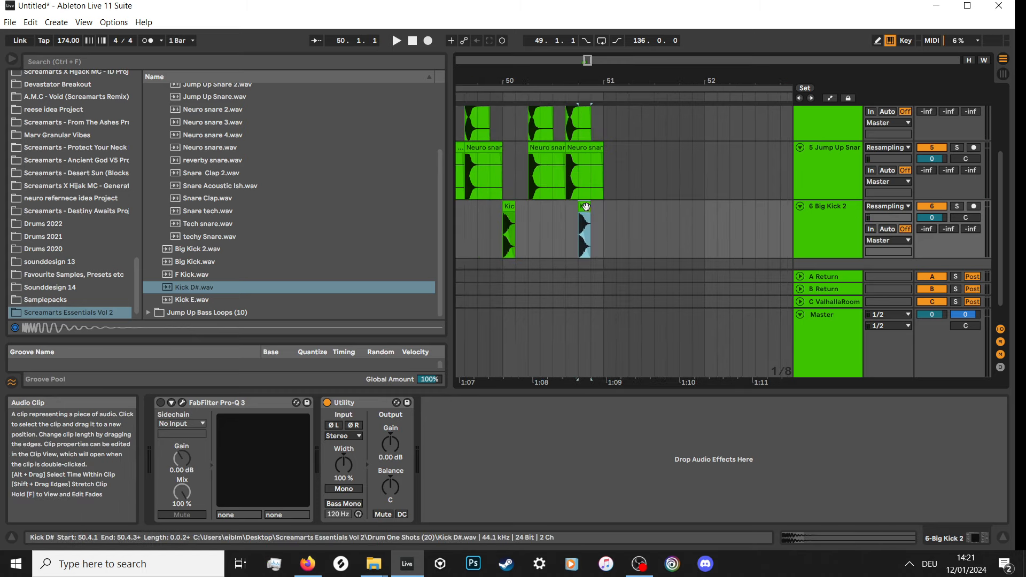
key("space")
scroll(580, 209, "up", 3, "ctrl")
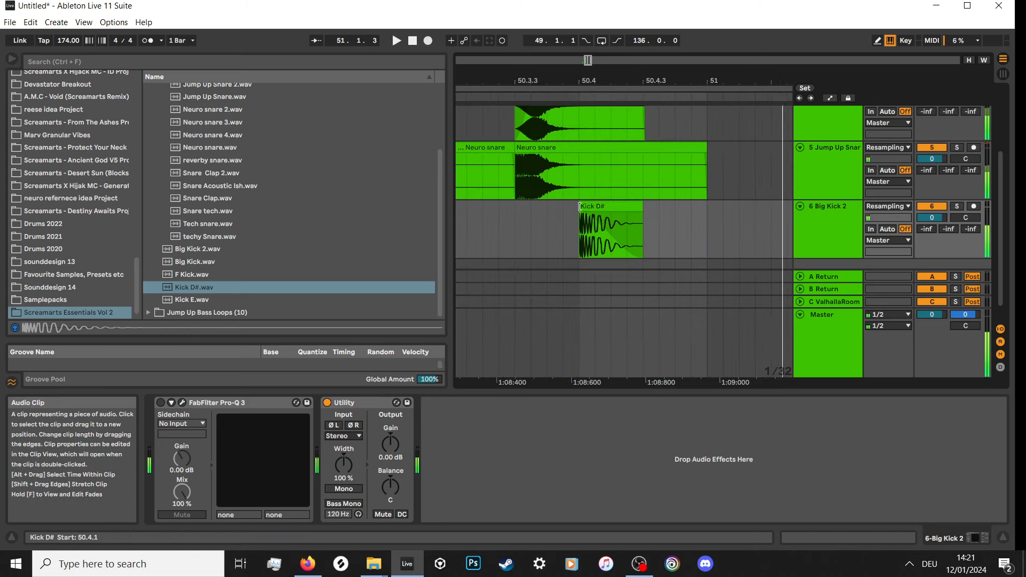
key("space")
Play the pattern from bar 49 and fold track 4.
scroll(520, 208, "down", 5, "ctrl")
left_click(515, 90)
key("space")
scroll(770, 166, "up", 2)
left_click(800, 142)
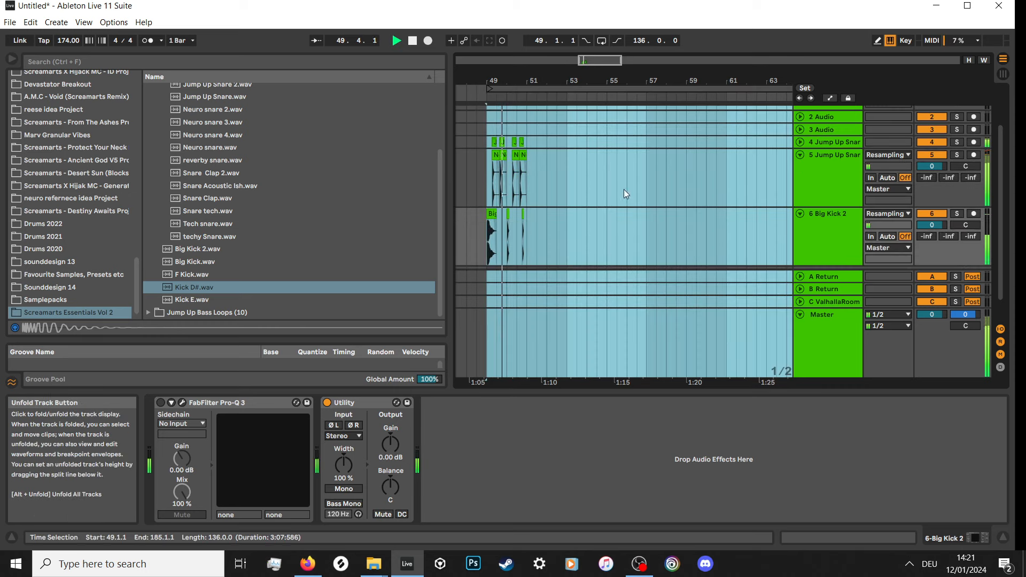
scroll(507, 218, "down", 1)
key("space")
Check the start of the Big Kick clip at 49.1.1 and play the pattern from bar 49.
scroll(478, 221, "up", 5, "ctrl")
left_click(512, 204)
scroll(537, 205, "up", 4, "ctrl")
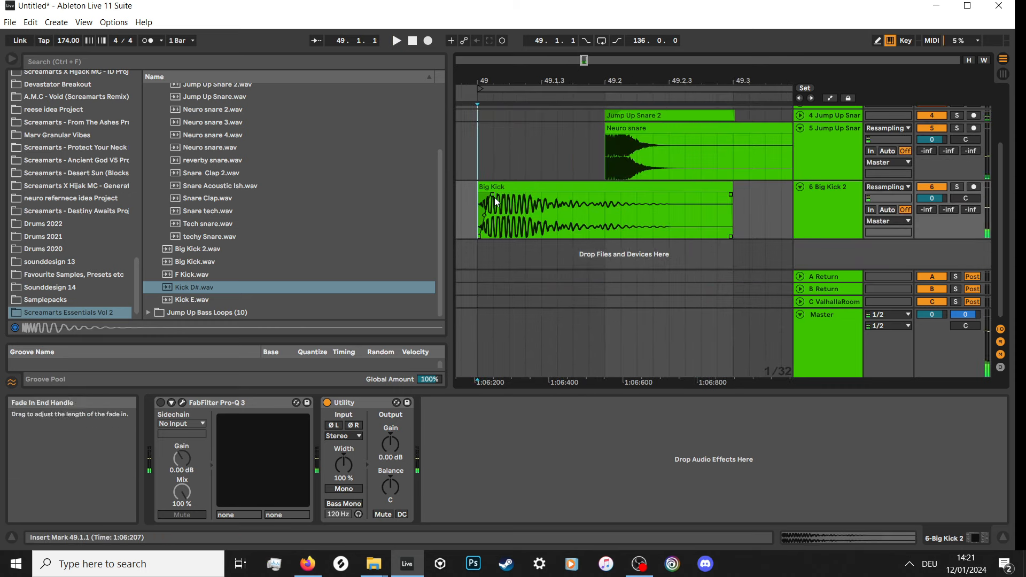
scroll(554, 194, "down", 5, "ctrl")
scroll(555, 137, "up", 5, "ctrl")
scroll(554, 140, "down", 4, "ctrl")
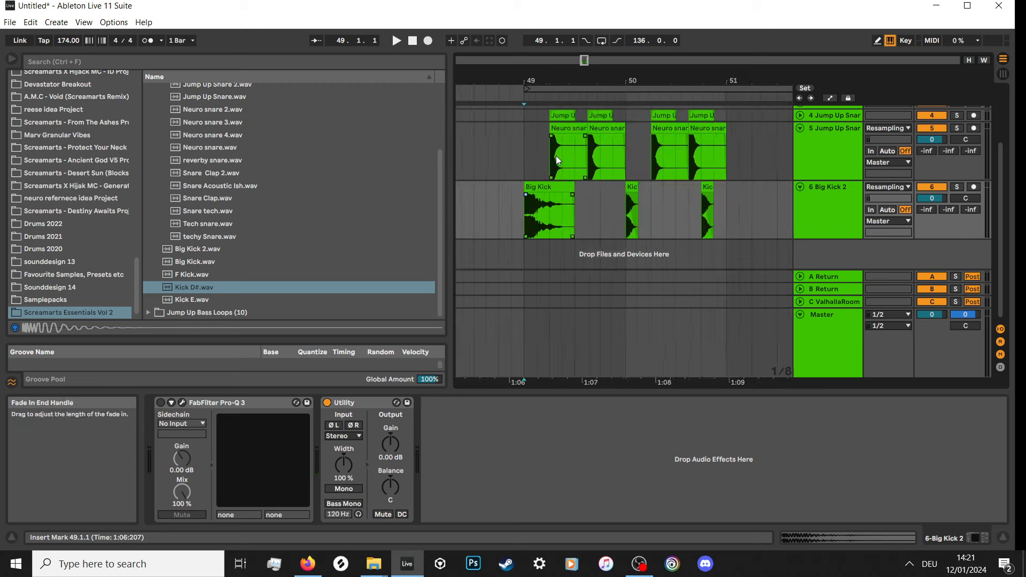
left_click(552, 90)
key("space")
scroll(486, 145, "down", 5, "ctrl")
scroll(494, 166, "up", 5, "ctrl")
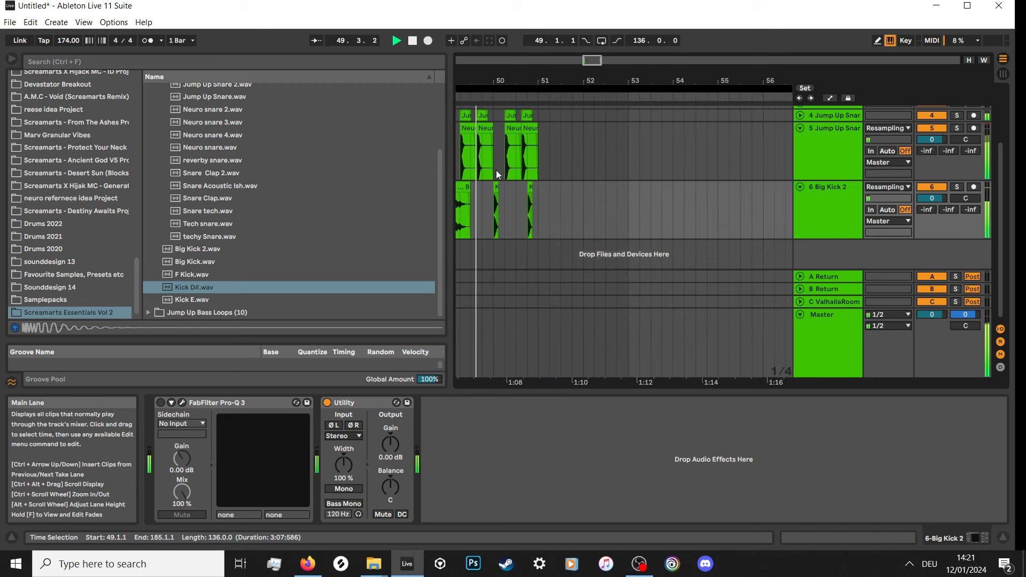
Fold tracks 5 and 6 and stop playback.
left_click(799, 128)
left_click(801, 142)
key("space")
scroll(574, 170, "down", 3, "ctrl")
left_click_drag(558, 195, 521, 221)
scroll(555, 217, "up", 8, "ctrl")
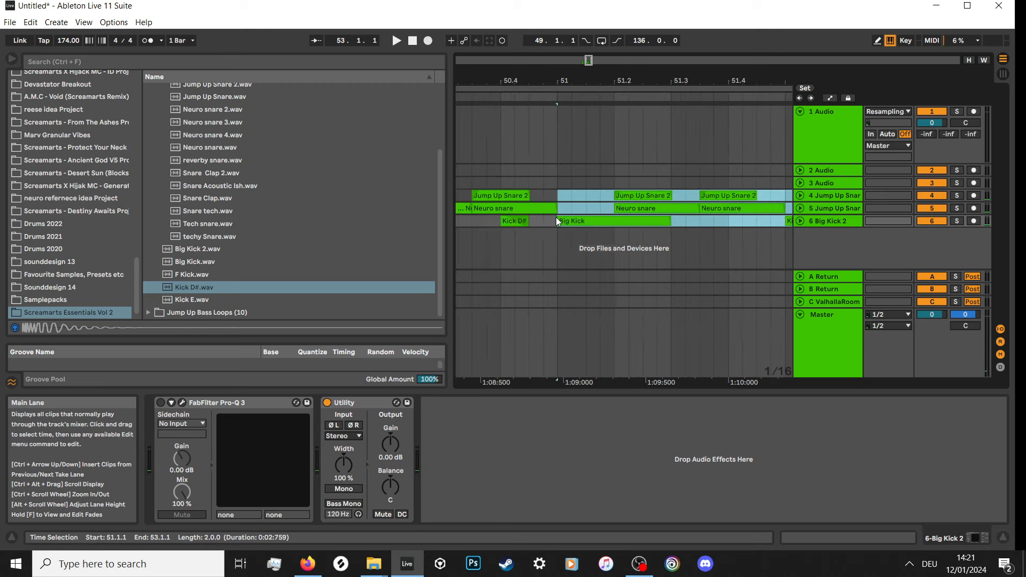
Move the Kick D# clip at 50.4.1 to 50.3.4 and play the pattern from bar 49.
left_click(502, 237)
scroll(501, 235, "down", 8, "ctrl")
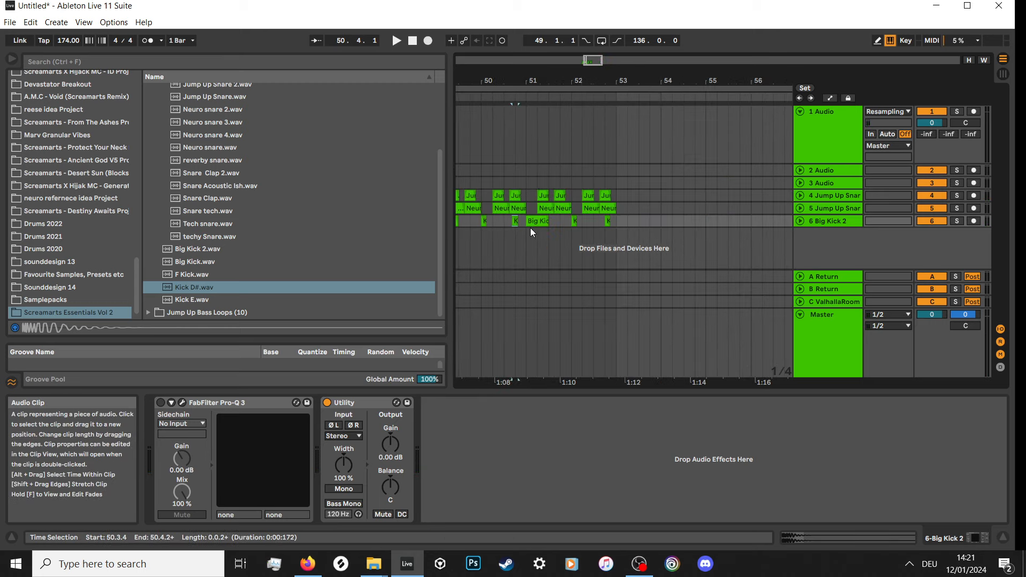
left_click(517, 90)
key("space")
Duplicate bars 49 and 50 of tracks 4 to 6 into bars 51 and 52.
left_click_drag(566, 220, 485, 222)
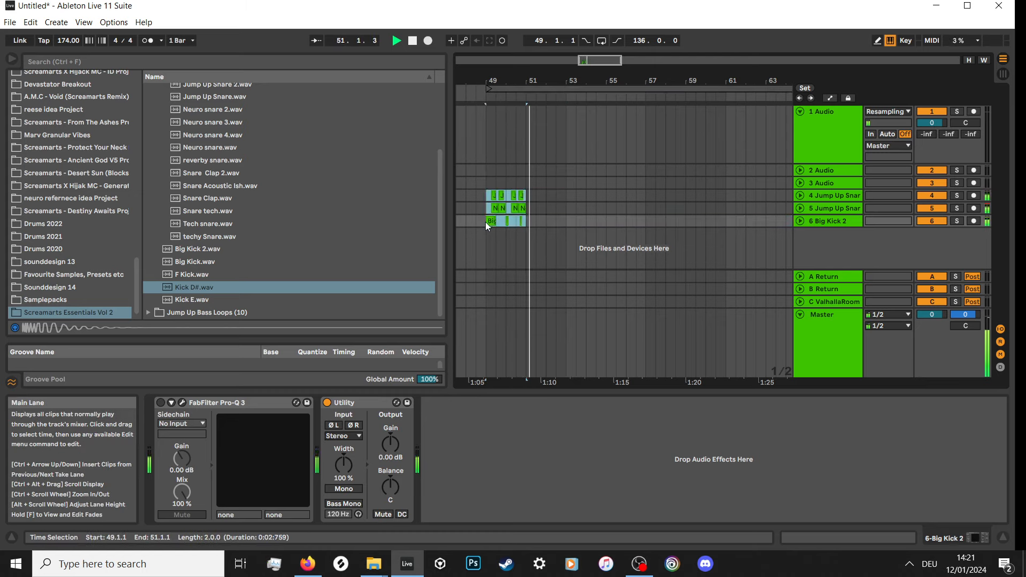
key("ctrl+d")
scroll(529, 228, "up", 5, "ctrl")
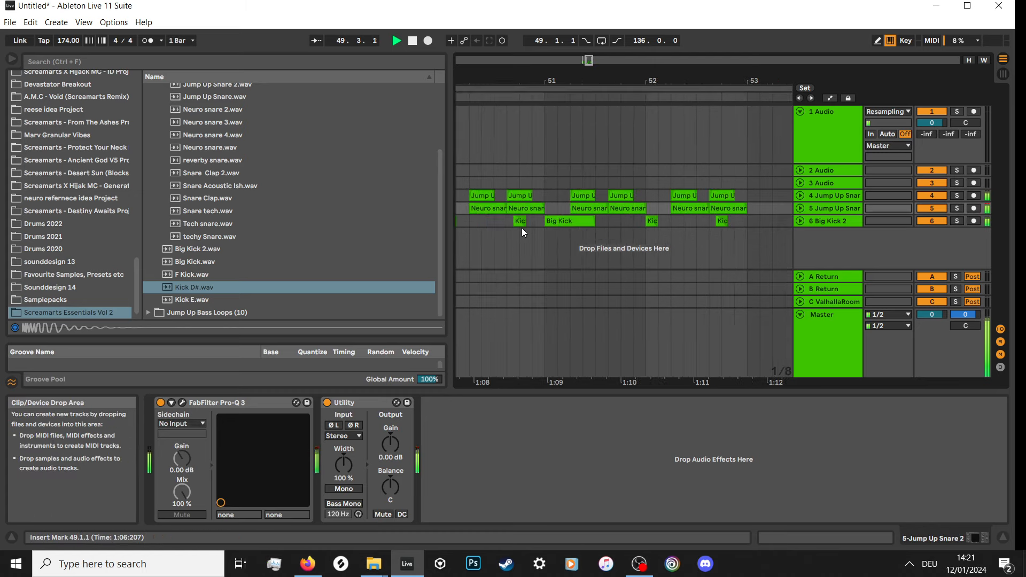
Extend the Kick D# clip at 50.3.4 to three sixteenths, ending at 50.4.3, and stop playback.
left_click(529, 221)
scroll(530, 227, "down", 5, "ctrl")
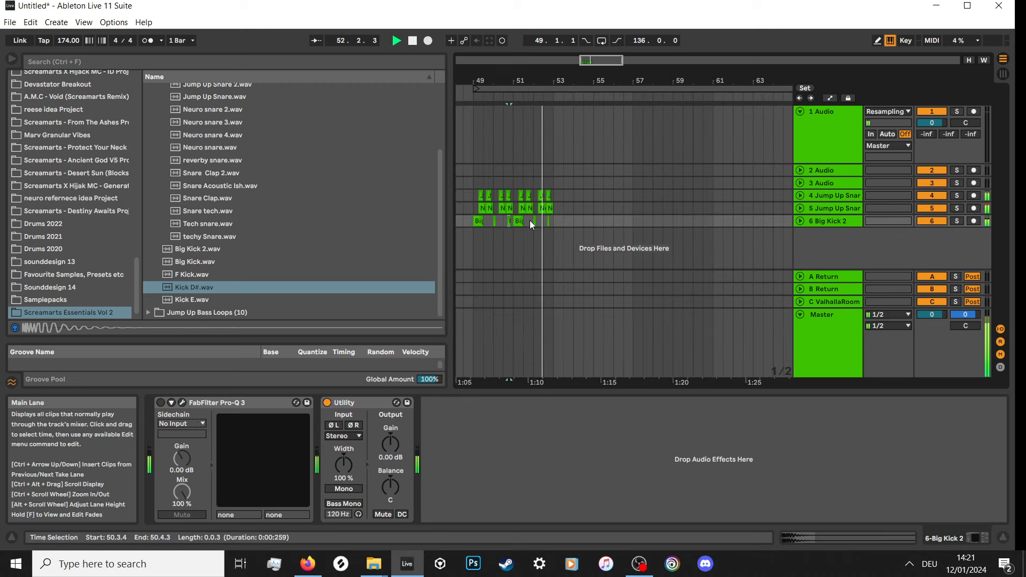
scroll(530, 220, "down", 3, "ctrl")
key("space")
Duplicate the four bars from 49.1.1 to 53.1.1 on tracks 4 to 6 into bars 53 to 56.
left_click_drag(527, 195, 487, 220)
key("ctrl+d")
scroll(551, 226, "up", 3, "ctrl")
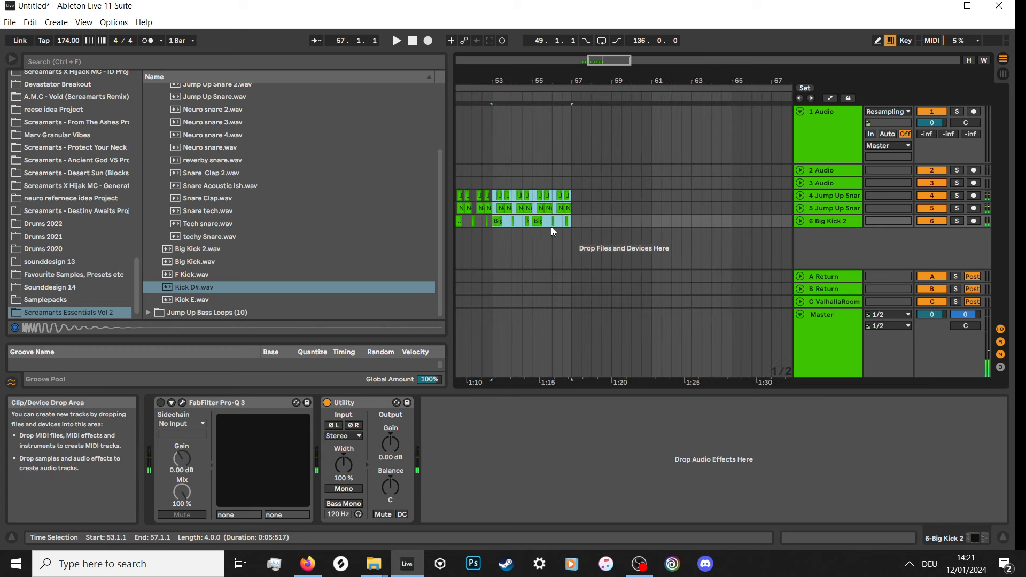
Delete the snare clips on tracks 4 and 5 between 55.1.1 and 57.1.1.
left_click_drag(573, 194, 530, 209)
key("Delete")
scroll(531, 209, "down", 3, "ctrl")
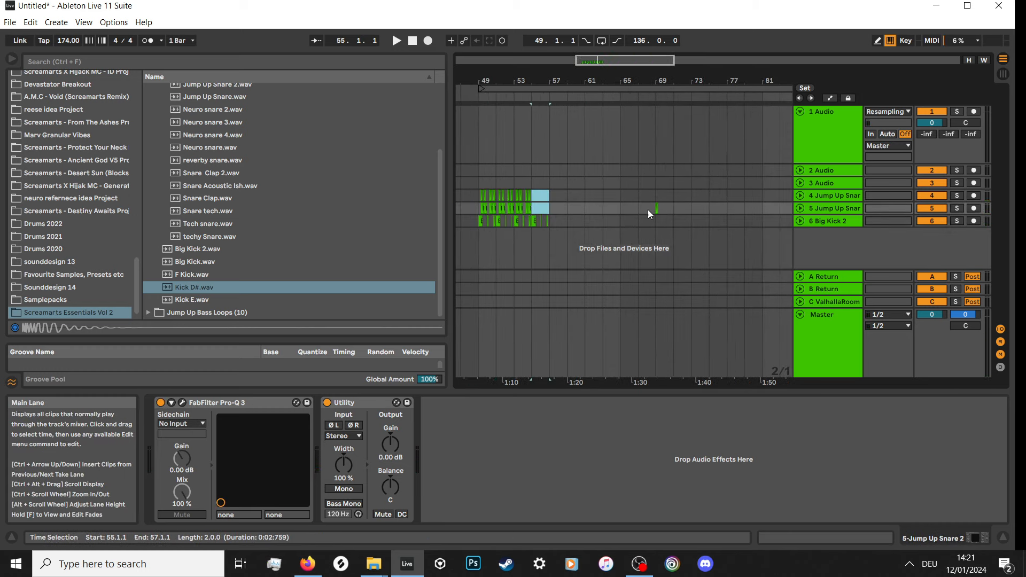
Move the Snare Clap clip at bar 69 on track 5 to 55.2.1 and play from bar 55.
left_click_drag(656, 205, 536, 210)
scroll(537, 210, "up", 3, "ctrl")
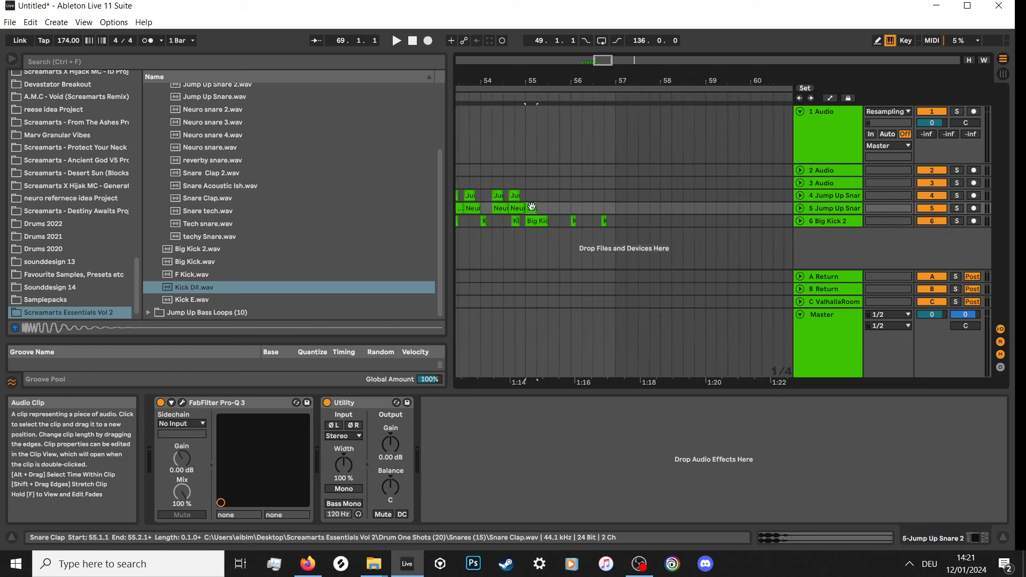
scroll(539, 212, "up", 2, "ctrl")
key("space")
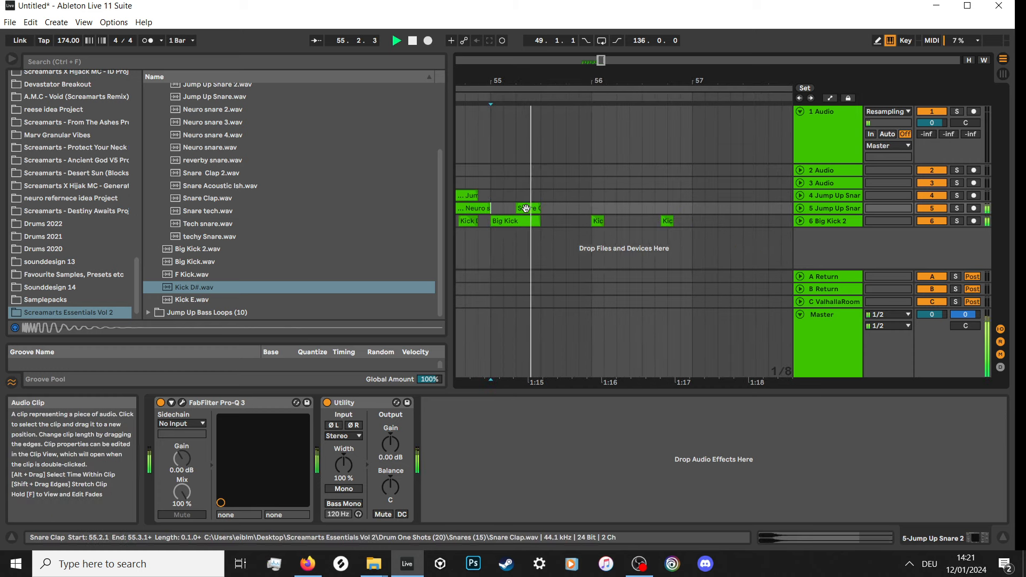
key("space")
Unfold track 5, copy the Snare Clap clip to 55.3.3, and play bar 55.
left_click(799, 208)
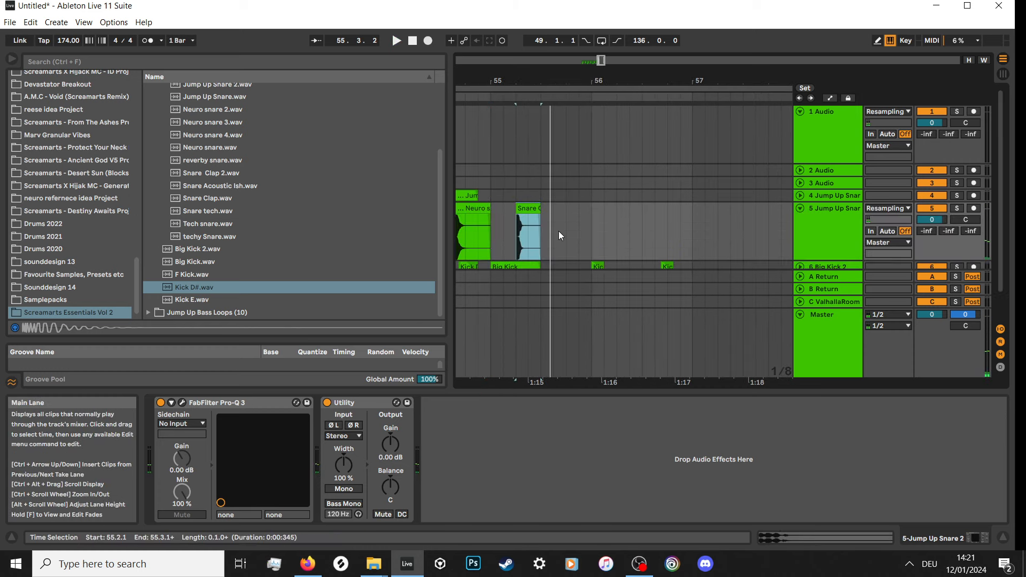
scroll(559, 231, "up", 4, "ctrl")
scroll(516, 219, "up", 2, "ctrl")
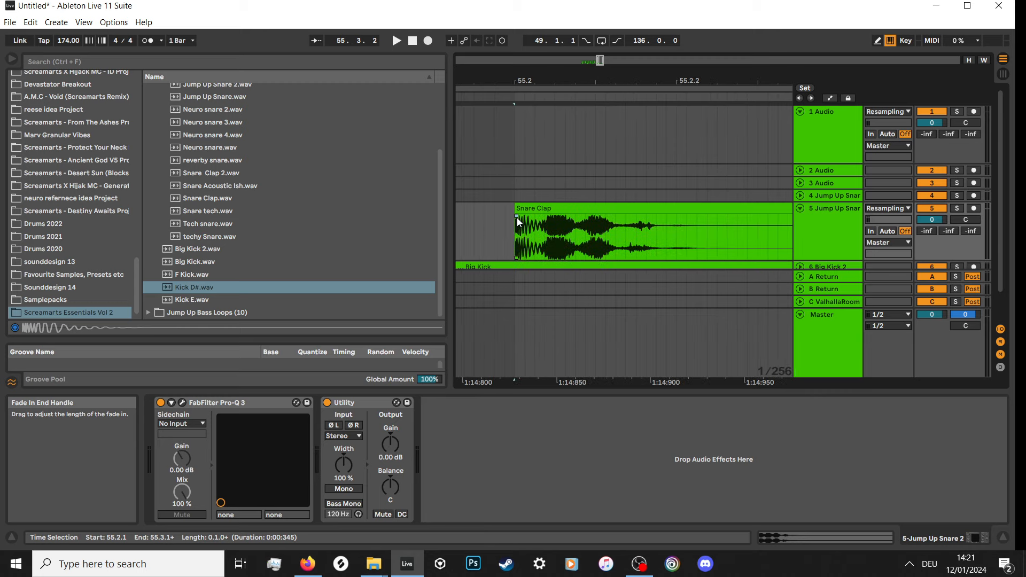
scroll(517, 217, "down", 6, "ctrl")
left_click_drag(527, 210, 490, 229, "ctrl")
left_click(499, 218)
key("space")
key("space")
Duplicate bar 55 of the Snare Clap pattern on track 5 into bar 56.
key("ctrl+d")
left_click(593, 237)
scroll(596, 235, "down", 2)
scroll(701, 210, "up", 3, "ctrl")
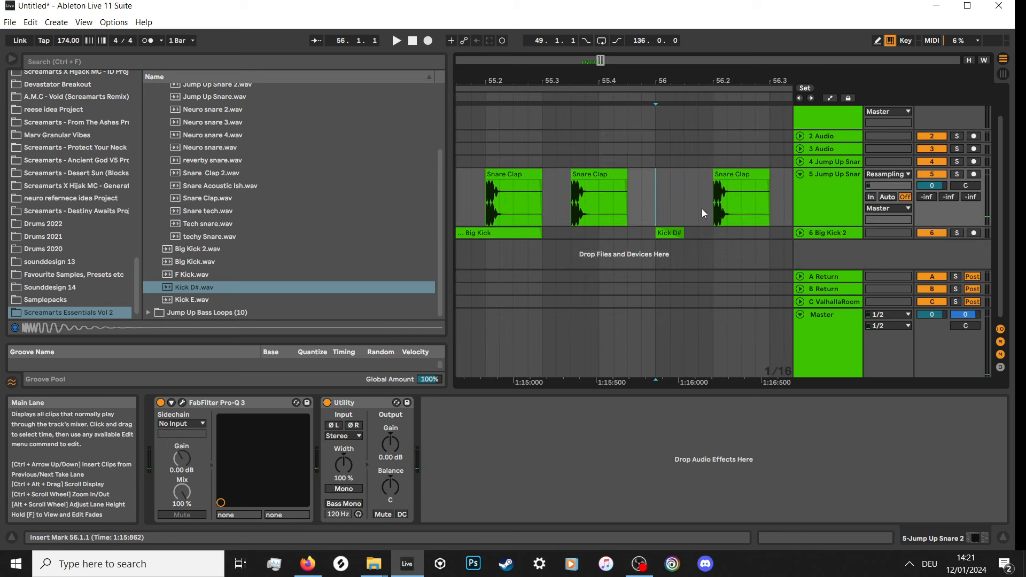
Duplicate track 5 and delete all clips on the copied track.
left_click(815, 198)
key("ctrl+d")
scroll(701, 227, "down", 5, "ctrl")
scroll(701, 230, "down", 5, "ctrl")
left_click_drag(742, 221, 614, 235)
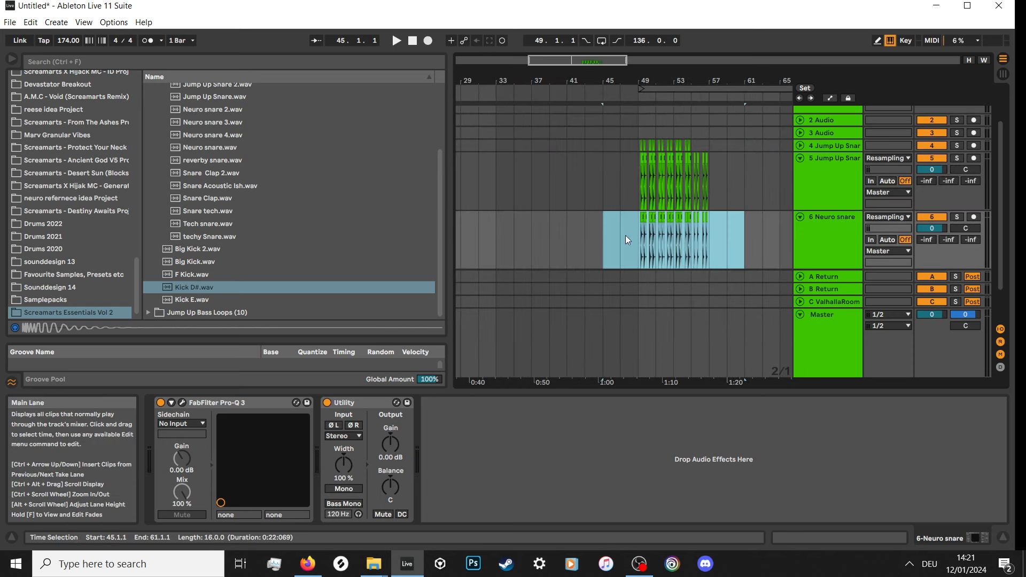
key("Delete")
Place a Snare Clap copy on track 6 at 55.2.4, about a sixteenth long with a fade-out.
scroll(701, 214, "up", 7, "ctrl")
scroll(564, 241, "up", 1)
scroll(577, 224, "up", 3, "ctrl")
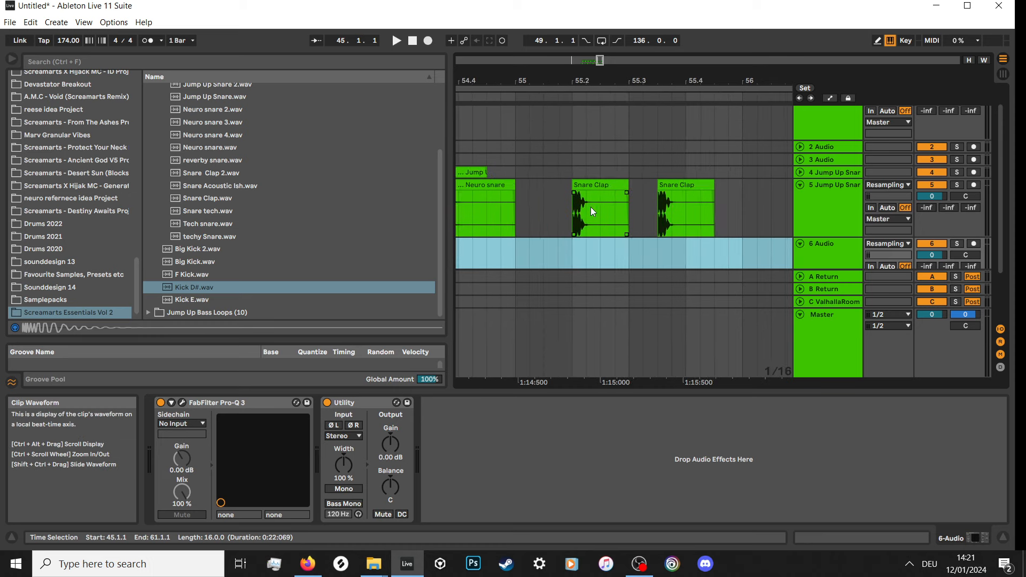
scroll(591, 207, "down", 2)
left_click(598, 131)
left_click_drag(598, 131, 608, 228)
scroll(631, 203, "up", 3, "ctrl")
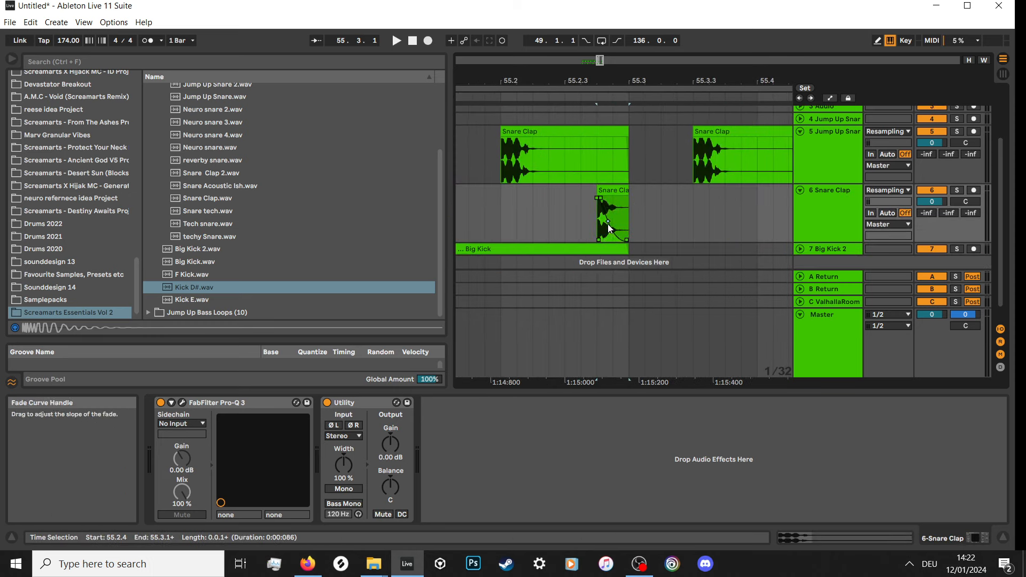
Play bar 55, copy the short Snare Clap clip on track 6 to 55.3.2, and play it again.
scroll(580, 222, "down", 3, "ctrl")
left_click(504, 211)
key("space")
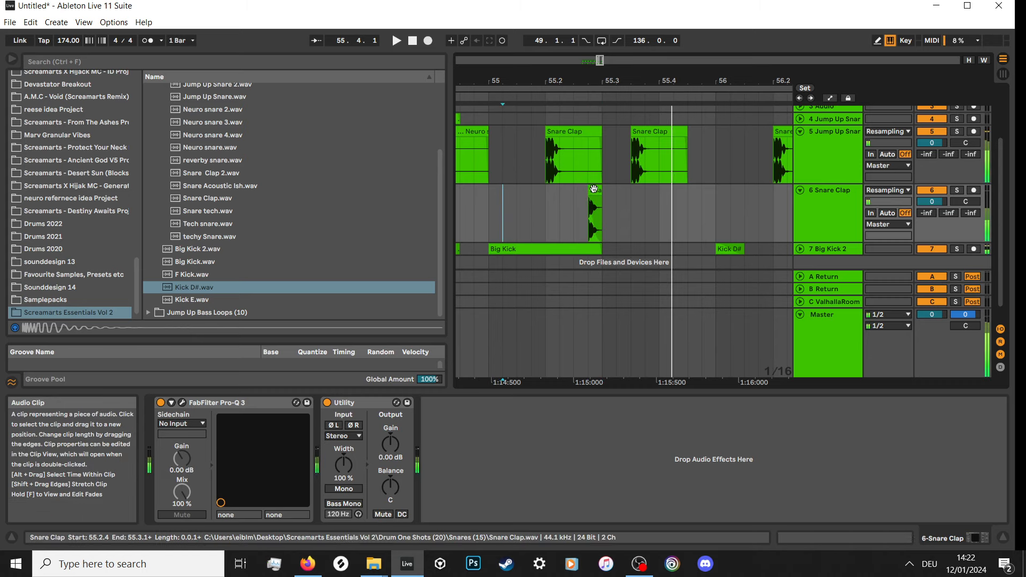
key("space")
left_click_drag(593, 191, 622, 197, "ctrl")
left_click(508, 208)
key("space")
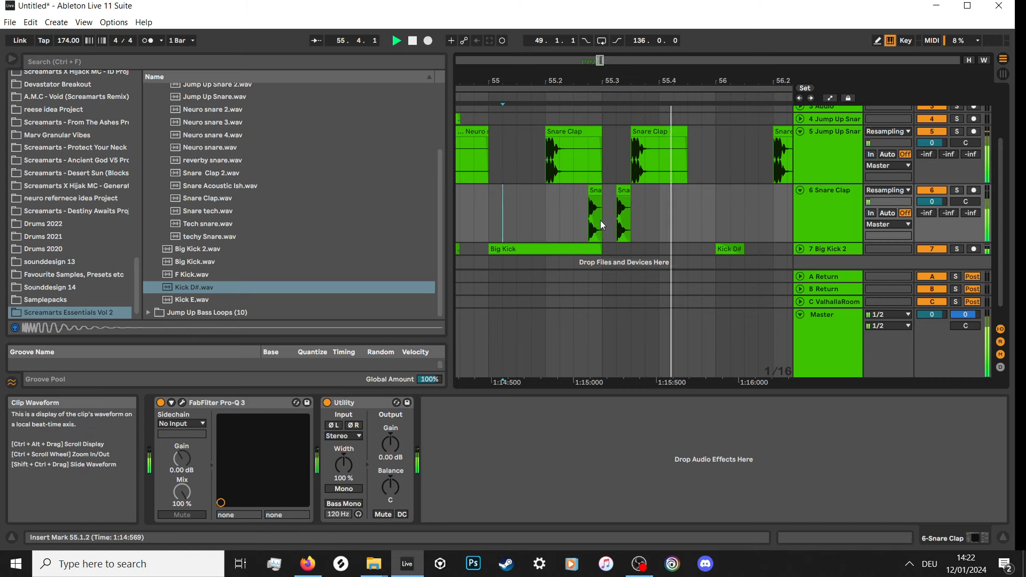
key("space")
Copy the pair of short Snare Clap clips on track 6 to the end of bar 55 and play it.
scroll(588, 221, "down", 3, "ctrl")
left_click_drag(574, 220, 514, 210)
scroll(629, 193, "up", 2, "ctrl")
scroll(601, 197, "down", 2, "ctrl")
left_click(551, 202)
key("space")
key("space")
Duplicate the short Snare Clap pattern of bar 55 into bar 56 and play from bar 55.
key("ctrl+d")
scroll(511, 214, "down", 2, "ctrl")
left_click(516, 211)
key("space")
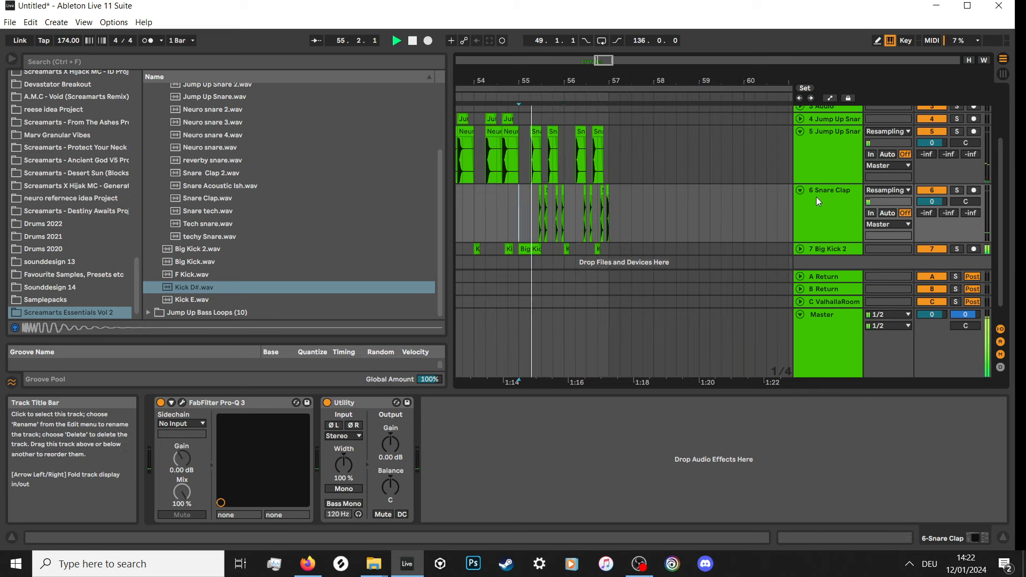
Insert an empty audio track above the short Snare Clap track and audition other snare samples from the pack.
right_click(830, 158)
left_click(872, 256)
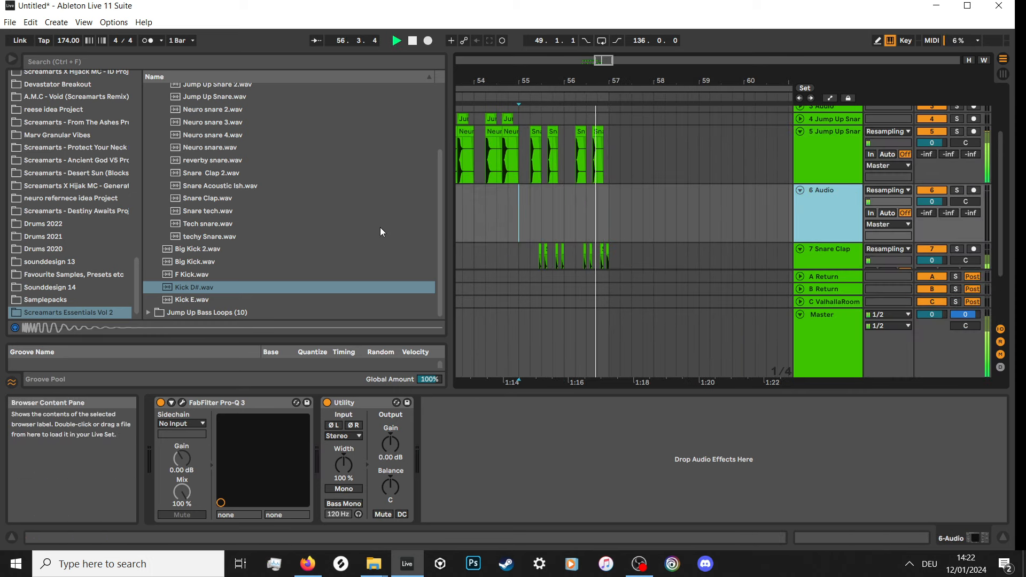
left_click(236, 224)
key("space")
left_click(228, 212)
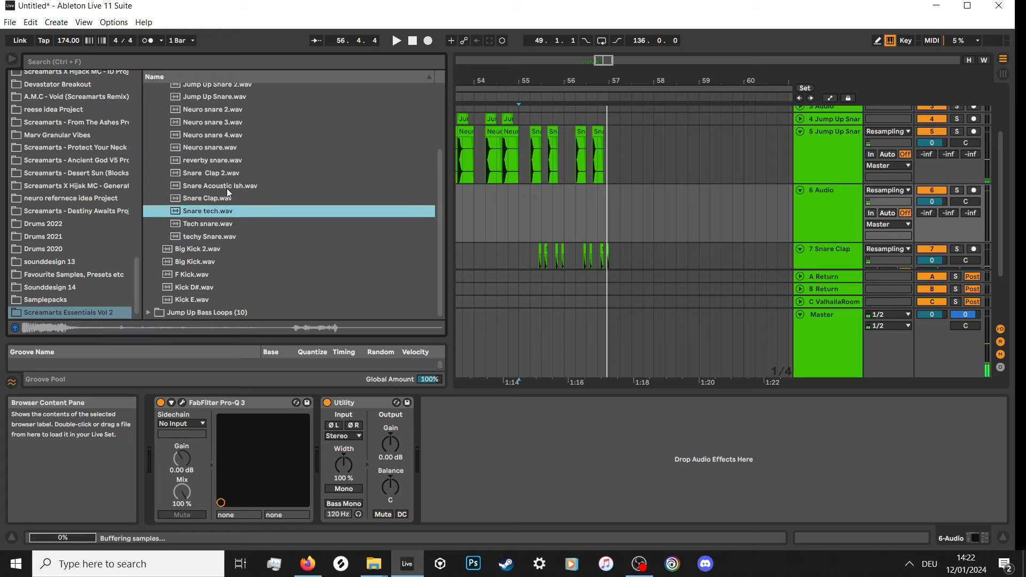
scroll(225, 179, "up", 3)
left_click(217, 154)
left_click(236, 139)
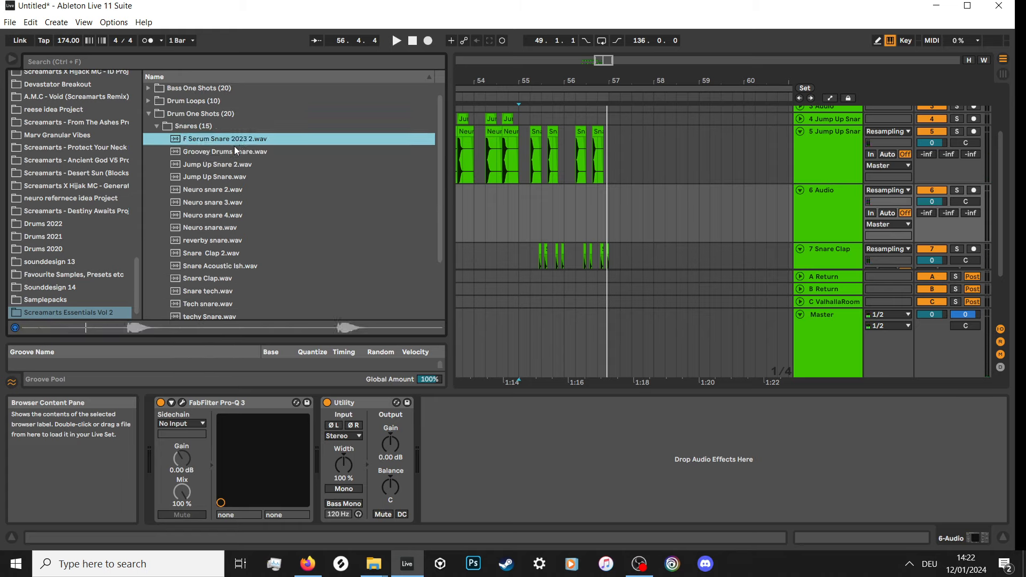
Place Groovey Drums Snare.wav on the new track 6 in the bar 55 section and play it.
left_click(229, 152)
left_click_drag(229, 152, 575, 194)
scroll(531, 203, "up", 5)
scroll(526, 202, "down", 4)
scroll(521, 202, "up", 2)
left_click(503, 195)
key("space")
Duplicate the Groovey Drums Snare section on track 6 up to bar 57.
left_click_drag(503, 196, 600, 196)
key("ctrl+d")
scroll(568, 208, "down", 4)
scroll(561, 209, "down", 4)
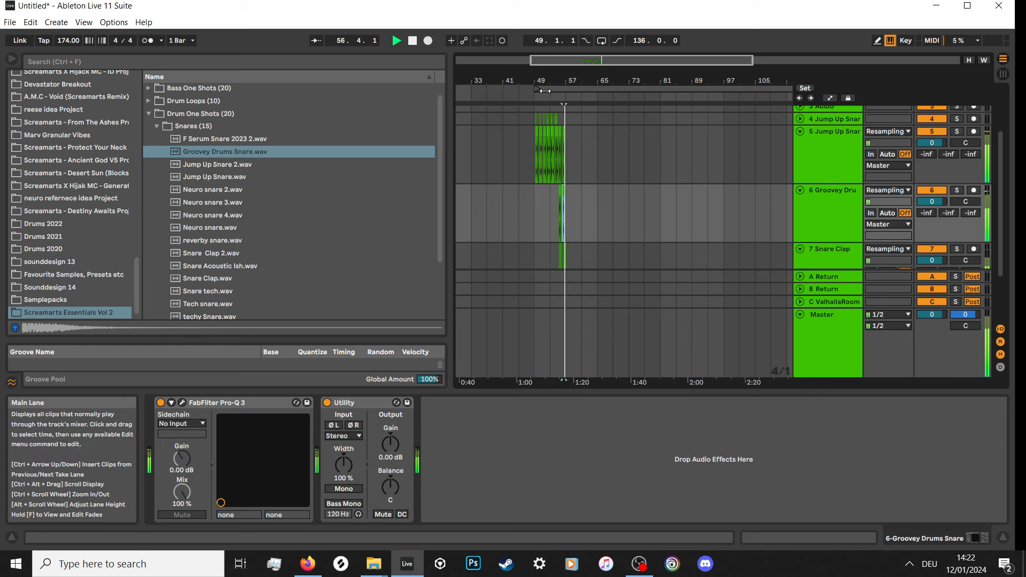
Play the arrangement from bar 49 and fold tracks 5, 6 and 7.
left_click(599, 89)
key("space")
key("space")
left_click(801, 132)
left_click(801, 145)
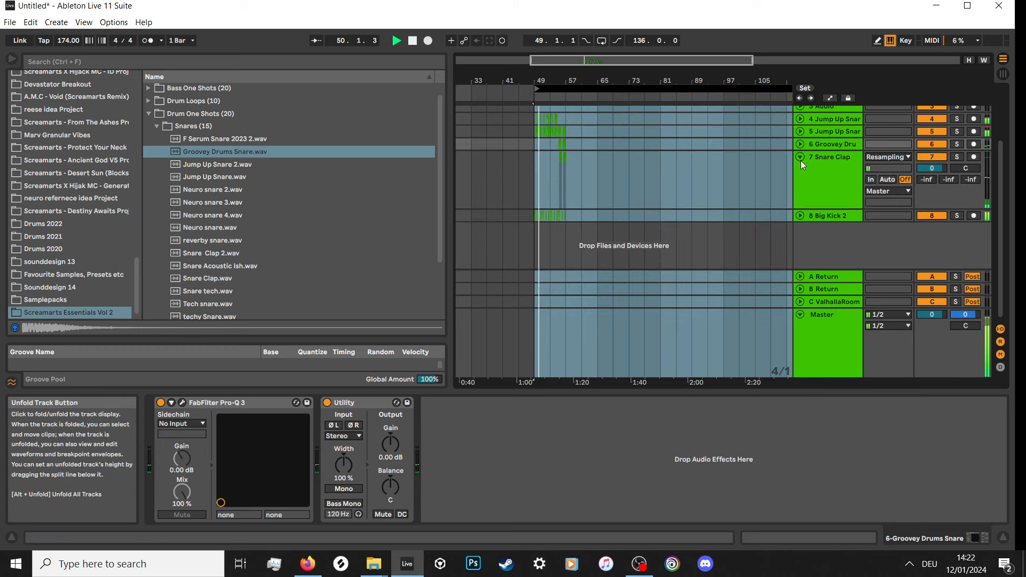
left_click(800, 158)
Duplicate the eight bars from 49.1.1 to 57.1.1 on tracks 4 to 8 into bars 57 to 64.
left_click_drag(562, 132, 528, 170)
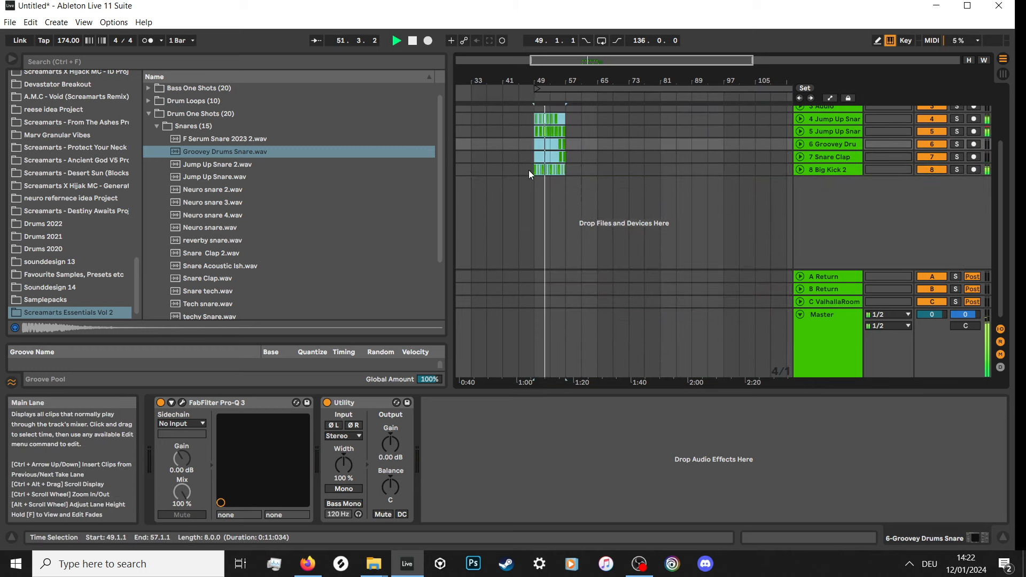
key("ctrl+d")
scroll(542, 159, "down", 2)
scroll(553, 144, "up", 4)
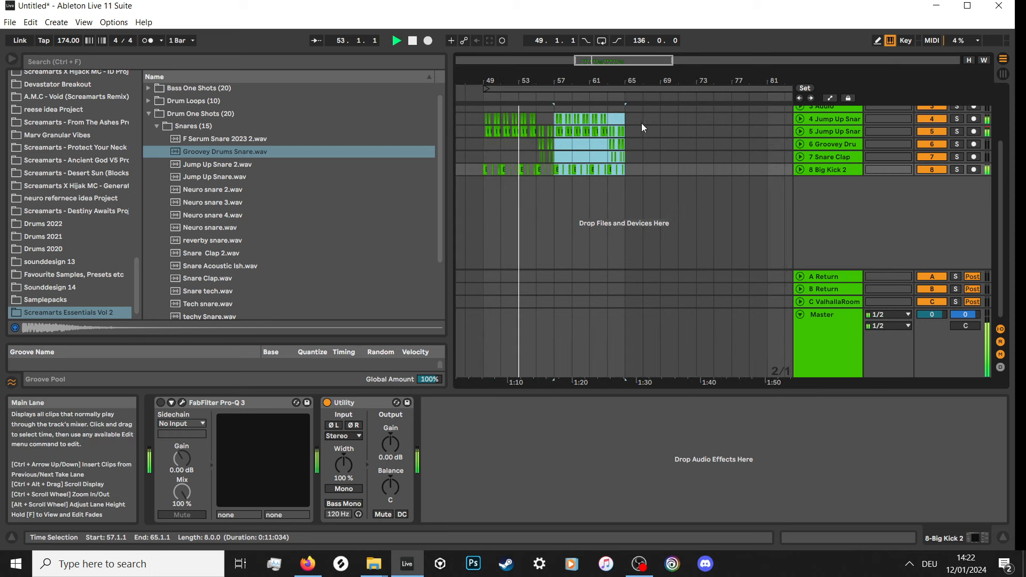
Shorten the loop region to 16 bars, from bar 49 to bar 65, and select the Snare Clap track.
scroll(493, 153, "down", 2)
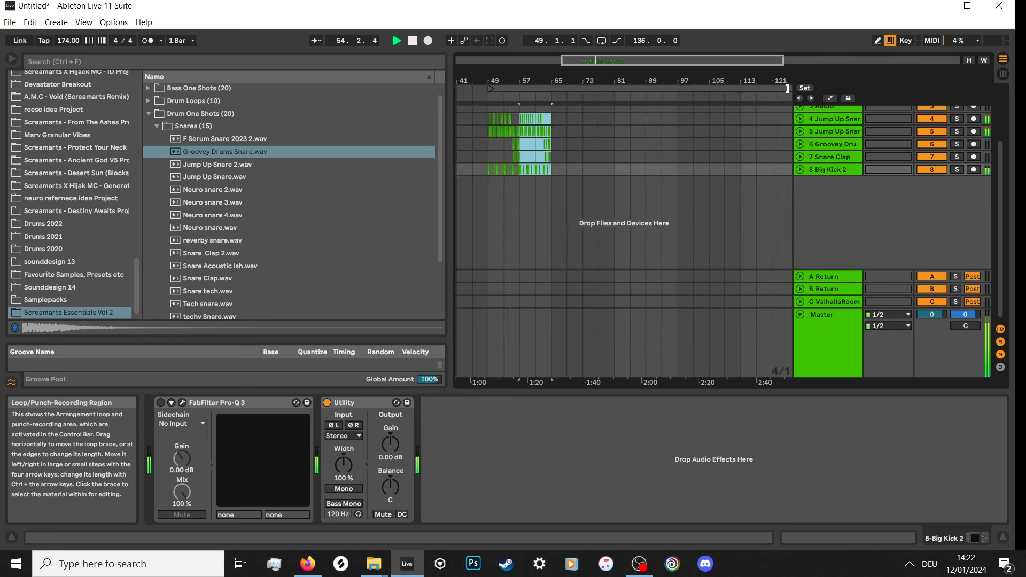
left_click_drag(786, 89, 551, 115)
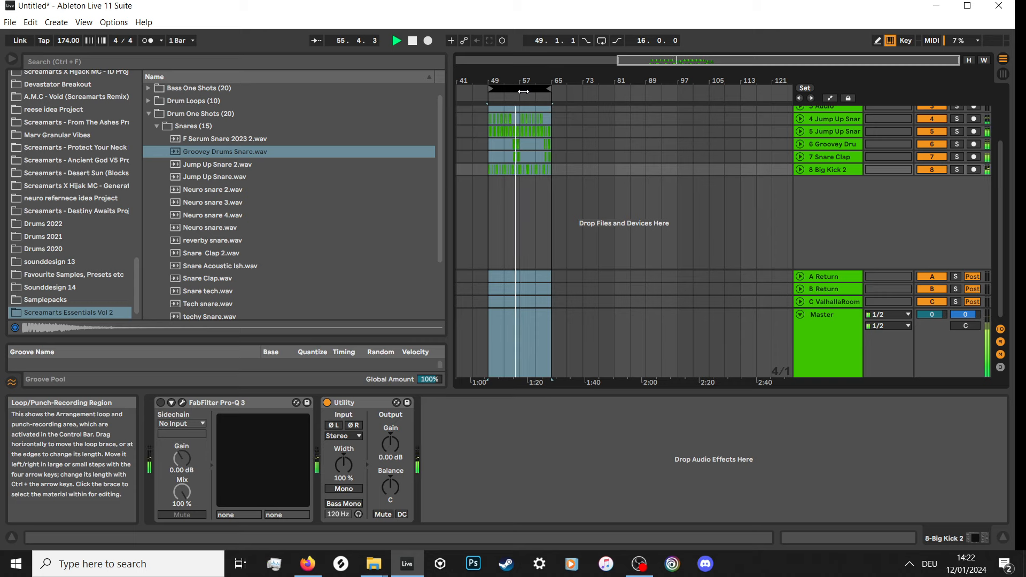
left_click(825, 156)
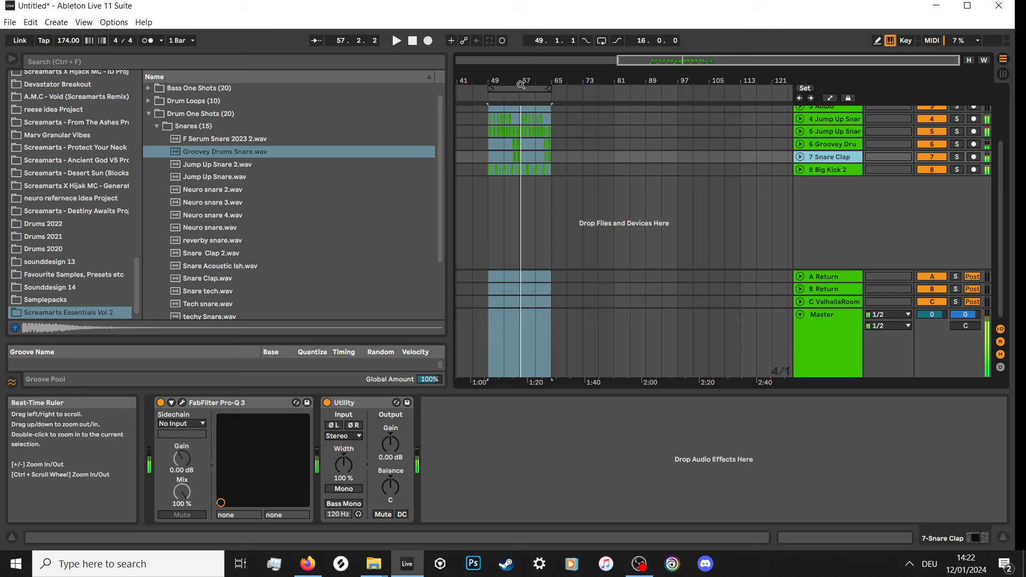
Play the looped section from bar 49 and insert a new audio track below the Big Kick 2 track.
key("space")
key("space")
left_click(502, 90)
scroll(492, 126, "up", 6)
key("space")
key("minus")
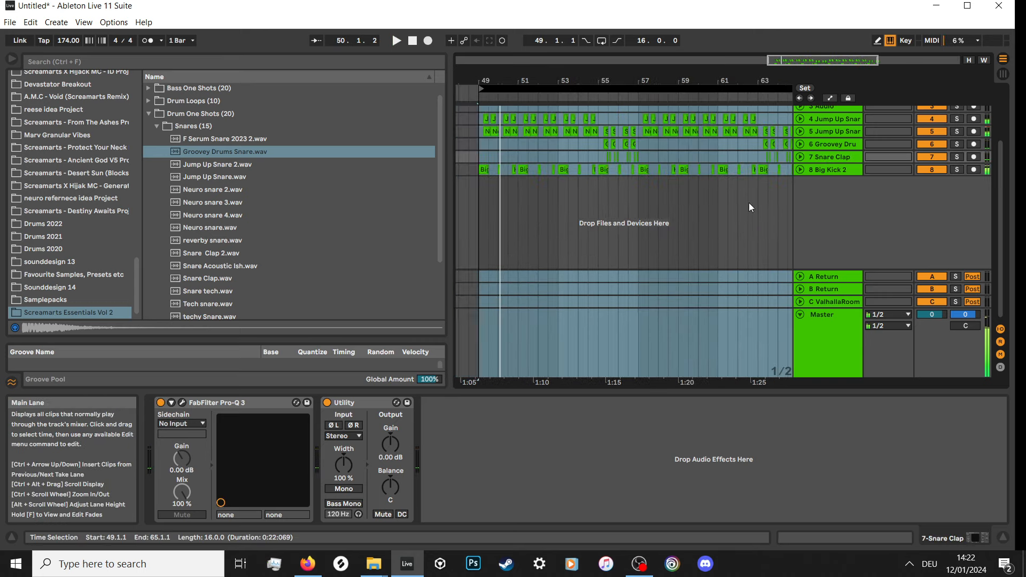
right_click(842, 188)
left_click(877, 195)
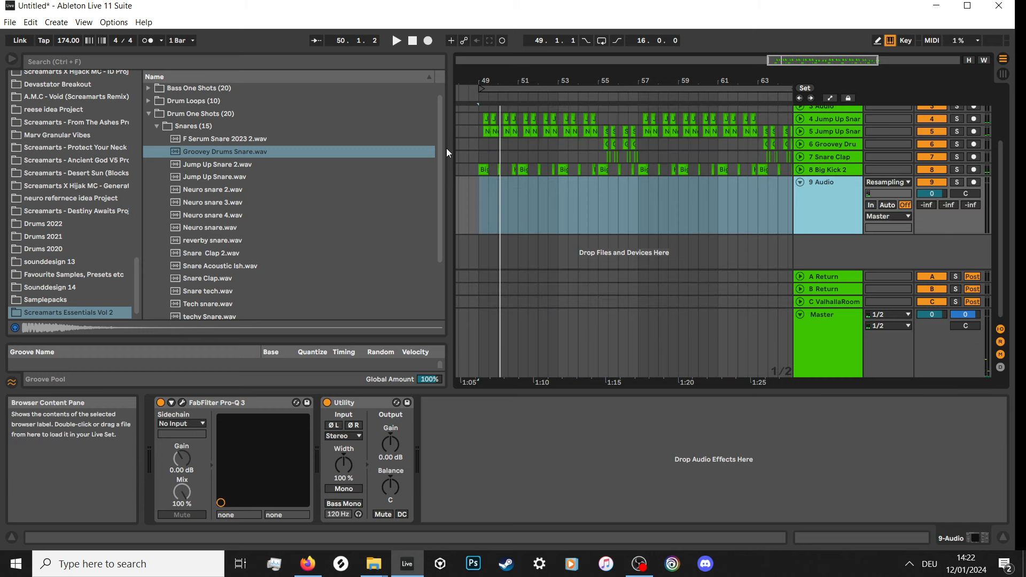
Collapse the Snares and Drum One Shots folders of the sample pack and open its Drum Loops folder.
left_click_drag(441, 159, 435, 281)
left_click_drag(437, 246, 430, 184)
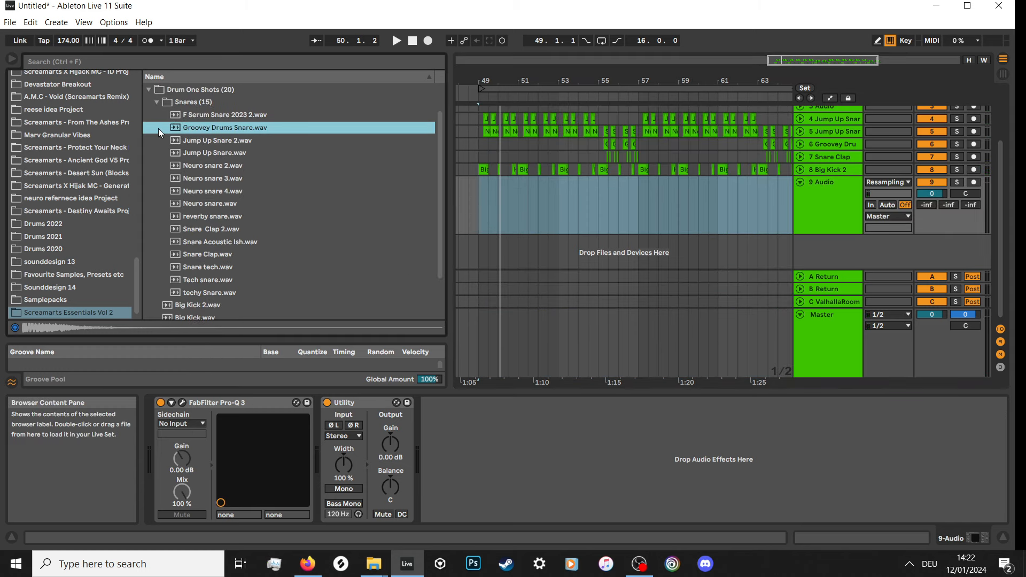
left_click(155, 104)
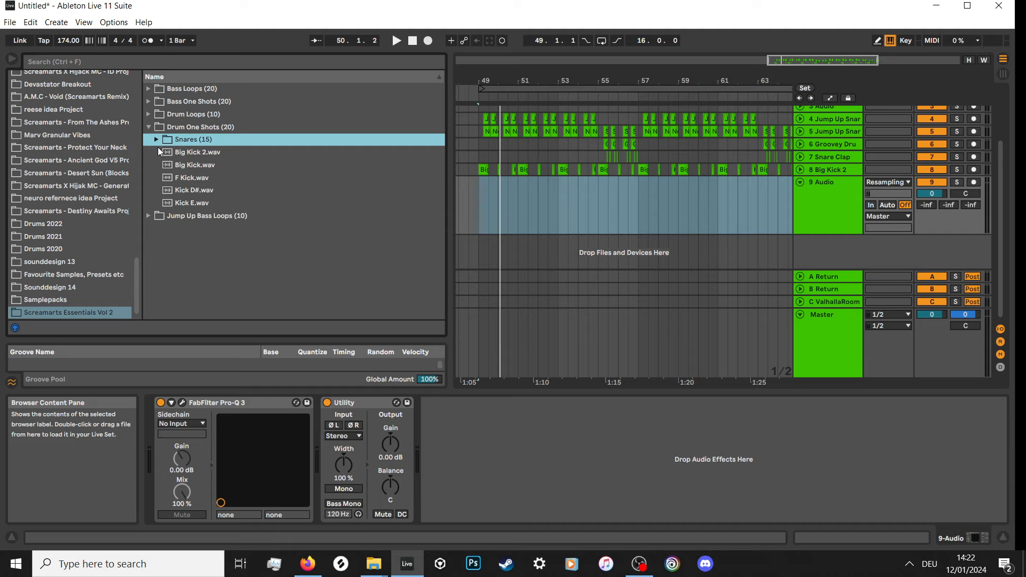
left_click(147, 128)
left_click(149, 128)
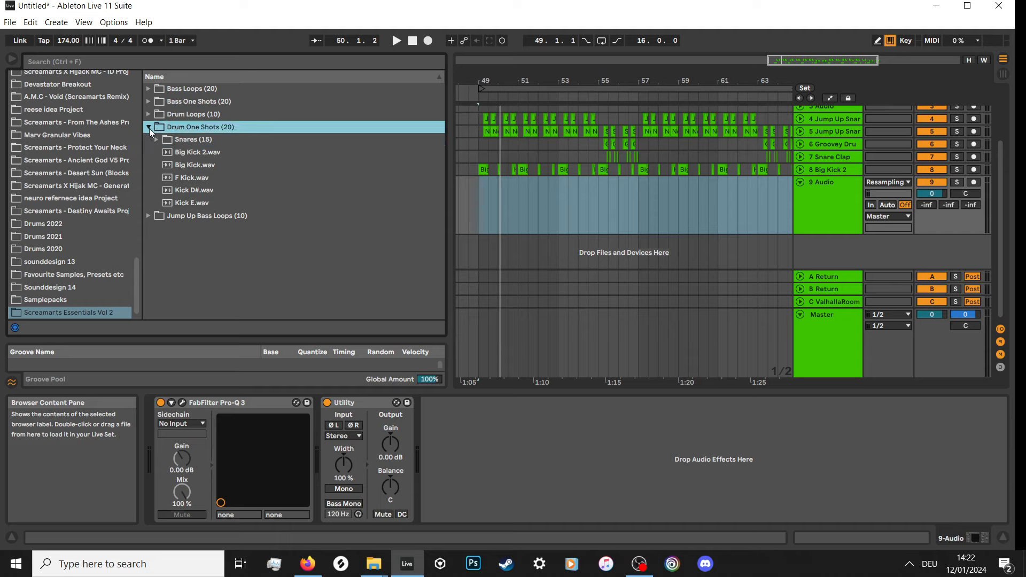
left_click(149, 127)
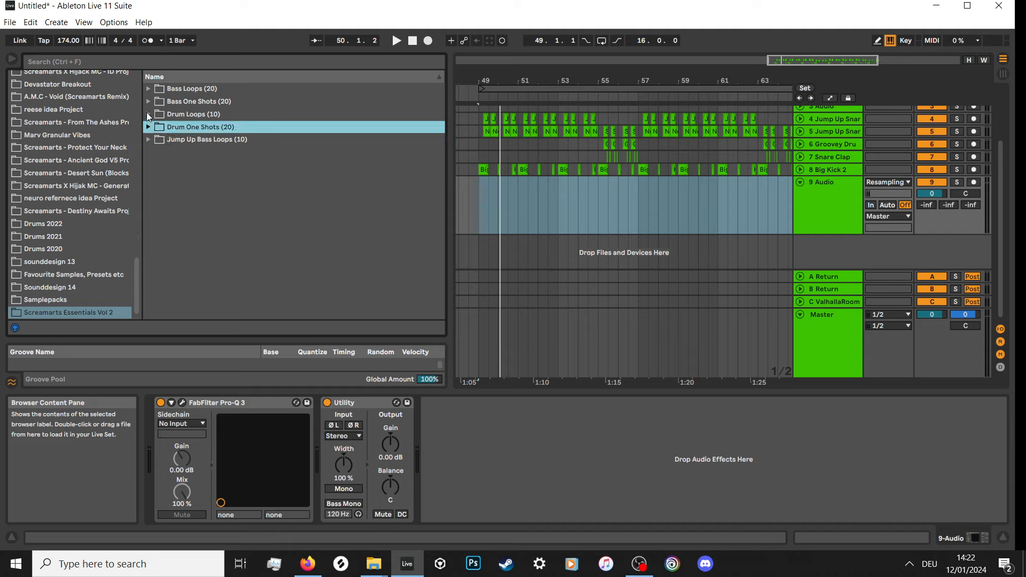
left_click(148, 114)
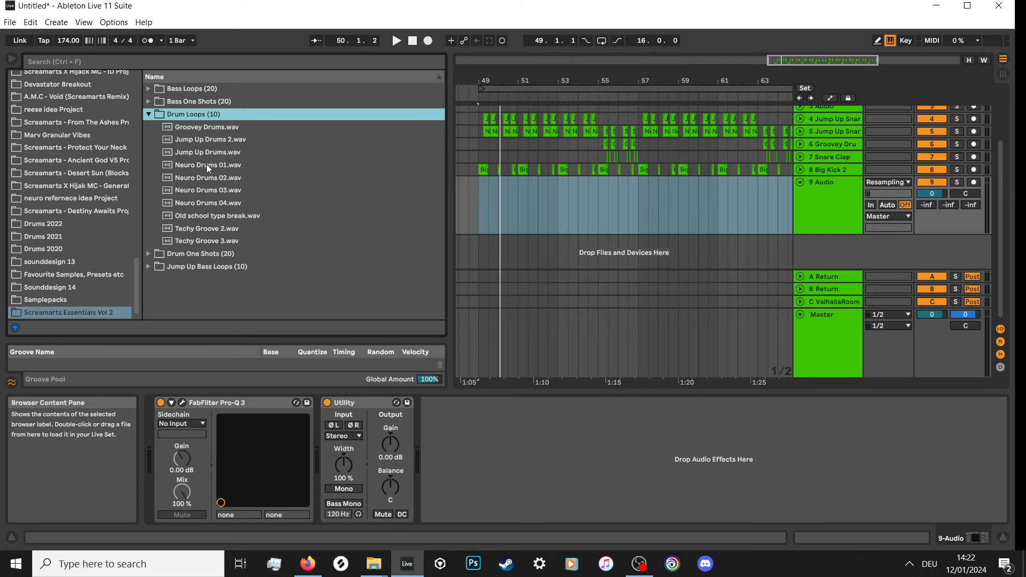
Audition the loops Jump Up Drums 2, Jump Up Drums, Neuro Drums 01 and Neuro Drums 02.
left_click(208, 143)
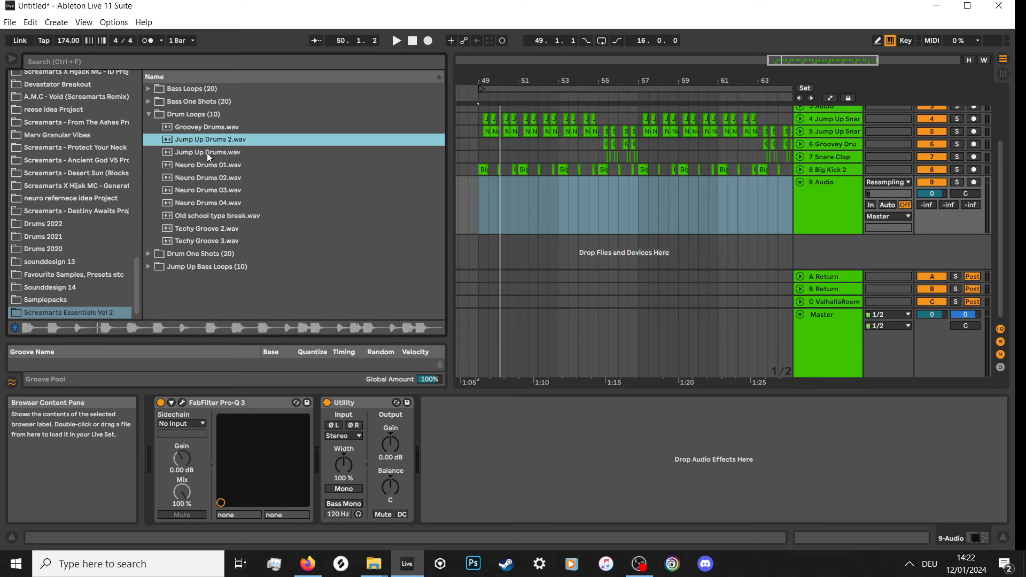
left_click(207, 152)
left_click(207, 163)
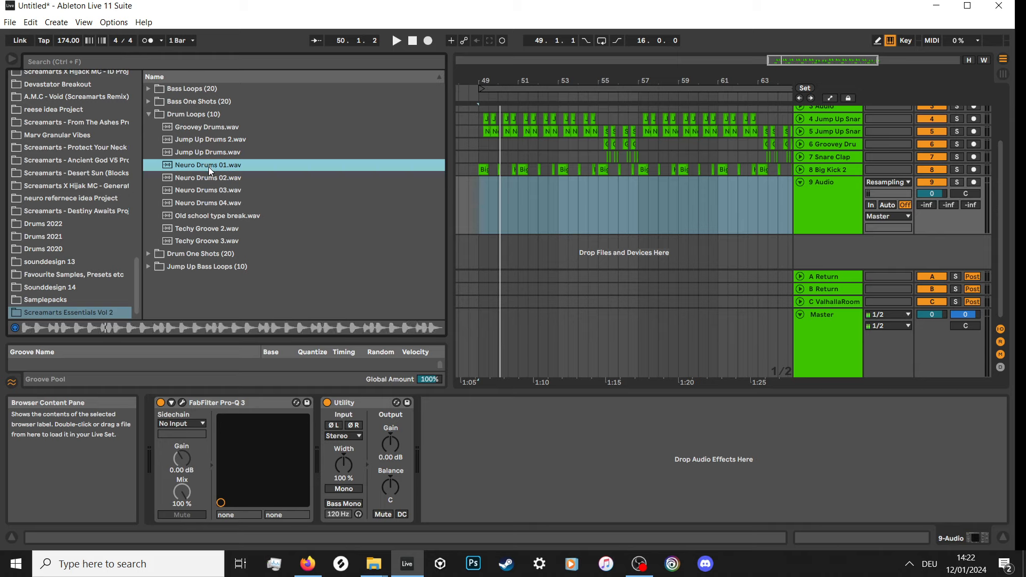
left_click(212, 178)
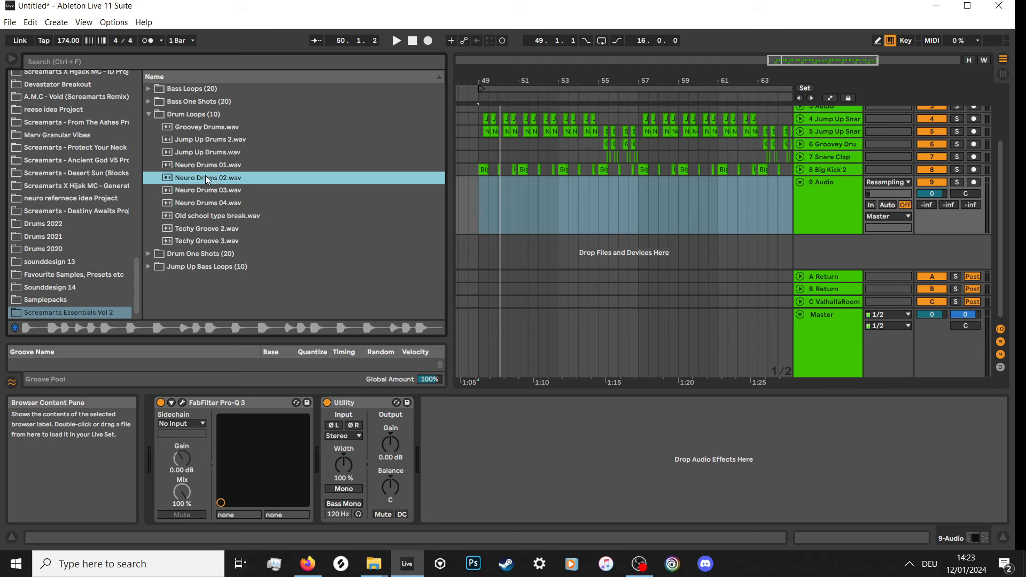
Place Neuro Drums 02.wav on track 9 at bar 49 and trim it to its first half beat.
left_click_drag(206, 176, 513, 200)
scroll(479, 197, "up", 5)
scroll(495, 202, "down", 8)
scroll(468, 195, "up", 5)
scroll(470, 193, "up", 5)
scroll(470, 193, "down", 5)
left_click(498, 184)
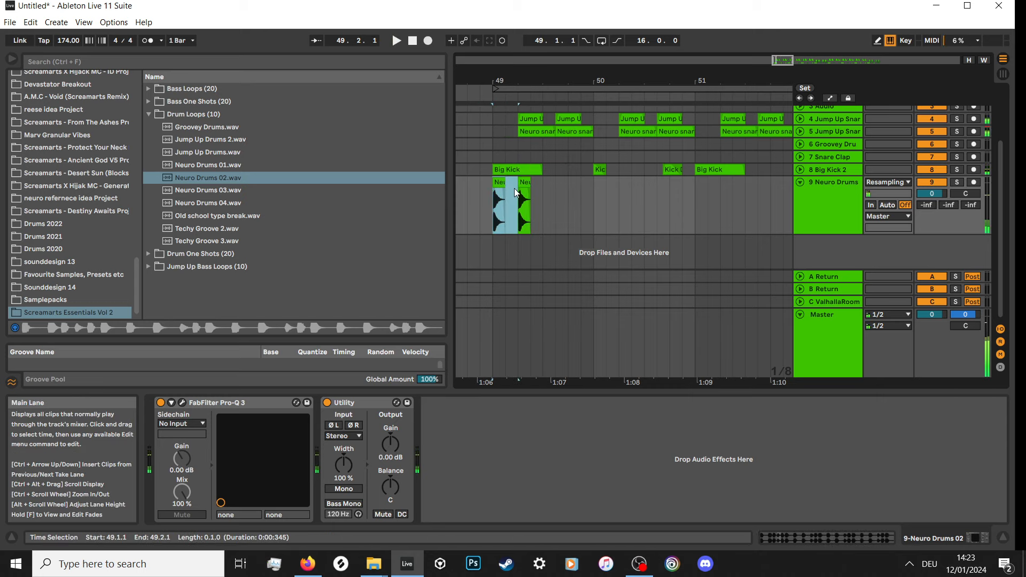
Repeat the one-beat section from 49.1.1 to 49.2.1 on the Neuro Drums track up to bar 57.
key("ctrl+d")
key("ctrl+d")
key("ctrl+d")
key("ctrl+d")
key("ctrl+d")
key("ctrl+d")
key("ctrl+d")
key("ctrl+d")
key("ctrl+d")
key("ctrl+d")
key("ctrl+d")
key("ctrl+d")
key("ctrl+d")
key("ctrl+d")
key("ctrl+d")
key("ctrl+d")
key("ctrl+d")
key("ctrl+d")
key("ctrl+d")
key("ctrl+d")
scroll(512, 200, "down", 10)
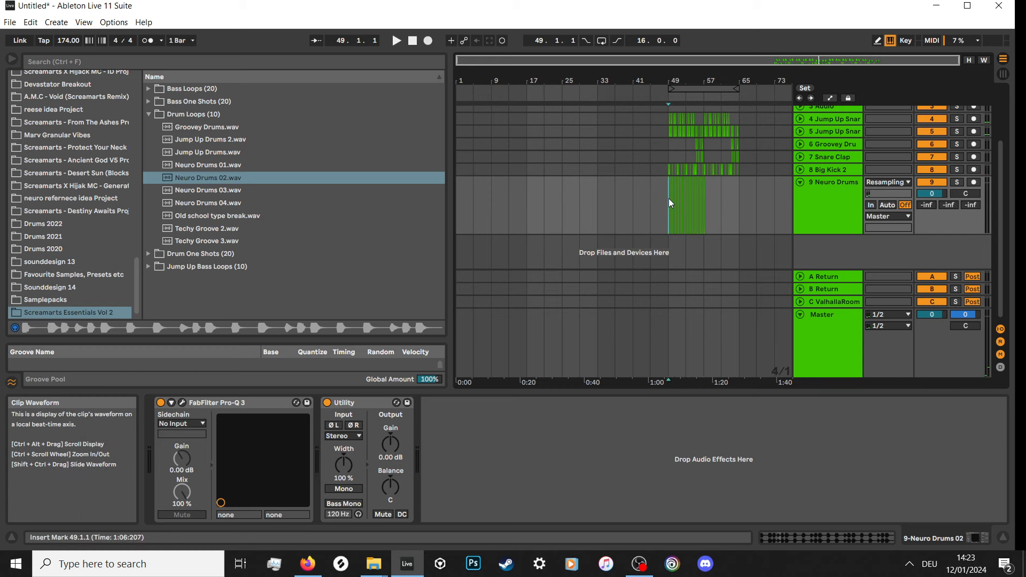
Extend the repeated Neuro Drums 02 hits to bar 65 during playback from bar 49 and fold track 9.
left_click(669, 197)
key("space")
scroll(605, 210, "up", 5)
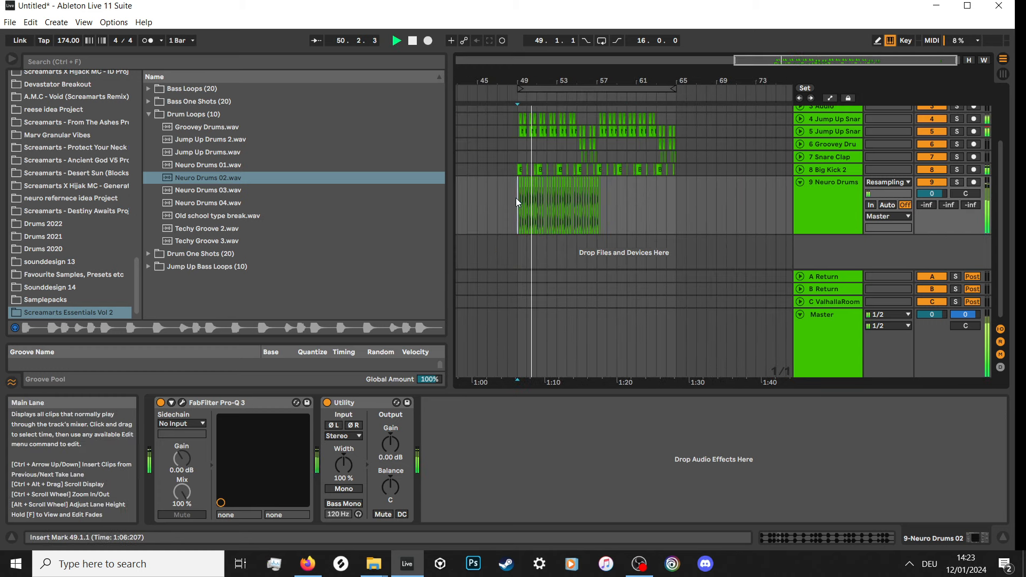
left_click_drag(516, 197, 556, 188)
scroll(531, 196, "down", 4)
key("ctrl+d")
key("ctrl+d")
key("ctrl+d")
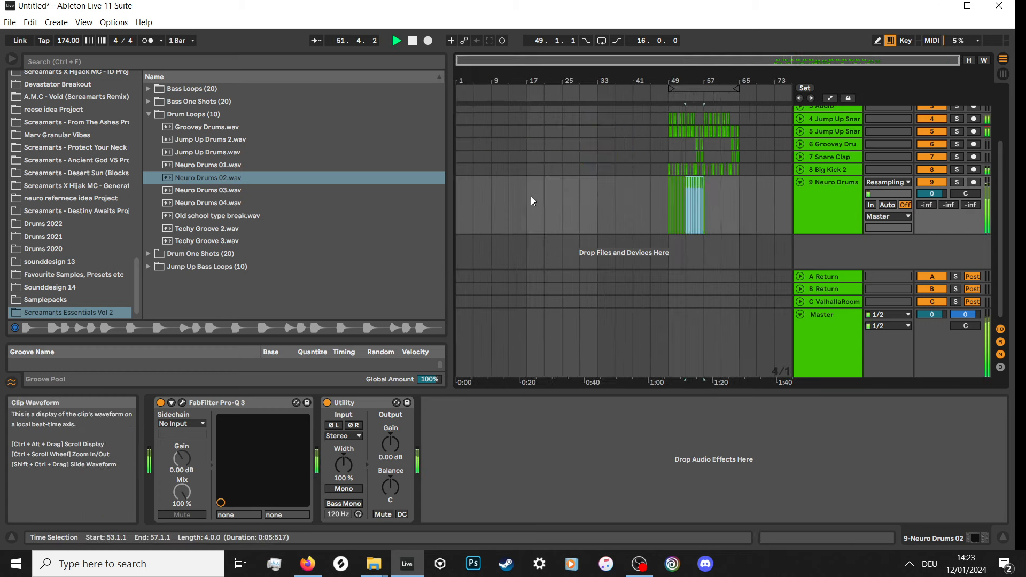
left_click(695, 93)
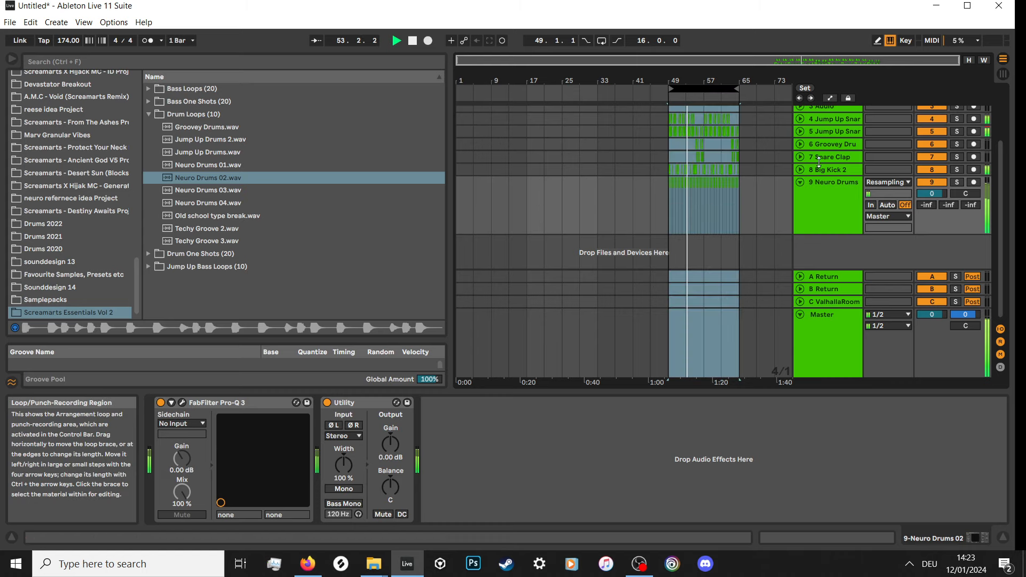
left_click(800, 182)
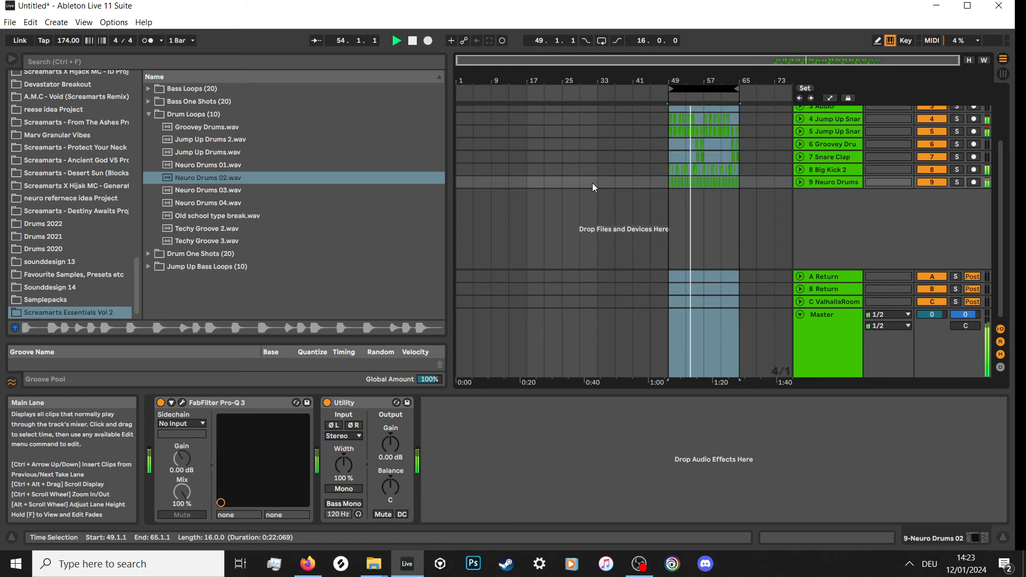
Audition the loops Neuro Drums 04, Old school type break, Techy Groove 2 and Techy Groove 3.
left_click(199, 204)
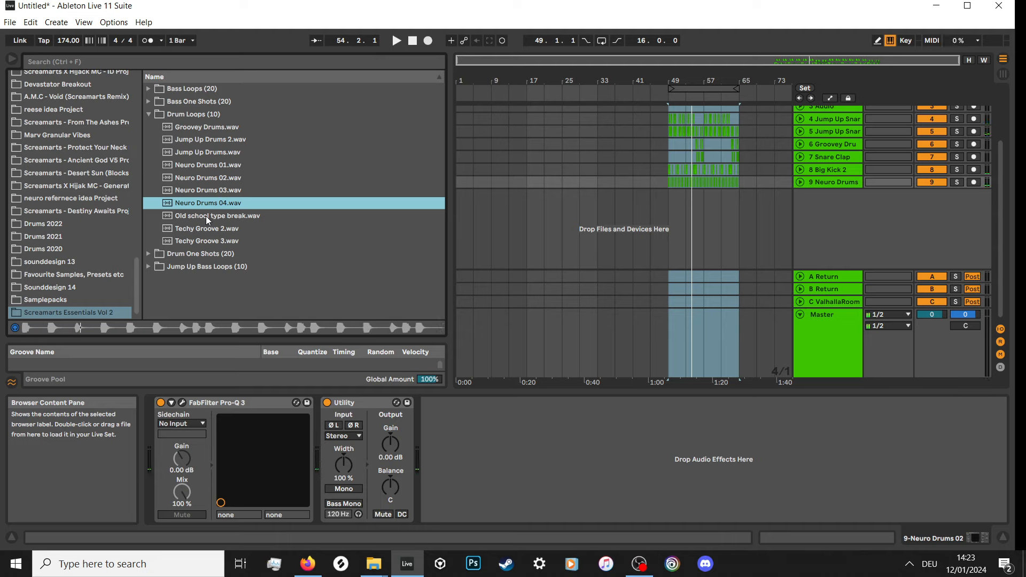
left_click(206, 215)
left_click(212, 229)
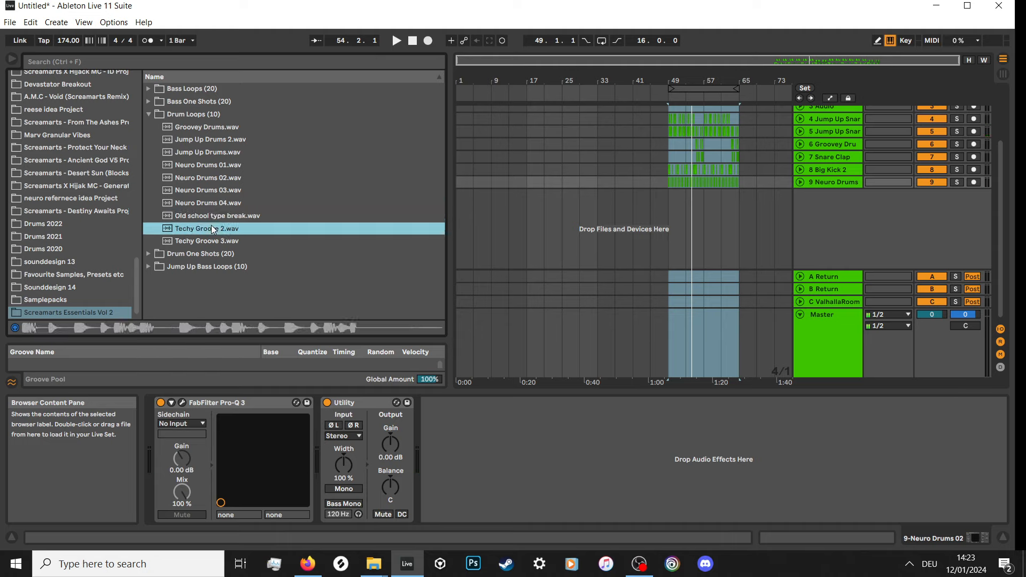
left_click(212, 238)
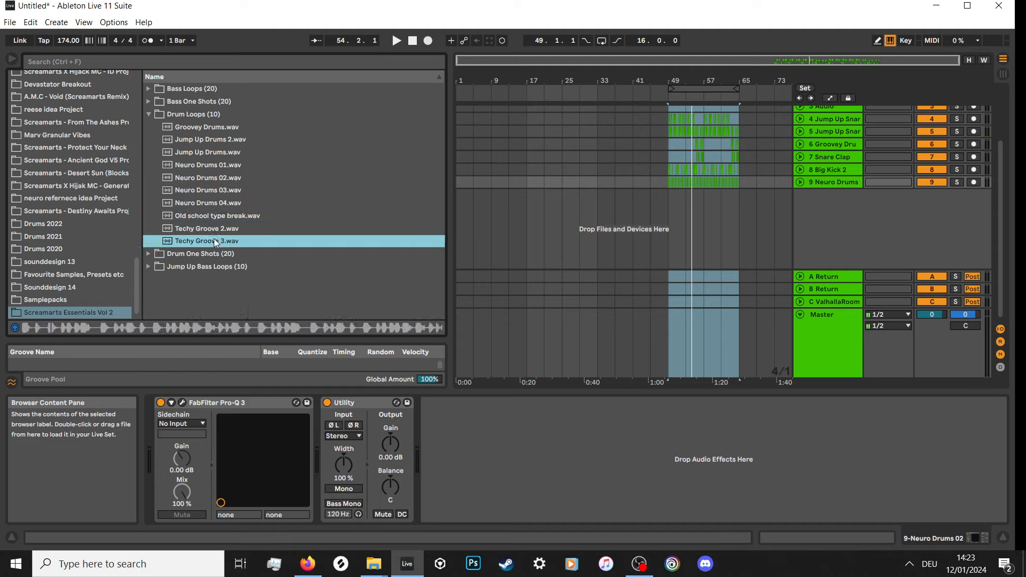
Place Techy Groove 3.wav on a new track 10 starting at bar 49.
left_click_drag(210, 242, 669, 203)
key("z")
scroll(563, 218, "down", 1)
scroll(610, 204, "up", 2)
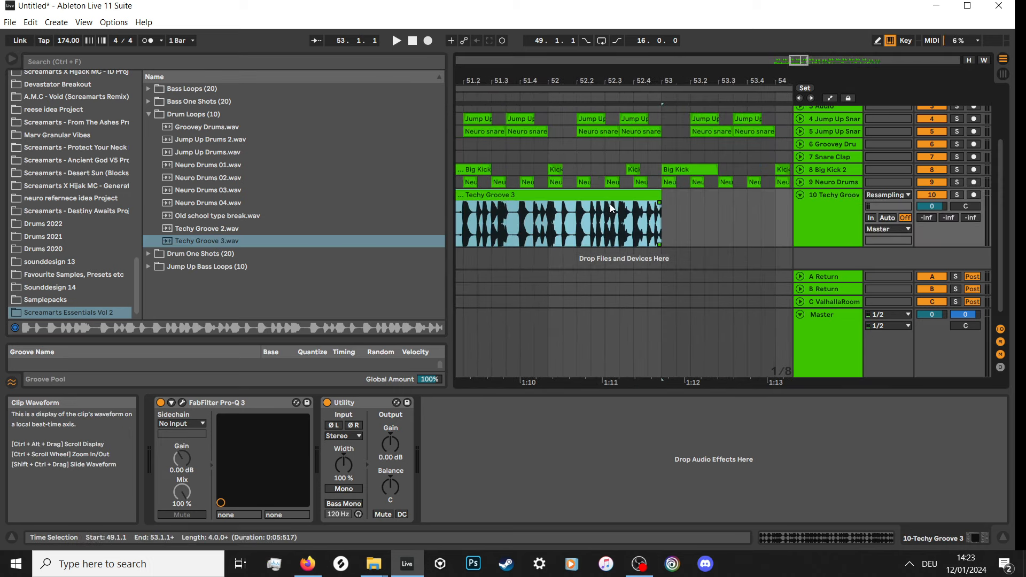
scroll(610, 204, "down", 2)
scroll(524, 207, "up", 1)
scroll(525, 207, "up", 2)
left_click(548, 220)
scroll(548, 221, "up", 2)
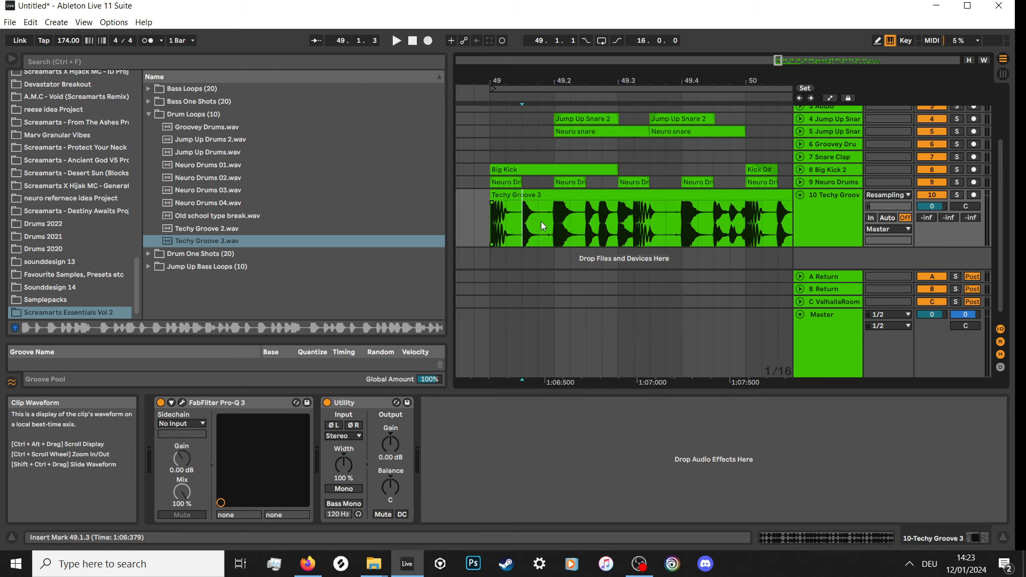
Play the arrangement from bar 49 to hear Techy Groove 3 with the other drums.
scroll(506, 222, "down", 2)
left_click(503, 223)
key("space")
scroll(503, 227, "down", 2)
scroll(540, 222, "up", 2)
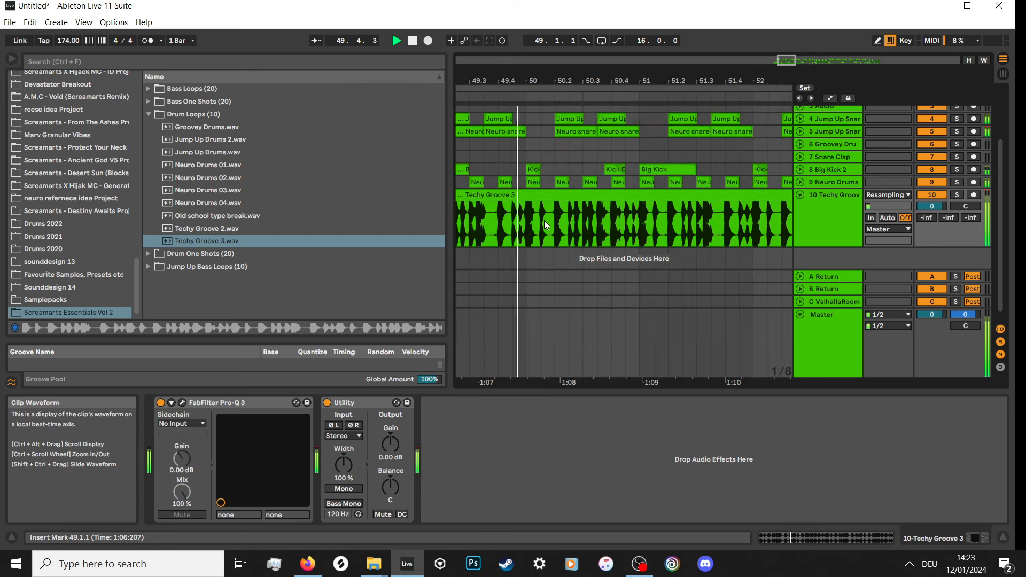
key("space")
scroll(543, 220, "down", 2)
scroll(521, 218, "up", 4)
Solo the Techy Groove 3 track and play it from 49.4.1.
left_click(521, 221)
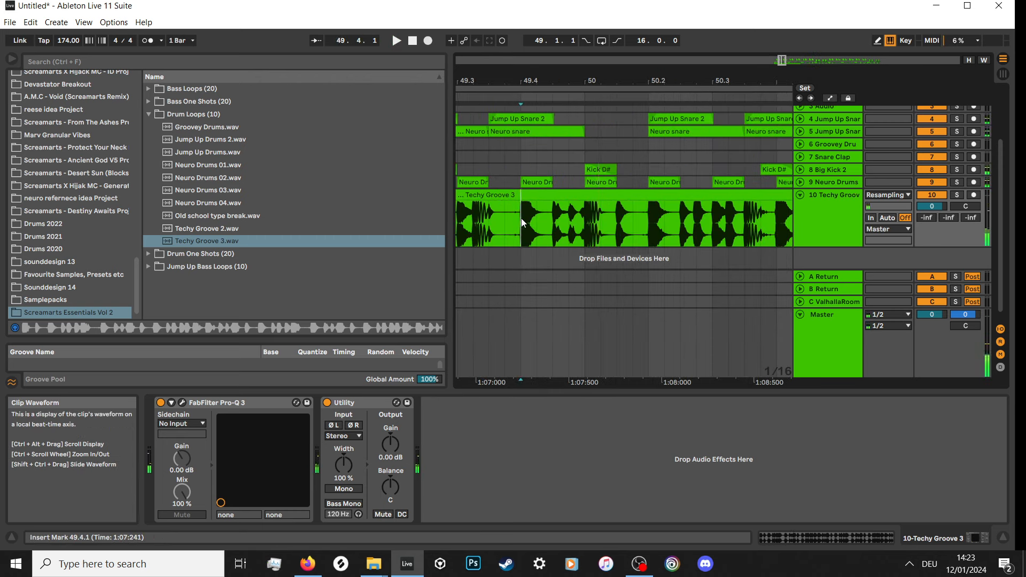
left_click(956, 195)
key("space")
key("space")
key("space")
key("space")
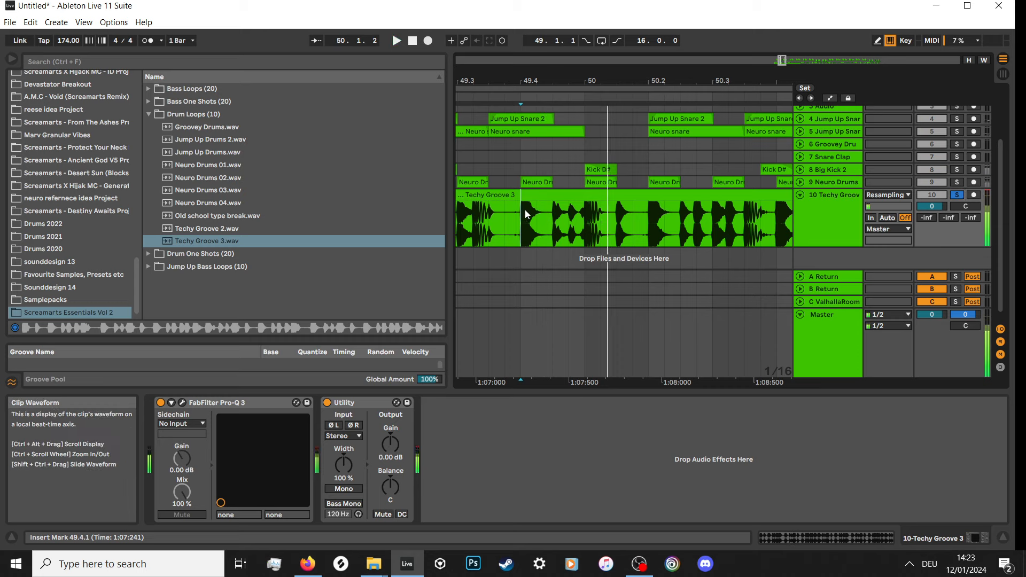
Copy a one-beat slice of Techy Groove 3 to 49.3.3 and a half-beat slice to 49.4.3.
left_click_drag(522, 220, 563, 200)
scroll(587, 197, "down", 2)
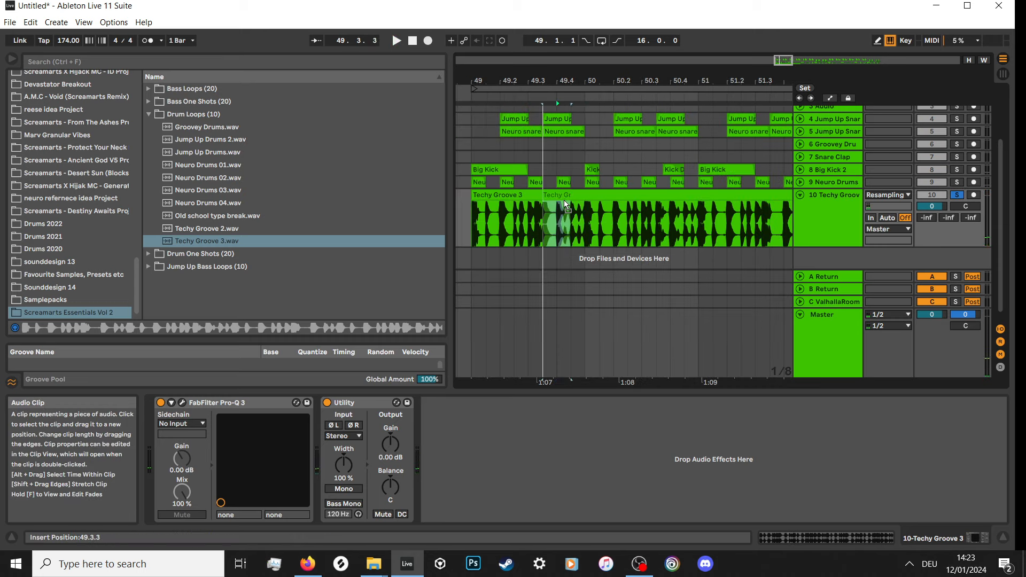
scroll(515, 224, "up", 2)
left_click_drag(514, 222, 653, 196)
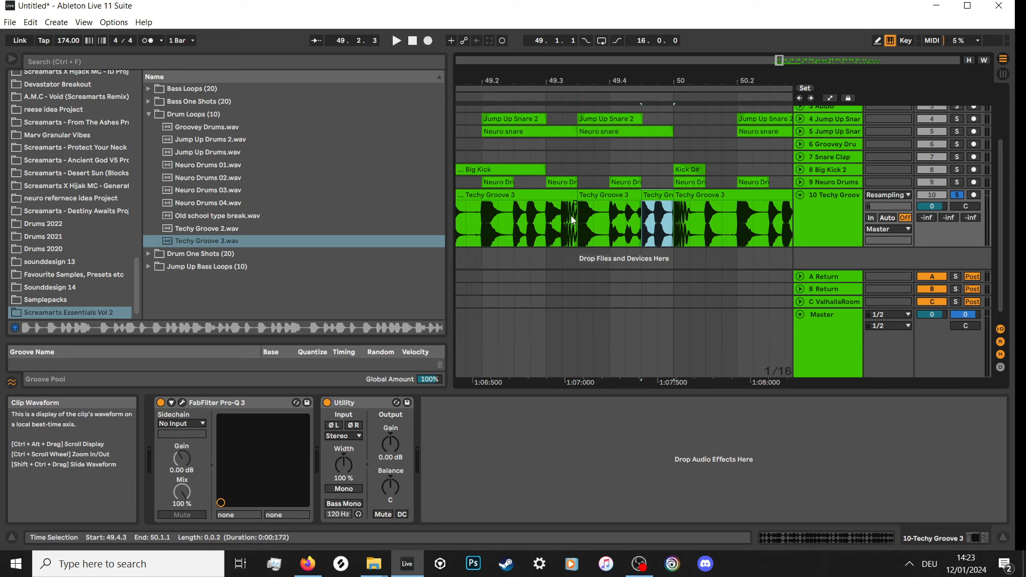
Play the rearranged Techy Groove 3 slices in solo from 49.3.3 and from 49.2.3.
left_click(597, 213)
key("space")
scroll(598, 212, "down", 2)
key("space")
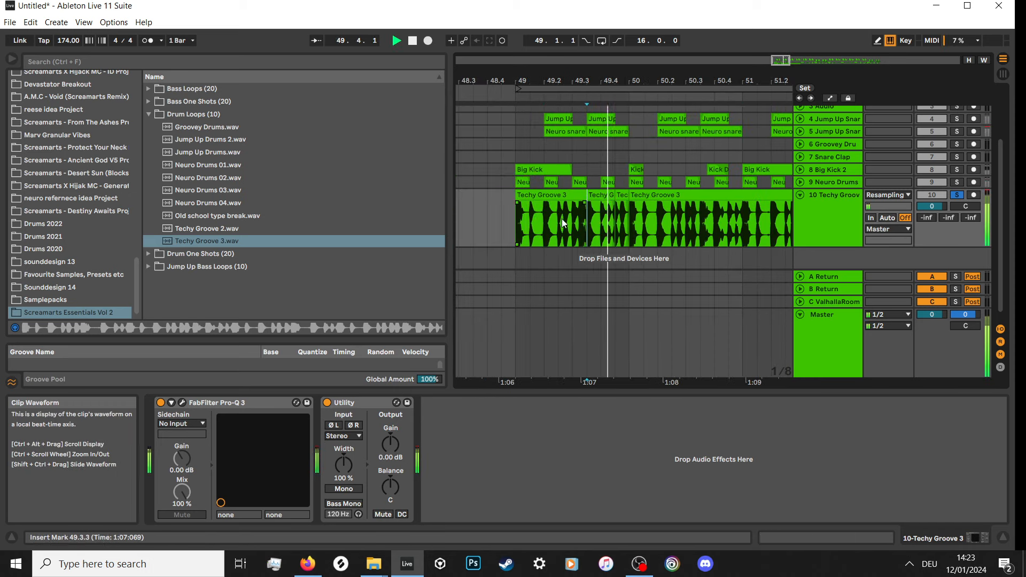
key("space")
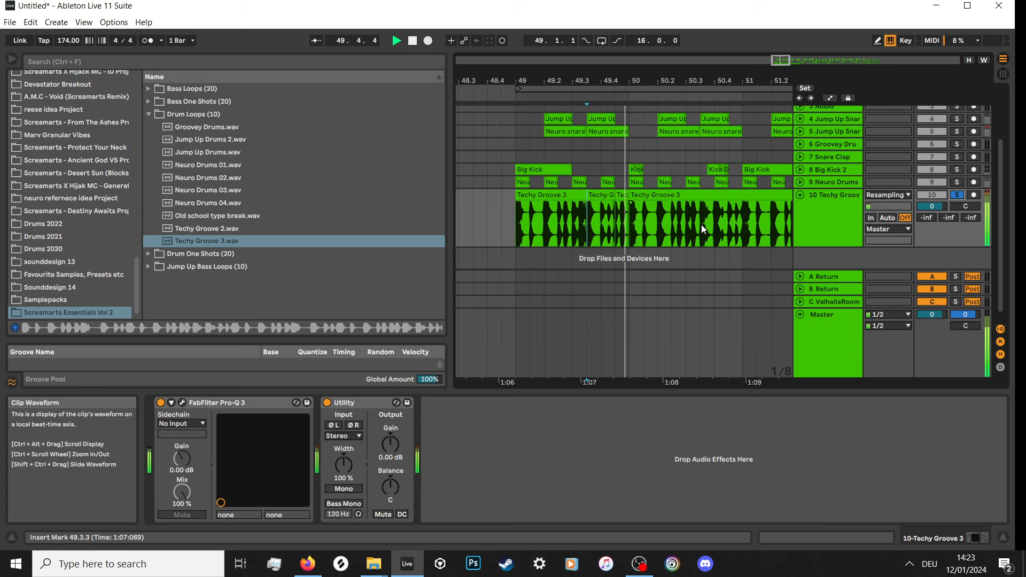
scroll(550, 230, "up", 2)
key("space")
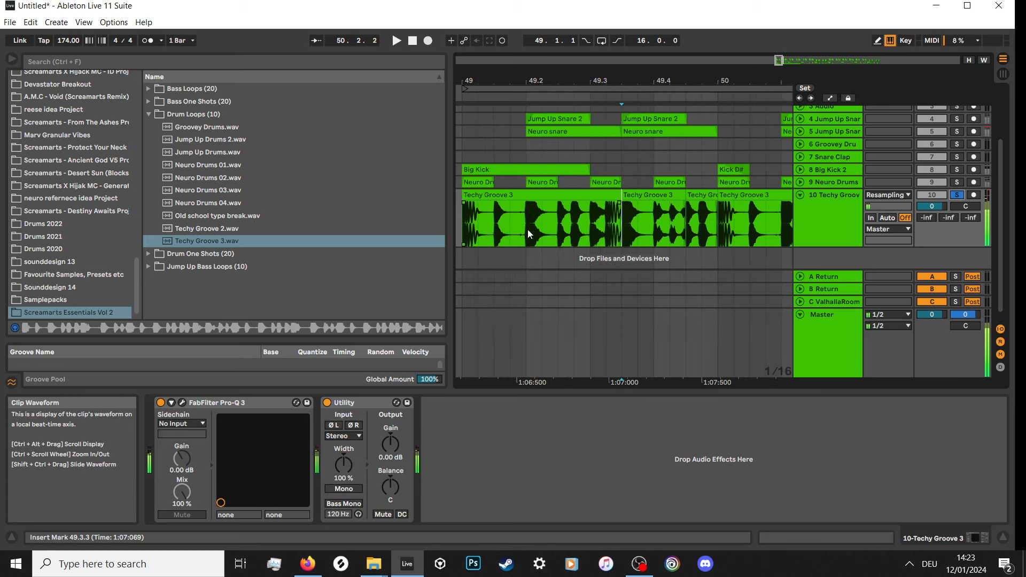
left_click(559, 223)
key("space")
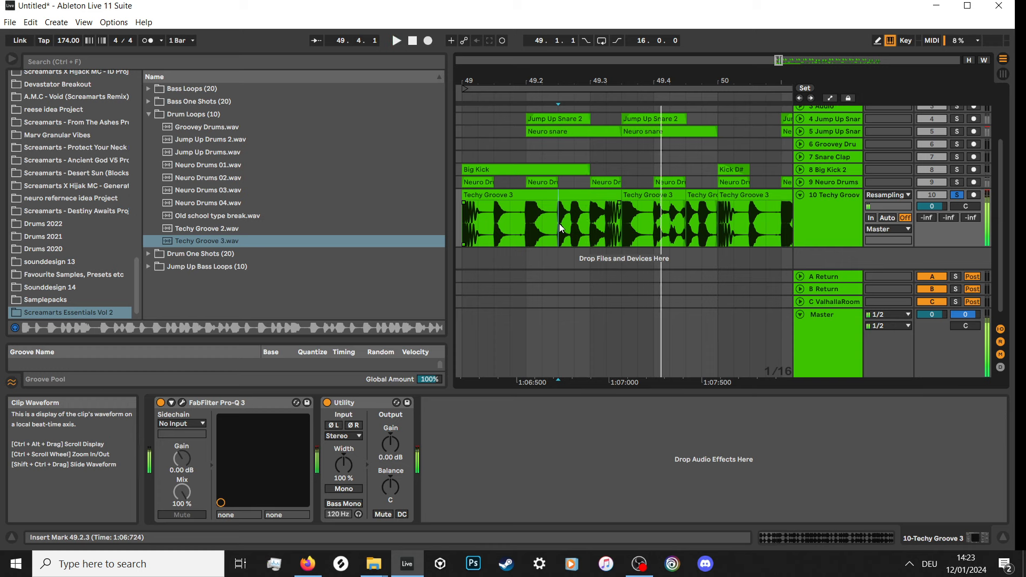
key("space")
scroll(559, 223, "down", 2)
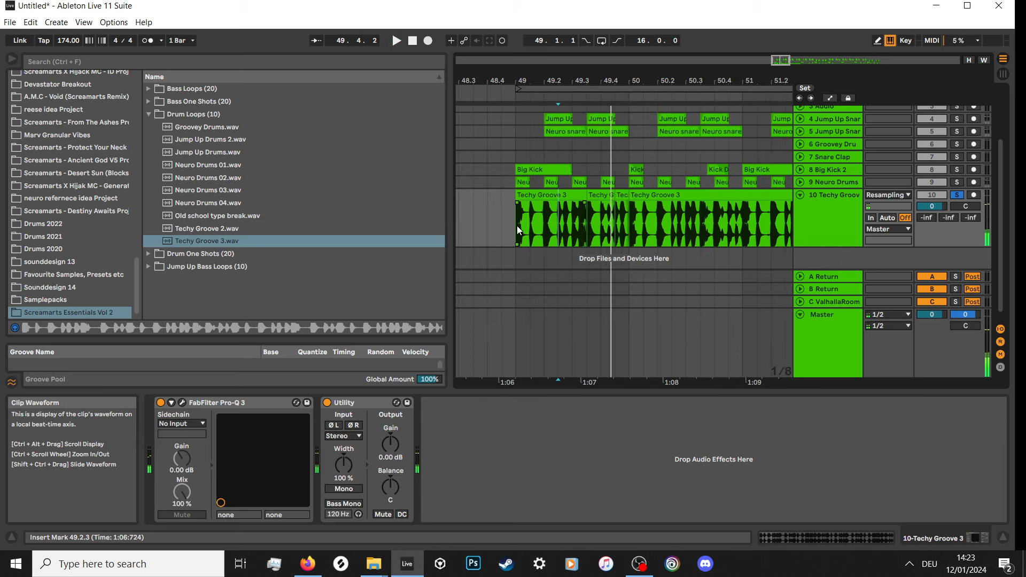
Duplicate the edited first bar of Techy Groove 3 on track 10 up to bar 53.
left_click_drag(517, 225, 626, 197)
key("ctrl+d")
scroll(537, 251, "down", 3)
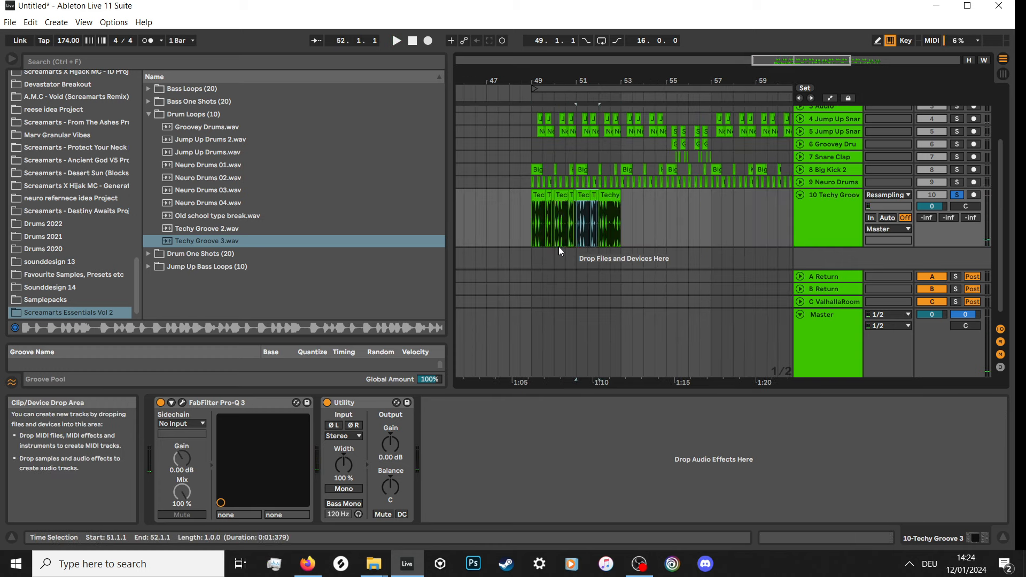
Check the Techy Groove 3 track's FabFilter Pro-Q 3 spectrum during playback from bar 49 and turn off the track's solo.
left_click(530, 226)
key("space")
left_click(182, 402)
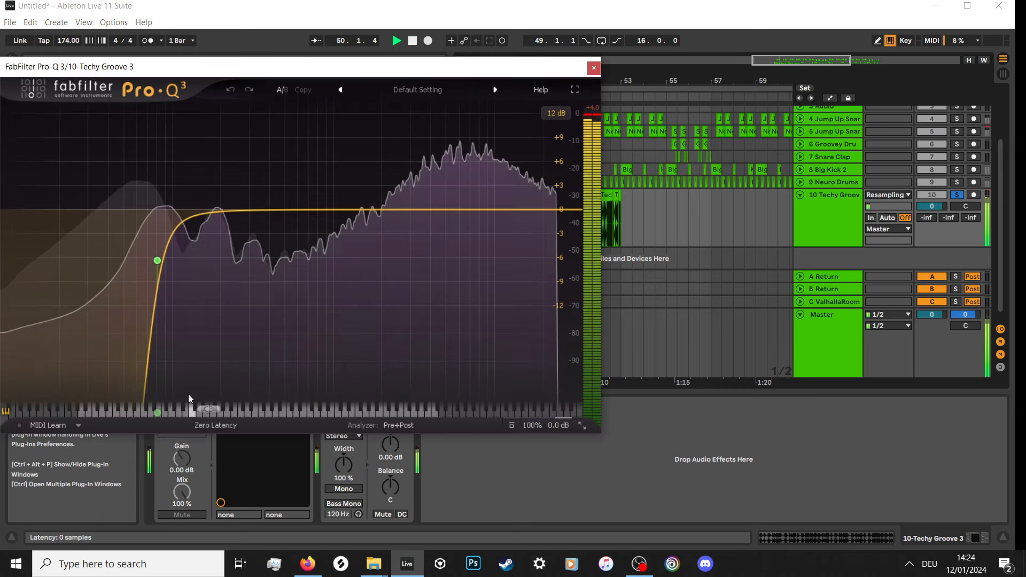
left_click(594, 67)
left_click(957, 193)
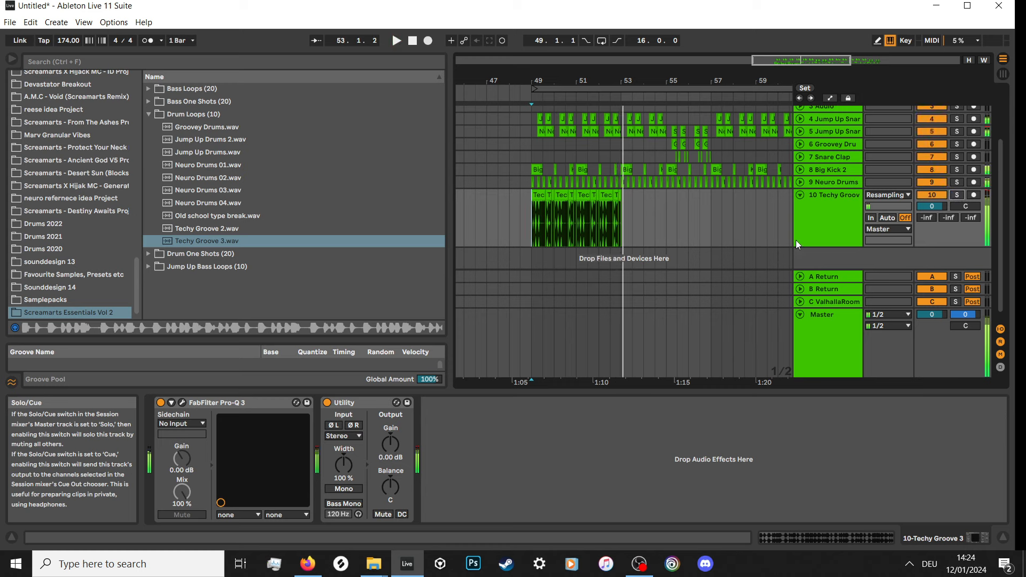
scroll(533, 246, "up", 5)
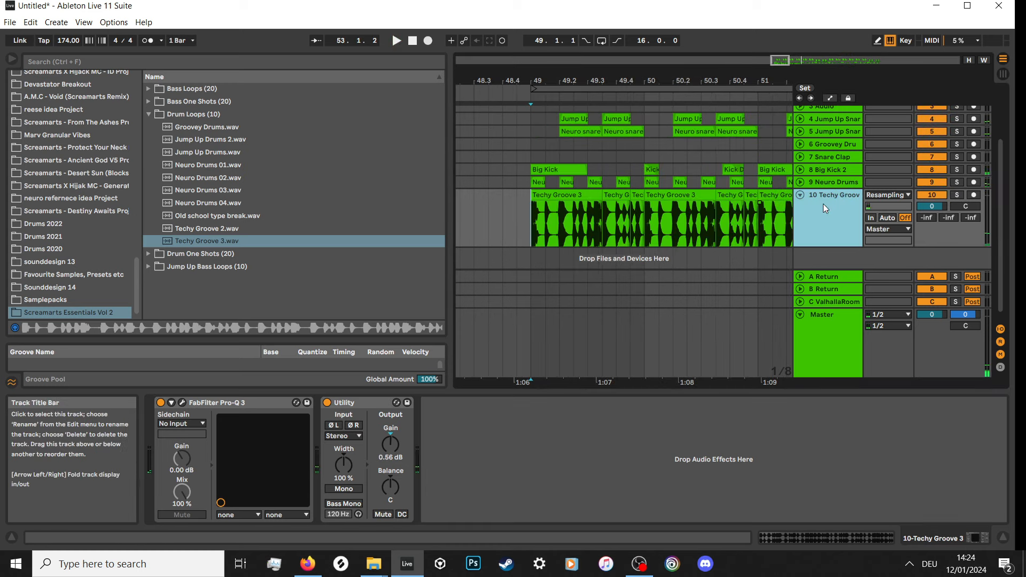
Automate the Techy Groove 3 track's Utility gain with brief dips from -inf dB back to 0.56 dB at 49.1.1 and 49.2.1.
left_click(829, 98)
scroll(545, 224, "up", 3)
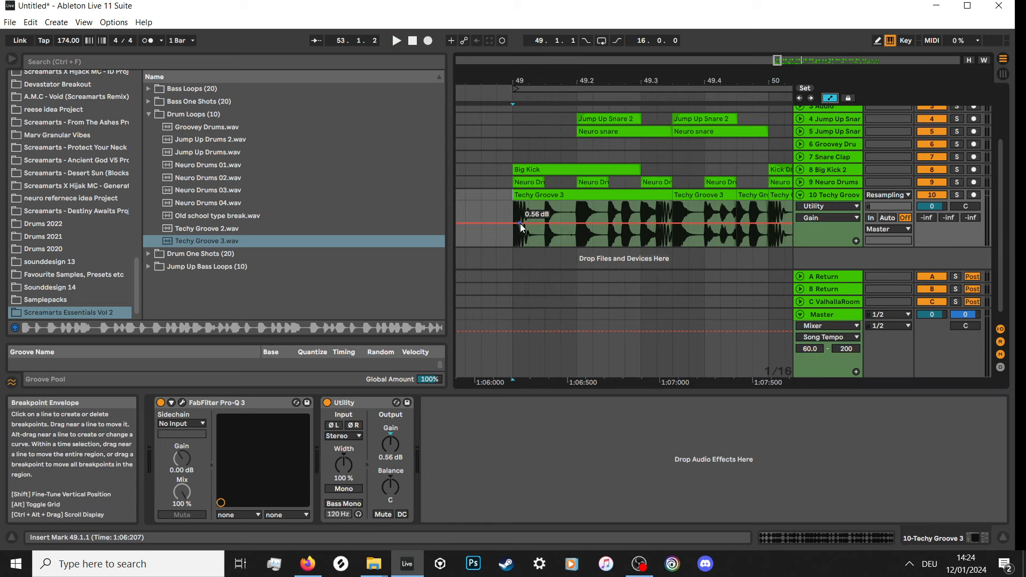
left_click(520, 224)
left_click(577, 224)
left_click(585, 223)
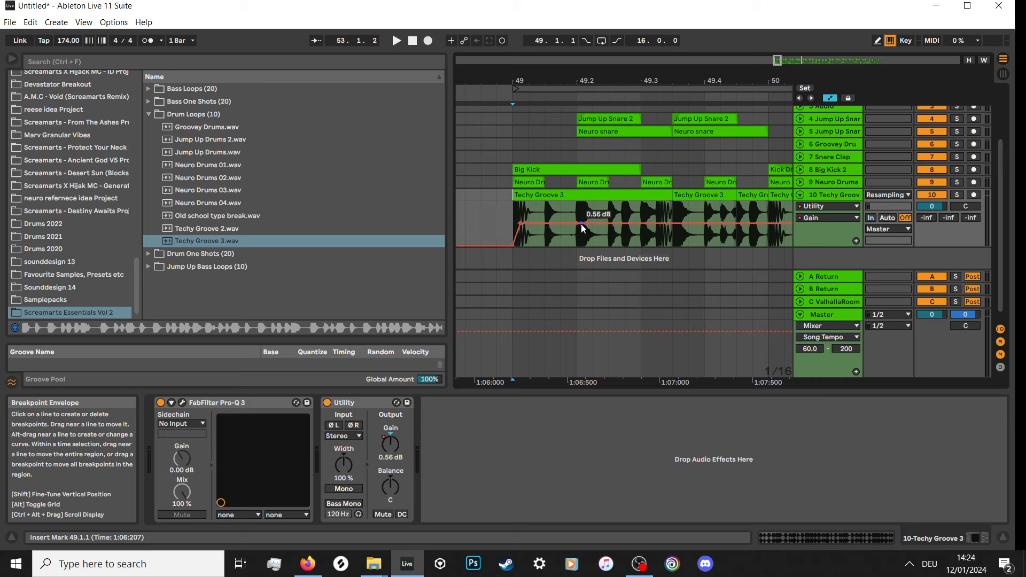
left_click_drag(582, 224, 575, 240)
Copy the gain dip from 49.2.1 to 49.3.3 on track 10 and play the arrangement from 49.1.1.
key("ctrl+c")
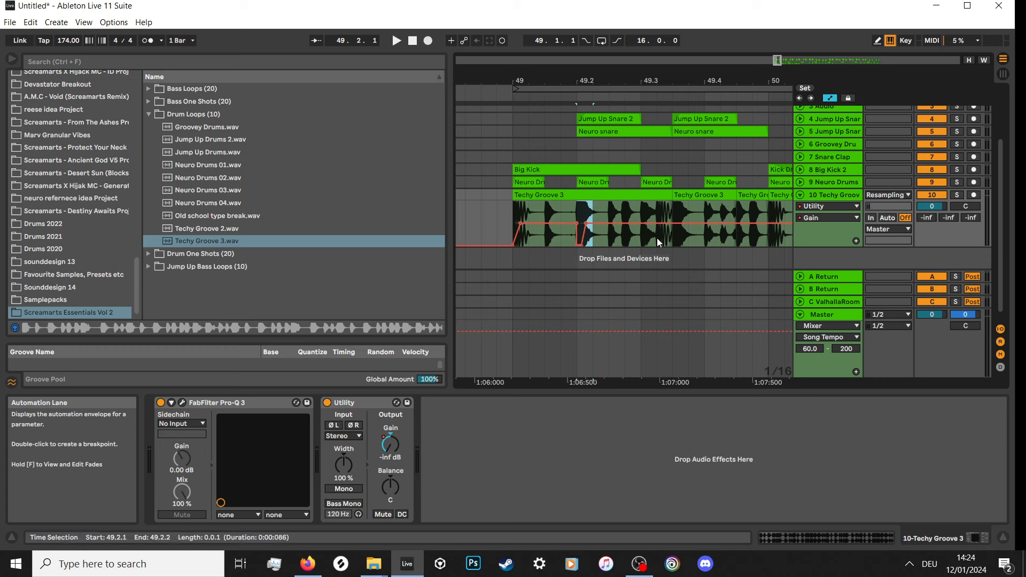
left_click(672, 235)
key("ctrl+v")
scroll(526, 243, "down", 3)
left_click(519, 207)
key("space")
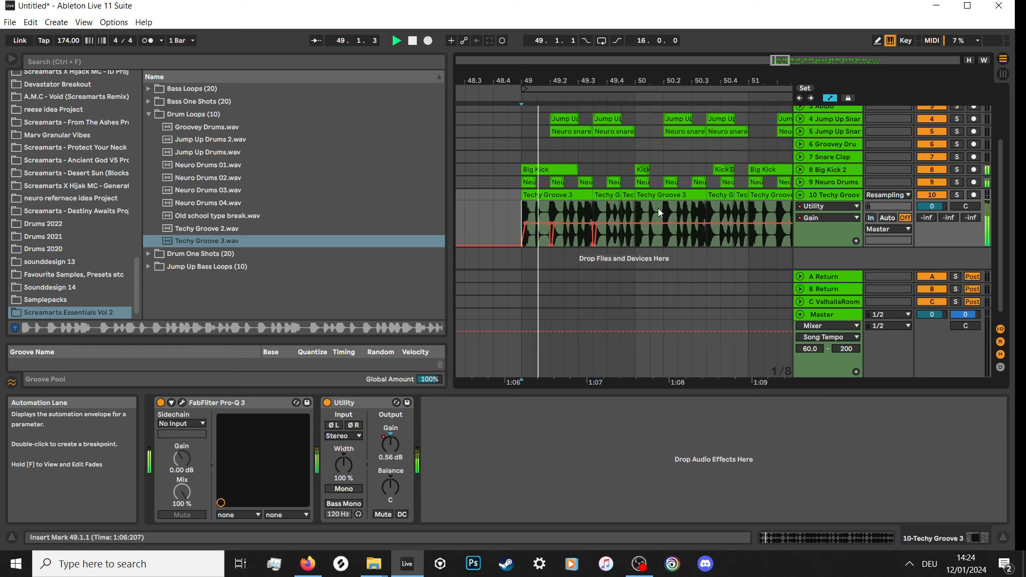
Duplicate bar 49 of Techy Groove 3 together with its gain dips across the bars up to 53.
left_click_drag(634, 215, 518, 229)
key("ctrl+d")
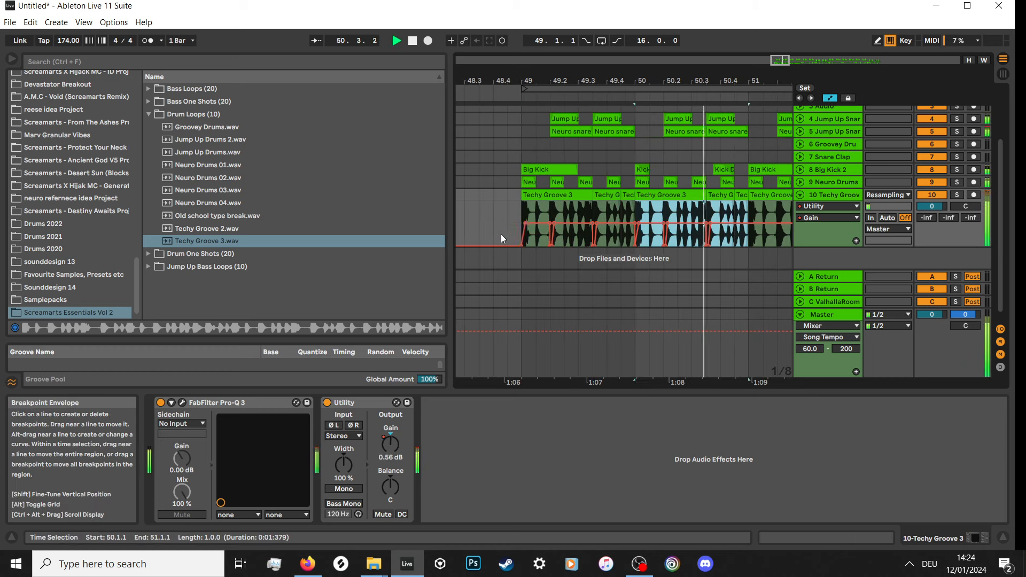
key("ctrl+d")
scroll(496, 235, "down", 3)
key("ctrl+d")
key("ctrl+d")
scroll(507, 239, "down", 3)
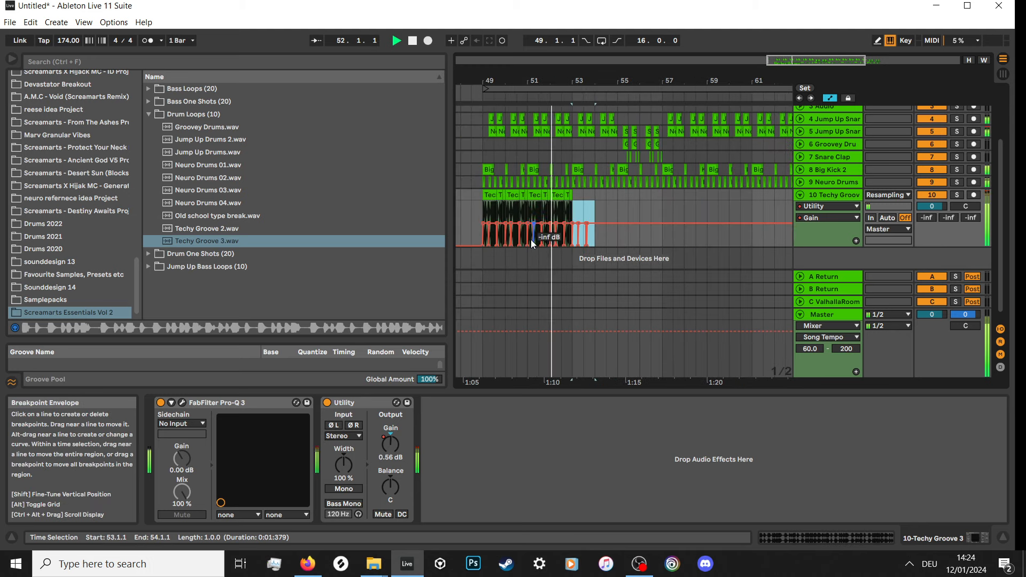
Solo the Techy Groove 3 track and play it from 49.2.3.
scroll(493, 232, "up", 4)
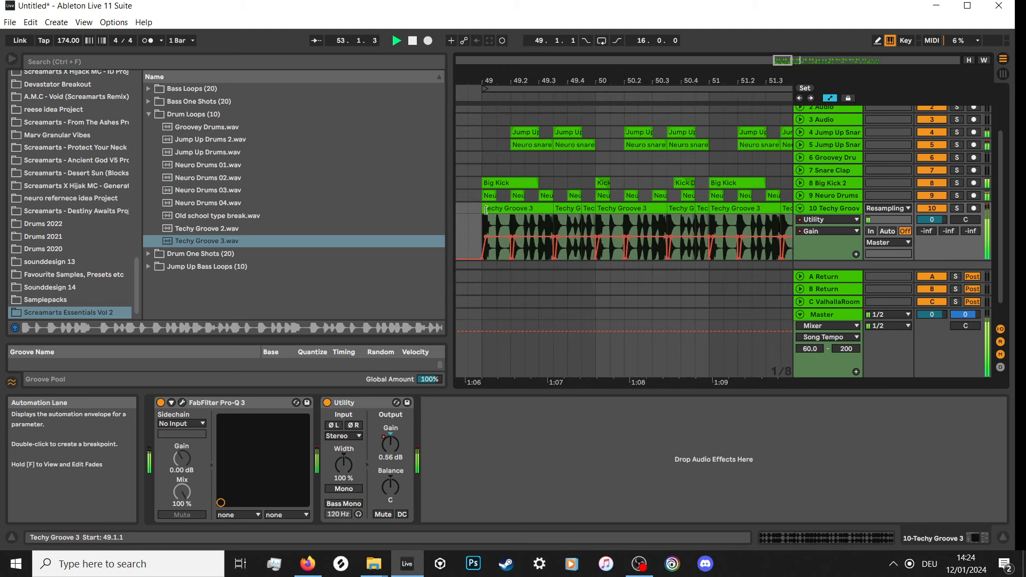
left_click(524, 226)
scroll(542, 229, "up", 2)
key("space")
left_click(957, 208)
key("space")
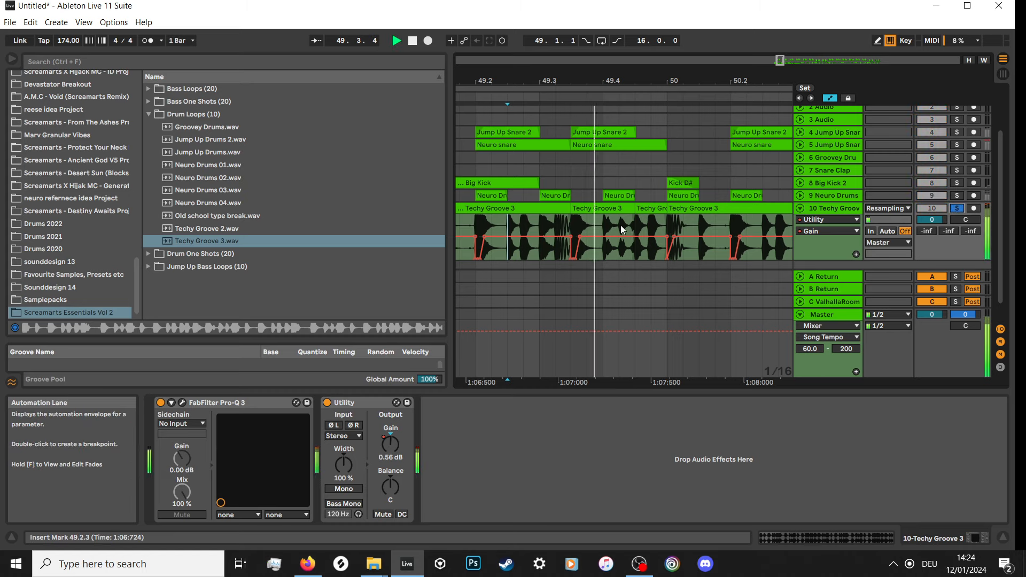
Duplicate the half-beat Techy Groove 3 slice at 49.2.3 to 49.3.1 and play the track from 49.1.1.
key("space")
left_click_drag(569, 209, 505, 220)
key("ctrl+d")
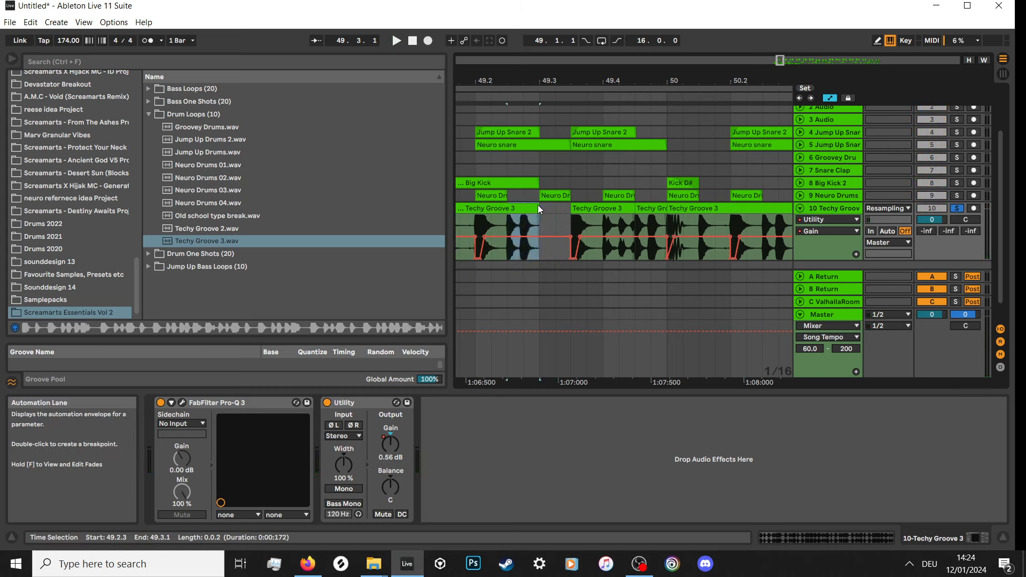
scroll(529, 214, "down", 5)
left_click(515, 219)
key("space")
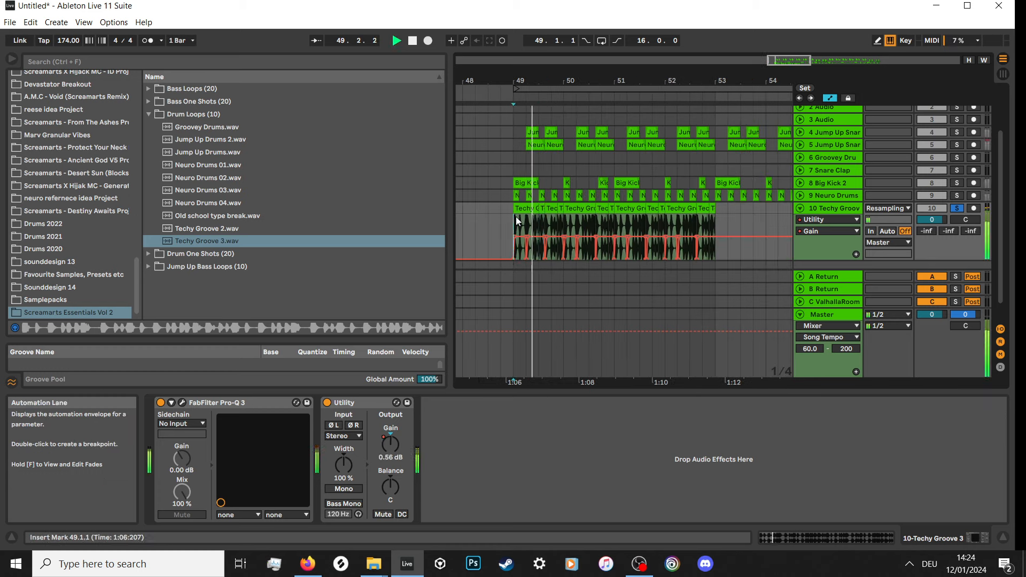
Repeat the revised bar 49 of Techy Groove 3 up to bar 53 and consolidate bars 49 to 53 into one clip.
left_click(557, 208, "shift")
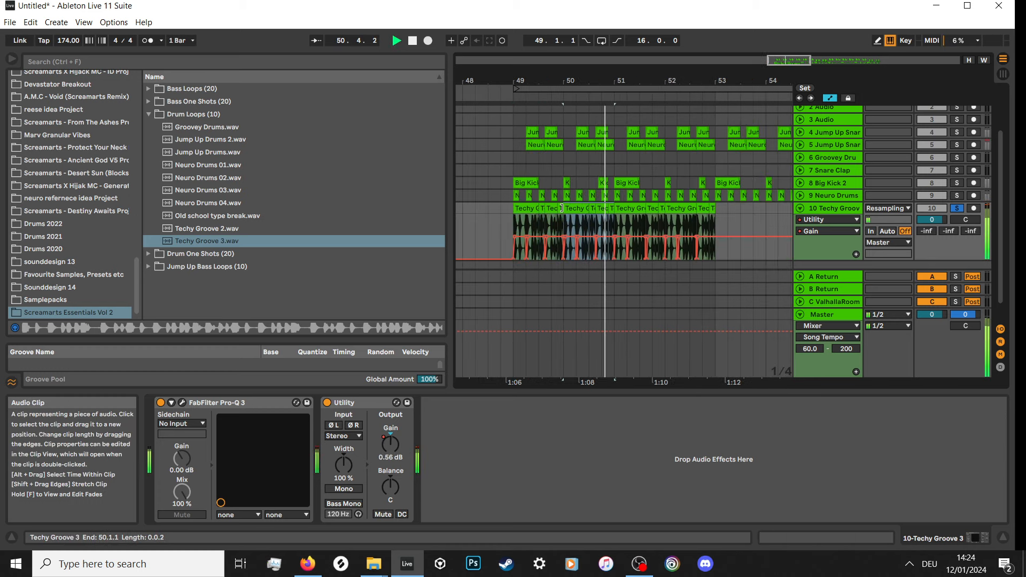
scroll(562, 207, "down", 5)
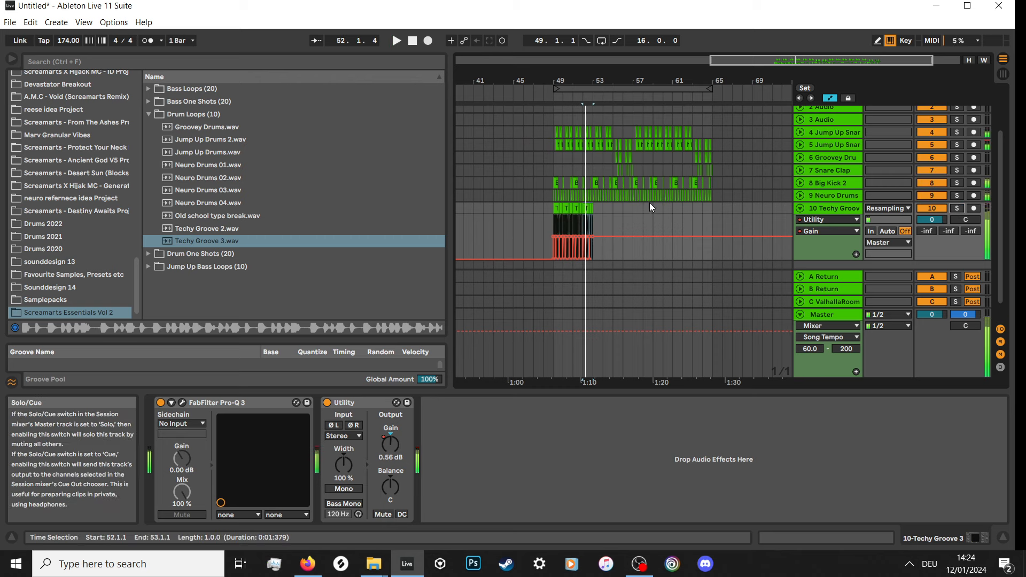
right_click(555, 212)
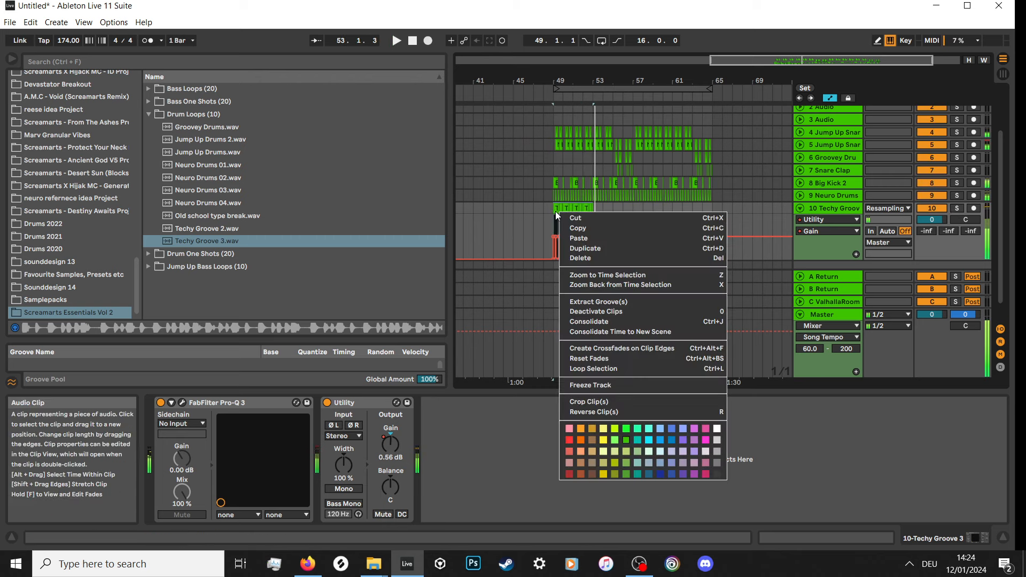
left_click(620, 319)
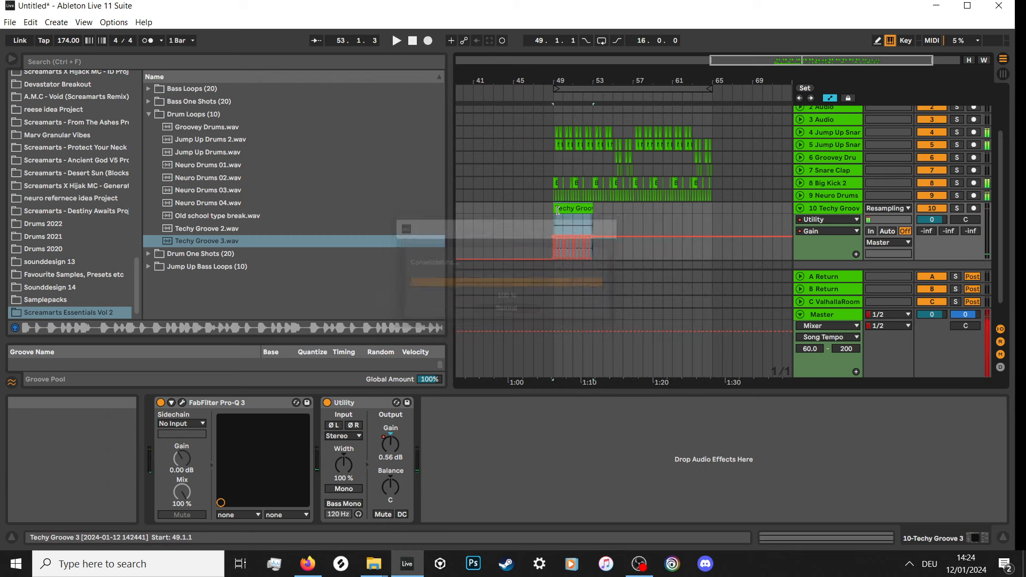
Look at the consolidated clip's waveform and the V-Clip clipper settings on the master track.
double_click(567, 208)
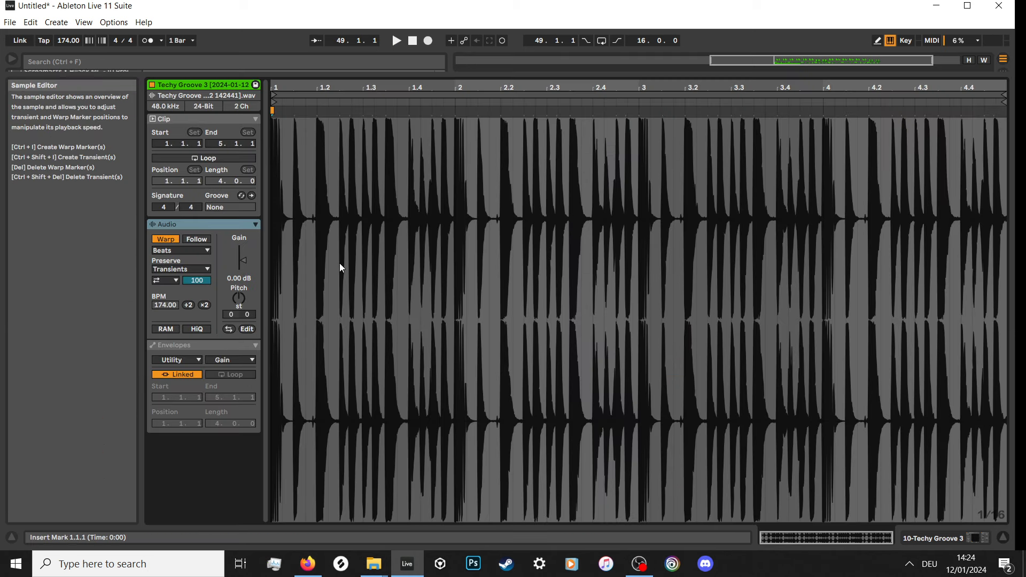
key("shift+Tab")
left_click(828, 311)
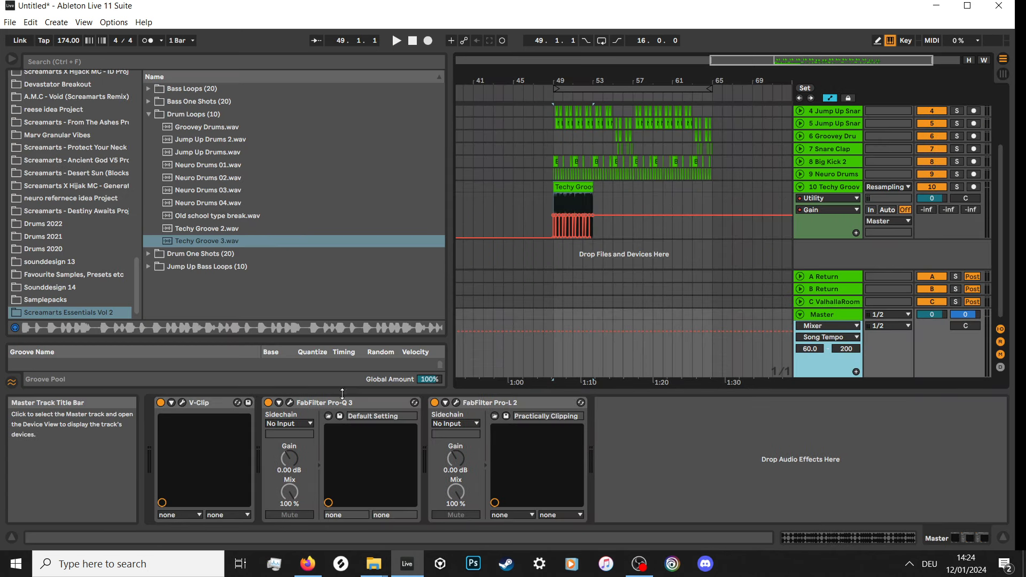
left_click(181, 402)
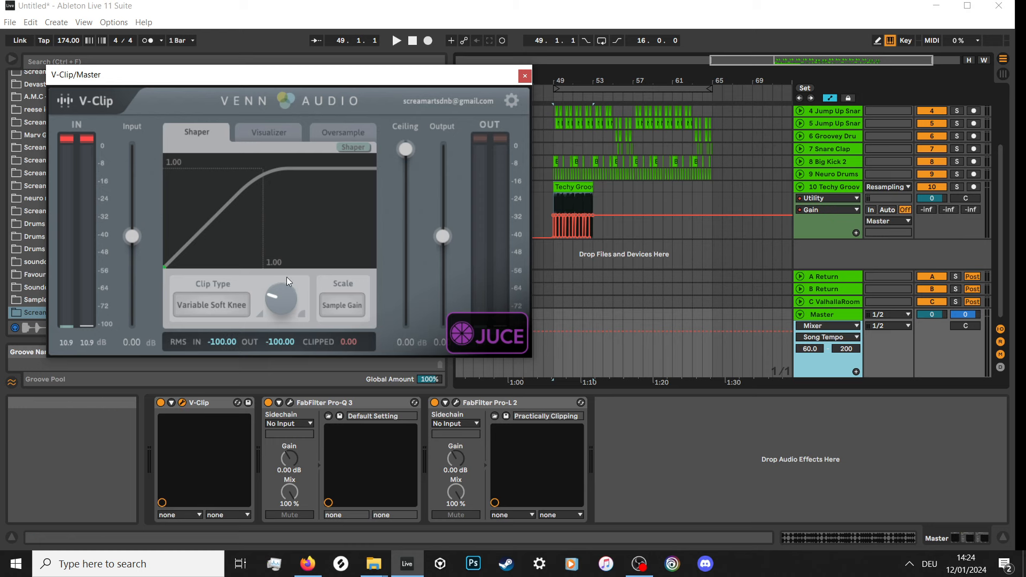
left_click(527, 77)
left_click(816, 186)
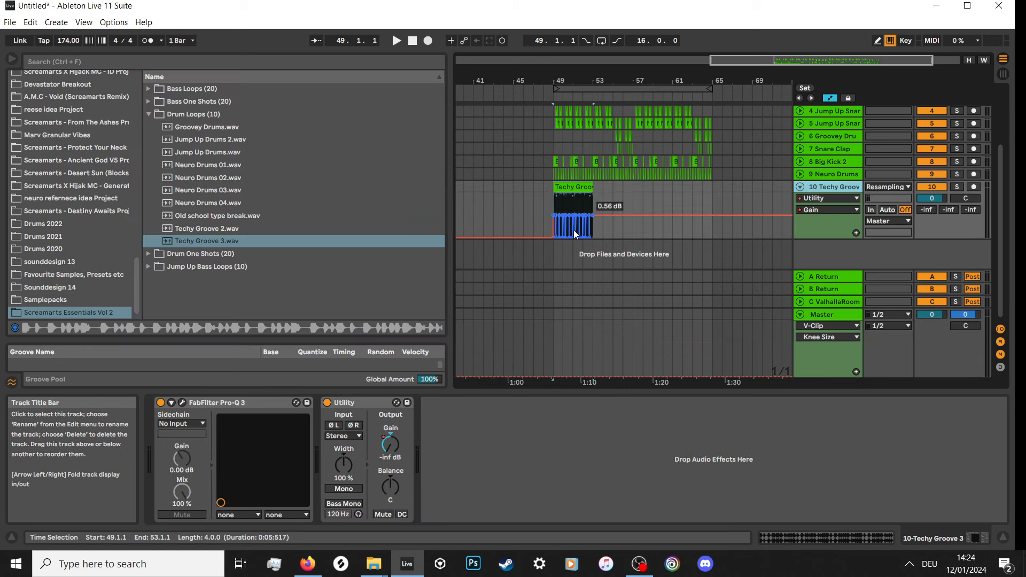
Turn off transient looping for the consolidated Techy Groove 3 clip and set its transient envelope to 73.
scroll(573, 229, "up", 5)
double_click(561, 185)
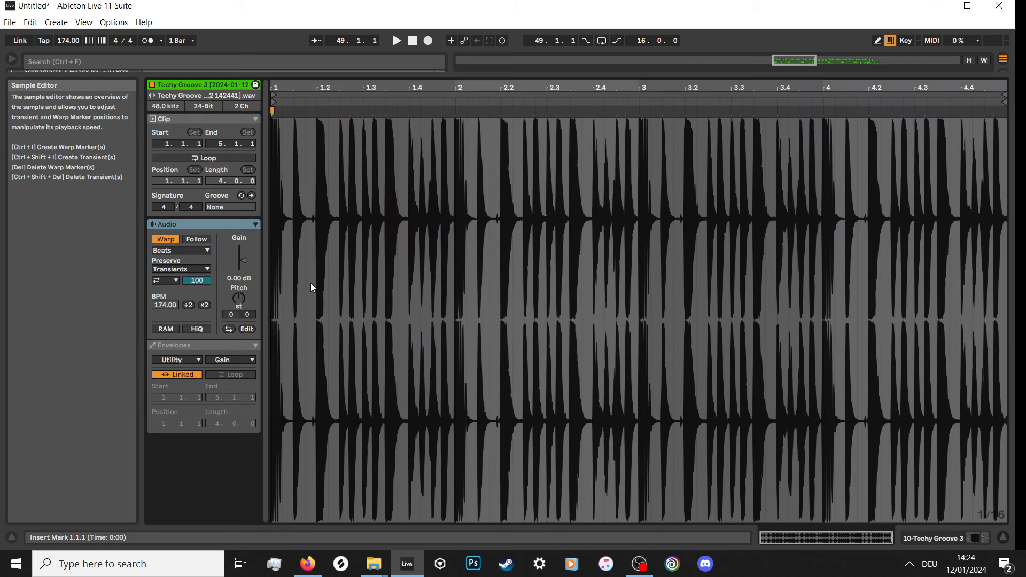
left_click(165, 281)
left_click(165, 290)
left_click_drag(195, 280, 194, 293)
key("shift+Tab")
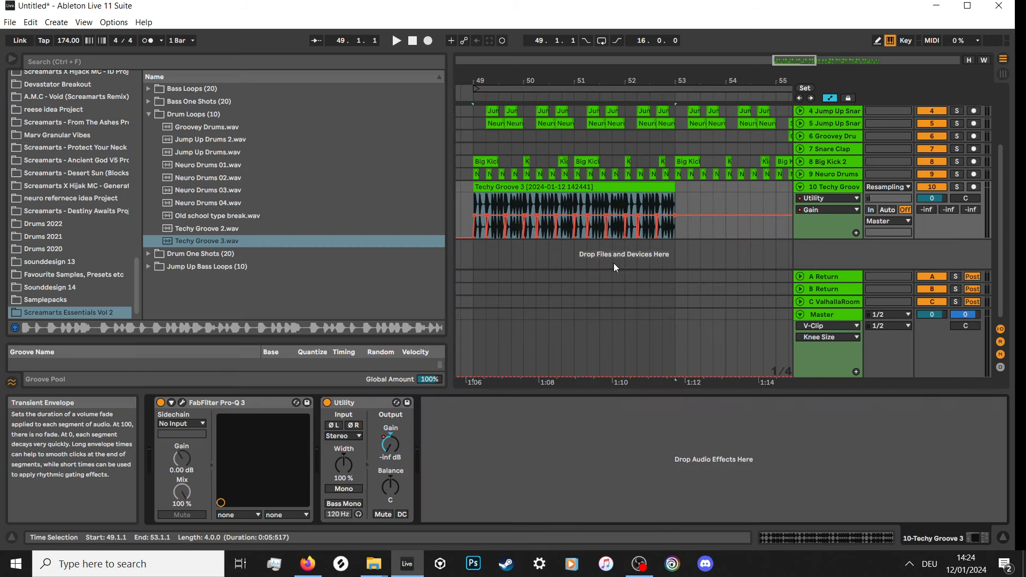
Audition the consolidated Techy Groove 3 clip in solo and set its transient envelope to 48.
left_click(958, 187)
key("space")
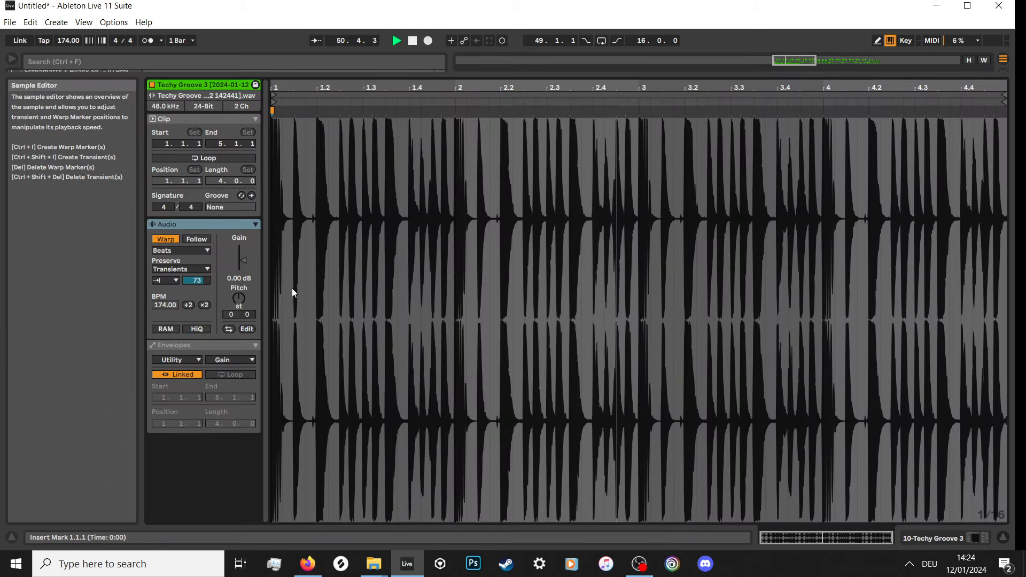
key("shift+Tab")
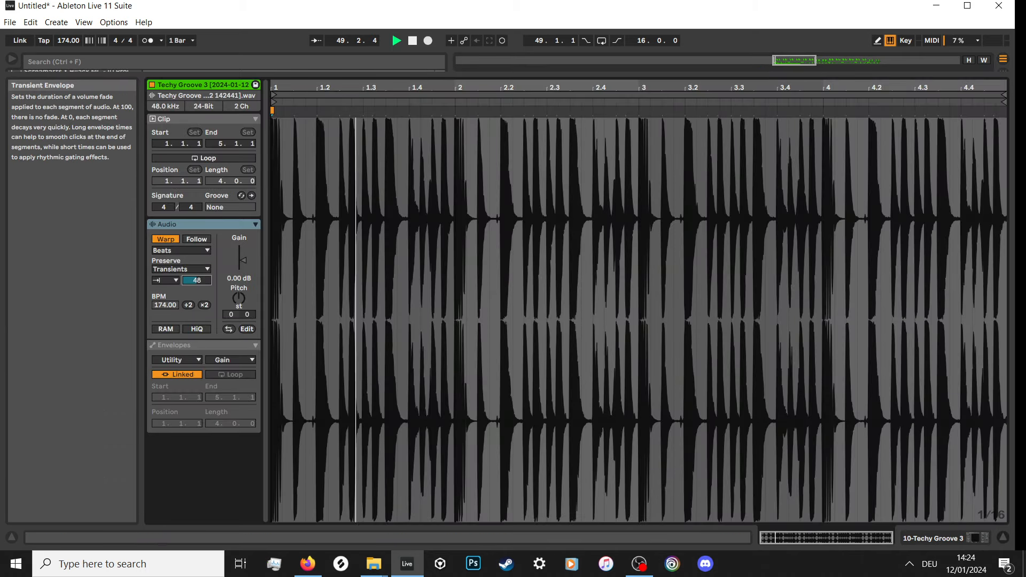
key("shift+Tab")
left_click(957, 187)
key("space")
Duplicate the four-bar consolidated Techy Groove 3 clip three times to reach bar 65.
scroll(505, 203, "down", 3)
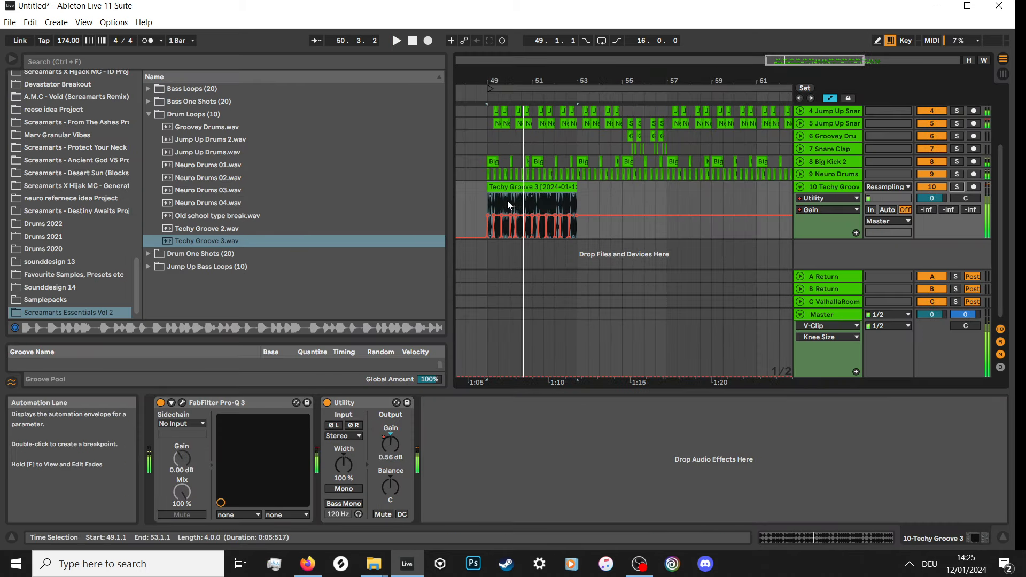
scroll(517, 194, "down", 6)
key("ctrl+d")
key("ctrl+d")
key("ctrl+d")
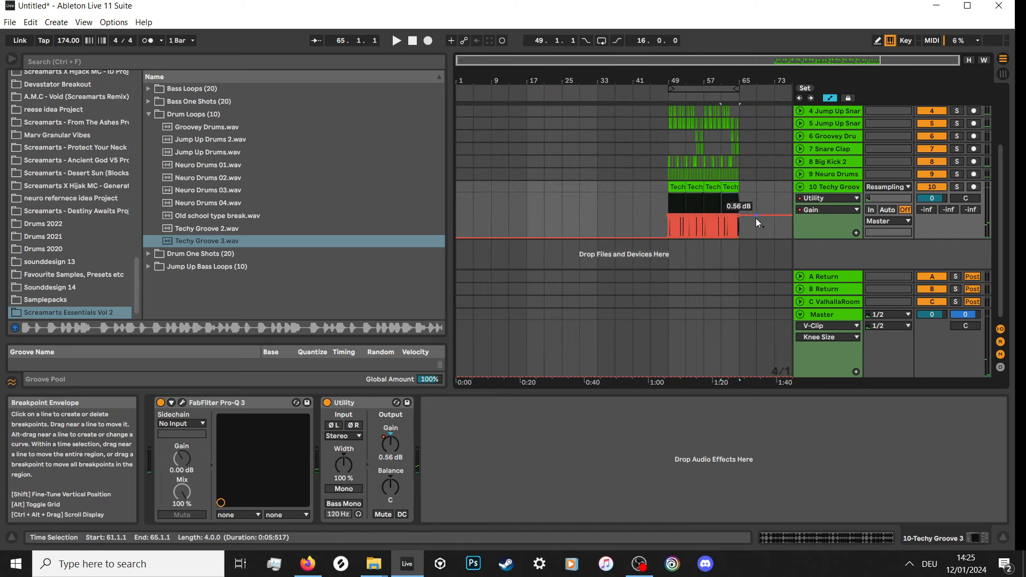
Lower the Techy Groove 3 track volume to -2.8 dB, fold the track and play the 16-bar section from bar 49.
scroll(757, 216, "up", 4)
left_click(669, 88)
left_click_drag(938, 199, 938, 211)
scroll(657, 129, "down", 4)
scroll(737, 160, "up", 5)
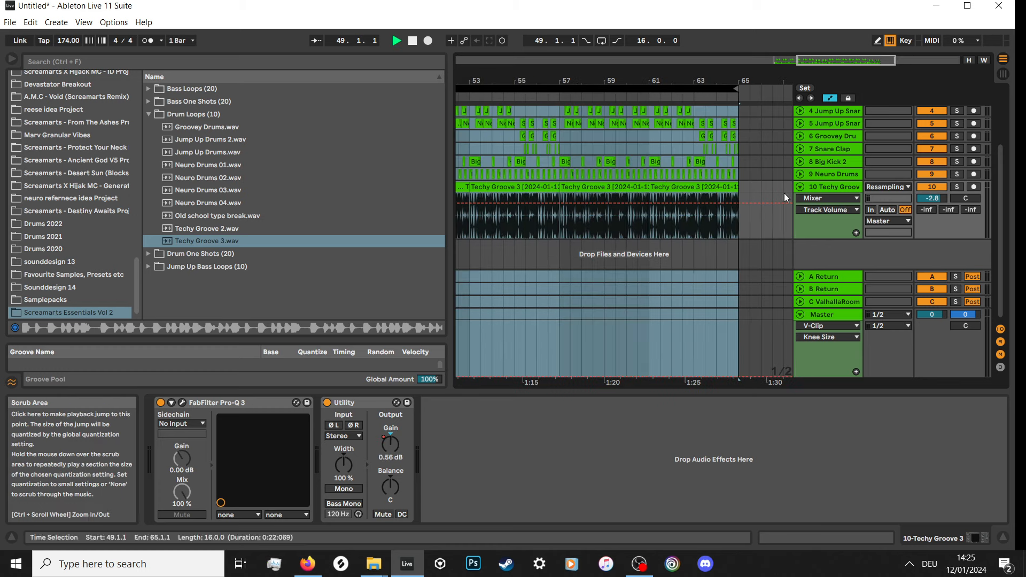
key("space")
left_click(800, 187)
scroll(556, 201, "down", 3)
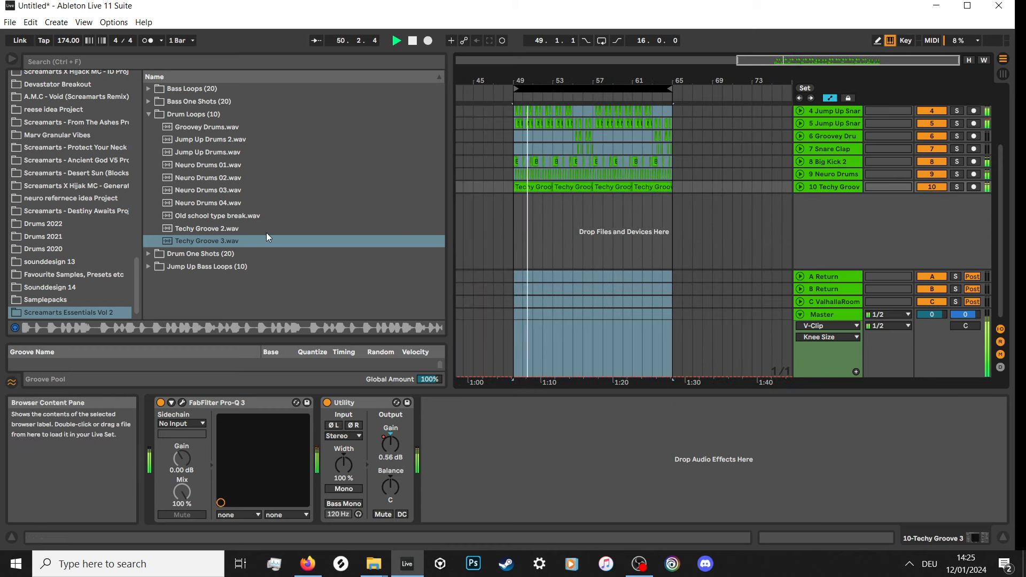
key("space")
Add Neuro Drums 02.wav on a new track 11 at bar 49, solo it and trim the clip to its first beat.
left_click(220, 165)
left_click_drag(208, 177, 800, 193)
left_click(956, 199)
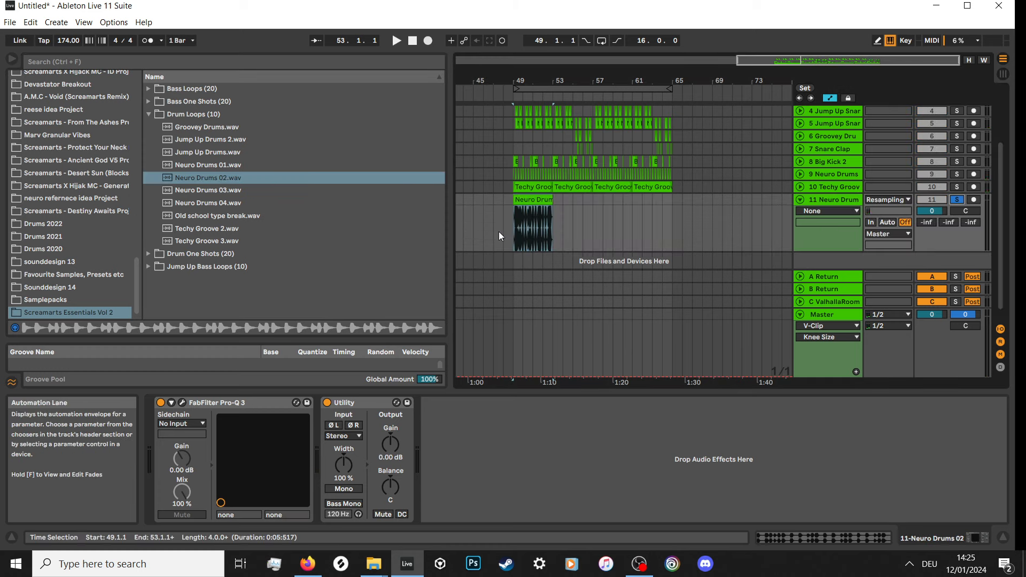
left_click_drag(552, 199, 524, 201)
Give the one-beat Neuro Drums 02 clip on track 11 a short fade-in and play it in solo.
scroll(512, 215, "up", 5)
scroll(523, 208, "up", 5)
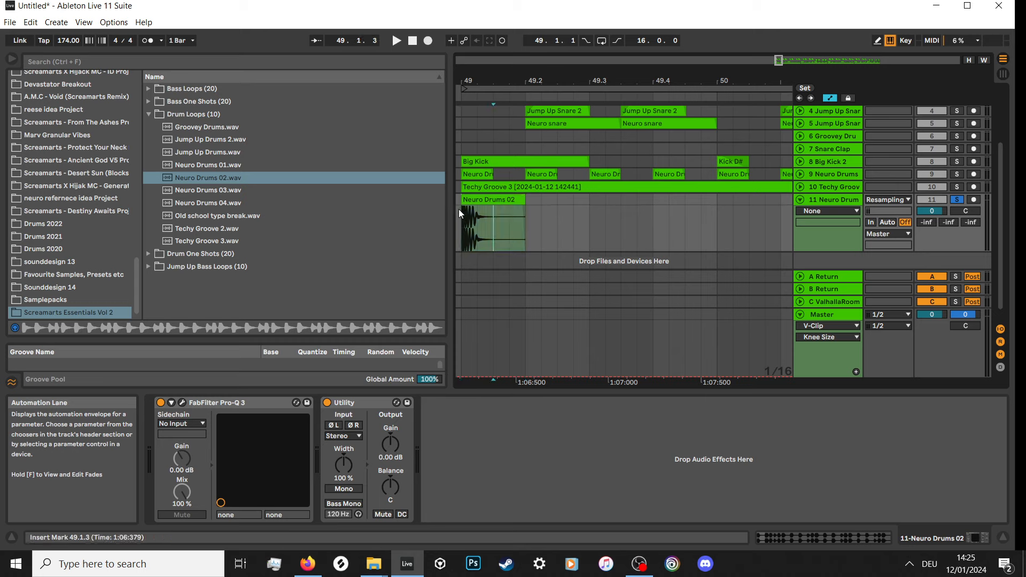
scroll(458, 209, "up", 5)
left_click(462, 238)
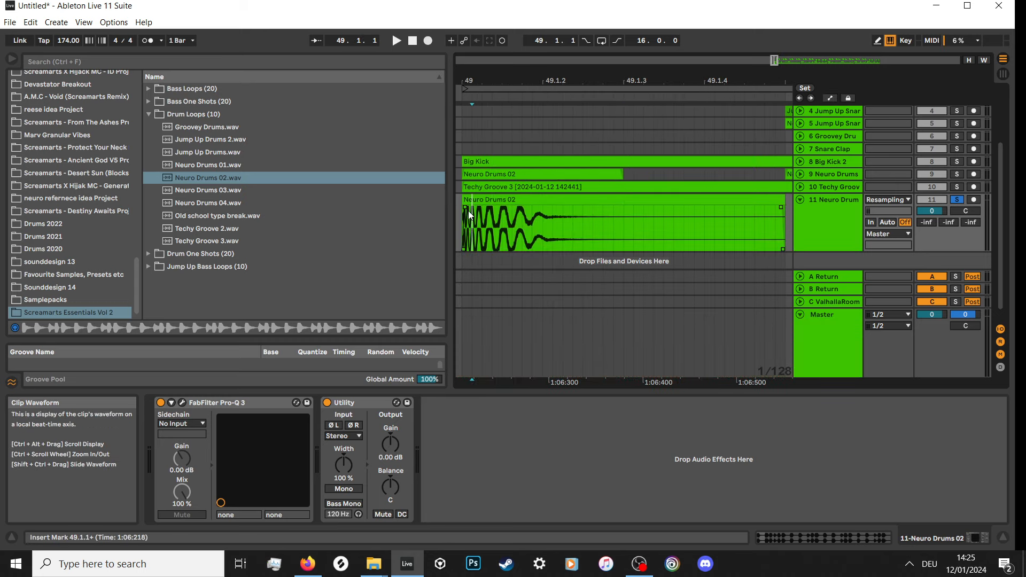
scroll(470, 211, "down", 3)
left_click(486, 213)
key("space")
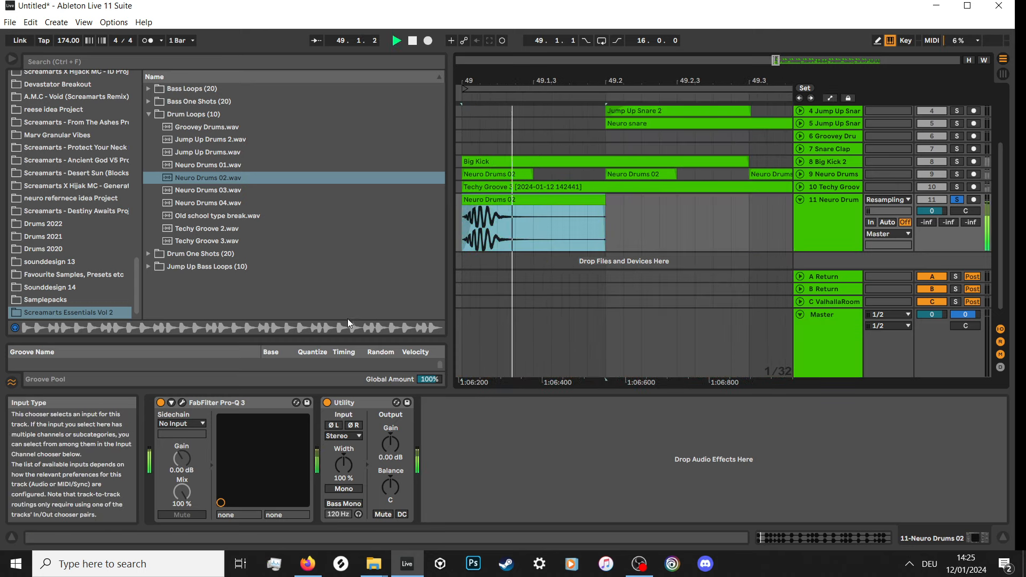
Adjust the 72 dB/oct low-cut band in FabFilter Pro-Q 3 on track 11.
left_click(182, 403)
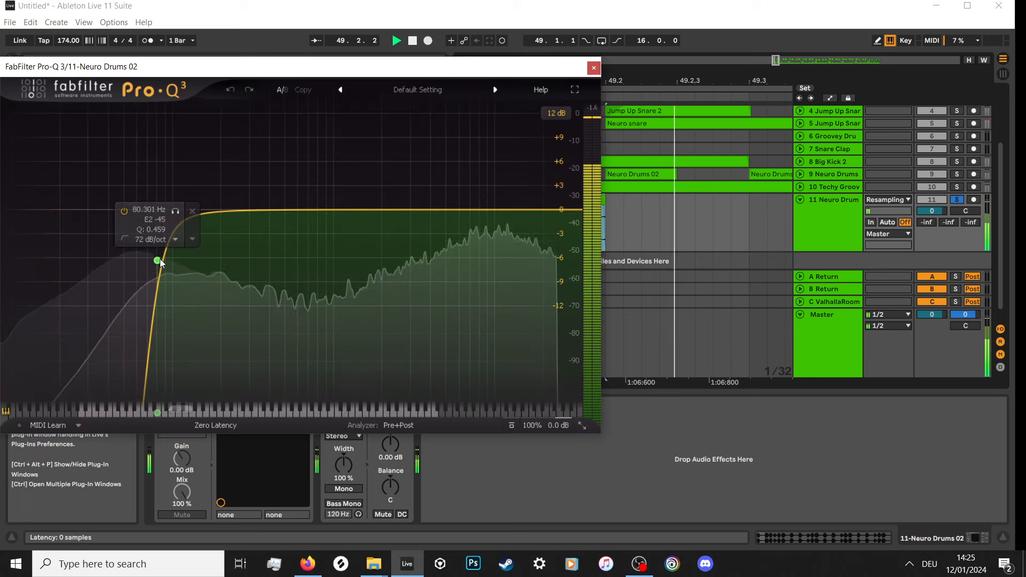
left_click_drag(158, 258, 305, 284)
left_click(594, 68)
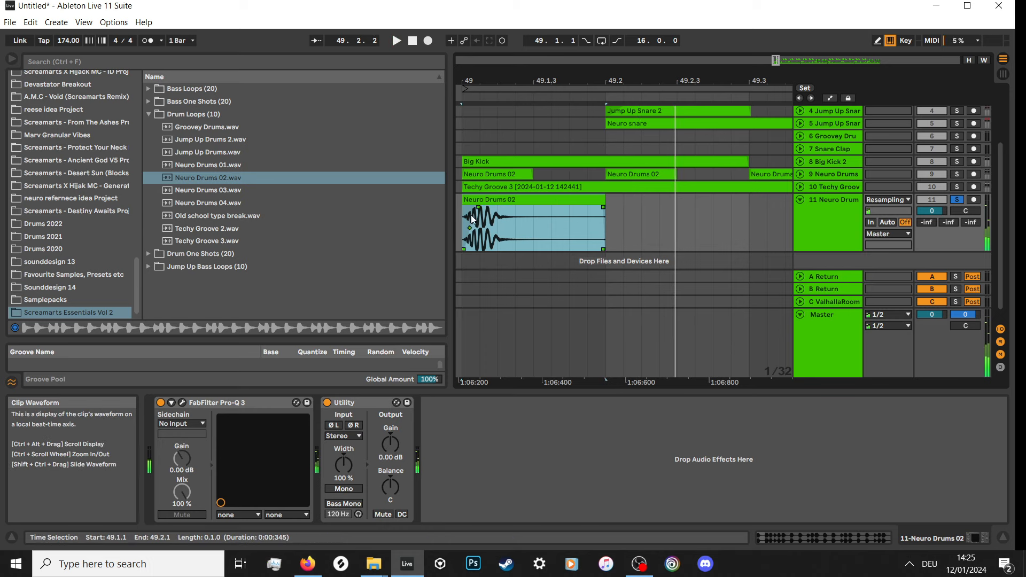
Duplicate the one-beat Neuro Drums 02 clip three times to fill bar 49 on track 11.
scroll(485, 207, "down", 3)
key("ctrl+d")
key("ctrl+d")
key("ctrl+d")
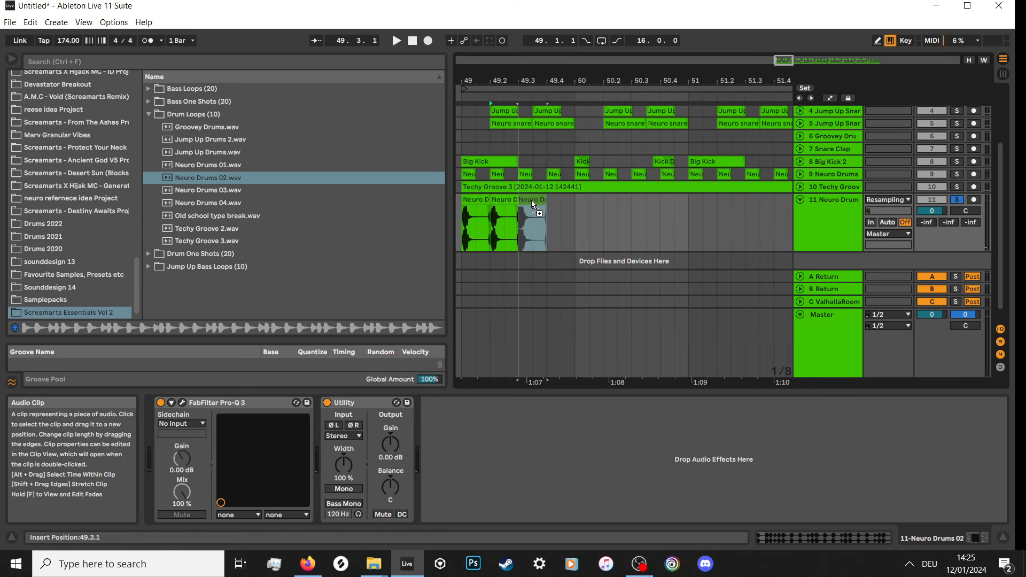
scroll(459, 216, "down", 1)
Repeat the one-bar Neuro Drums 02 pattern on track 11 from bar 49 through the end of the 16-bar loop.
left_click_drag(463, 216, 511, 200)
key("ctrl+d")
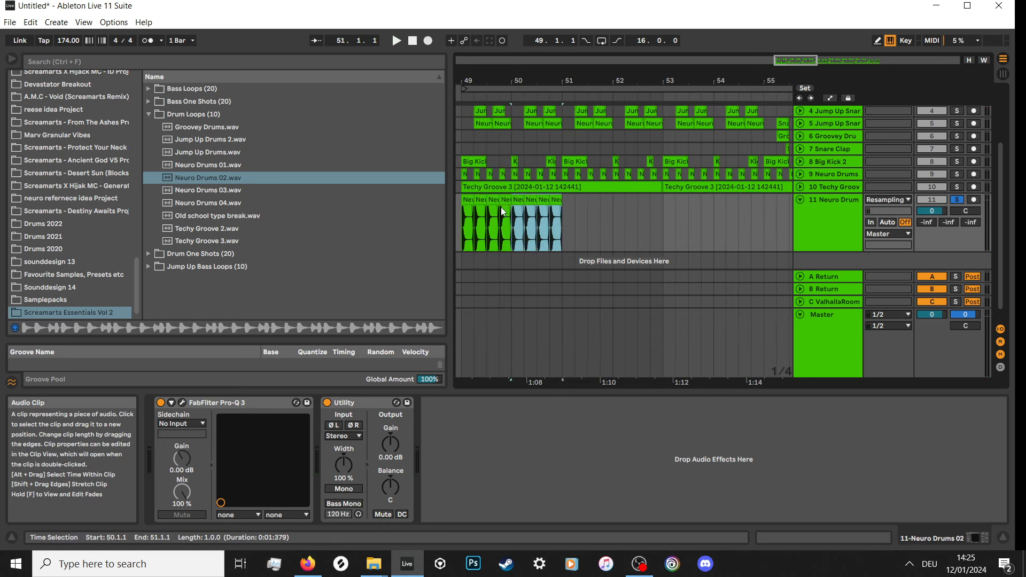
scroll(497, 224, "down", 5)
key("ctrl+d")
key("ctrl+d")
key("ctrl+d")
key("ctrl+d")
key("ctrl+d")
key("ctrl+d")
key("ctrl+d")
key("ctrl+d")
key("ctrl+d")
key("ctrl+d")
key("ctrl+d")
key("ctrl+d")
key("ctrl+d")
key("ctrl+d")
key("ctrl+d")
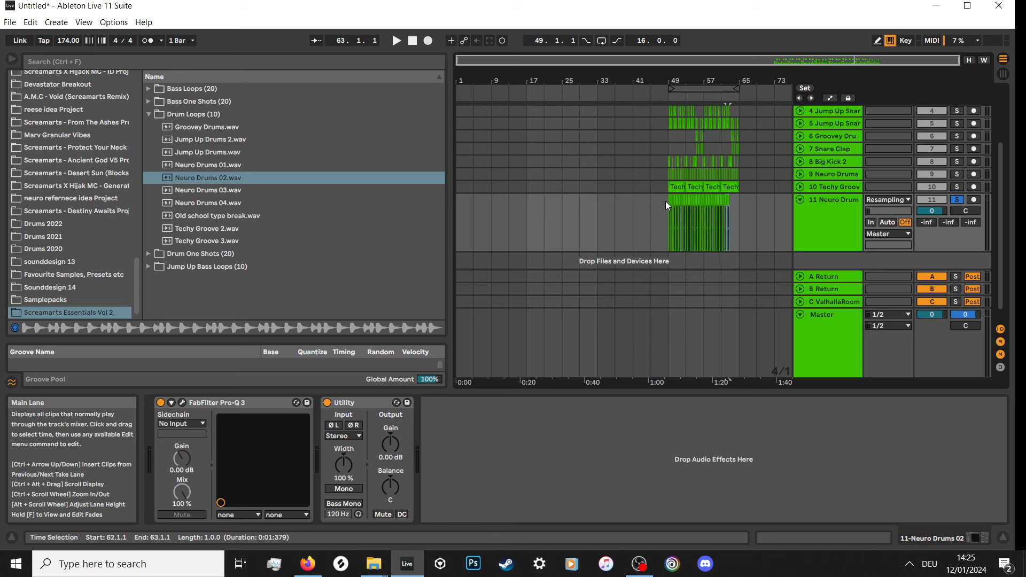
Play the 16-bar loop with track 11 unsoloed, and delete the surplus Neuro Drums 02 clips after bar 65 before folding the track.
left_click(702, 87)
key("space")
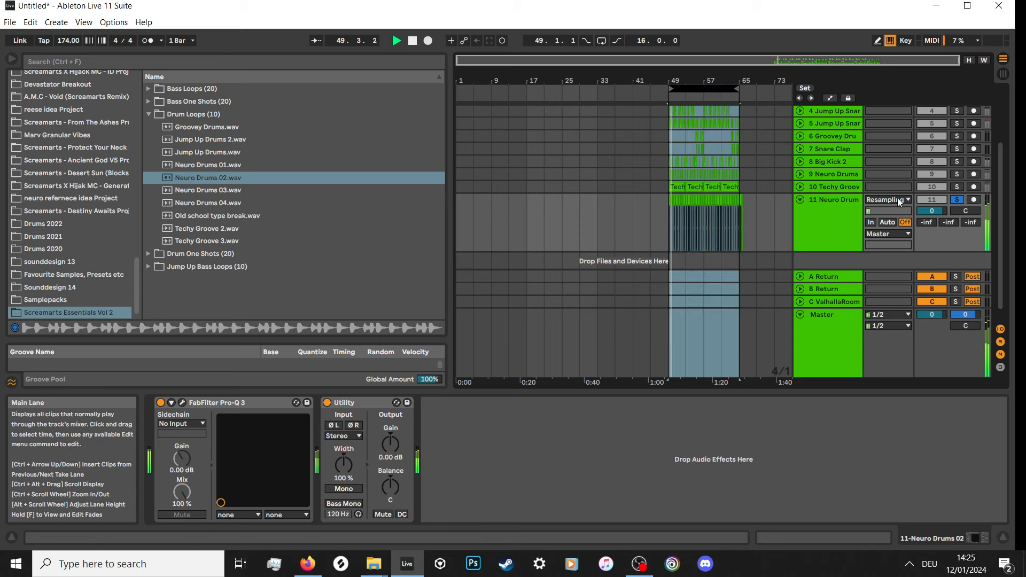
scroll(755, 214, "up", 3)
left_click_drag(746, 208, 716, 204)
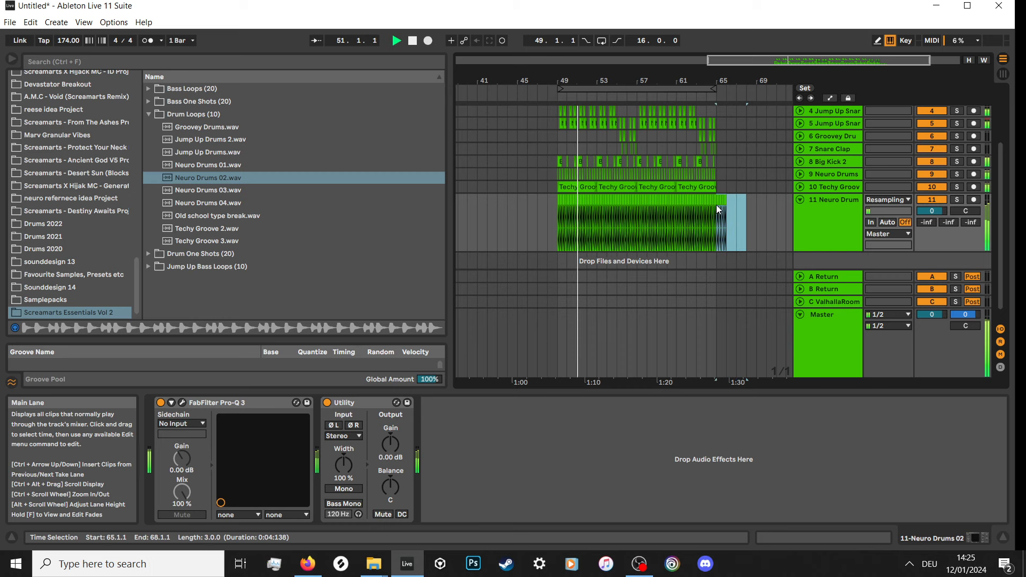
key("Delete")
left_click(814, 209)
left_click(800, 200)
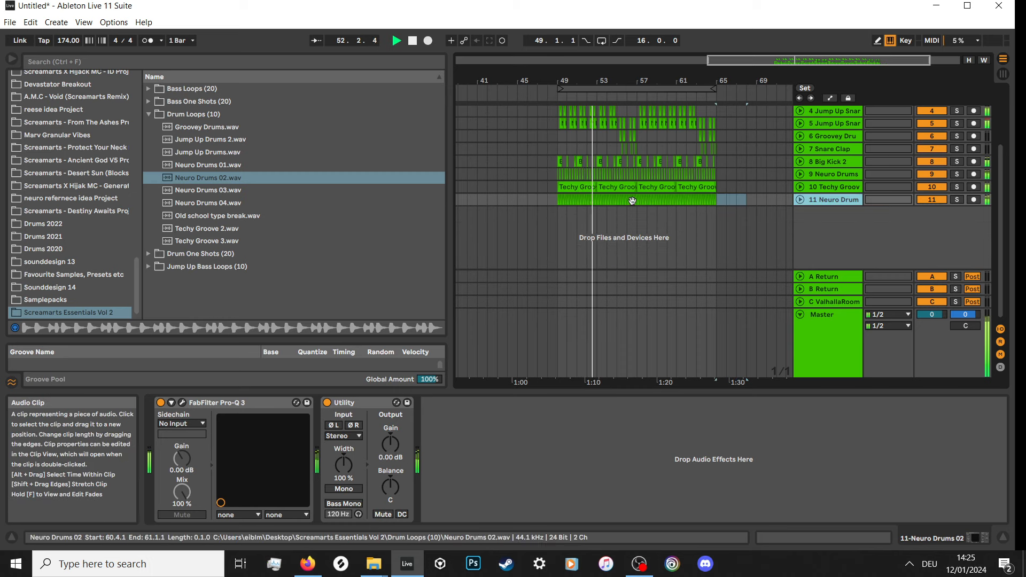
scroll(804, 203, "down", 3)
scroll(767, 233, "up", 3)
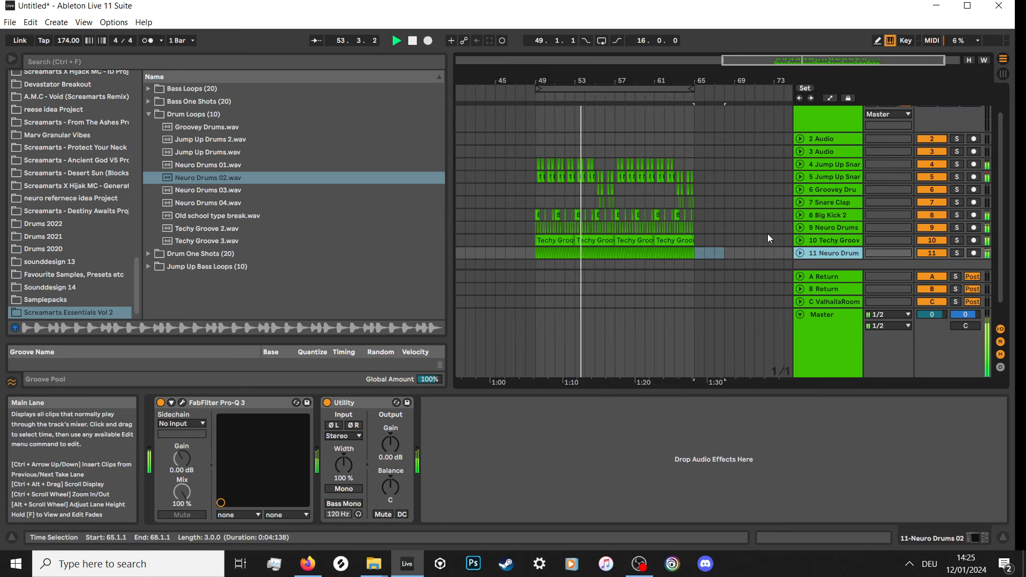
Unfold track 10 and shorten the second and fourth Techy Groove 3 clips to end at bars 55 and 63.
left_click(800, 240)
scroll(684, 232, "down", 2)
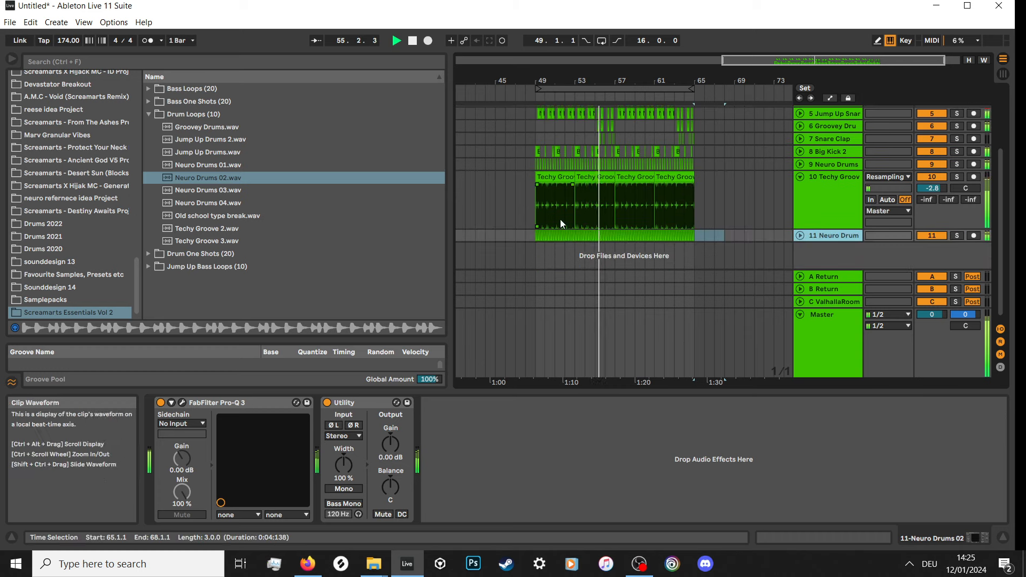
left_click(808, 201)
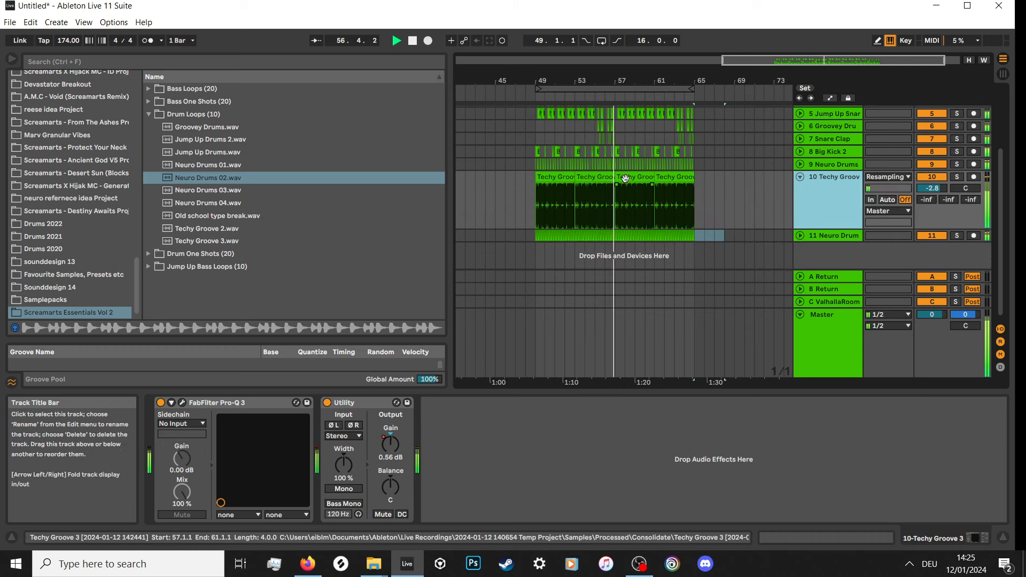
left_click_drag(614, 178, 596, 187)
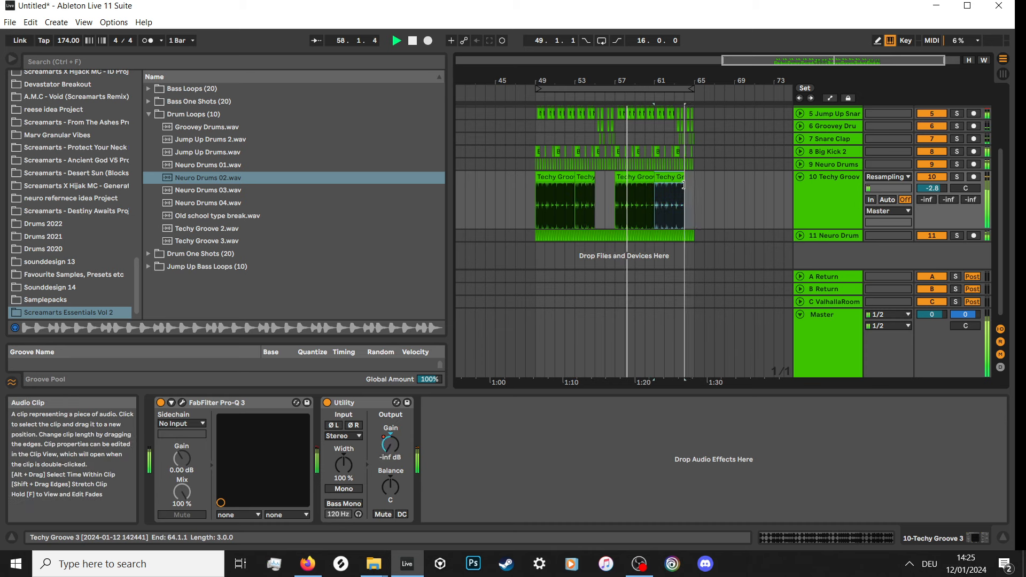
left_click_drag(693, 179, 675, 182)
scroll(677, 185, "up", 3)
scroll(677, 181, "down", 3)
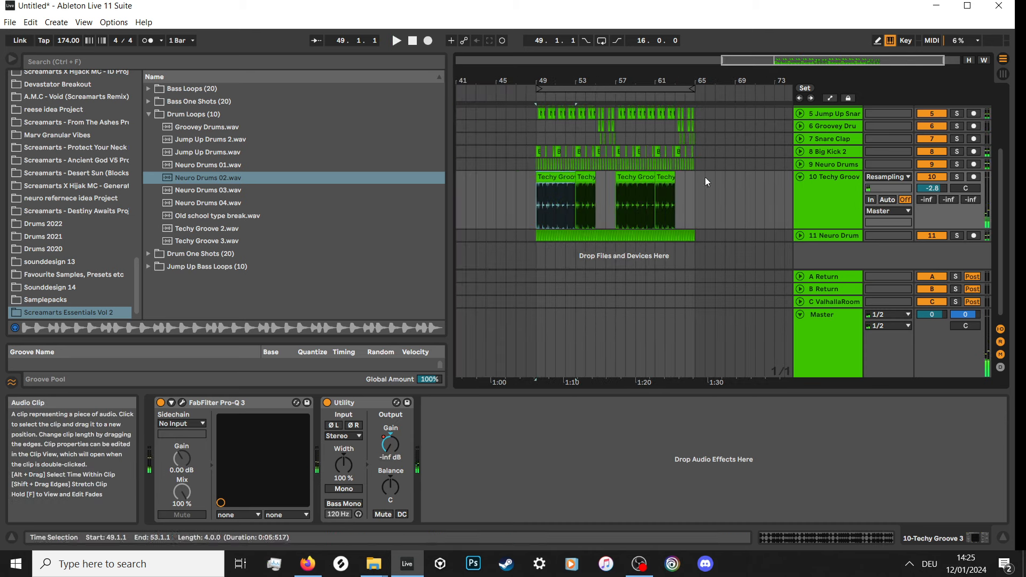
Deactivate all Techy Groove 3 clips on track 10, then reactivate only the two-bar clip at bar 53.
left_click_drag(704, 177, 533, 176)
key("0")
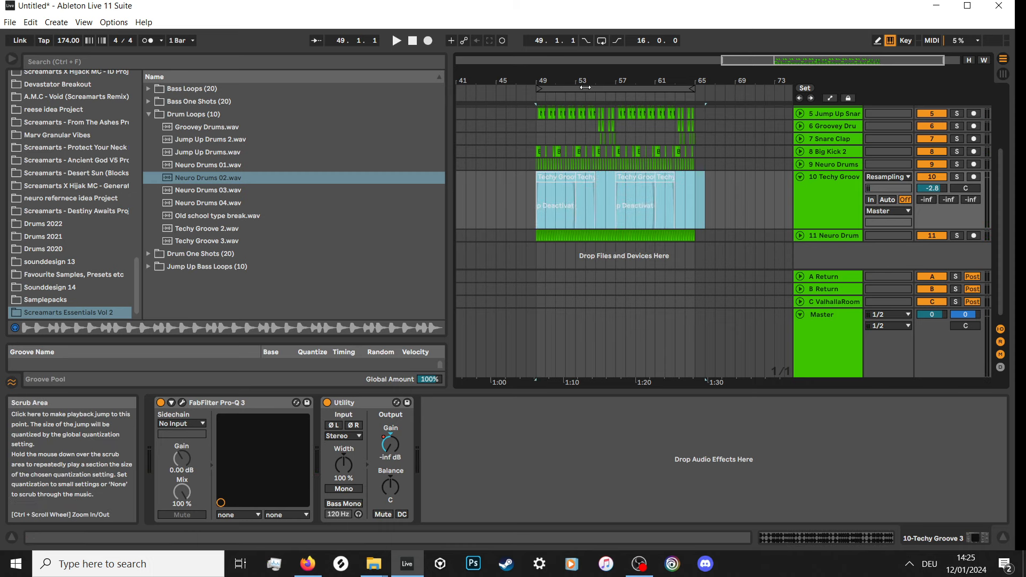
left_click(630, 88)
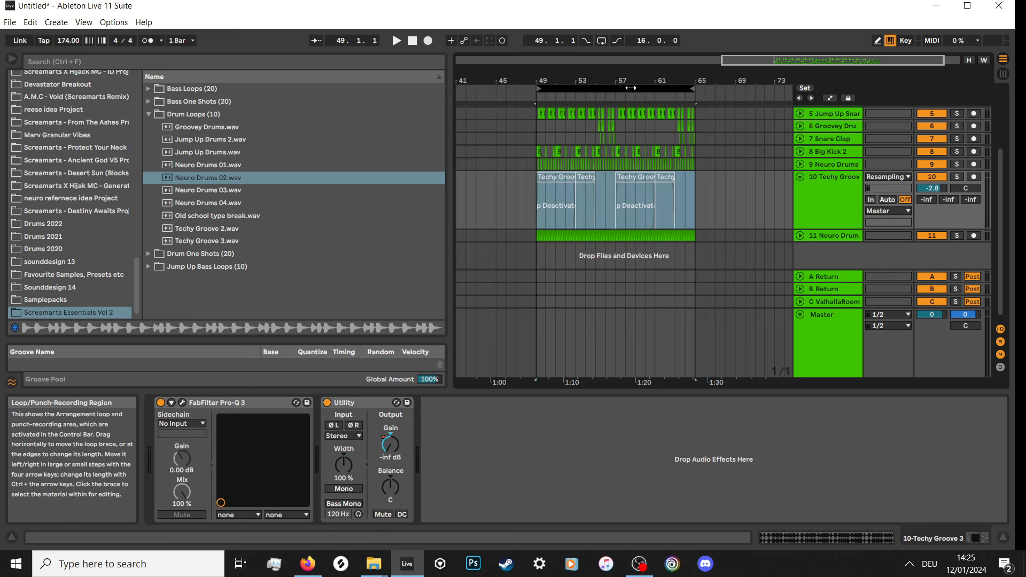
left_click(589, 176)
double_click(588, 177)
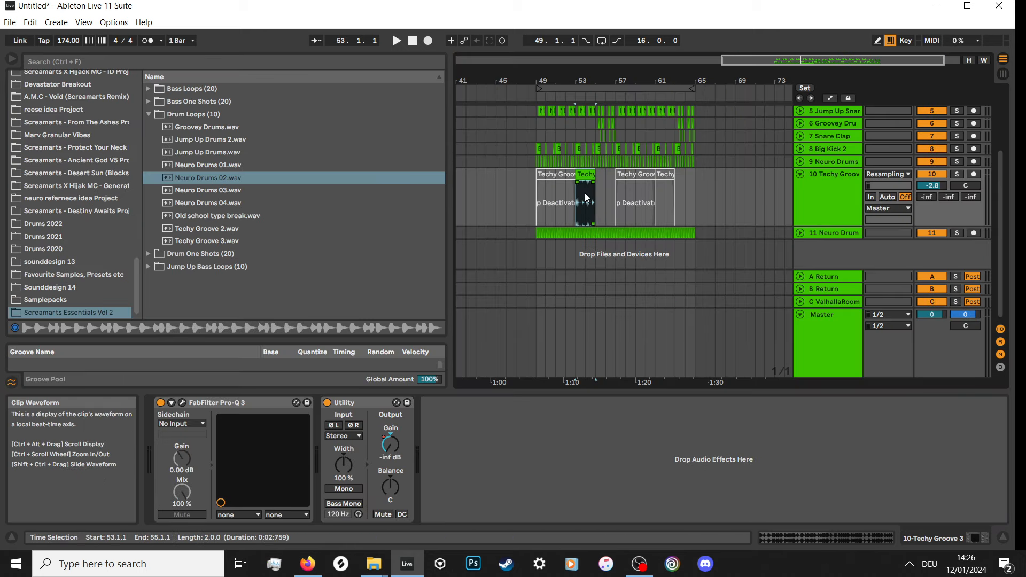
Trim the starts of the two-bar Techy Groove 3 clips to bars 54 and 62, and reactivate the last clip.
scroll(586, 195, "up", 5)
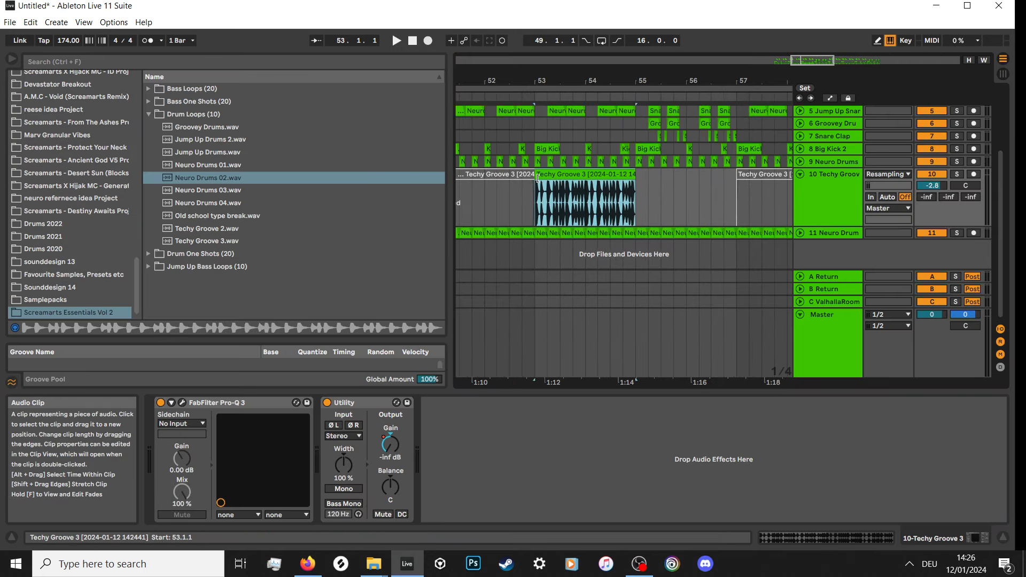
left_click_drag(536, 176, 588, 182)
key("space")
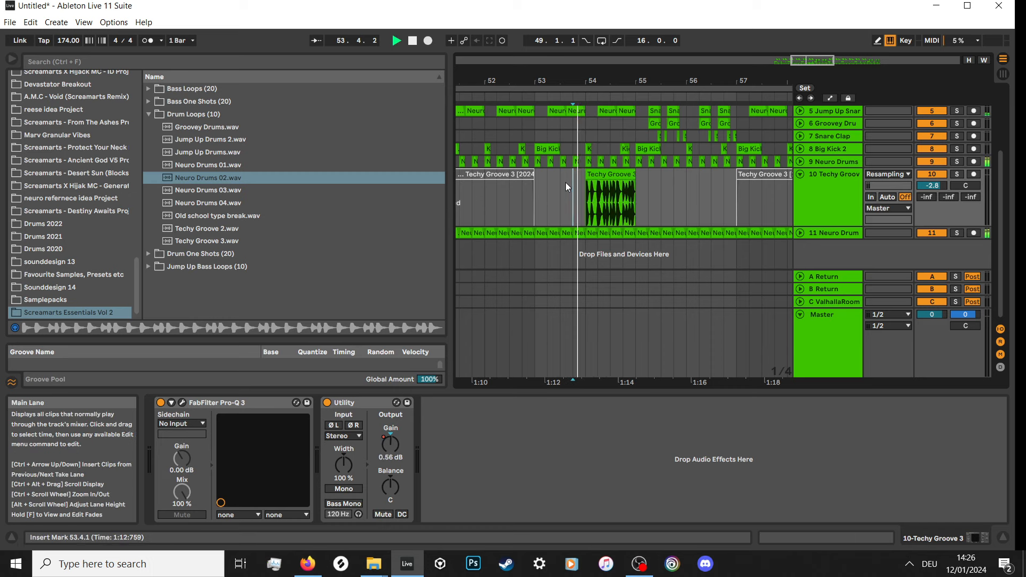
scroll(565, 182, "down", 5)
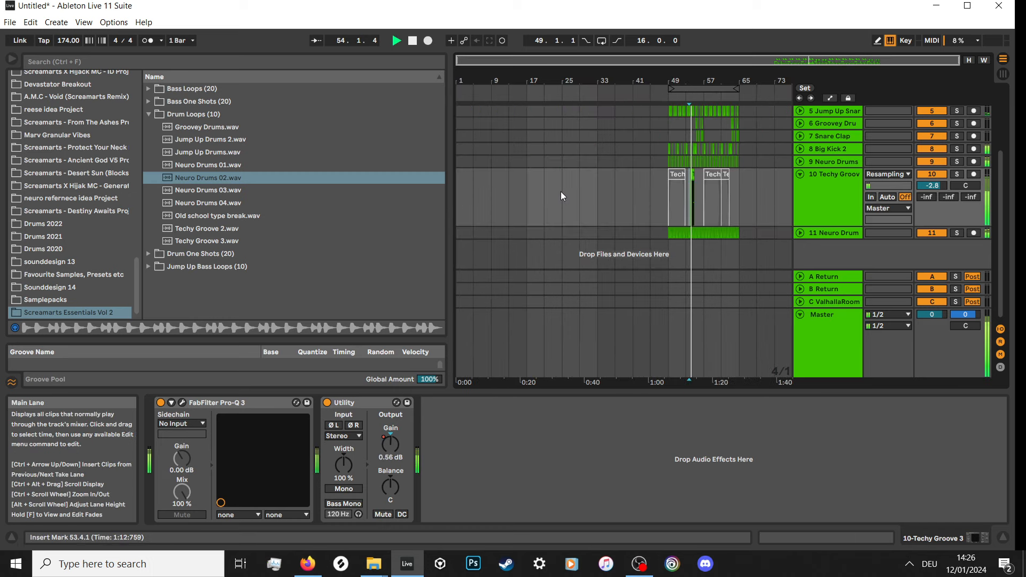
left_click(725, 177)
scroll(674, 184, "down", 5)
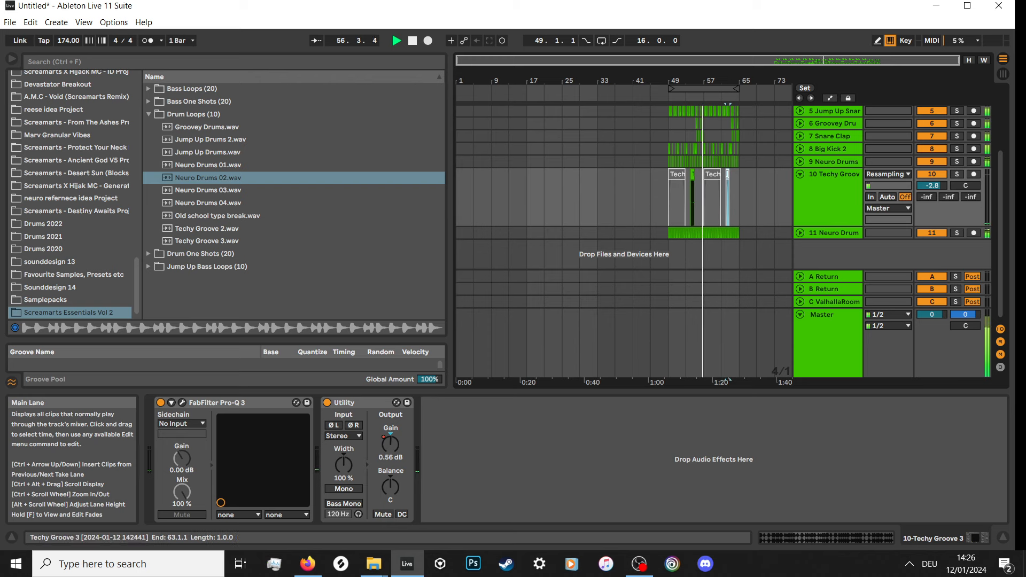
key("0")
Delete the deactivated four-bar Techy Groove 3 clips at bars 49 and 57, and fold track 10.
left_click(677, 177)
key("Delete")
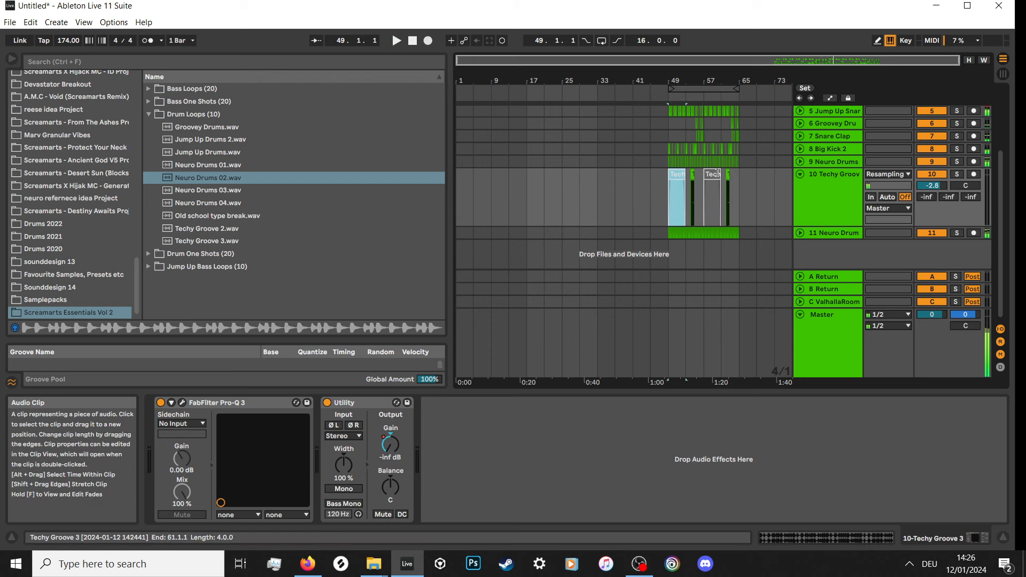
left_click(711, 175)
key("Delete")
key("space")
left_click(707, 89)
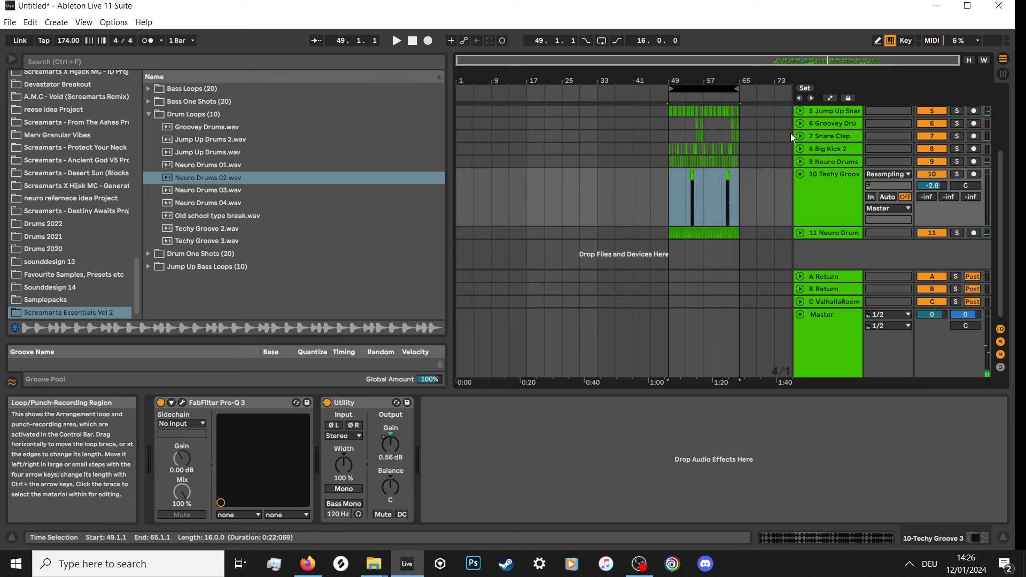
left_click(799, 173)
left_click(824, 187)
scroll(827, 179, "up", 3)
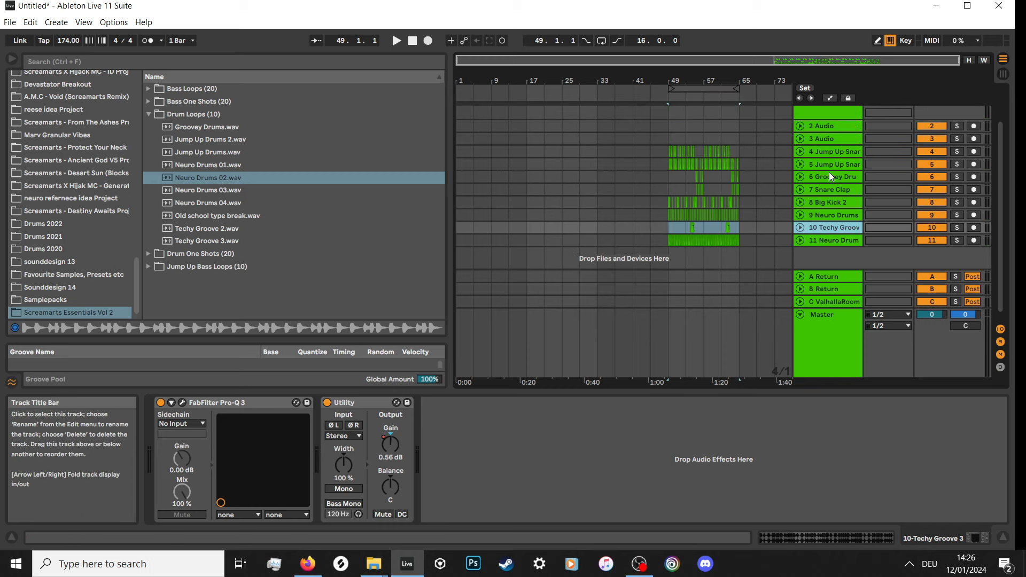
Group all drum tracks from 4 to 11 and solo the new group.
left_click(816, 176)
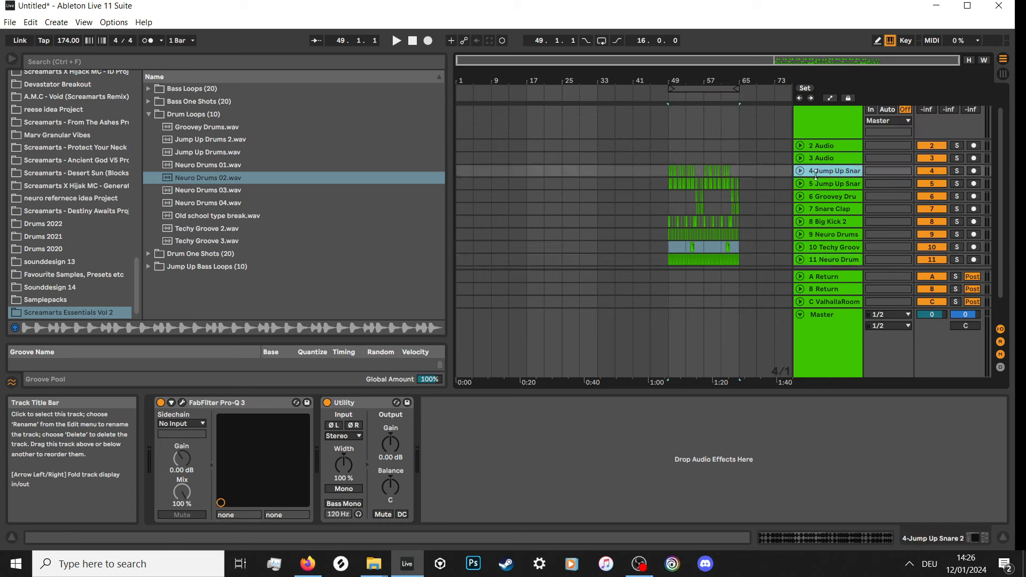
scroll(826, 219, "down", 2)
left_click(828, 238)
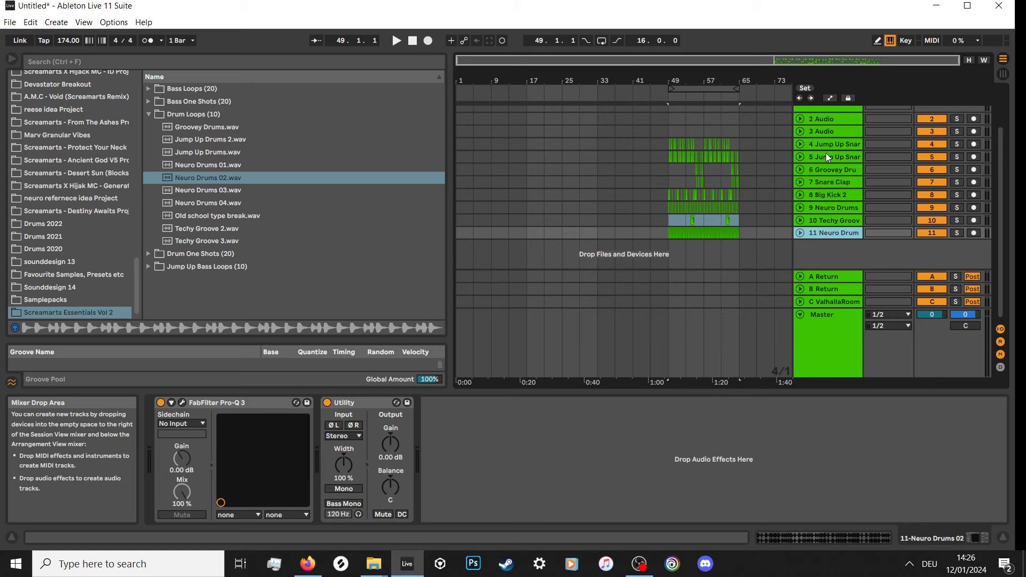
left_click(822, 143)
left_click(818, 231, "shift")
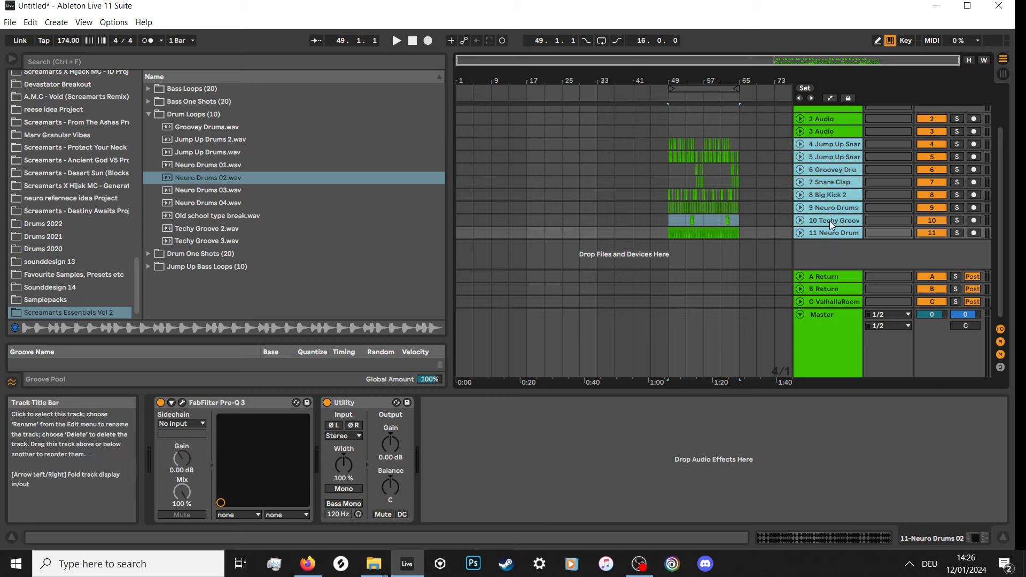
key("ctrl+g")
left_click(956, 145)
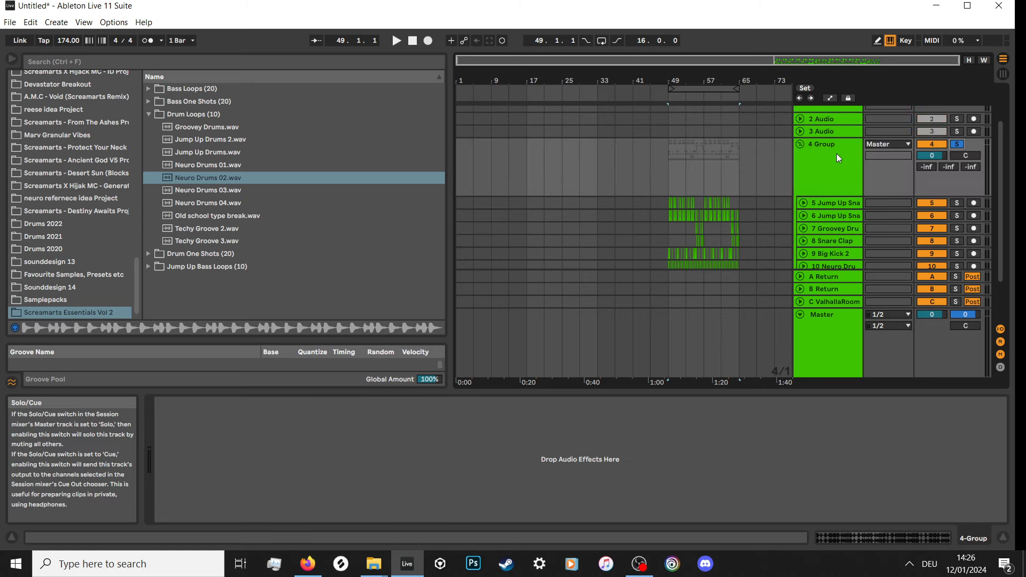
Search the plug-ins for "v clip", add V-Clip to the soloed group and close its plug-in window.
left_click(290, 64)
type("v öcli")
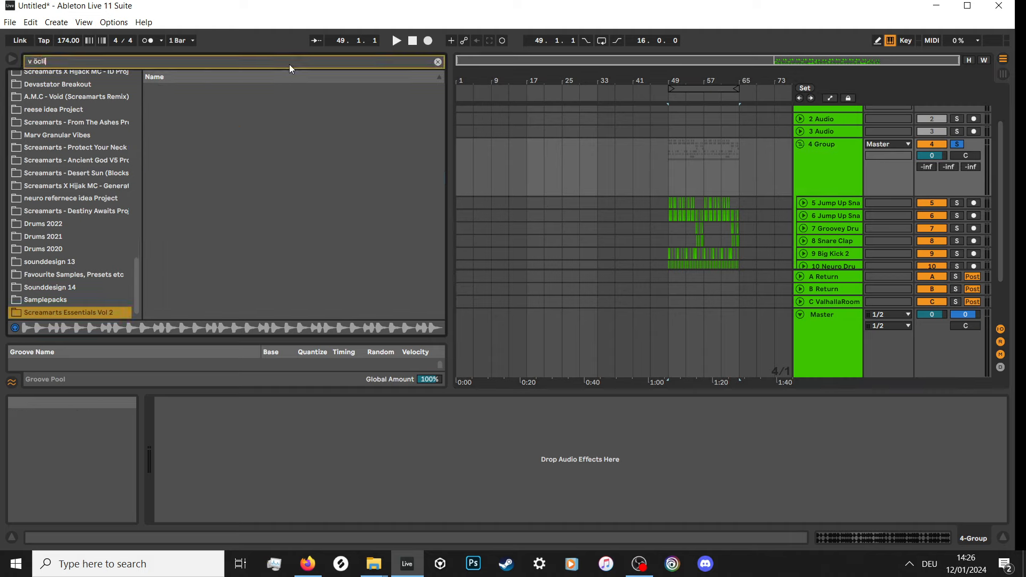
type("p")
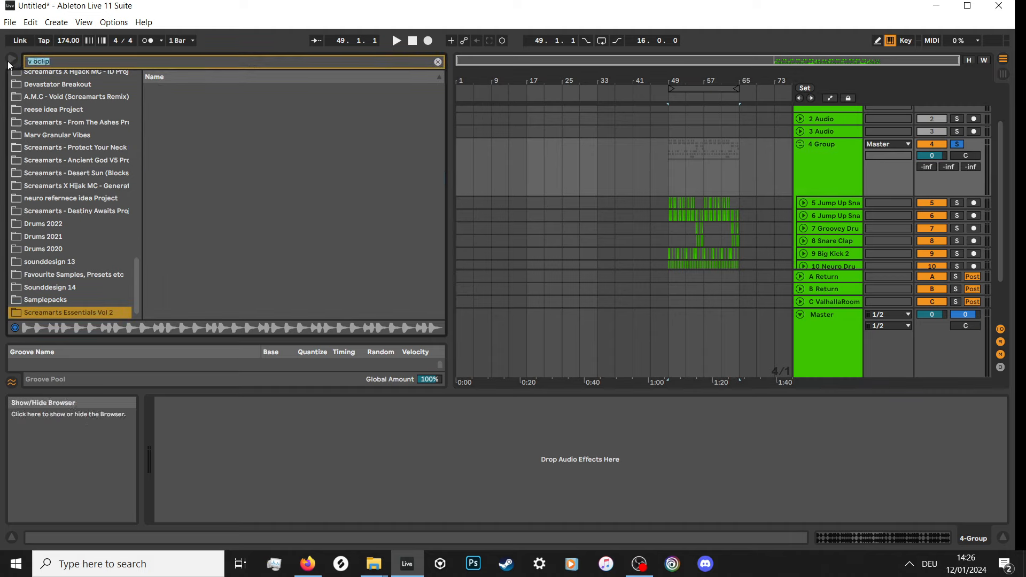
type("v clip")
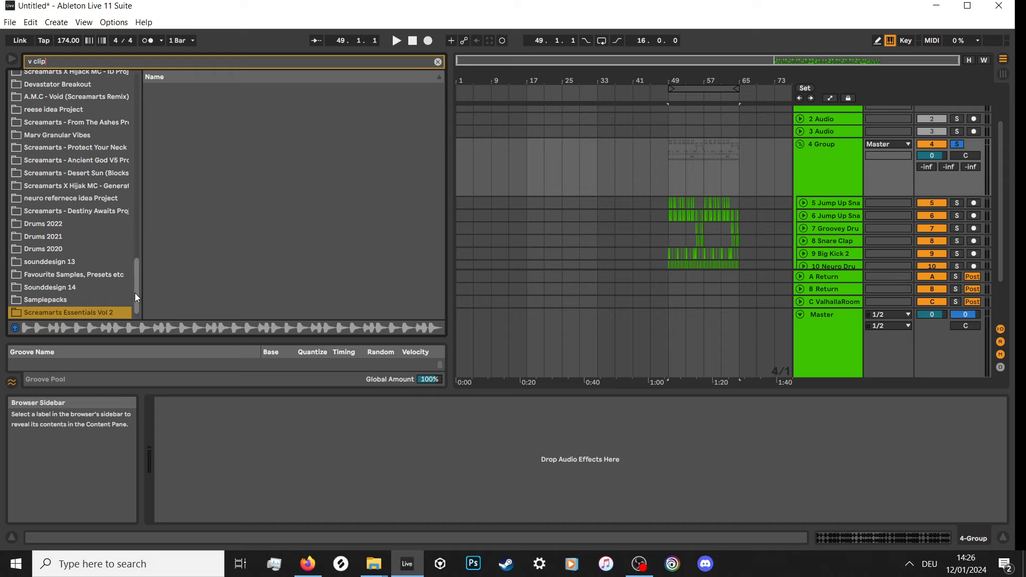
left_click_drag(135, 294, 133, 137)
left_click(60, 191)
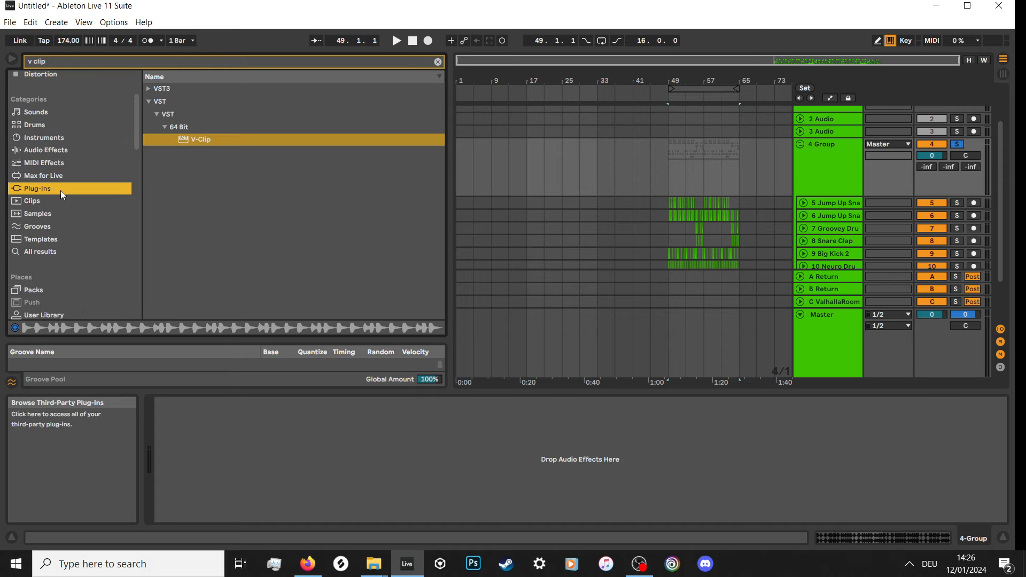
double_click(194, 138)
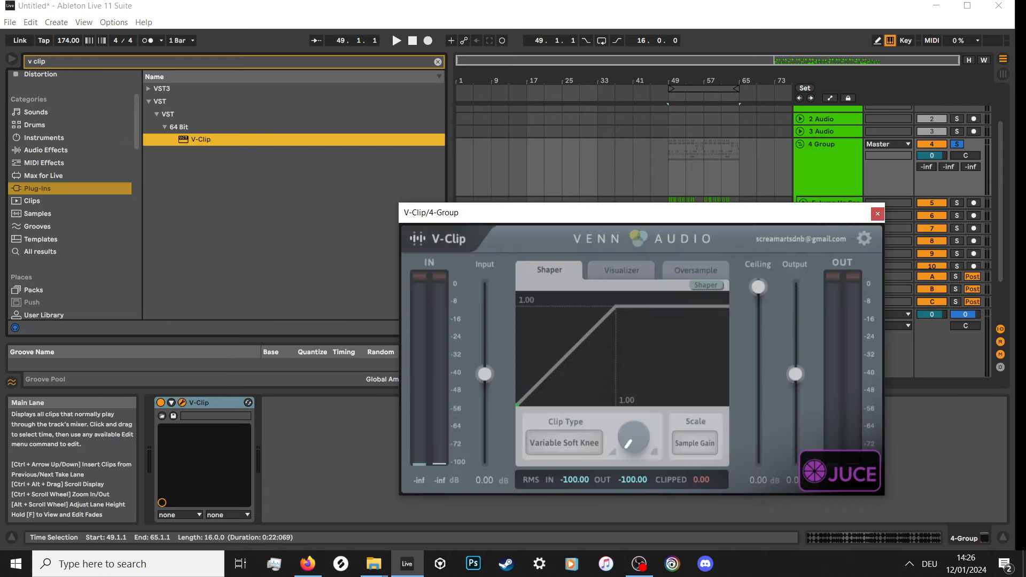
left_click(877, 214)
Rename the group track as Drums.
right_click(814, 144)
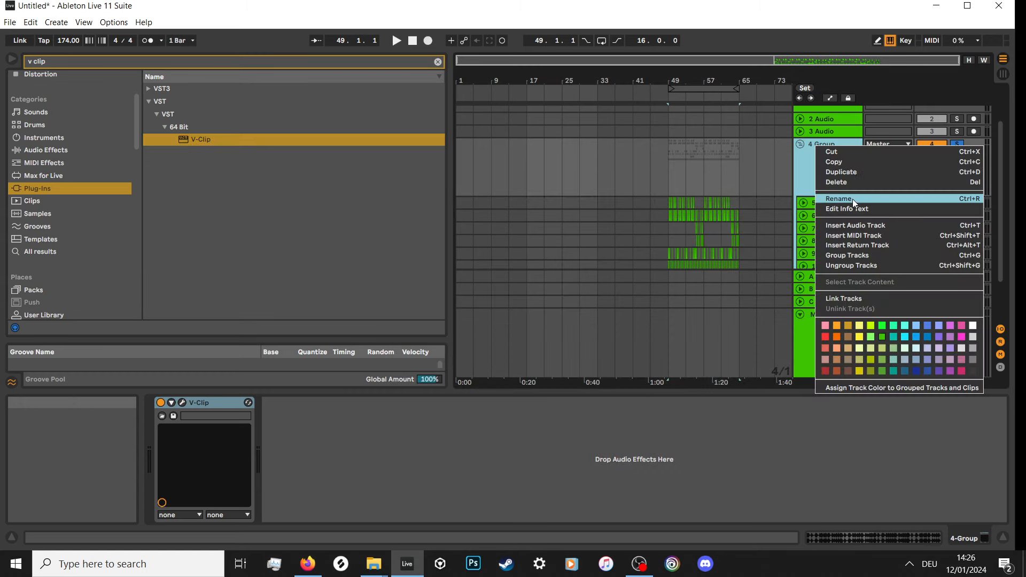
left_click(851, 198)
type("Drums")
key("Return")
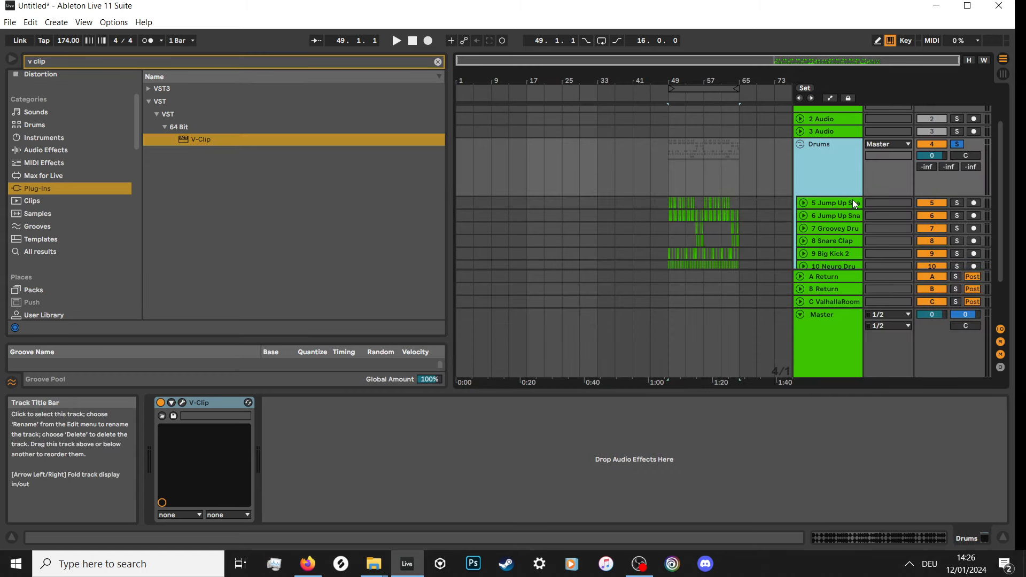
Find Glue Compressor in the audio effects, place it before V-Clip on the Drums group and enable its soft clipping.
left_click(434, 64)
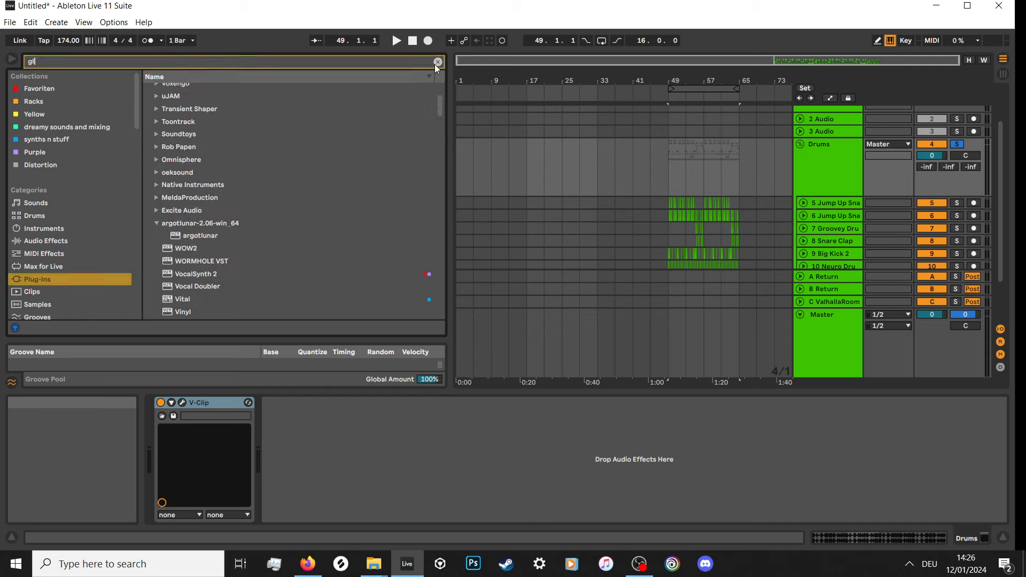
type("glue")
key("Up")
key("Up")
key("Up")
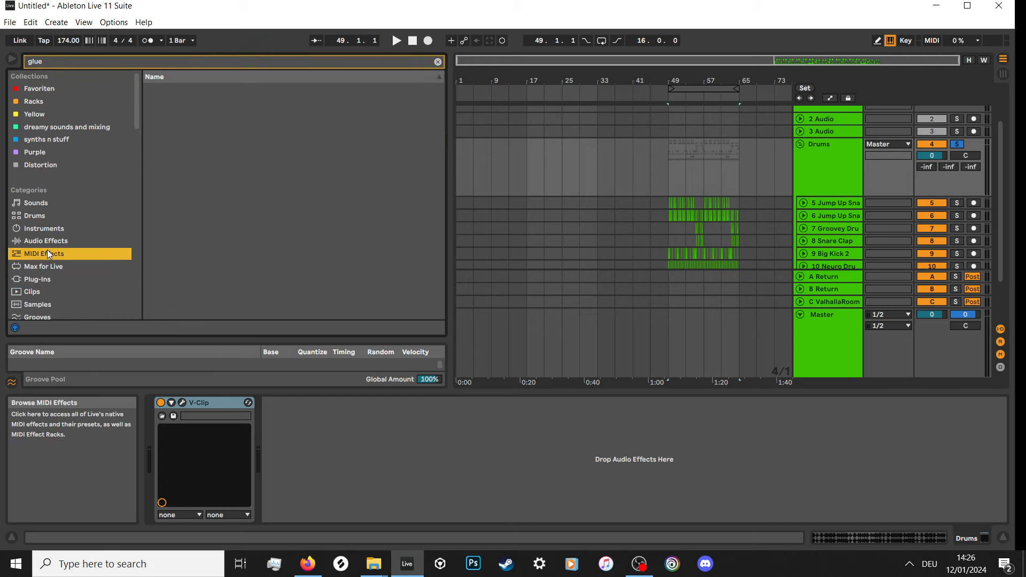
left_click(225, 90)
double_click(222, 89)
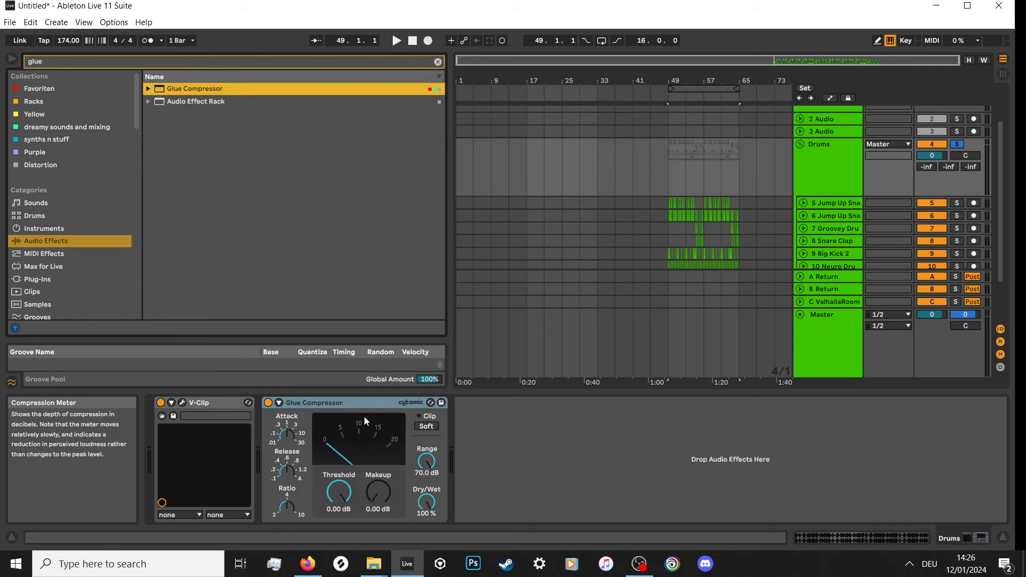
left_click_drag(364, 406, 203, 411)
left_click(319, 425)
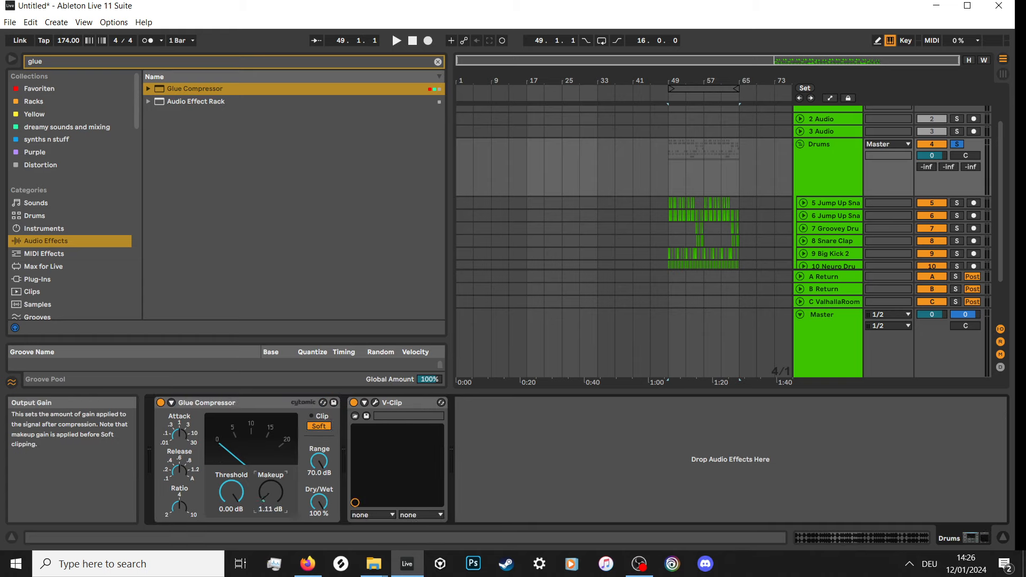
Set the Glue Compressor on the Drums group to -14.6 dB threshold and 13.0 dB makeup, and play the result.
mouse_move(270, 492)
left_mouse_down()
mouse_move(271, 477)
mouse_move(230, 488)
mouse_move(271, 477)
left_mouse_up()
left_click(678, 159)
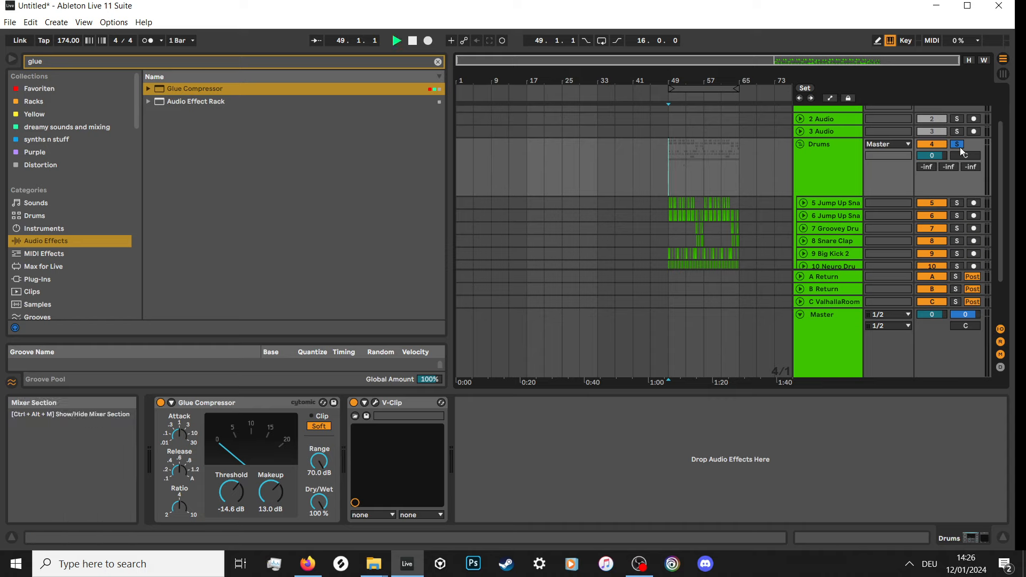
key("space")
left_click(838, 162)
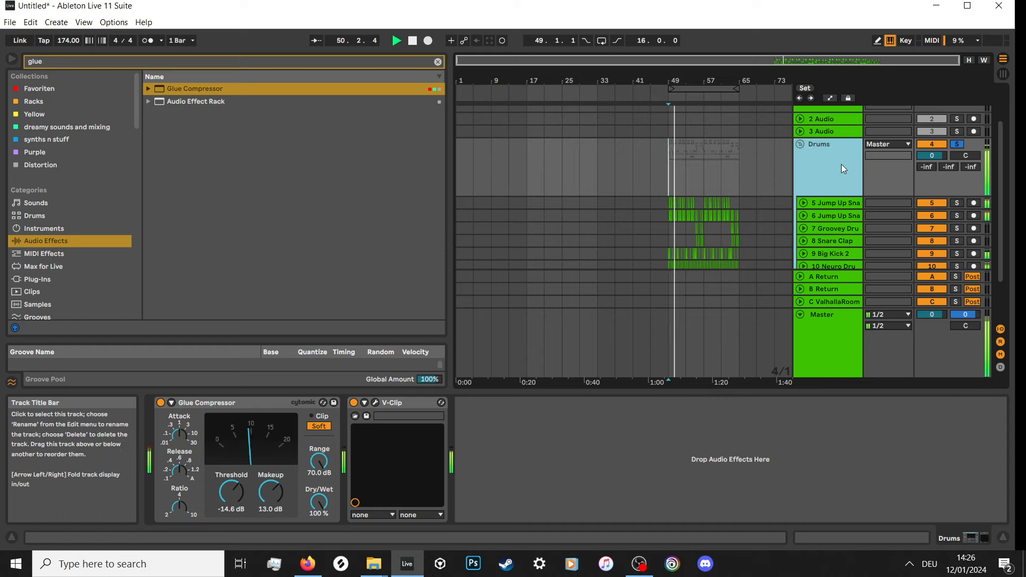
Fold the Drums group and select the 16-bar loop range from bar 49 to bar 65.
left_click(800, 144)
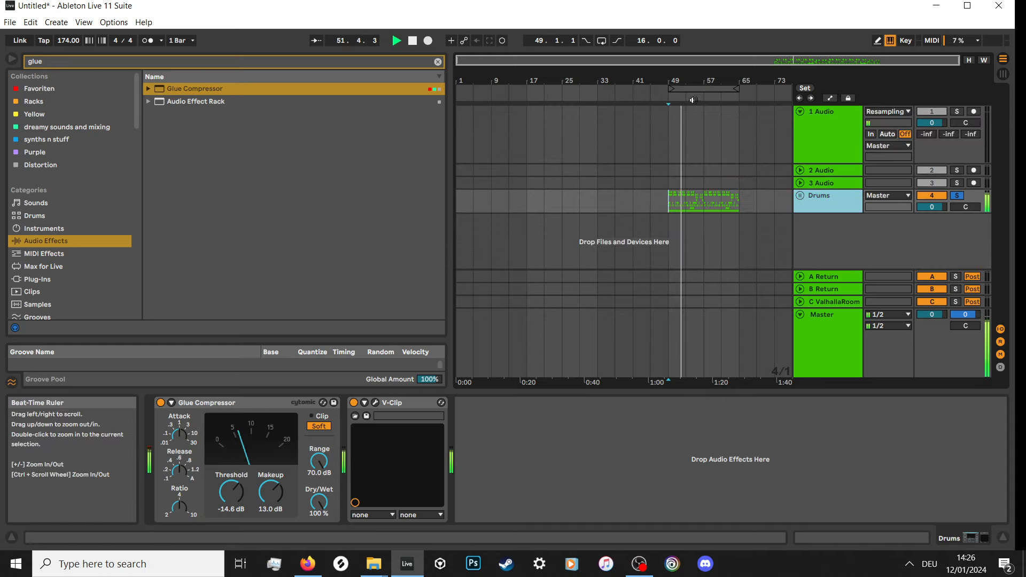
left_click(704, 89)
scroll(757, 188, "up", 3)
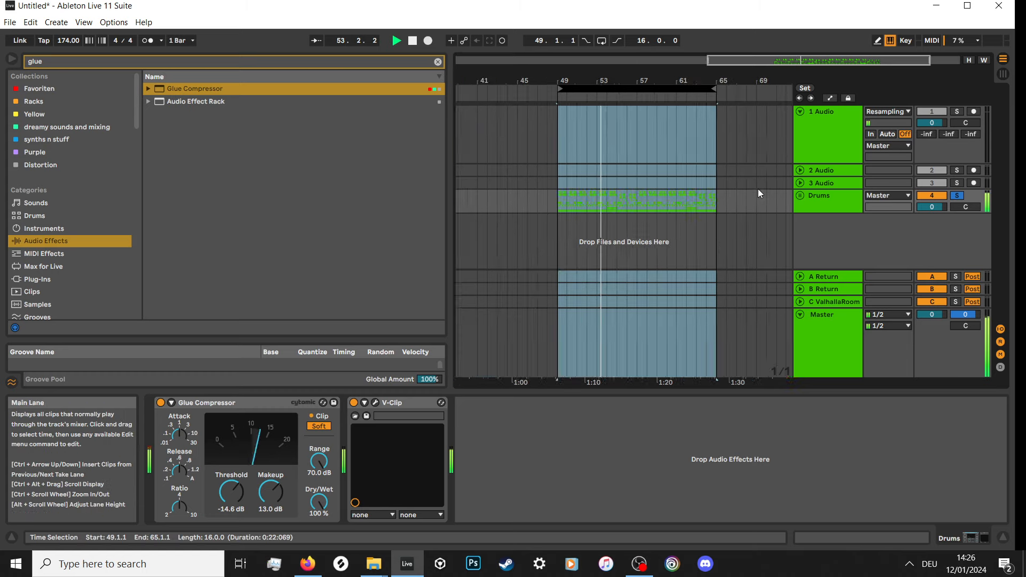
scroll(599, 198, "down", 1)
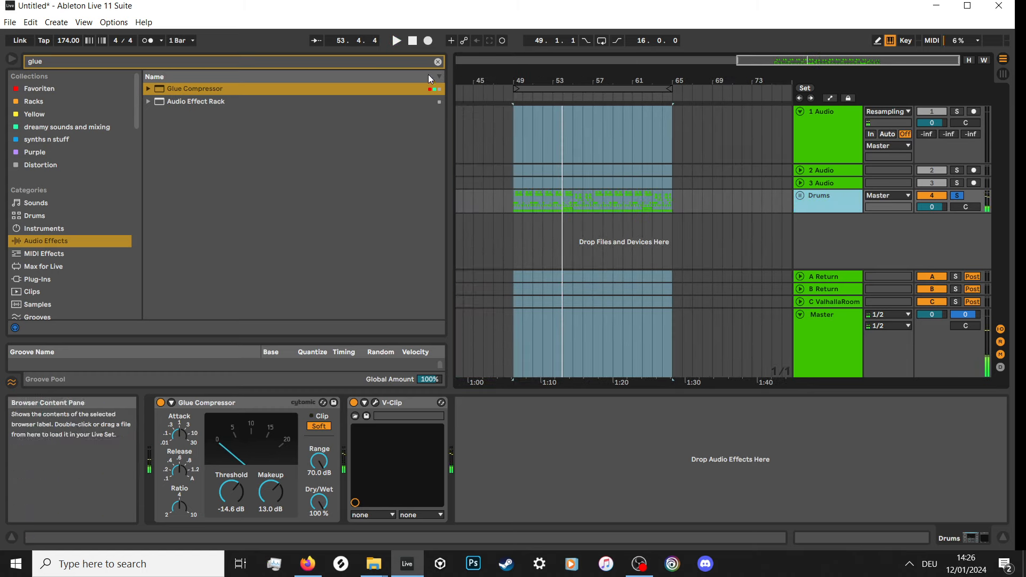
Clear the browser search and open the Bass One Shots folder in Screamarts Essentials Vol 2.
left_click(437, 62)
left_click_drag(137, 116, 137, 302)
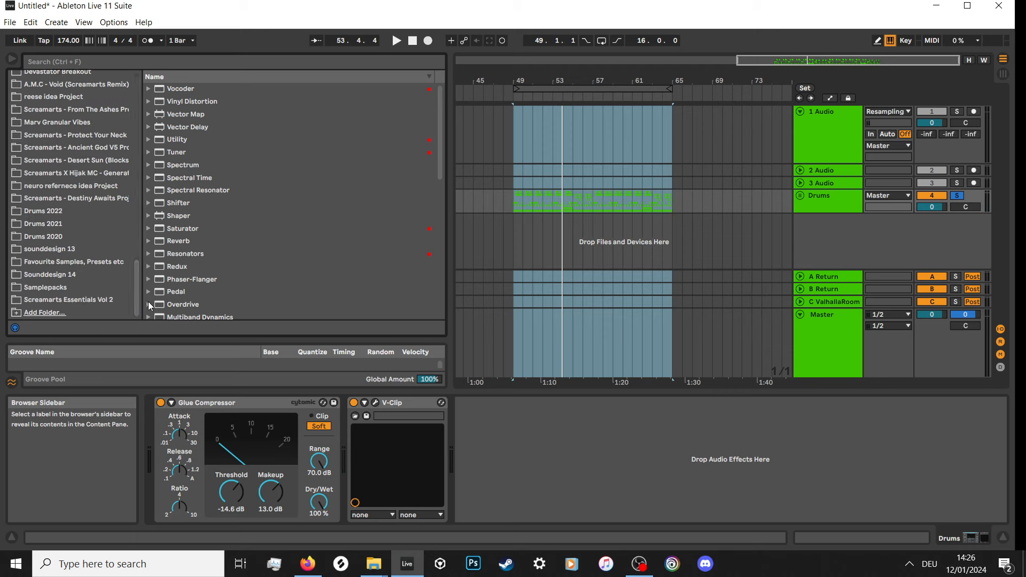
left_click(66, 275)
left_click(79, 301)
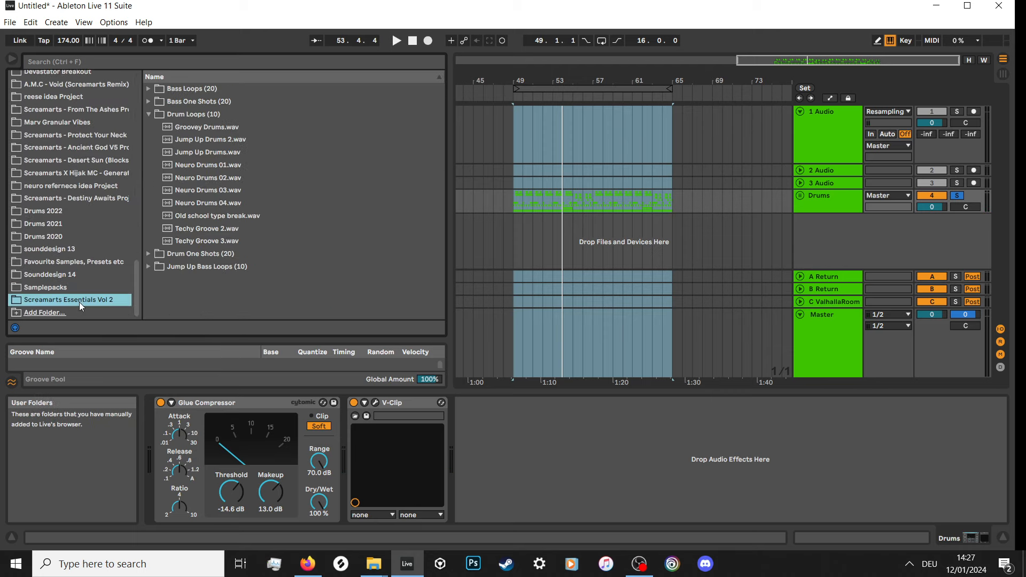
left_click(149, 116)
left_click(149, 107)
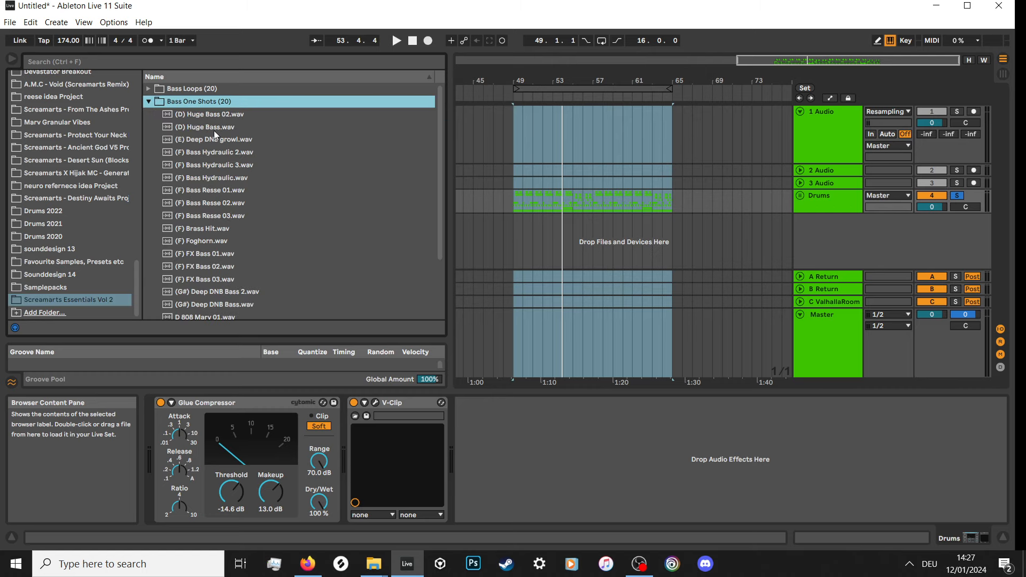
Audition the bass one shots, including Bass Hydraulic 2, Bass Resse 03, Foghorn, FX Bass 01 and FX Bass 02.
left_click(190, 160)
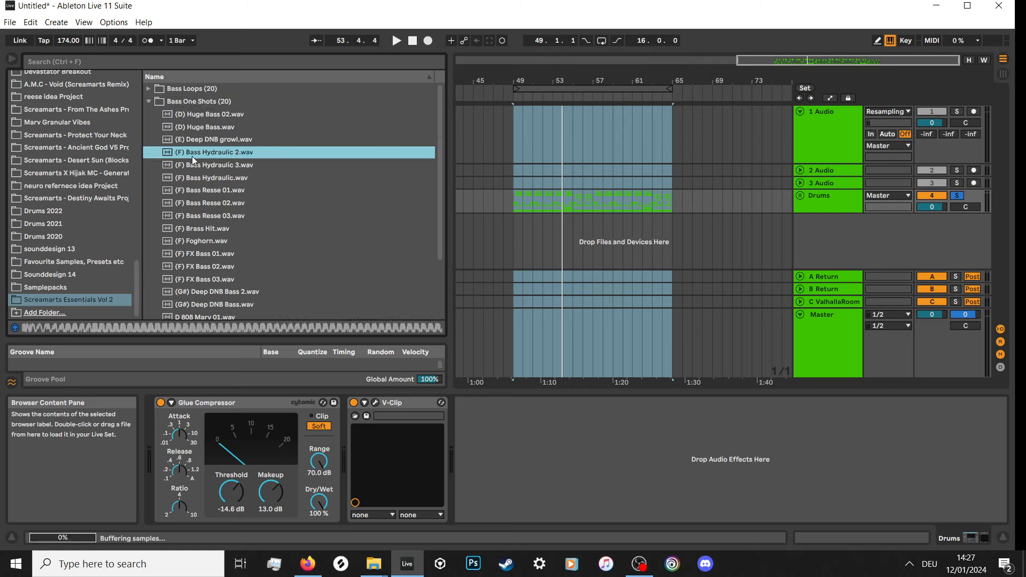
left_click(210, 179)
scroll(211, 180, "down", 3)
left_click(210, 177)
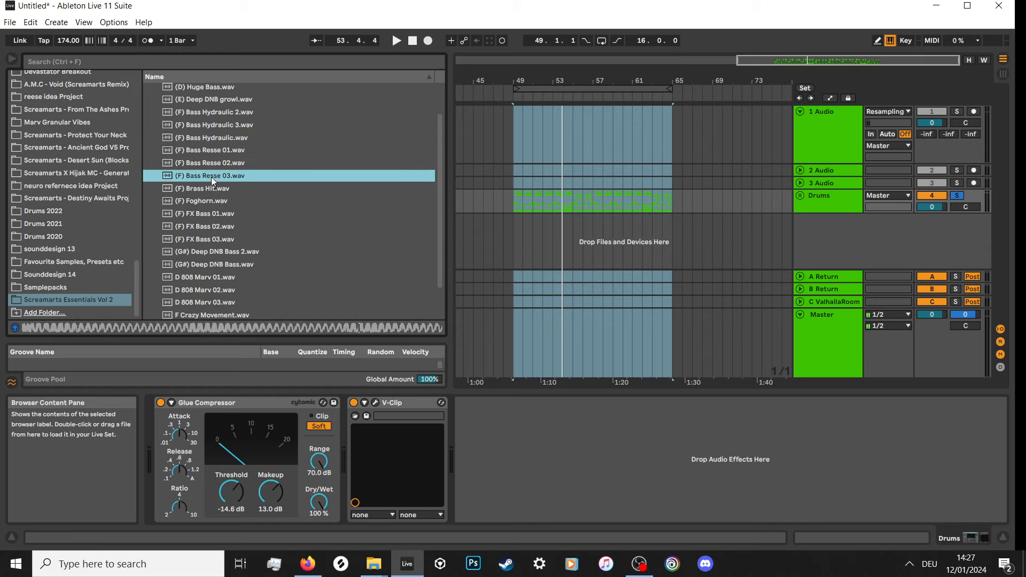
scroll(211, 177, "down", 2)
scroll(211, 178, "down", 1)
left_click(207, 161)
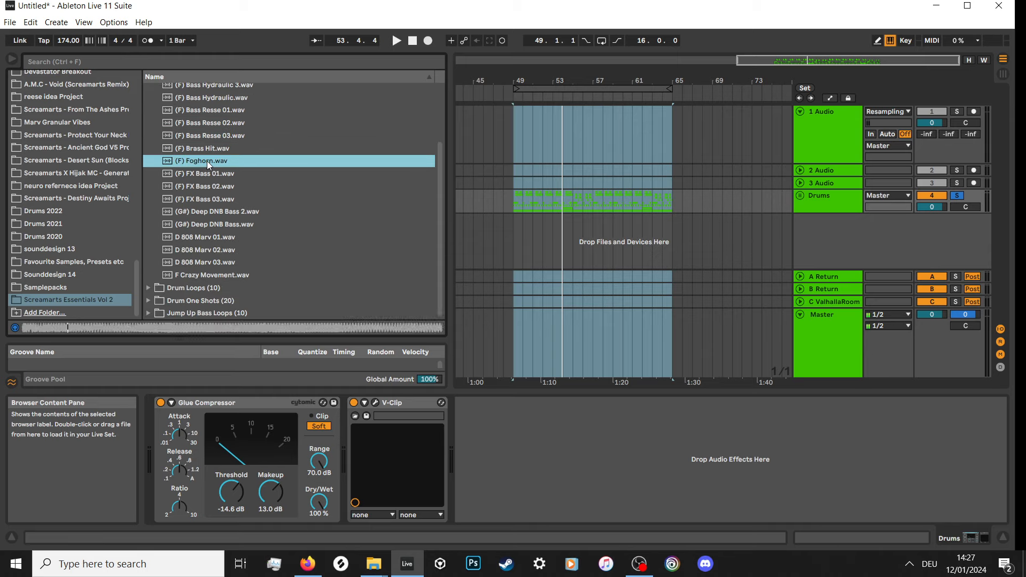
left_click(210, 178)
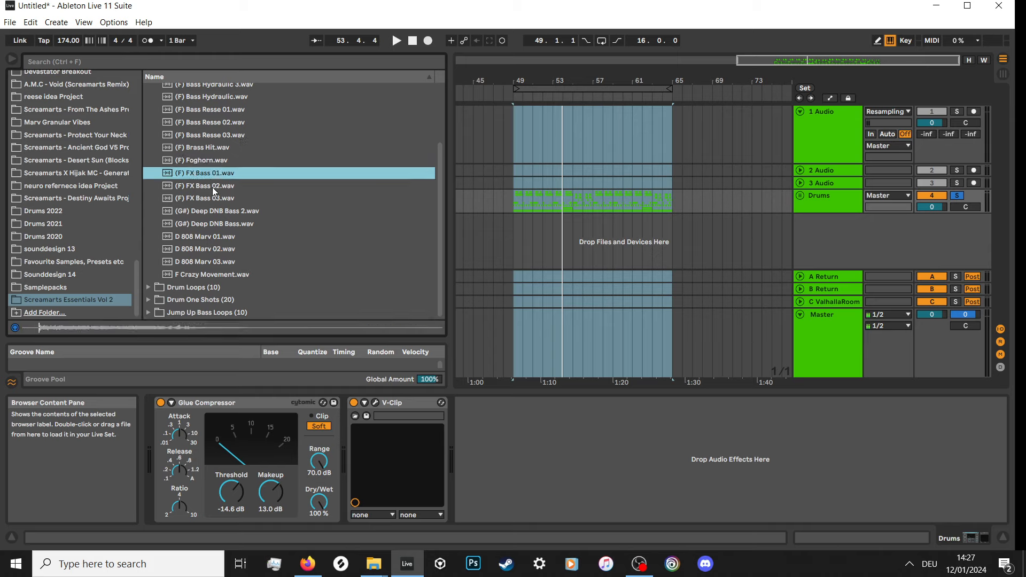
left_click(213, 187)
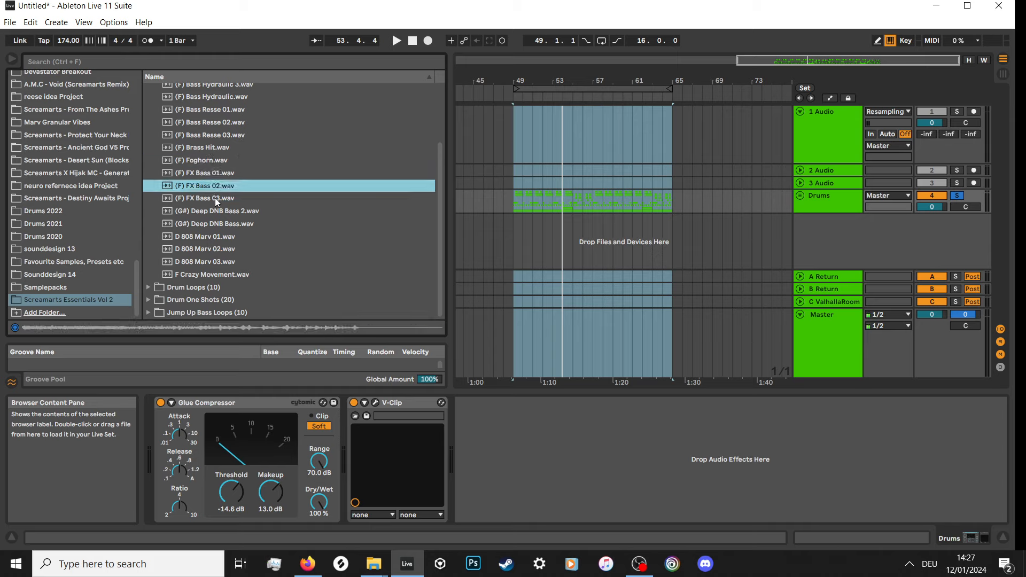
Open the Bass Loops folder and audition the Stabby Sound loops, Heavy FX Bass 2 and Reese Loops 01 to 03.
scroll(213, 188, "up", 6)
left_click(148, 89)
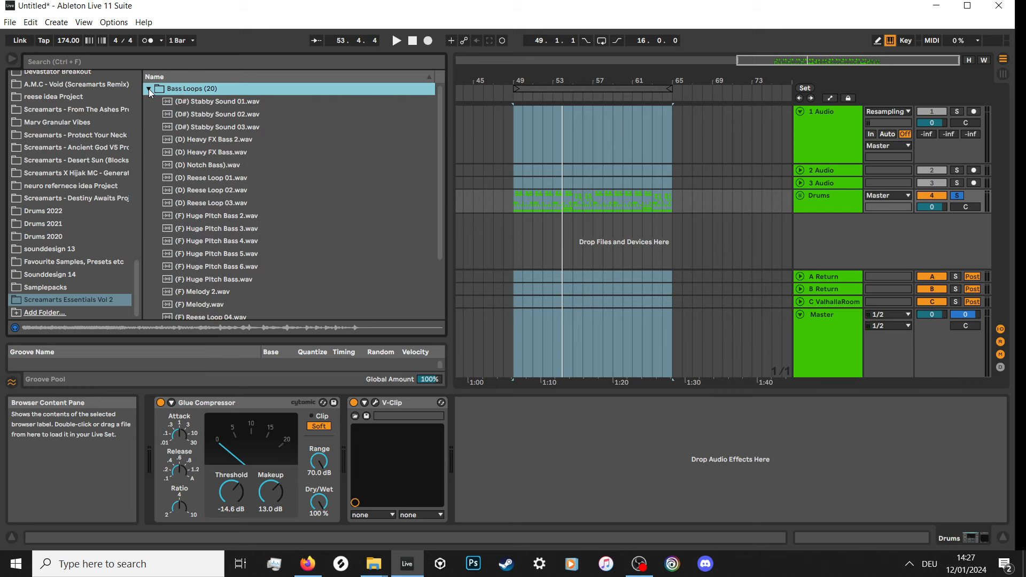
left_click(226, 100)
left_click(233, 115)
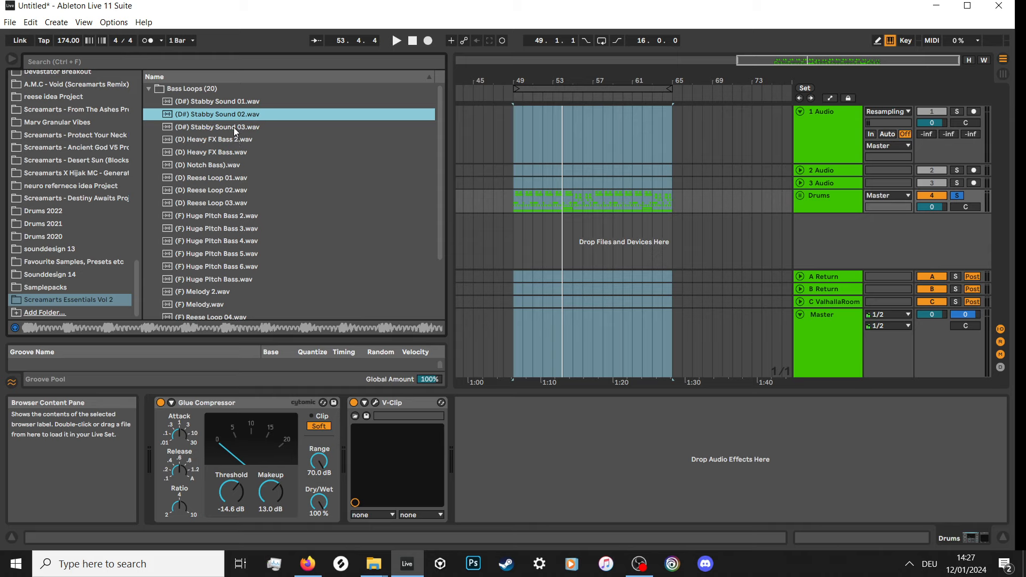
left_click(233, 127)
left_click(232, 138)
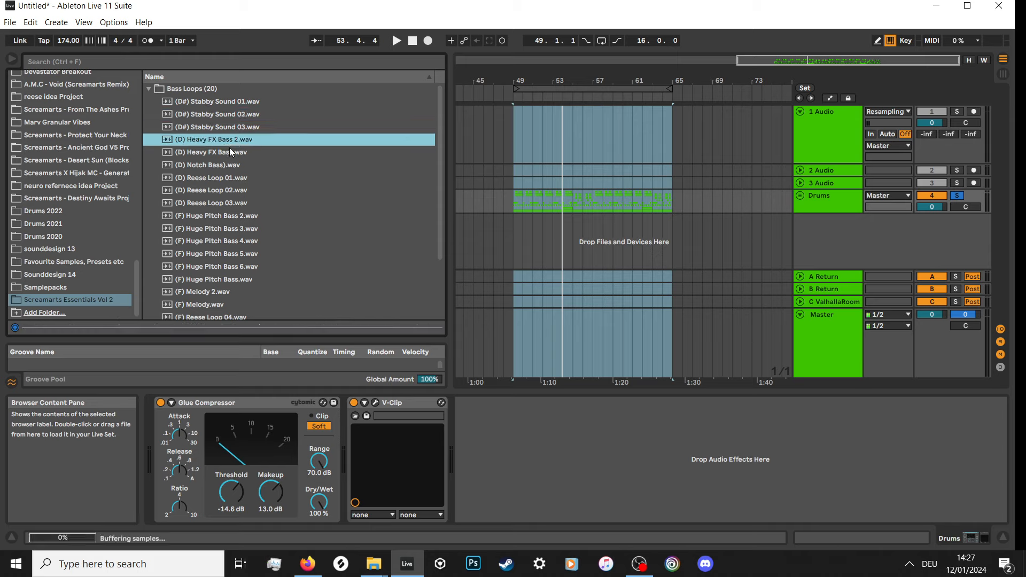
scroll(230, 152, "down", 3)
left_click(220, 142)
scroll(220, 141, "down", 2)
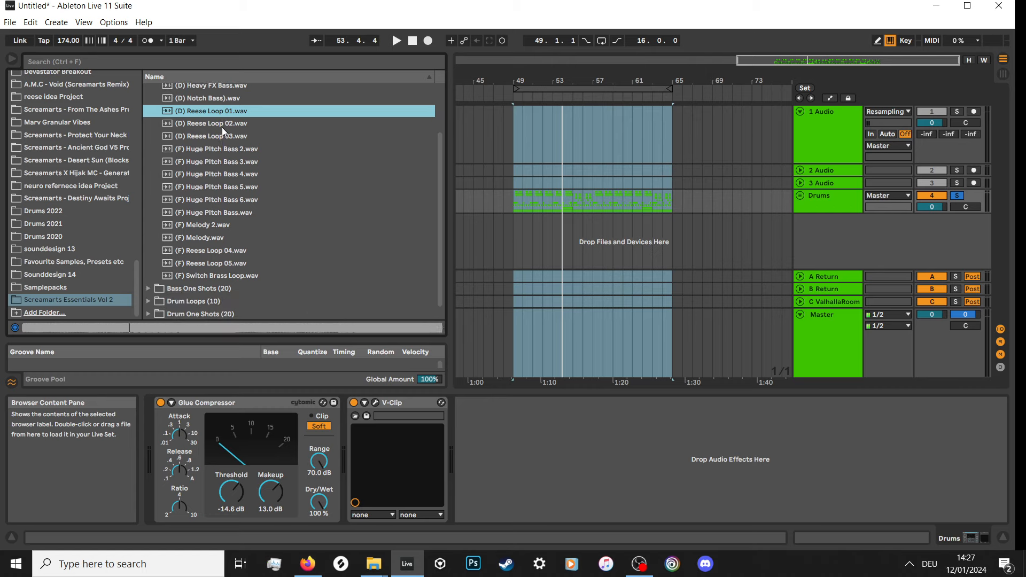
left_click(221, 124)
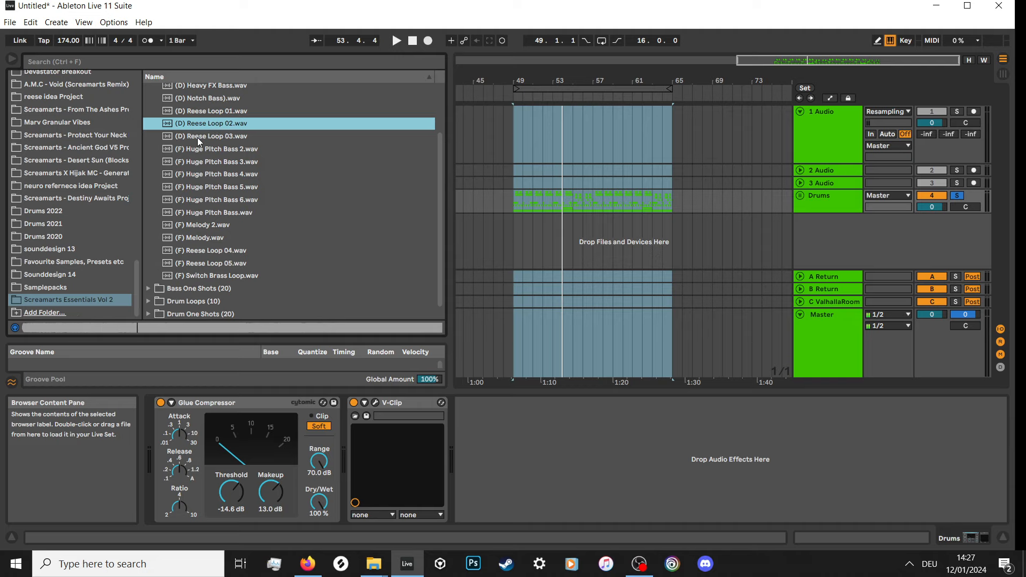
left_click(204, 136)
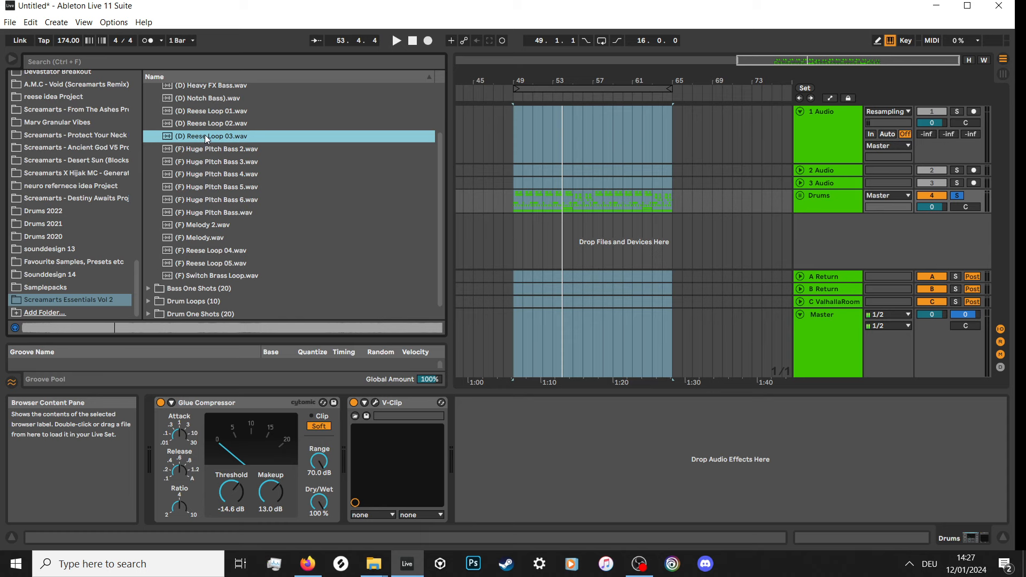
Place Reese Loop 03 on a new track below the Drums group at bar 55 and bypass its FabFilter Pro-Q 3.
left_click_drag(204, 135, 577, 219)
key("space")
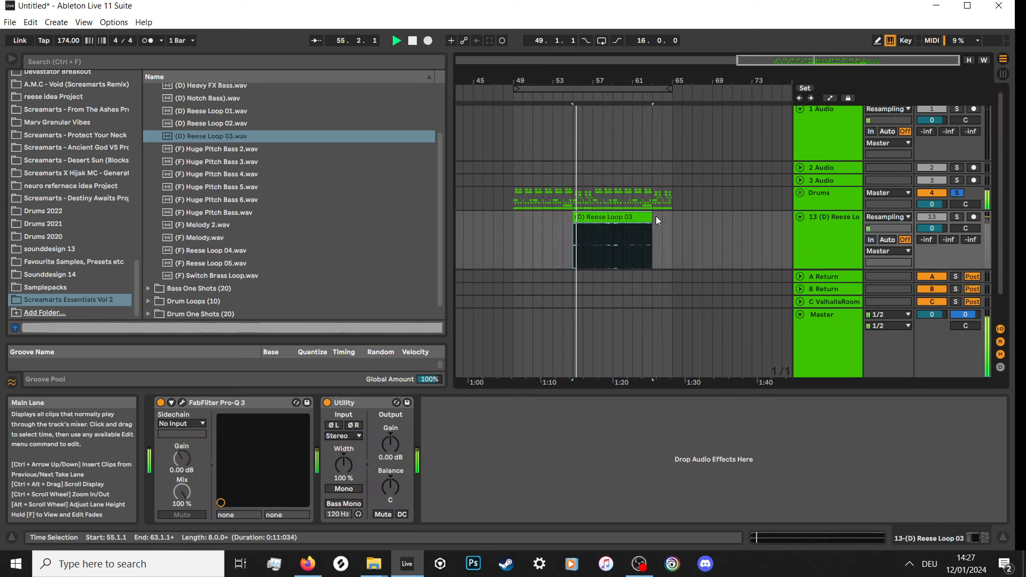
left_click(161, 404)
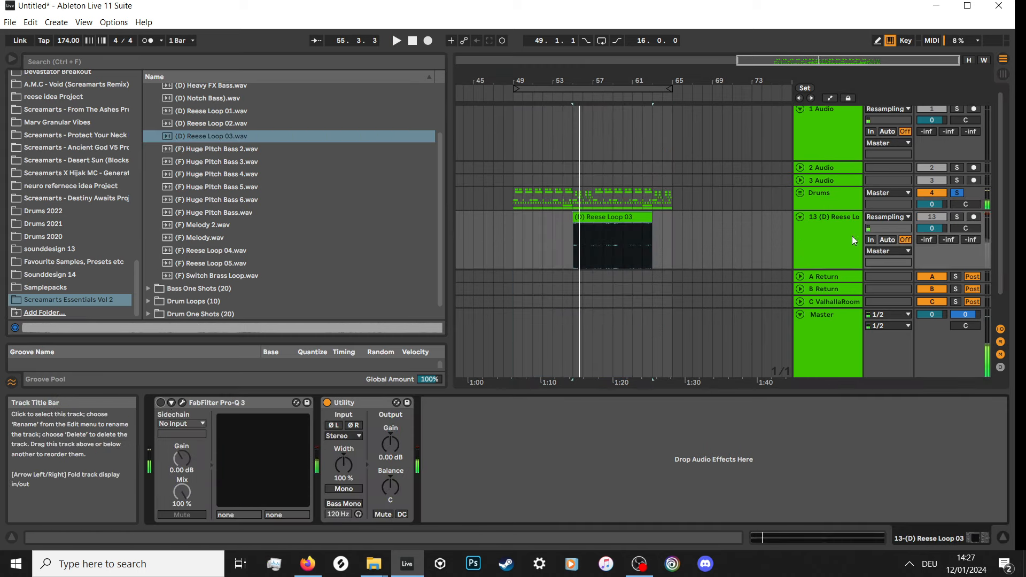
Unsolo the Drums group and shorten the Reese Loop 03 clip to two bars, ending at bar 57.
left_click(956, 193)
key("space")
left_click_drag(651, 220, 590, 217)
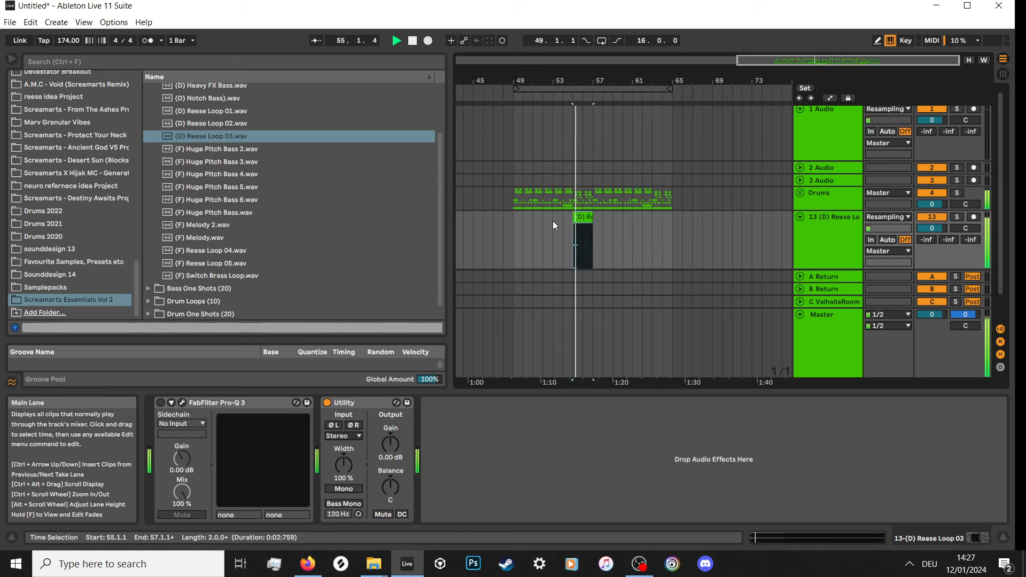
scroll(553, 220, "down", 2)
scroll(682, 219, "up", 4)
scroll(601, 216, "down", 2)
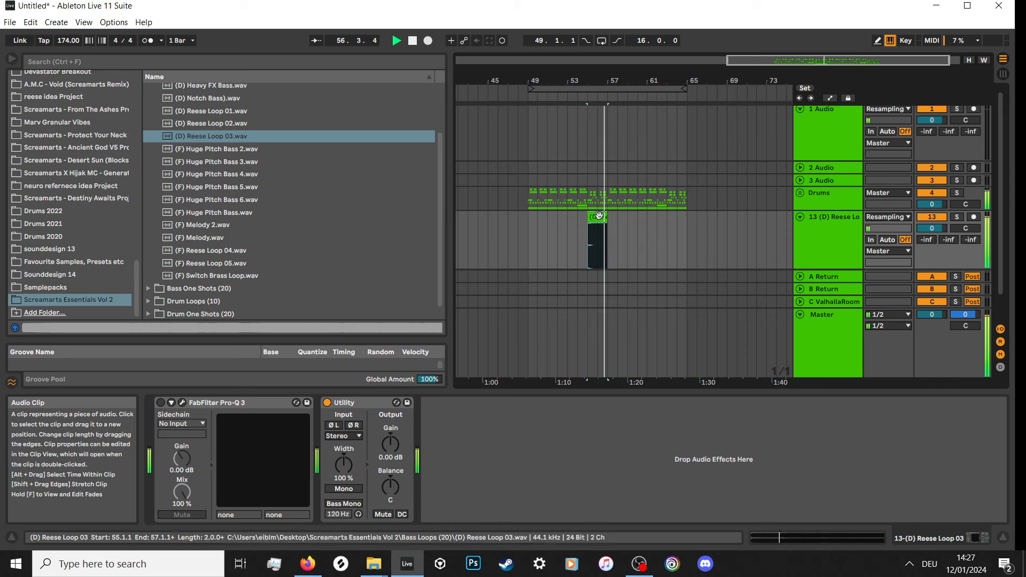
Copy the Reese Loop 03 clip near the arrangement's end, solo its track and trim the copy's start to bar 66.
left_click_drag(599, 215, 725, 218)
left_click_drag(649, 217, 670, 216)
key("space")
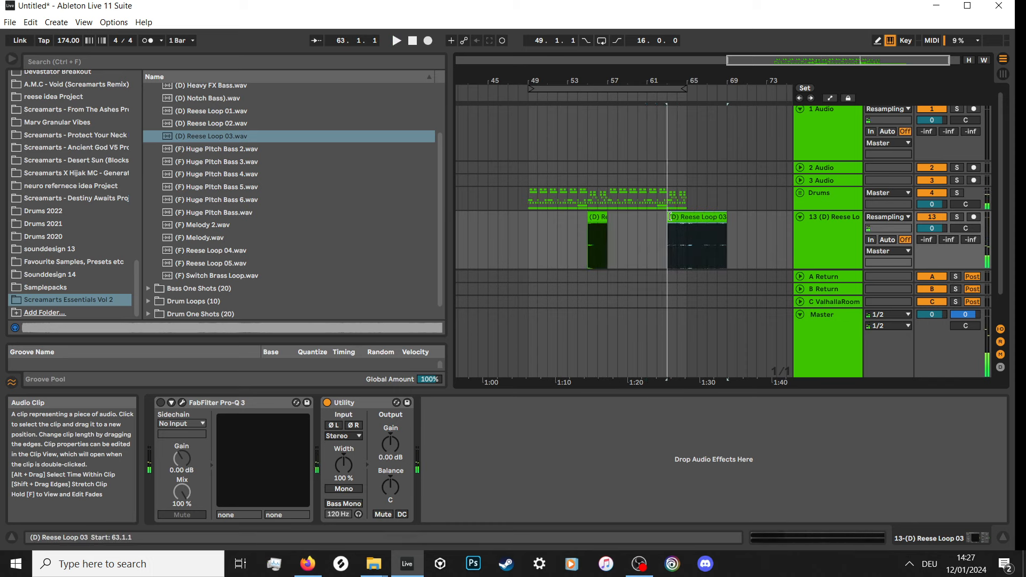
left_click(670, 218)
key("space")
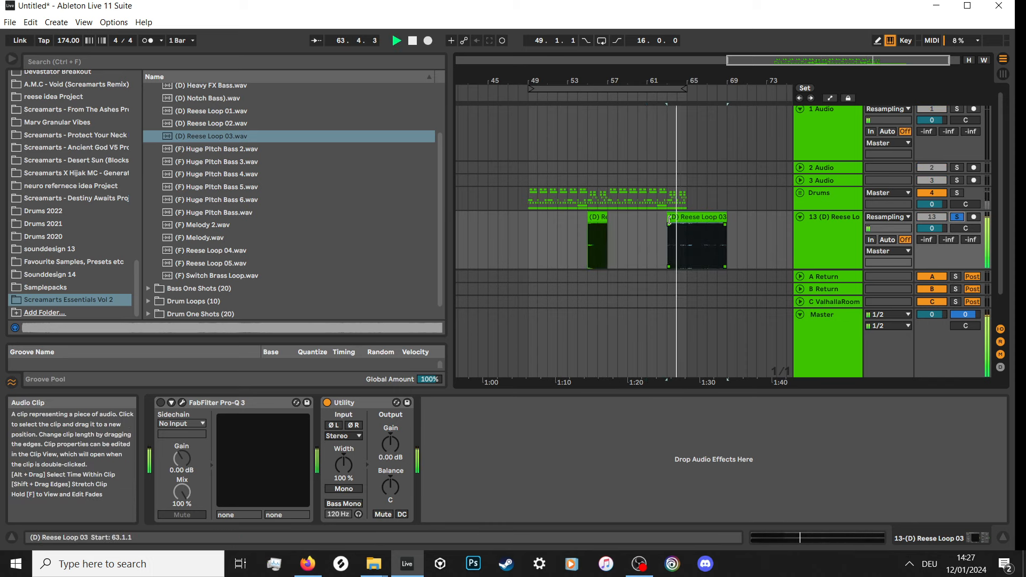
left_click_drag(672, 218, 703, 215)
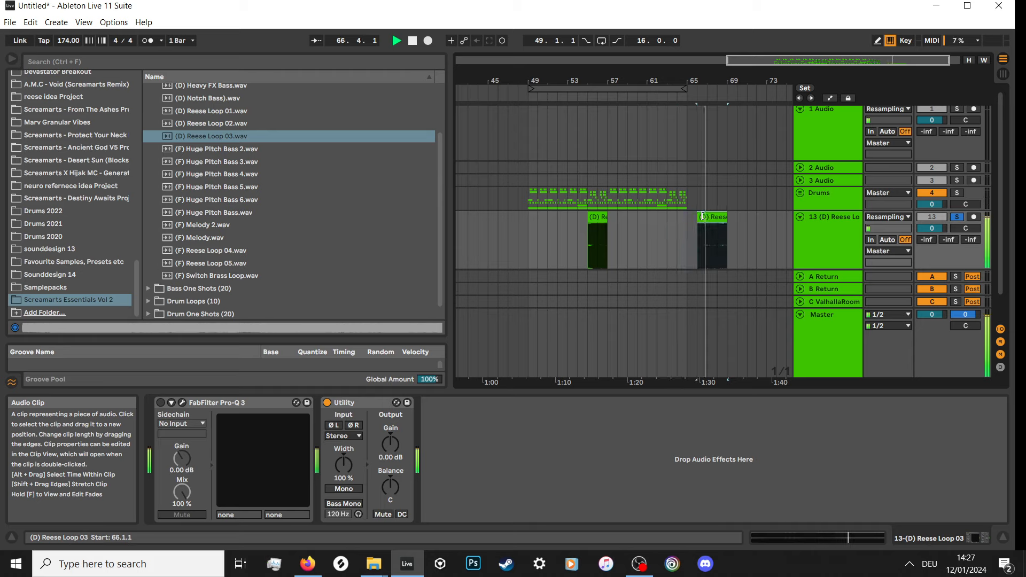
key("space")
Place Reese Loop 02 on the Reese track at bar 61 over the trimmed clip, and play it.
left_click(267, 124)
left_click_drag(267, 124, 646, 230)
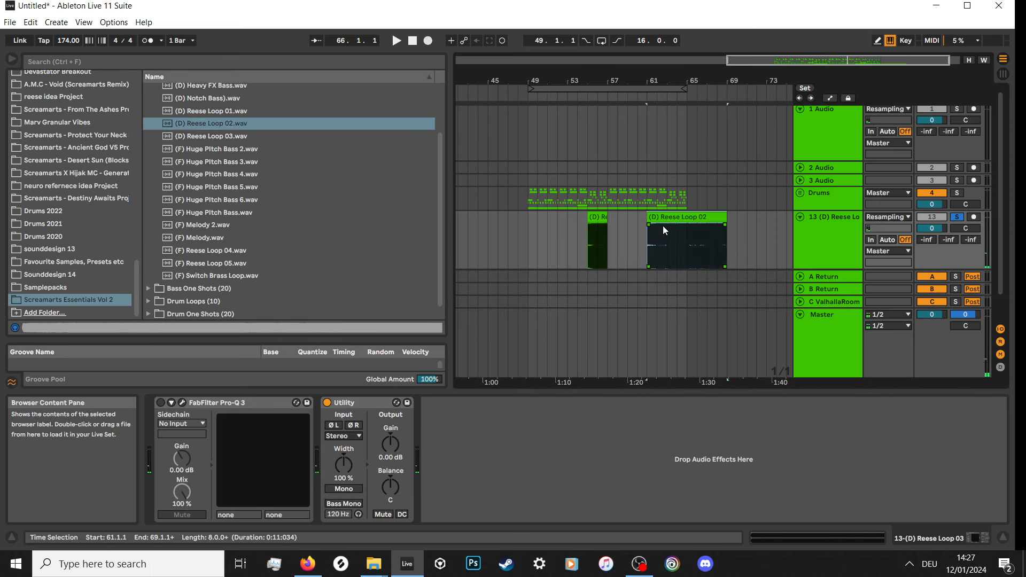
key("space")
scroll(717, 220, "up", 3)
scroll(717, 220, "down", 3)
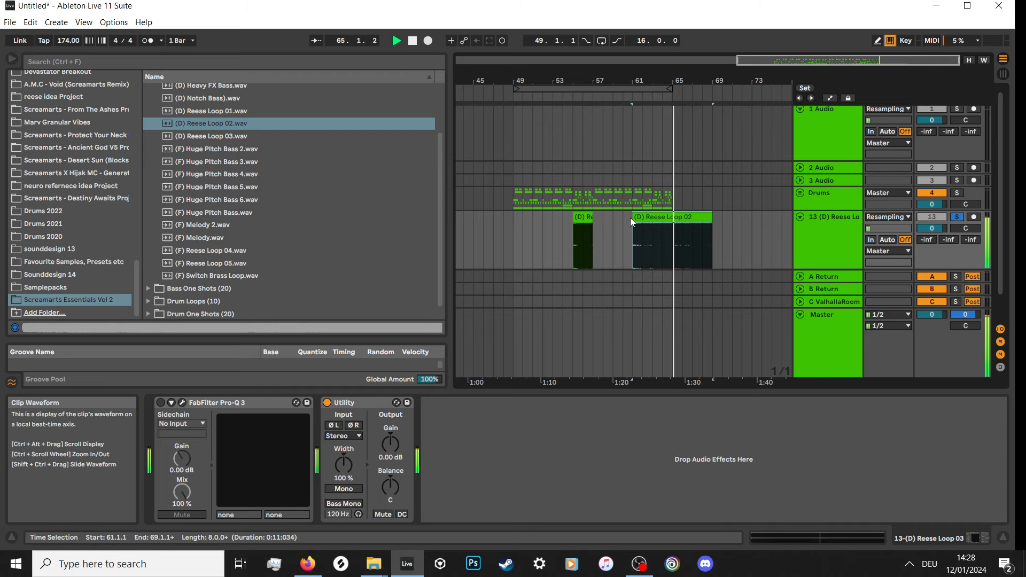
Trim the Reese Loop 02 clip to two bars from bar 63 to 65, unsolo its track and play the loop range.
key("space")
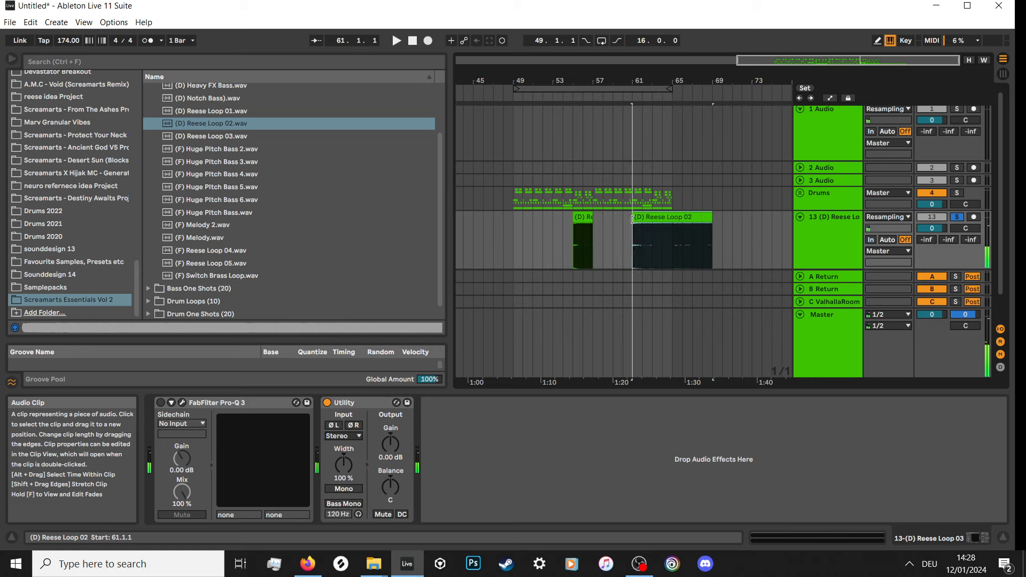
left_click_drag(636, 219, 672, 219)
key("space")
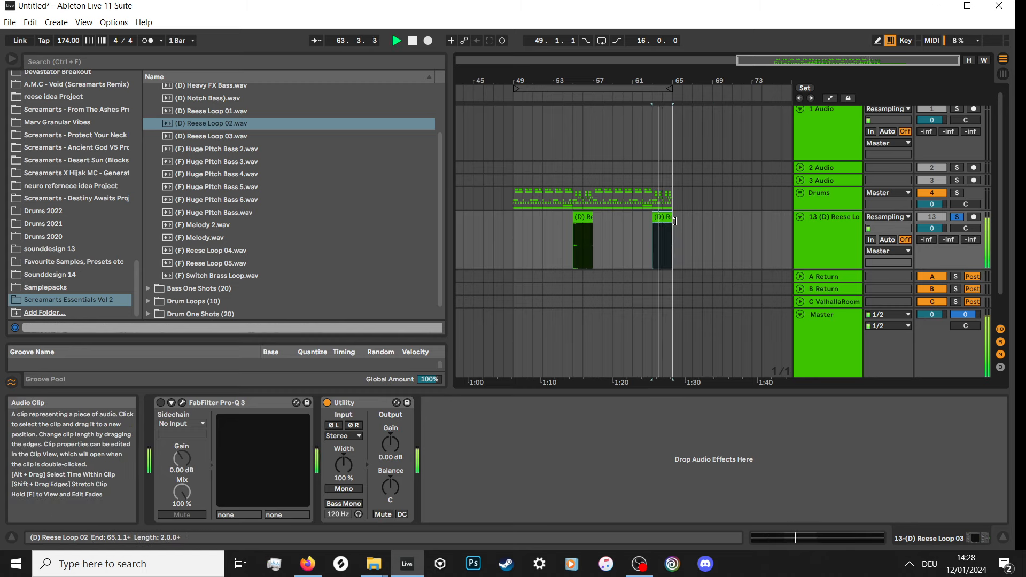
left_click(601, 90)
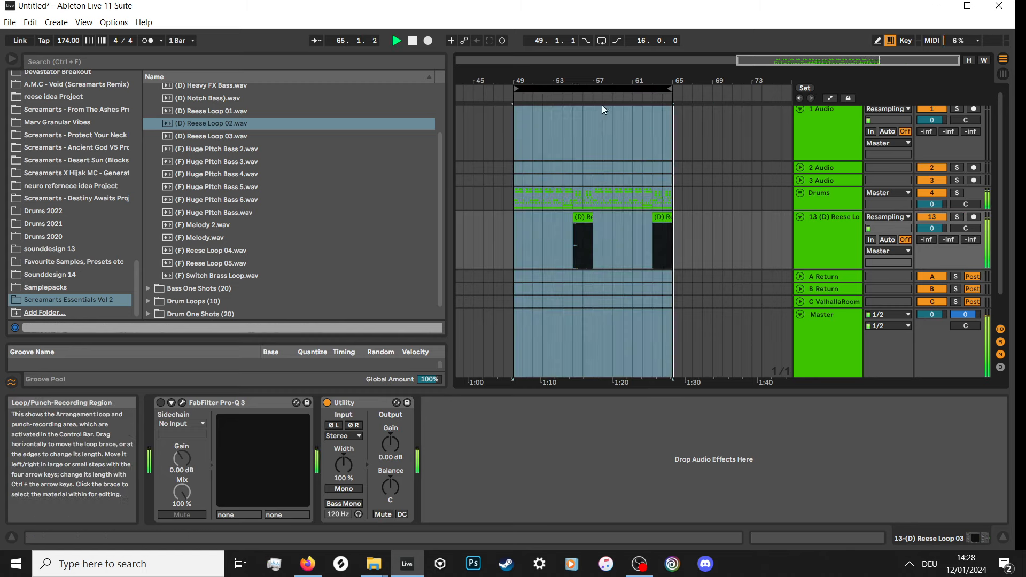
left_click(825, 204)
Show automation in the arrangement and display the Reese track's Utility Gain envelope.
left_click(822, 229)
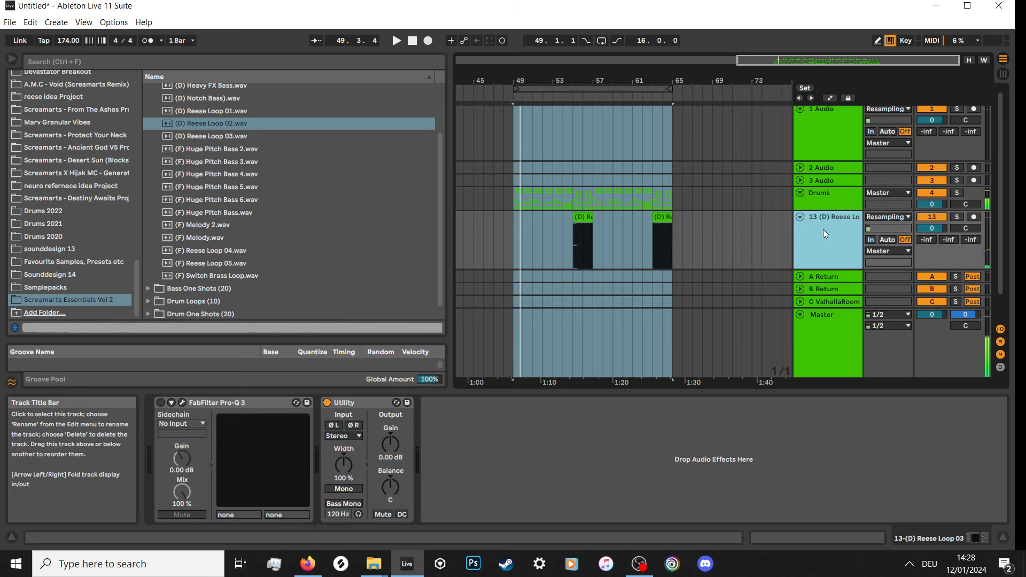
left_click(829, 98)
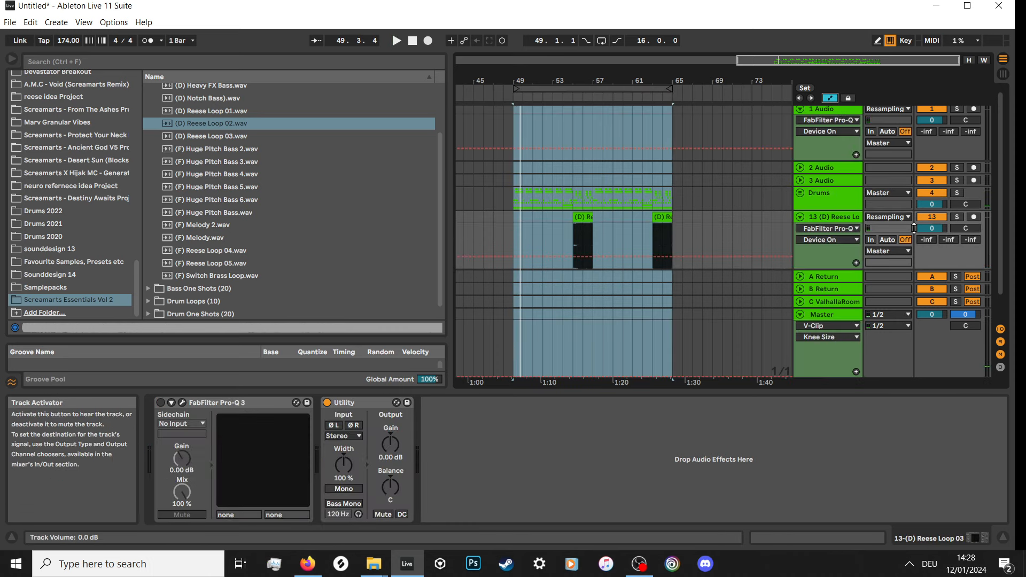
left_click(895, 217)
left_click(895, 217)
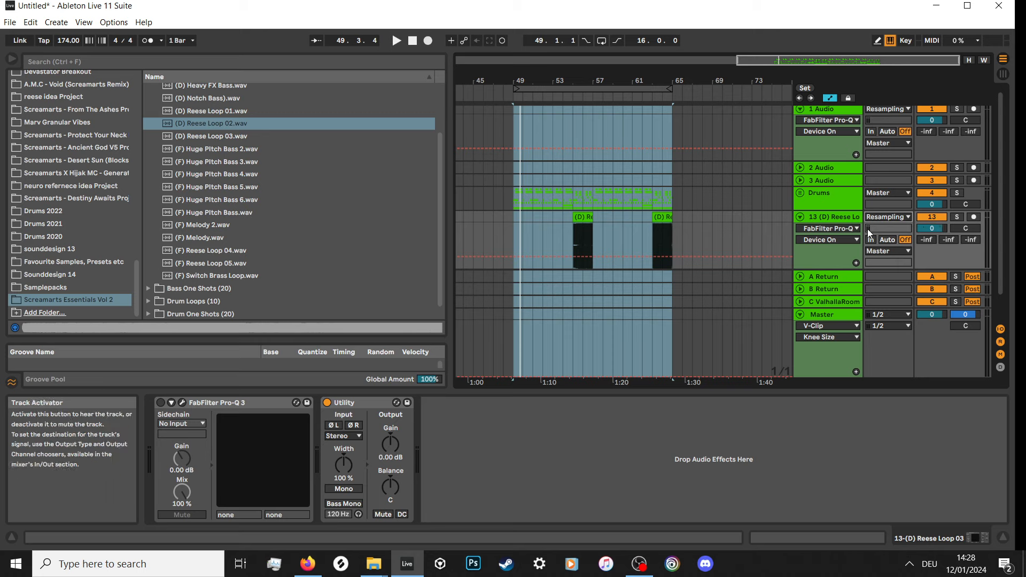
left_click(837, 229)
left_click(832, 269)
left_click(828, 230)
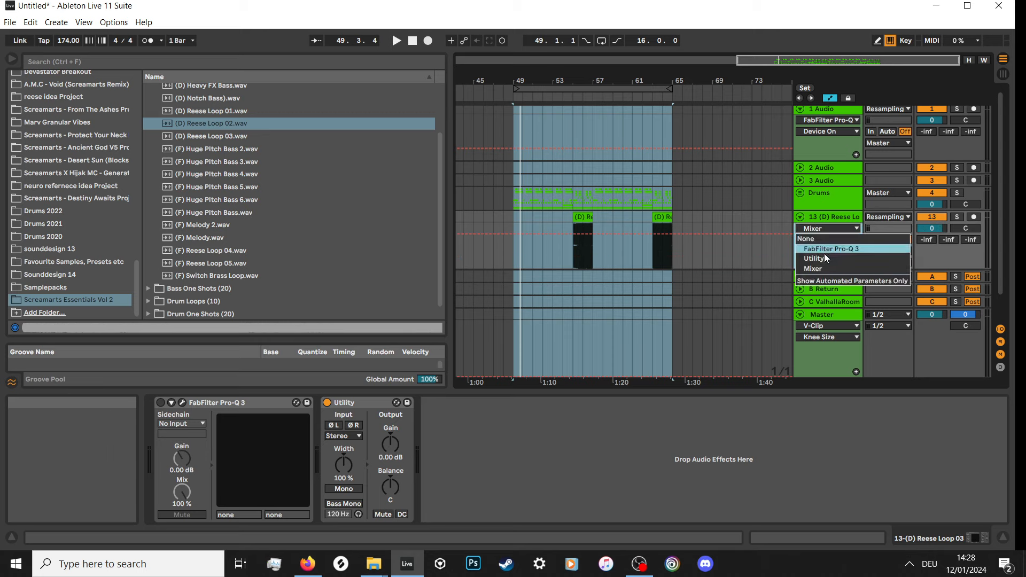
left_click(823, 258)
left_click(391, 450)
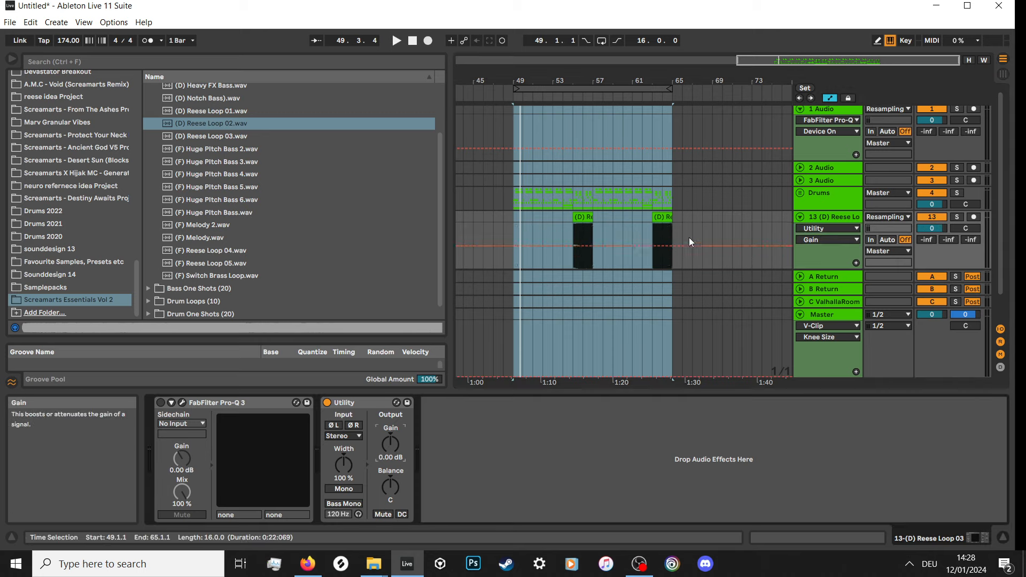
Draw a Utility gain dip at the start of the Reese Loop 02 clip at bar 63 while playing it.
scroll(688, 238, "up", 4)
left_click(488, 228)
key("space")
scroll(489, 228, "up", 2)
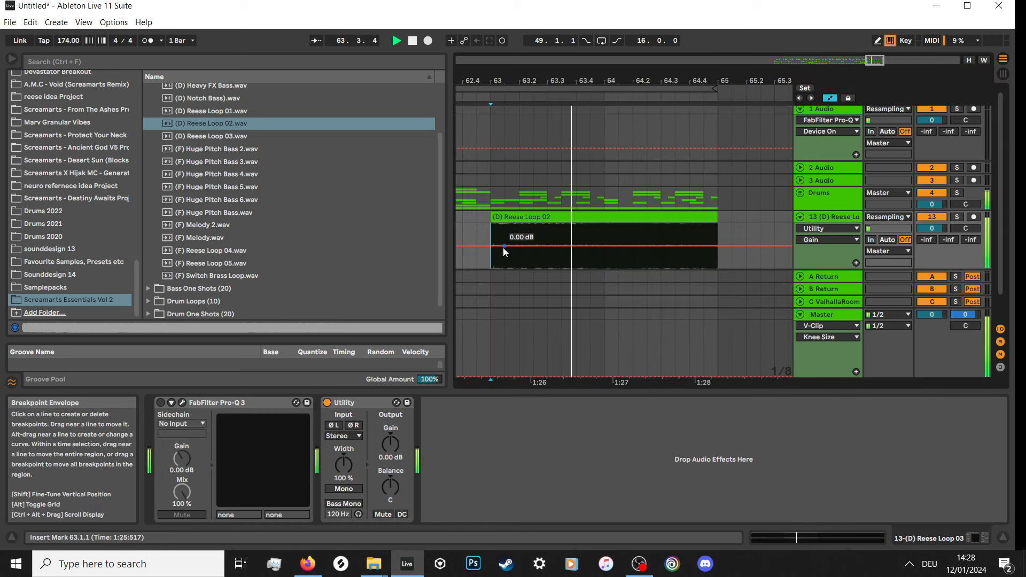
mouse_move(497, 246)
left_mouse_down()
mouse_move(498, 268)
mouse_move(518, 268)
left_mouse_up()
scroll(518, 251, "up", 2)
scroll(525, 271, "down", 2)
key("space")
Copy the gain dip to two further points within bar 63 and play from bar 63.
left_click(528, 265)
key("ctrl+c")
key("space")
left_click(565, 245)
key("ctrl+v")
left_click(489, 218)
key("space")
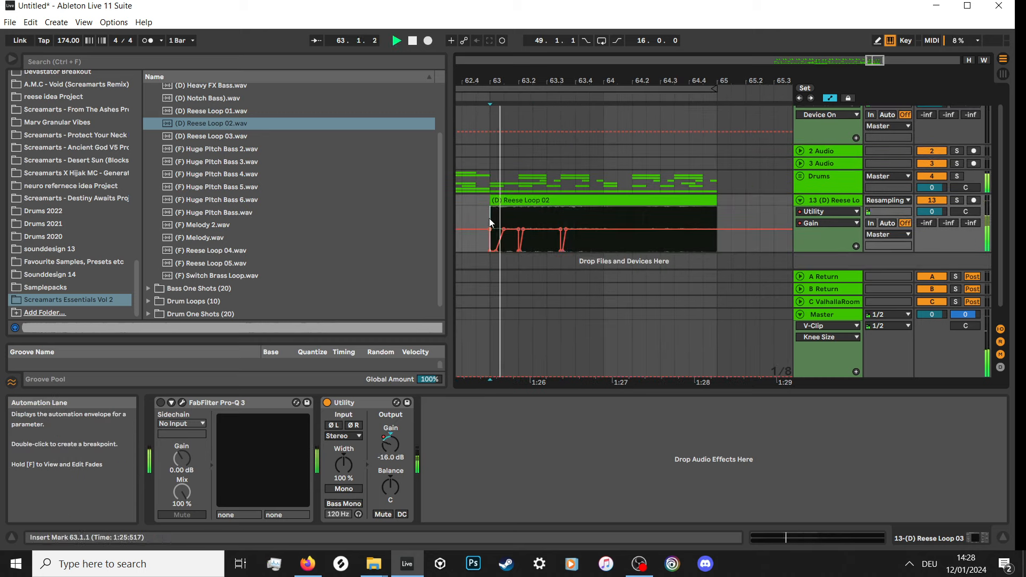
Duplicate bar 63's gain dips into bar 64, adjust the dip near bar 64's start and play the clip.
left_click_drag(606, 248, 492, 248)
key("ctrl+d")
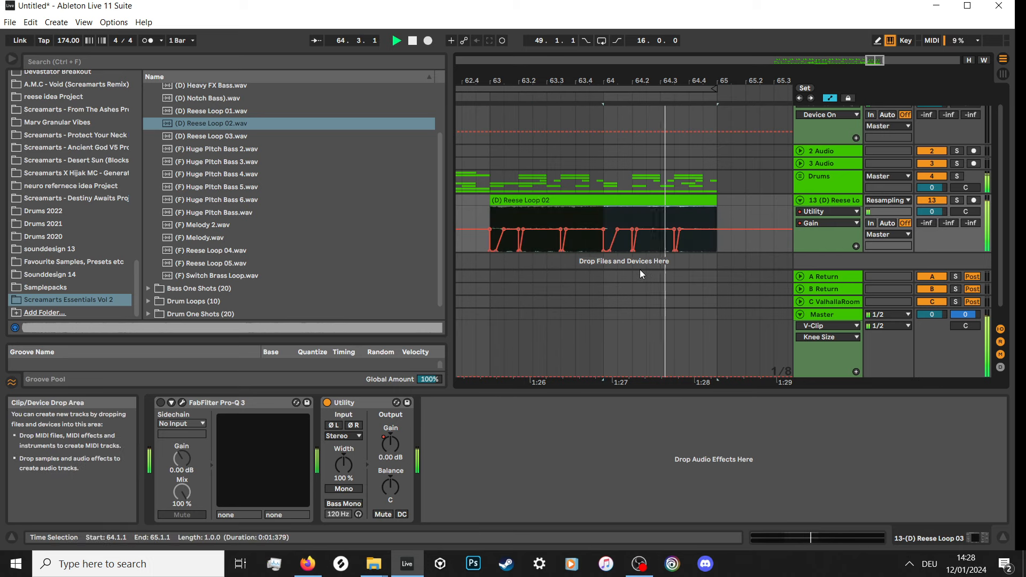
left_click(643, 274)
scroll(631, 267, "up", 3)
left_click(588, 214)
key("space")
left_click_drag(600, 229, 584, 229)
scroll(553, 256, "down", 7)
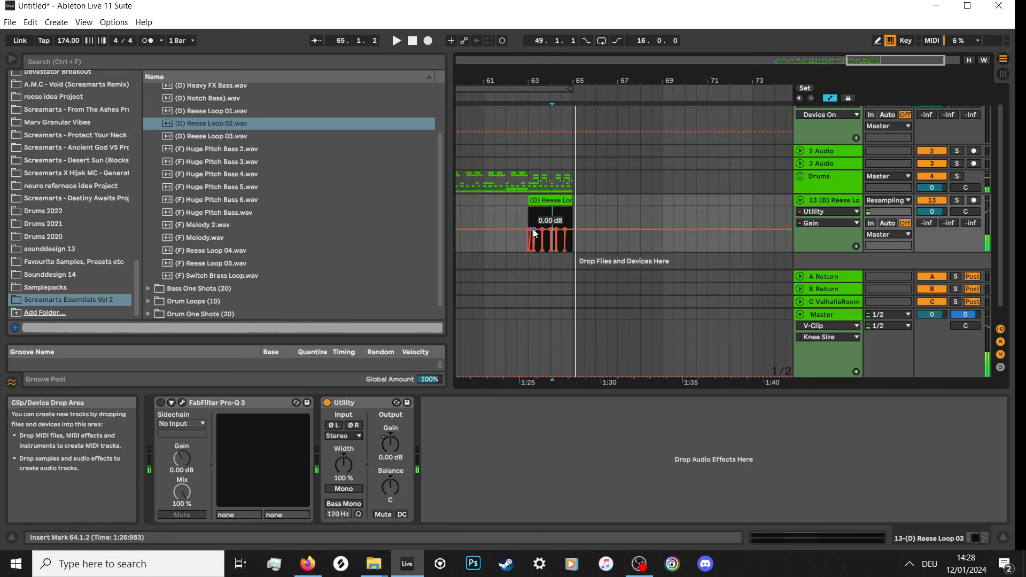
left_click(528, 214)
key("space")
scroll(528, 214, "down", 3)
Copy the two-bar gain automation from bars 63 to 65 onto the Reese clip at bar 55 and play from bar 54.
left_click_drag(673, 218, 652, 225)
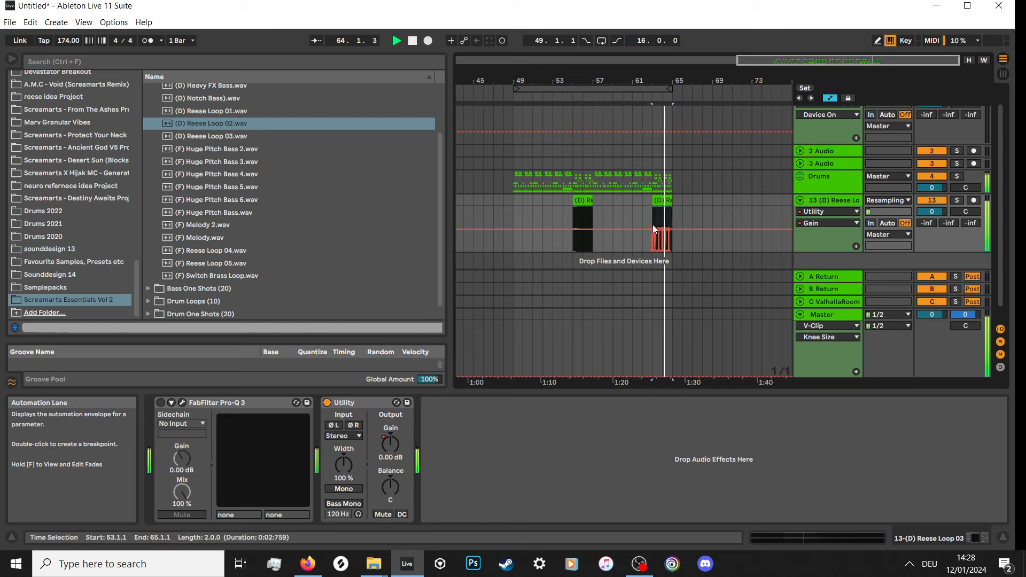
key("ctrl+c")
left_click(574, 220)
key("ctrl+v")
left_click(562, 208)
key("space")
key("space")
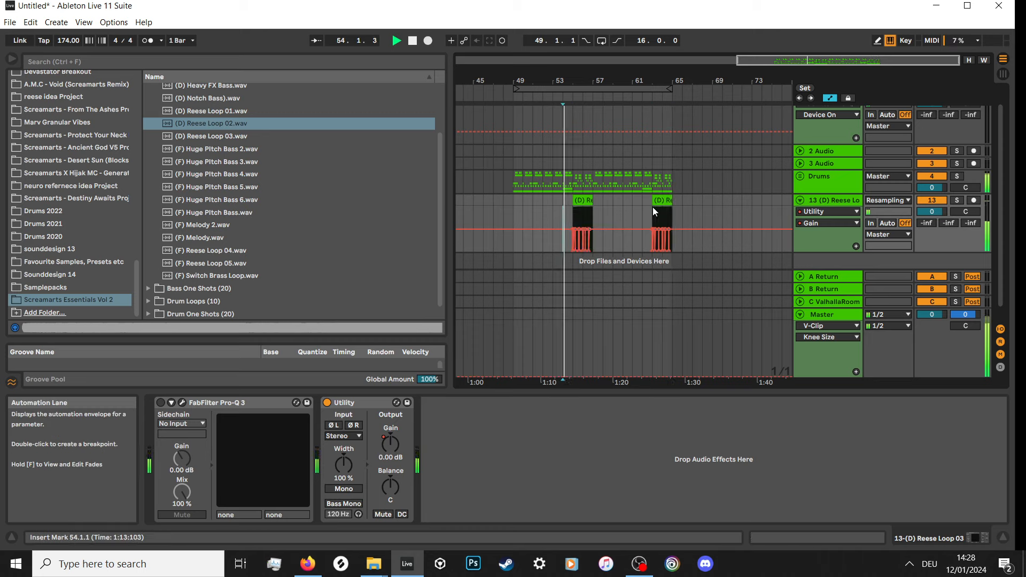
key("space")
Set the Reese track's ValhallaRoom send to -4.0 dB and load the LargeAmbience preset in the return's ValhallaRoom.
left_click(970, 223)
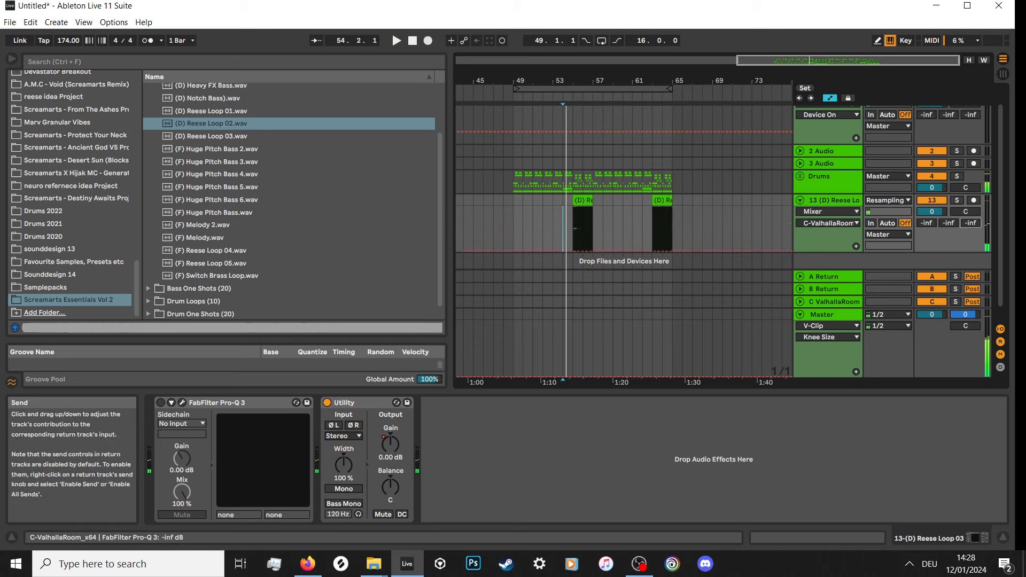
left_click(845, 303)
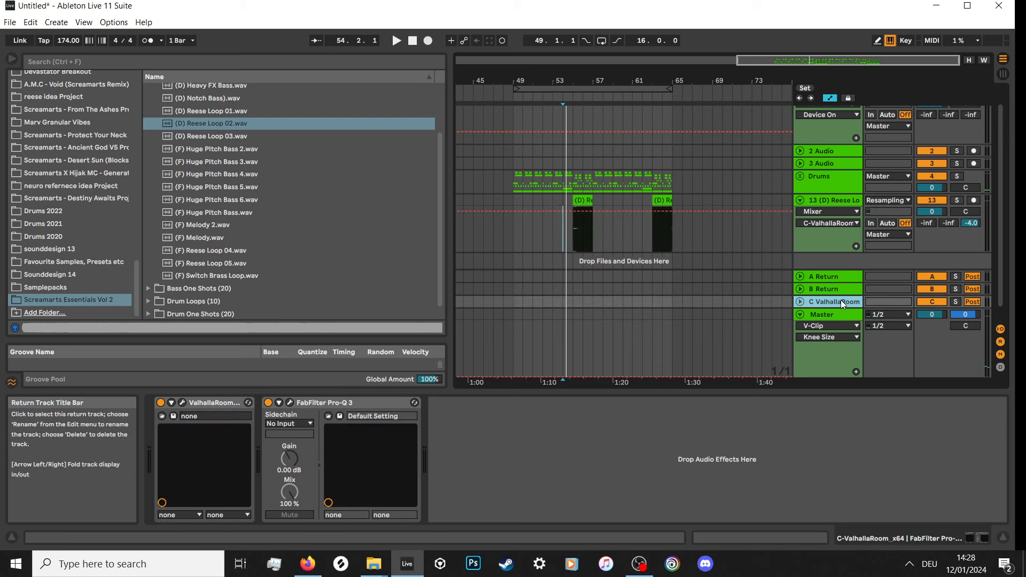
left_click(182, 402)
left_click(759, 390)
mouse_move(761, 188)
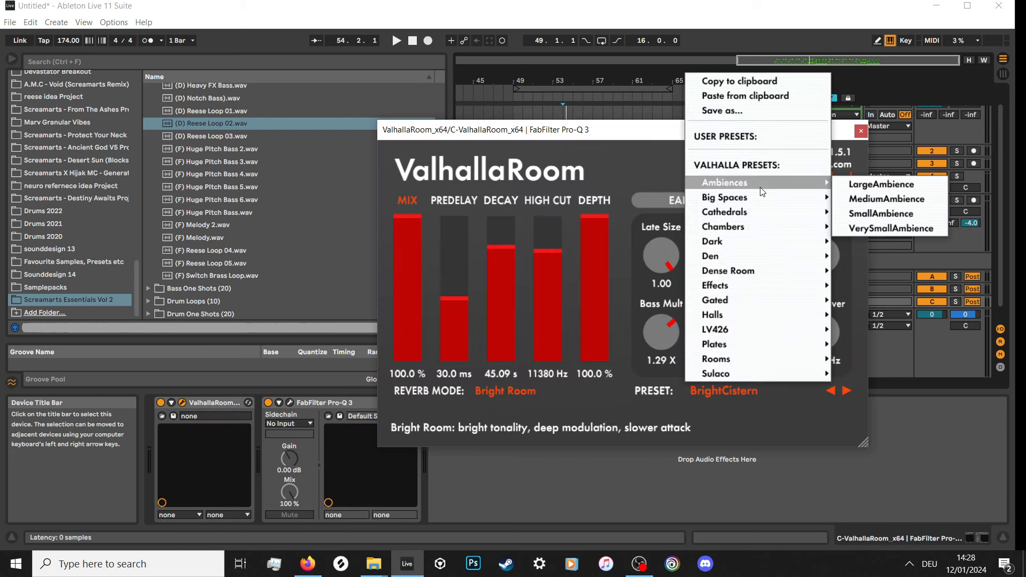
left_click(857, 185)
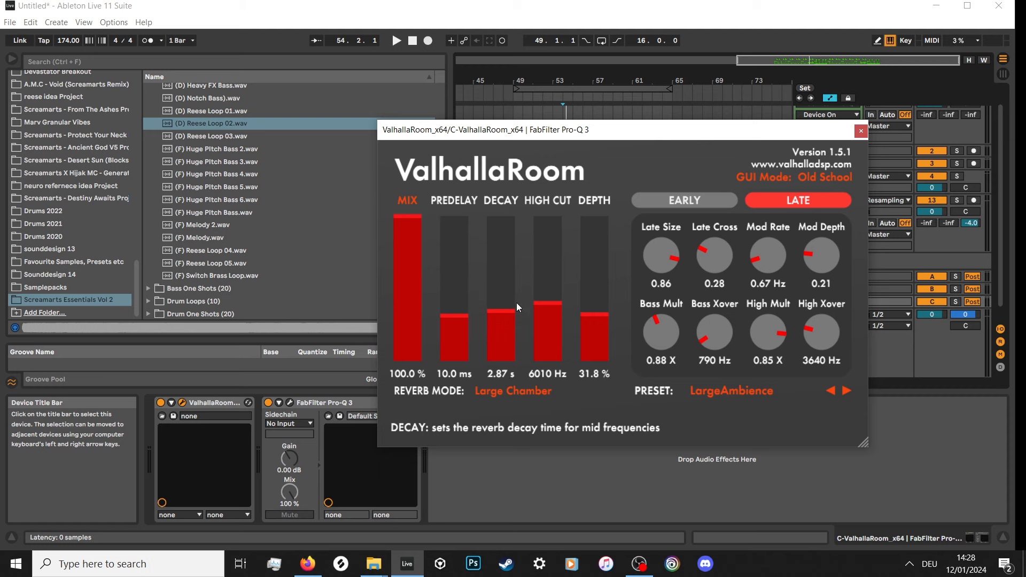
left_click(860, 131)
Solo the Reese track and lower its ValhallaRoom send to -6.2 dB while playing the bar 55 fill.
left_click(956, 200)
key("space")
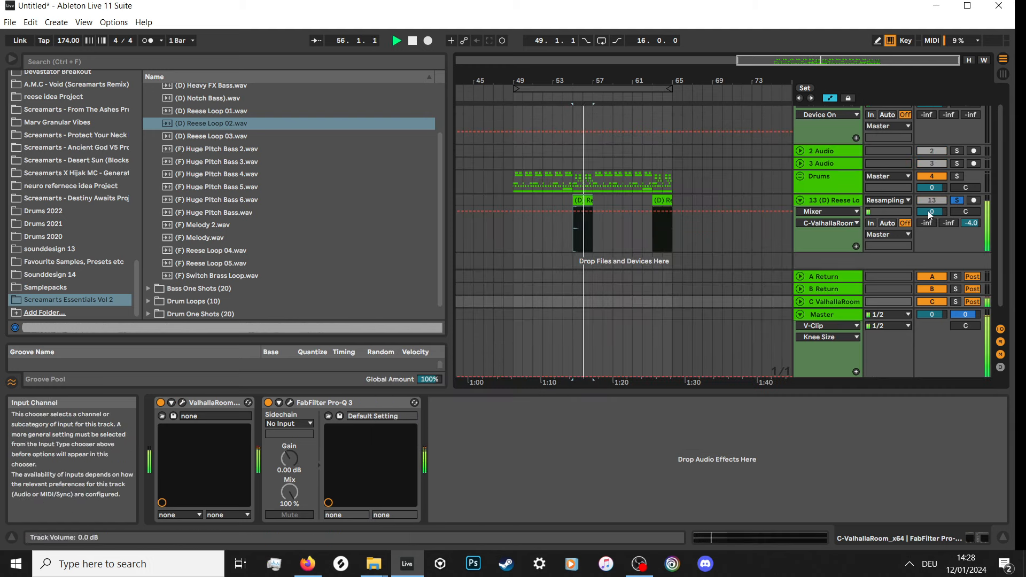
left_click_drag(971, 223, 971, 228)
left_click(850, 303)
key("space")
key("space")
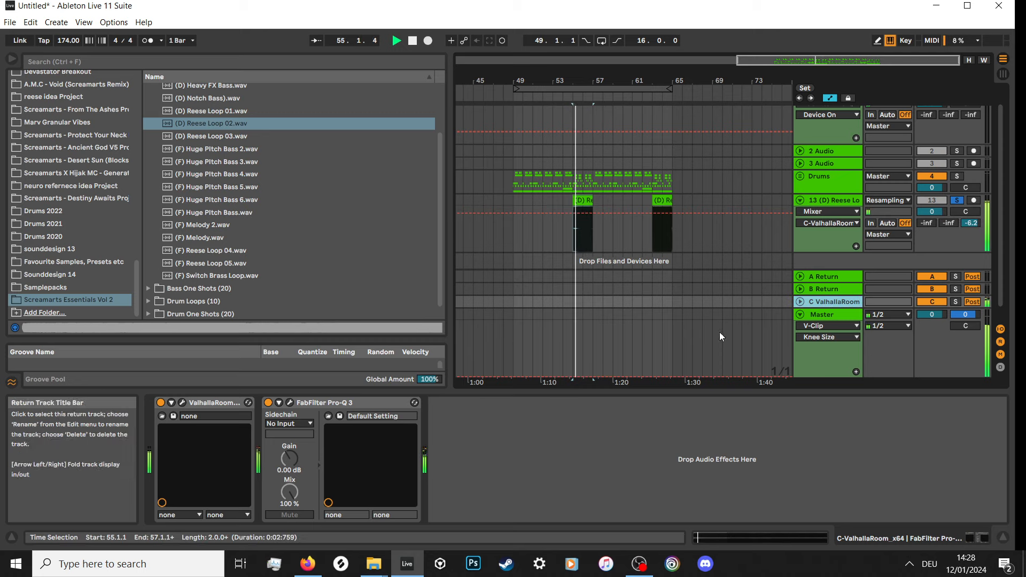
key("space")
key("space")
key("space")
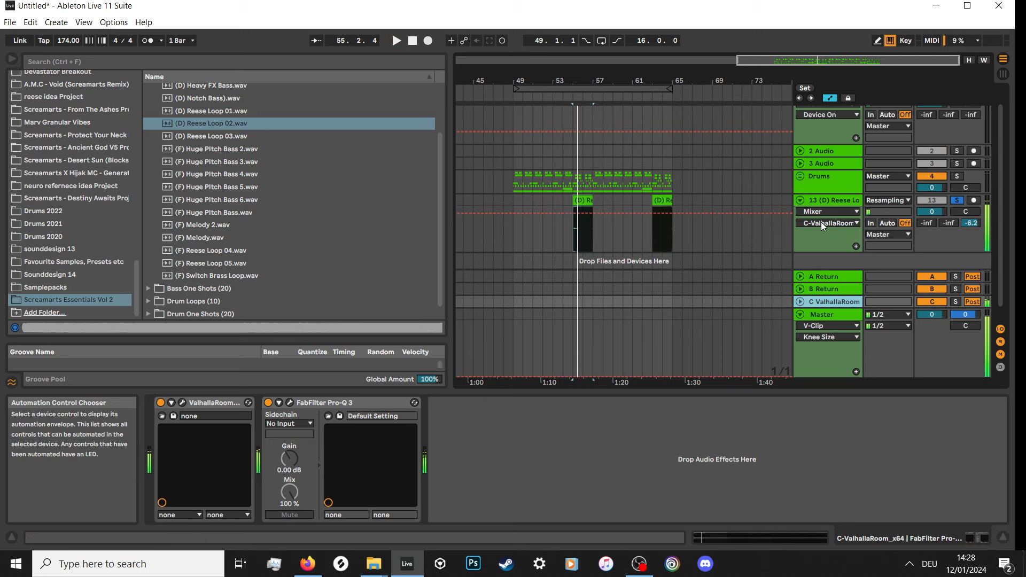
Draw a rising ValhallaRoom send ramp across the bar 55 fill and copy it onto the fill at bars 63 to 65.
left_click(587, 214)
left_click_drag(565, 213, 595, 225)
left_click(573, 214)
key("space")
key("ctrl+c")
left_click(652, 235)
key("ctrl+v")
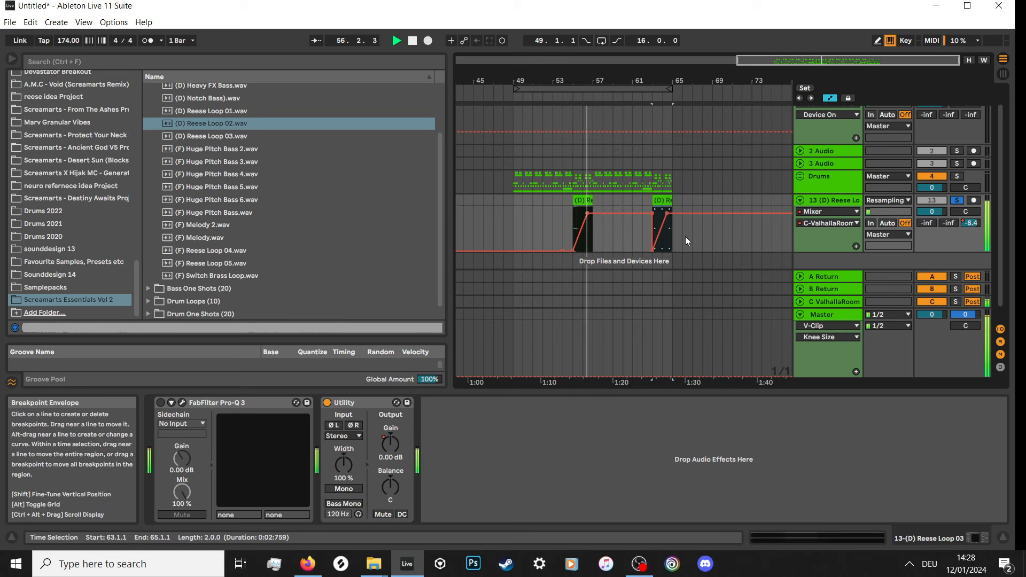
Fold and unsolo the Reese track, then play the 16-bar loop range from bar 49.
left_click(656, 101)
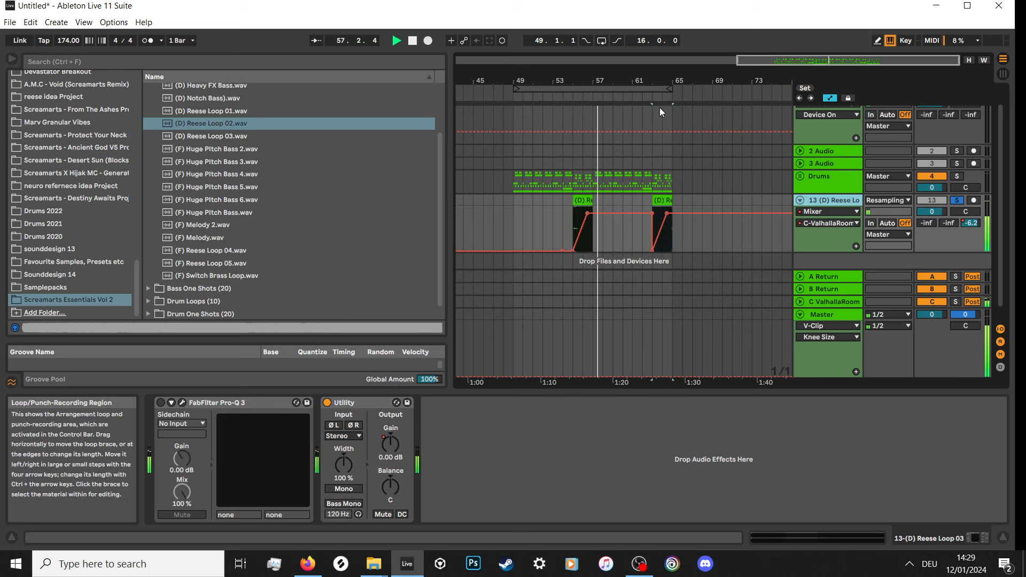
left_click(956, 200)
scroll(639, 176, "down", 4)
left_click(701, 87)
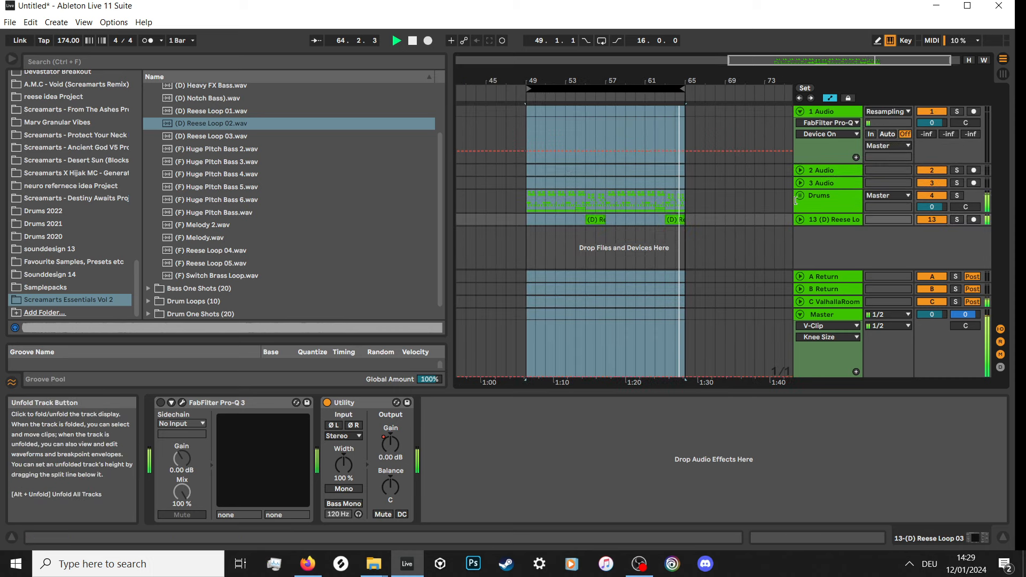
key("space")
key("space")
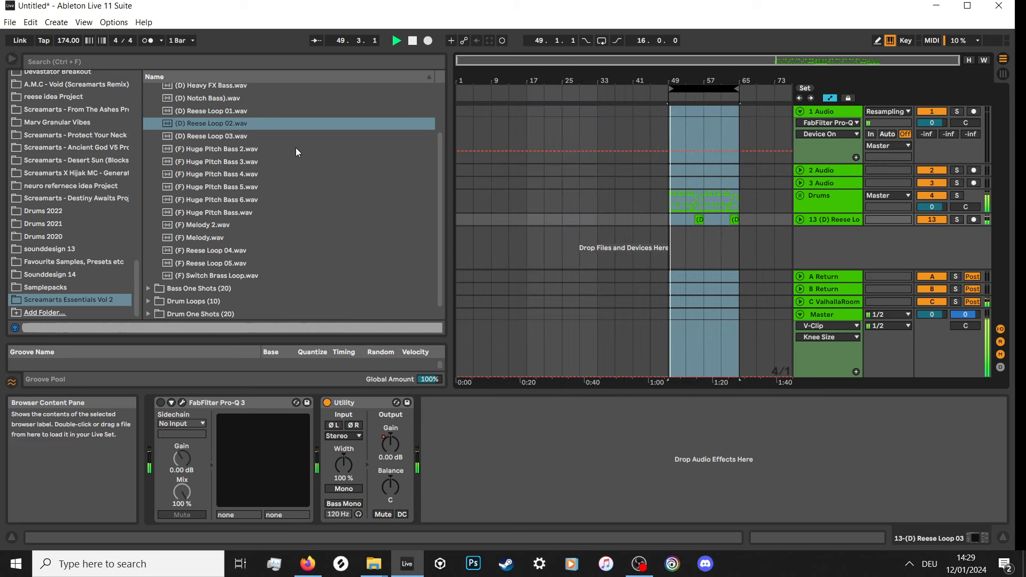
Audition the D bass loops in the sample pack, including Reese Loop 03, Notch Bass and both Heavy FX Bass samples.
scroll(295, 147, "up", 1)
left_click(296, 162)
key("space")
left_click(231, 174)
scroll(236, 178, "up", 1)
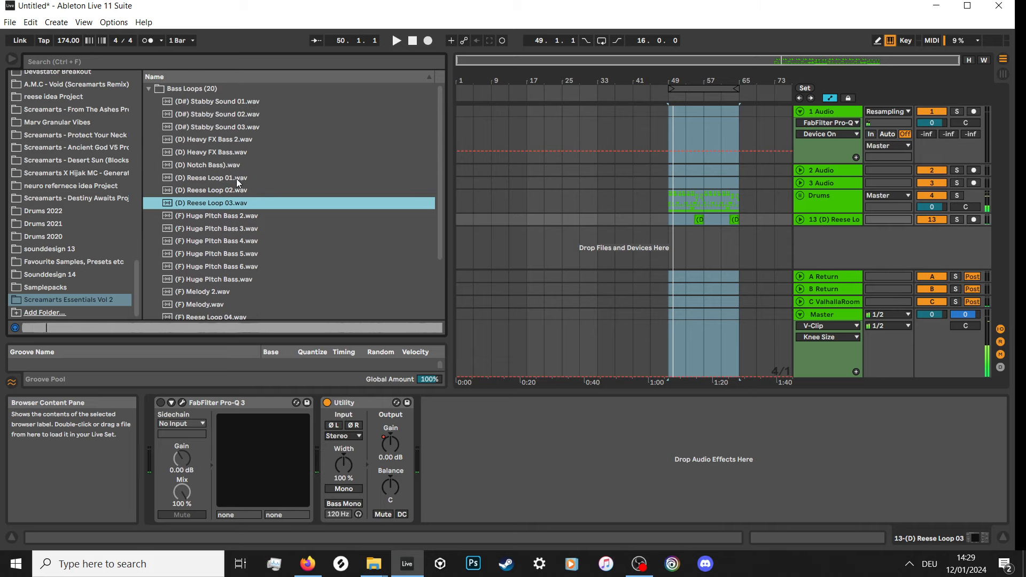
left_click(226, 170)
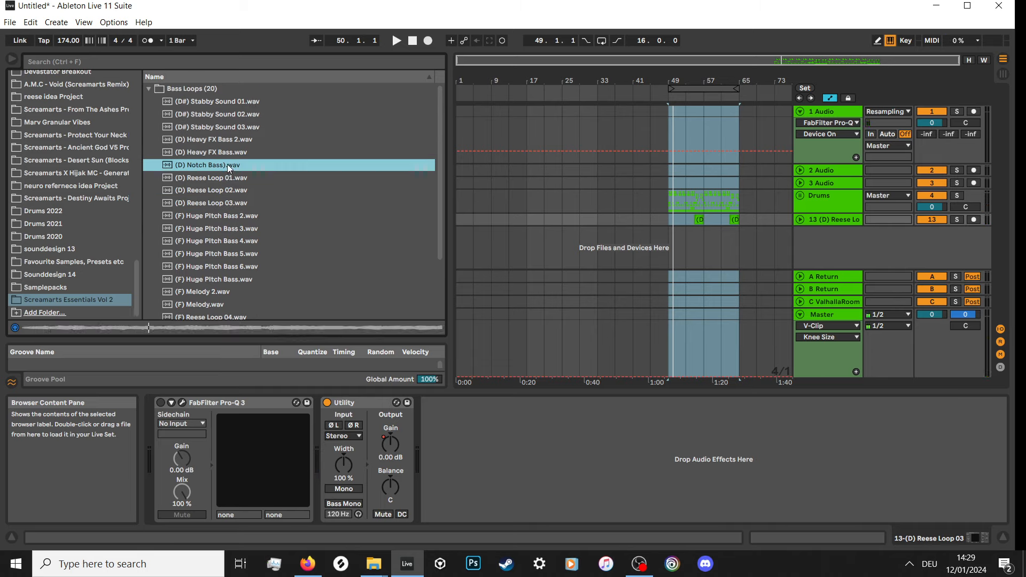
left_click(225, 152)
left_click(230, 140)
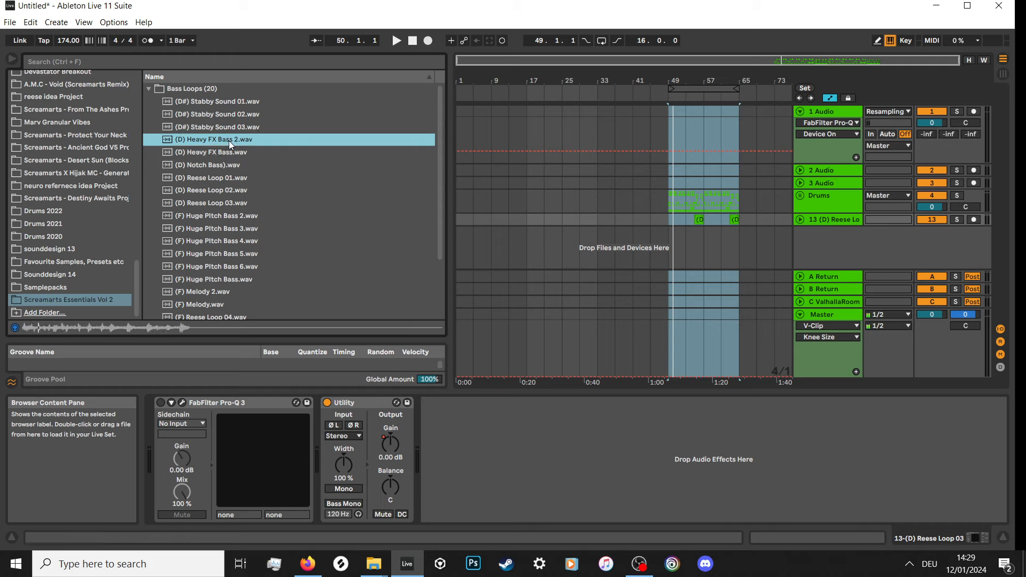
Place Stabby Sound 03 on a new audio track at bar 49 and transpose the clip by -1 semitone.
left_click(230, 128)
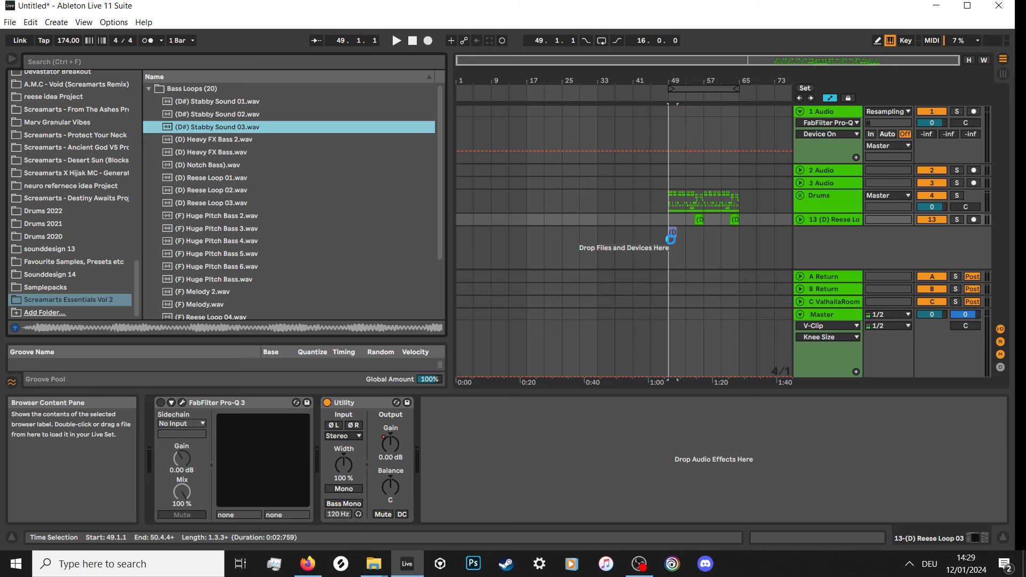
scroll(672, 235, "up", 5)
double_click(660, 218)
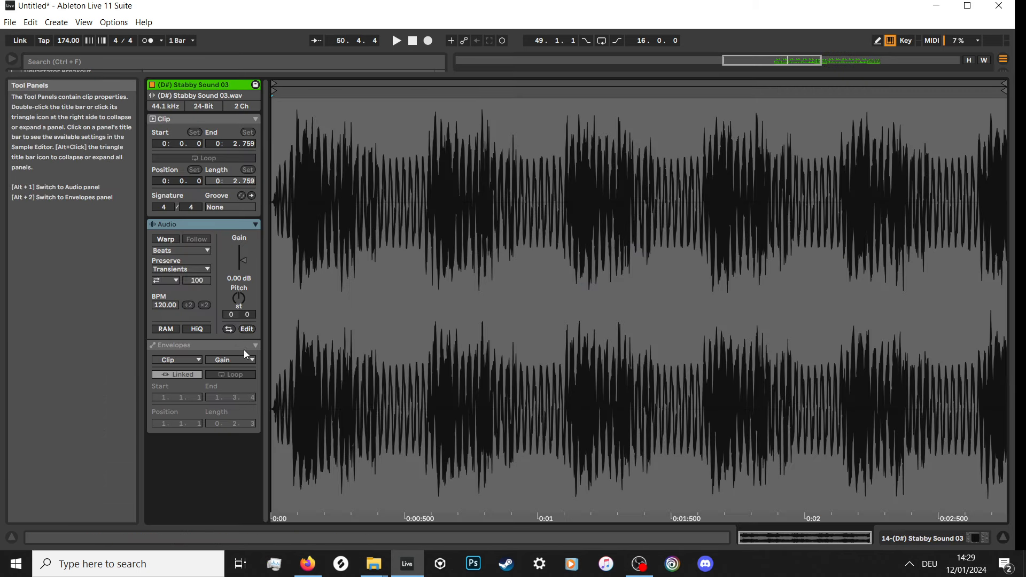
left_click(238, 297)
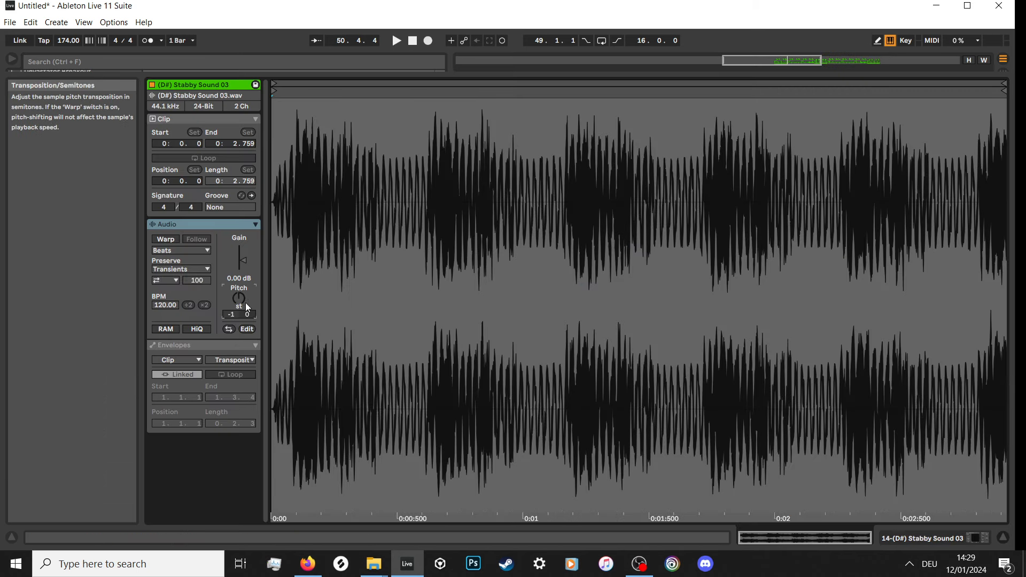
key("shift+Tab")
Trim the Stabby Sound 03 clip to end just after 49.2.2 and move it onto the Reese track.
scroll(680, 197, "up", 5)
left_click_drag(678, 189, 479, 225)
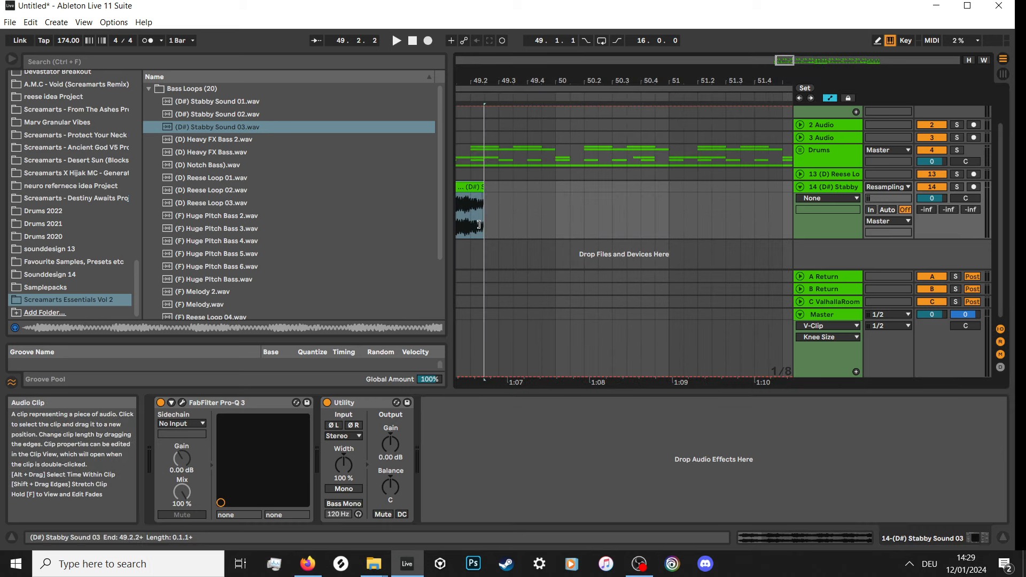
scroll(519, 213, "down", 3)
left_click_drag(491, 187, 492, 175)
key("space")
Play the stab against the drums, move its clip to start at 49.2 and play from bar 49.
scroll(520, 176, "down", 6)
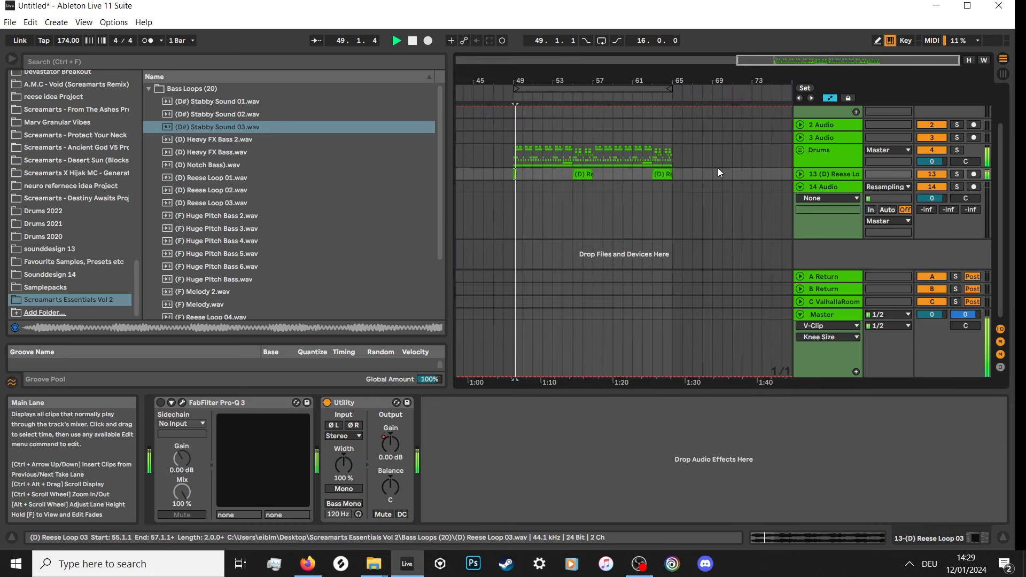
scroll(529, 187, "up", 4)
key("space")
key("space")
scroll(479, 179, "down", 2)
scroll(476, 178, "up", 2)
key("space")
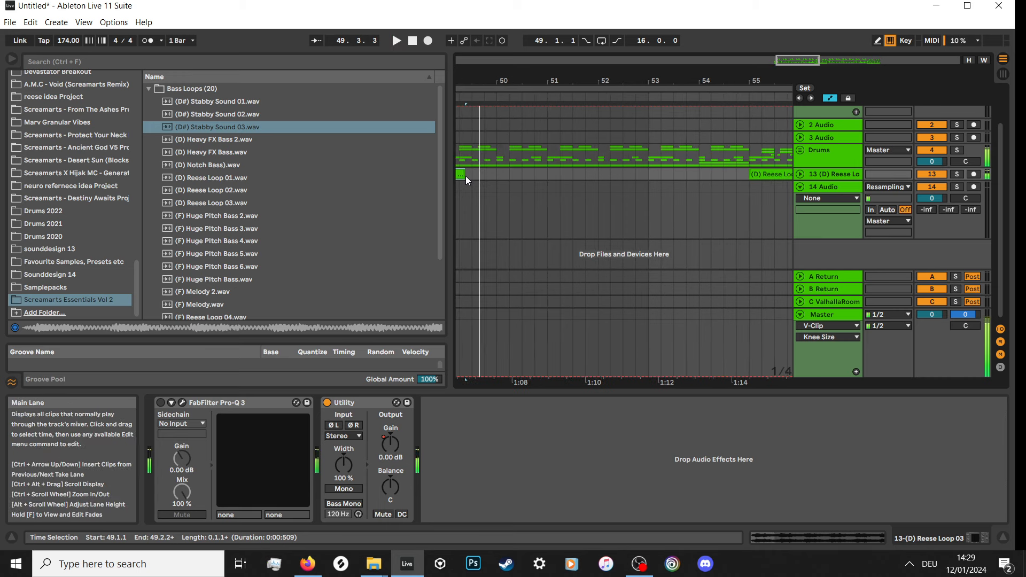
scroll(466, 175, "up", 4)
key("space")
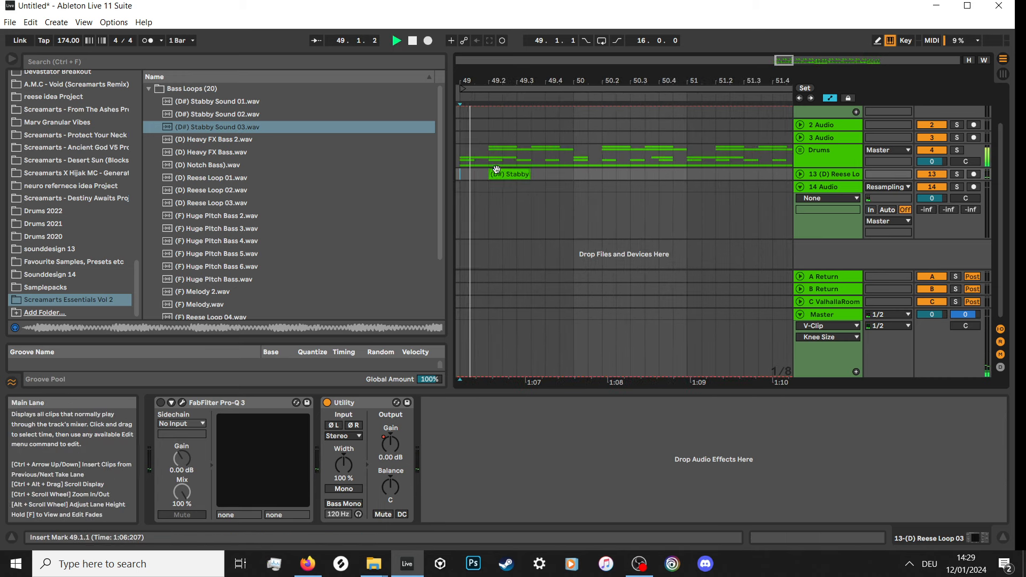
Duplicate the Stabby Sound 03 clip directly behind itself within bar 49 and play it.
key("ctrl+d")
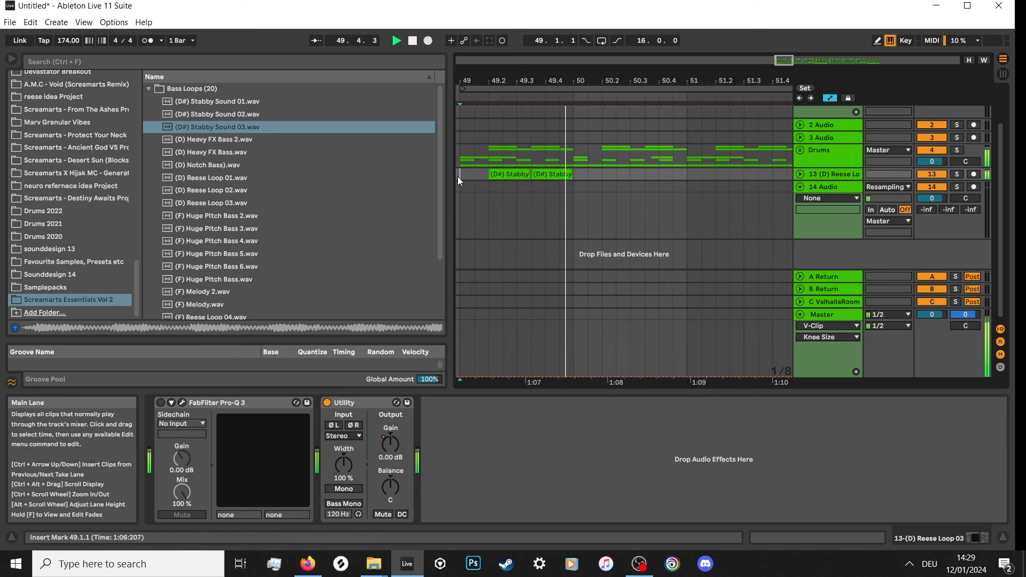
key("space")
key("space")
Copy the pair of Stabby Sound 03 clips to 50.2 on the Reese track.
left_click_drag(486, 179, 579, 175)
key("space")
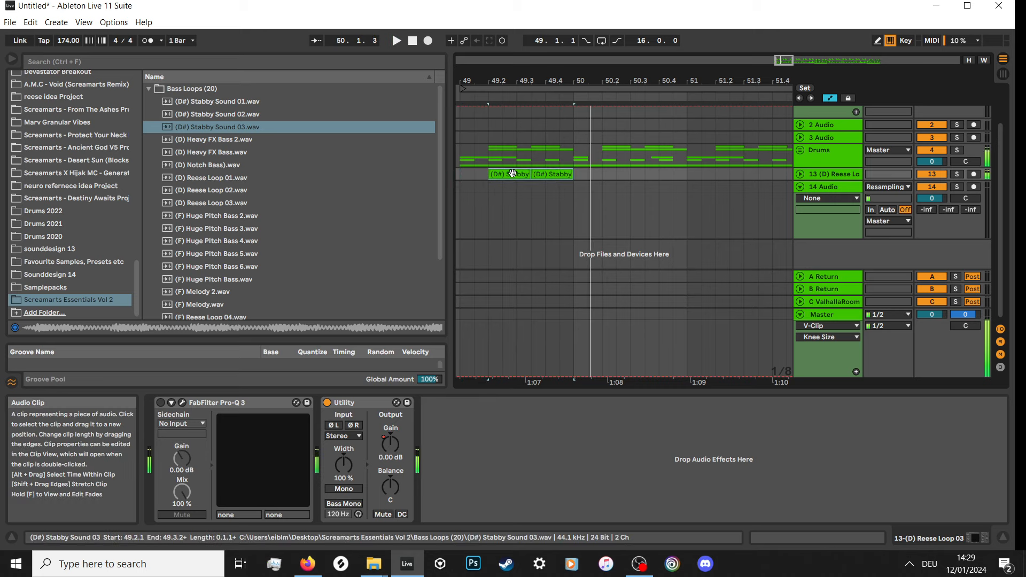
left_click(633, 174)
key("ctrl+v")
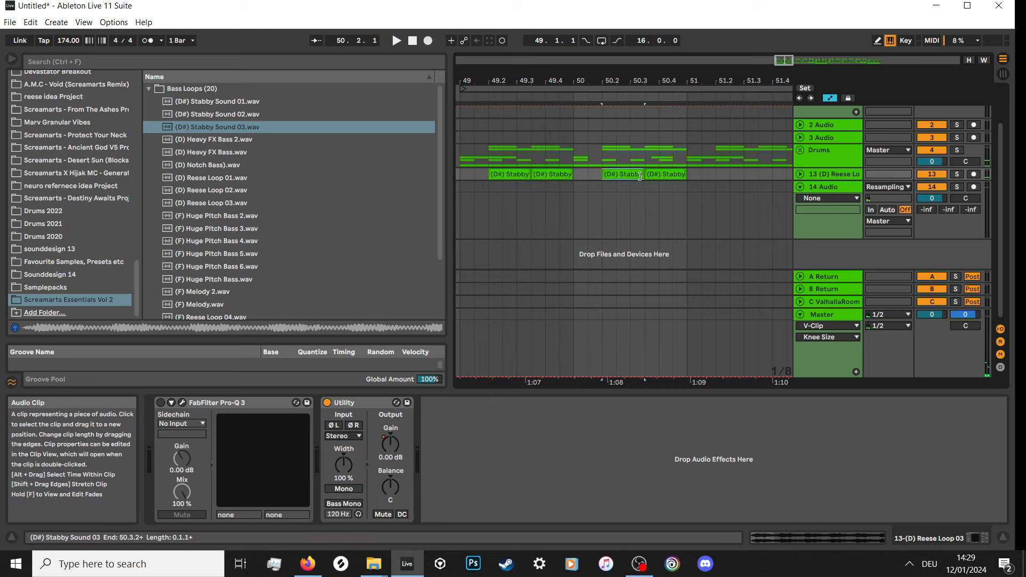
Shorten the stab at 50.2 to two sixteenths, duplicate it directly behind itself on the Reese track and play it.
key("ctrl+d")
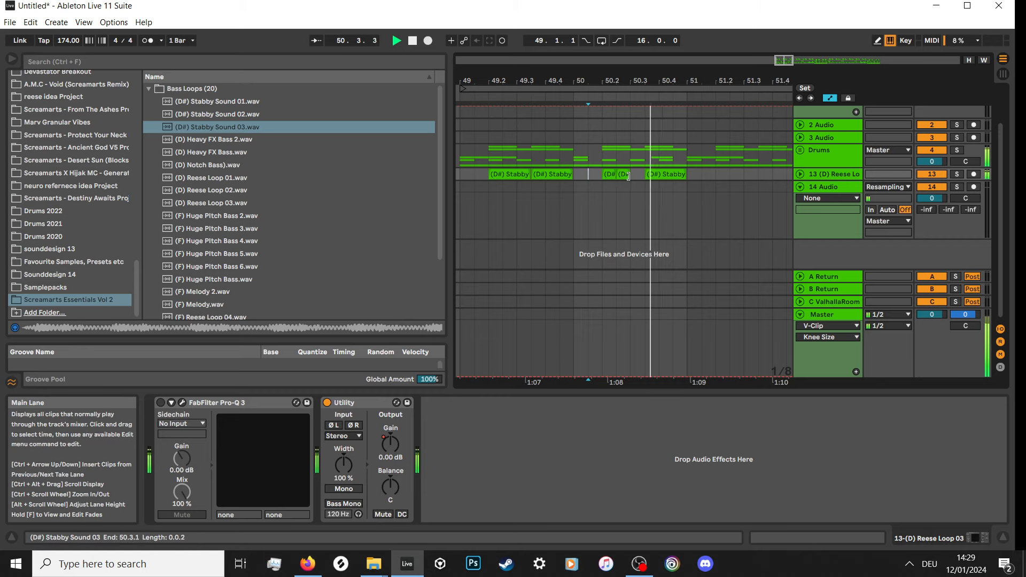
key("space")
scroll(598, 181, "down", 3)
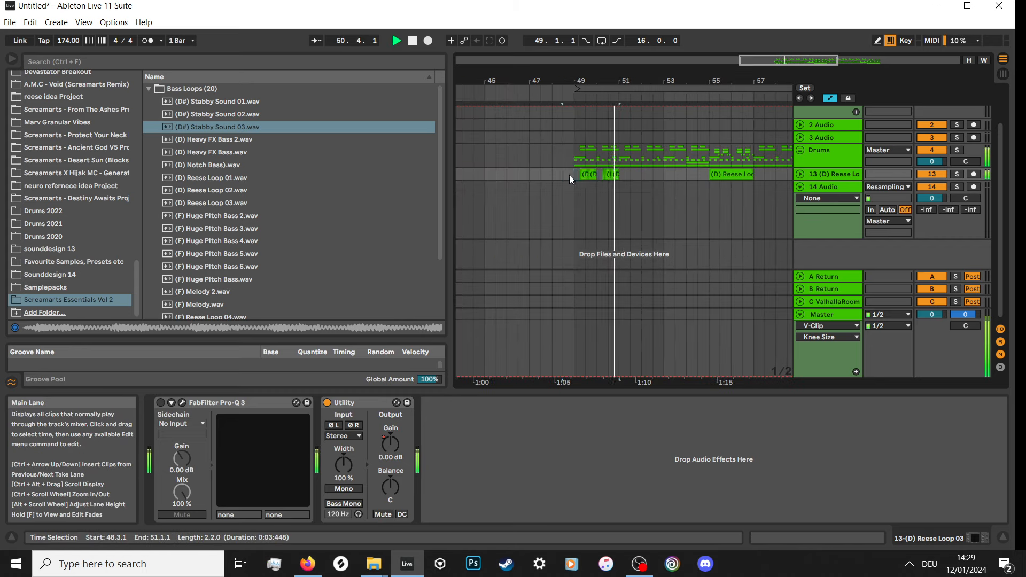
left_click_drag(569, 175, 611, 175)
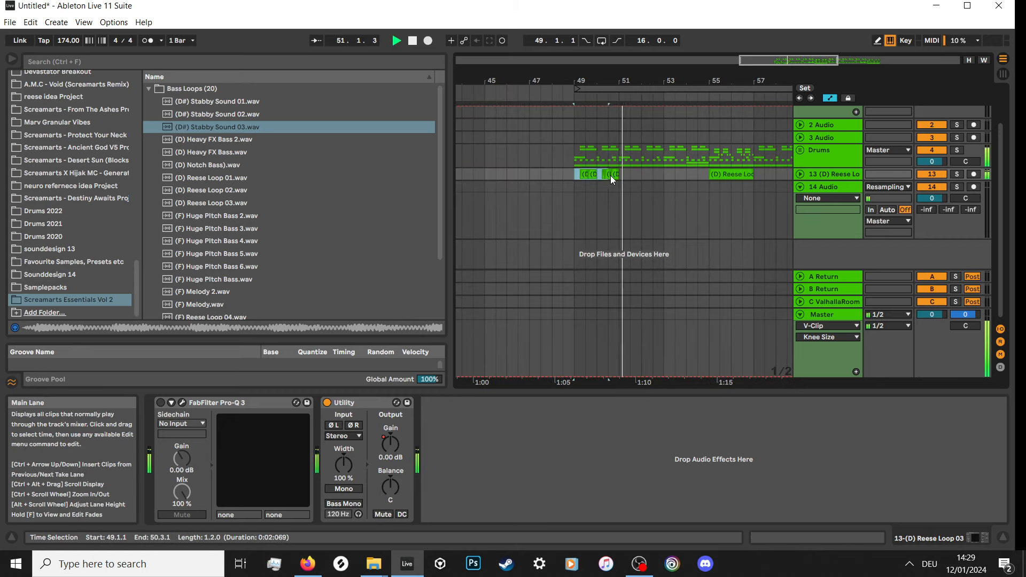
key("space")
Audition the Heavy FX Bass, Reese Loop 03 and Huge Pitch Bass 3 to 6 samples in the Bass Loops folder.
left_click(252, 139)
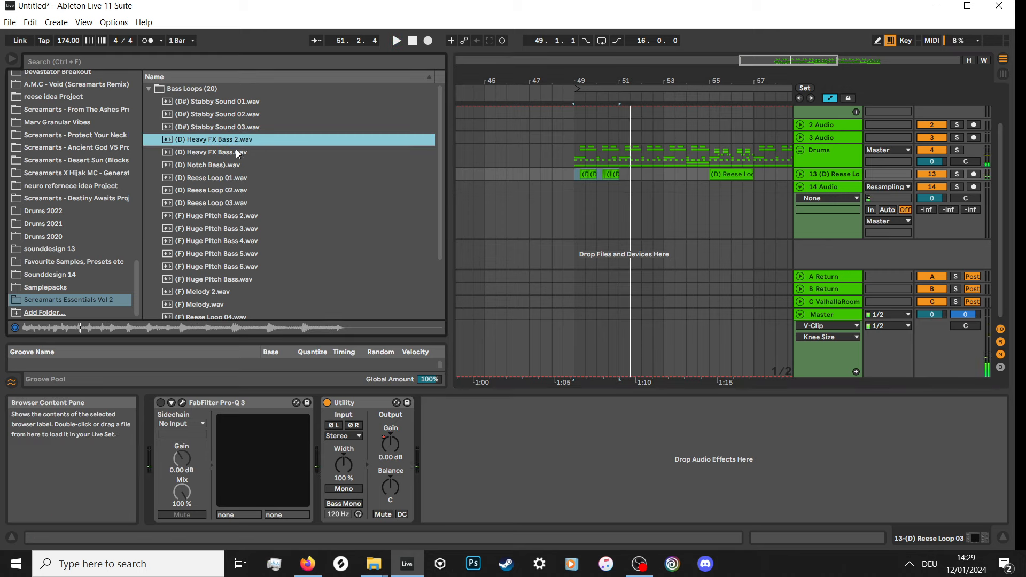
left_click(228, 152)
scroll(235, 148, "down", 1)
left_click(226, 178)
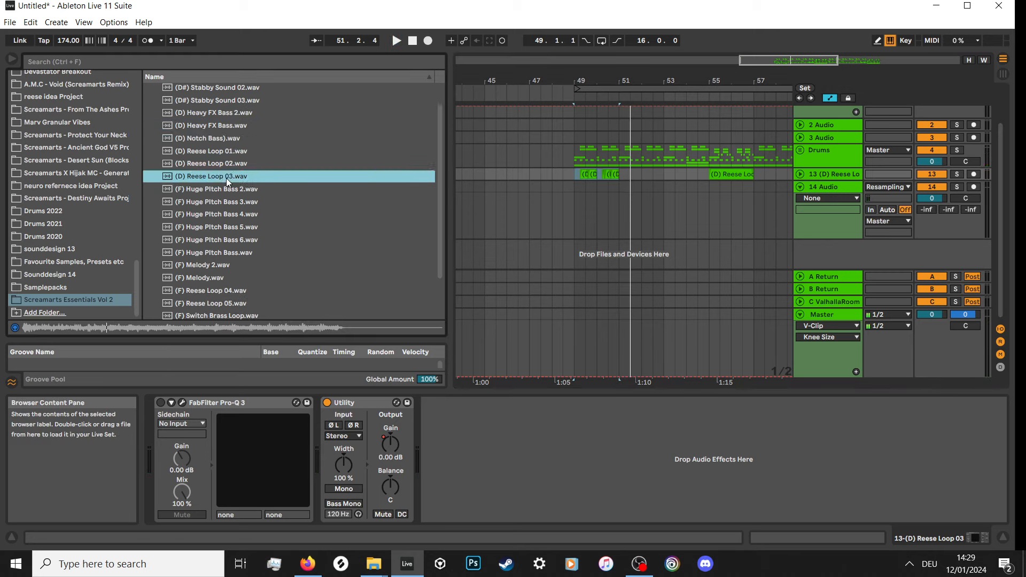
scroll(229, 184, "down", 1)
left_click(236, 192)
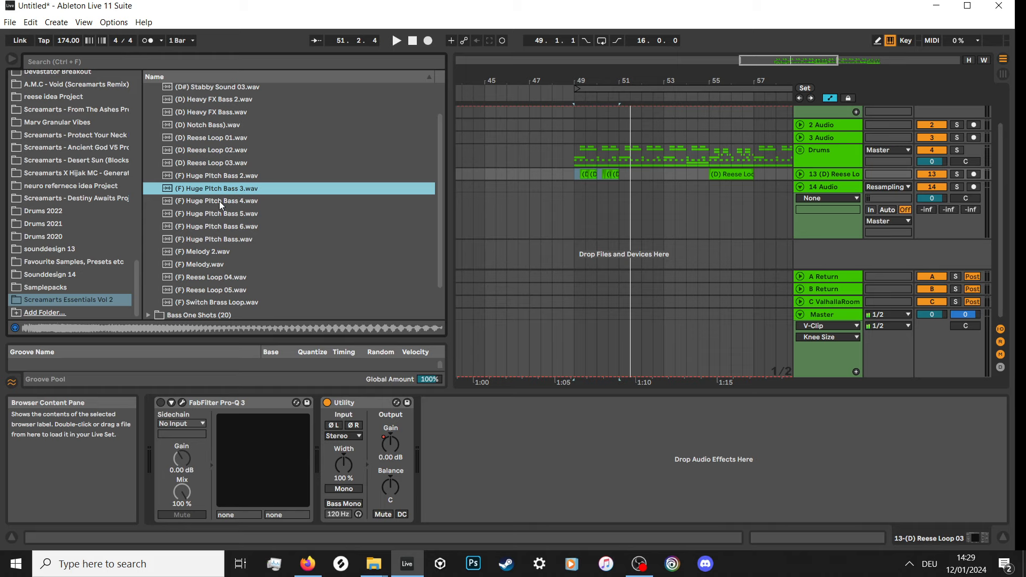
left_click(219, 202)
left_click(223, 214)
scroll(226, 211, "down", 1)
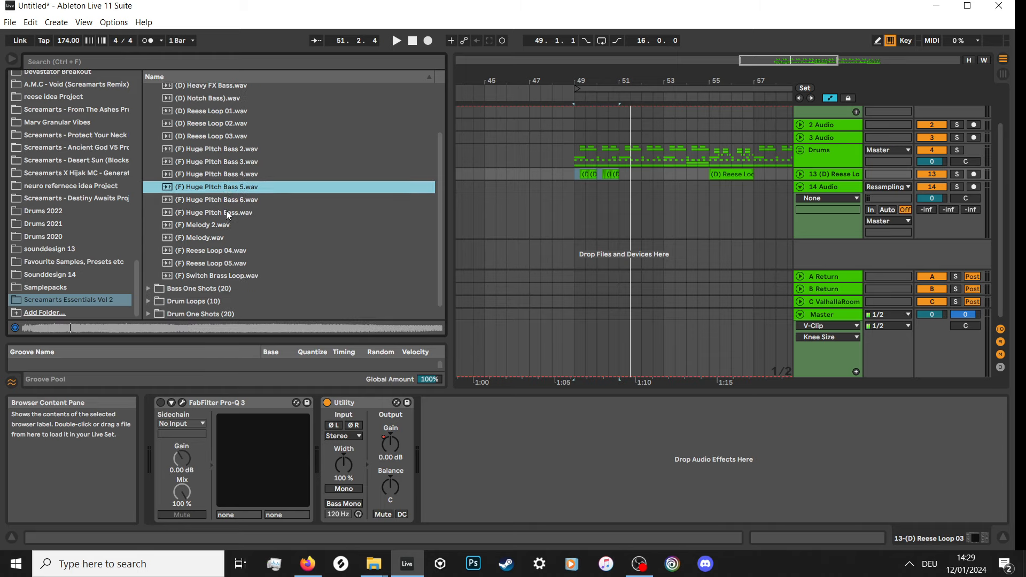
left_click(225, 200)
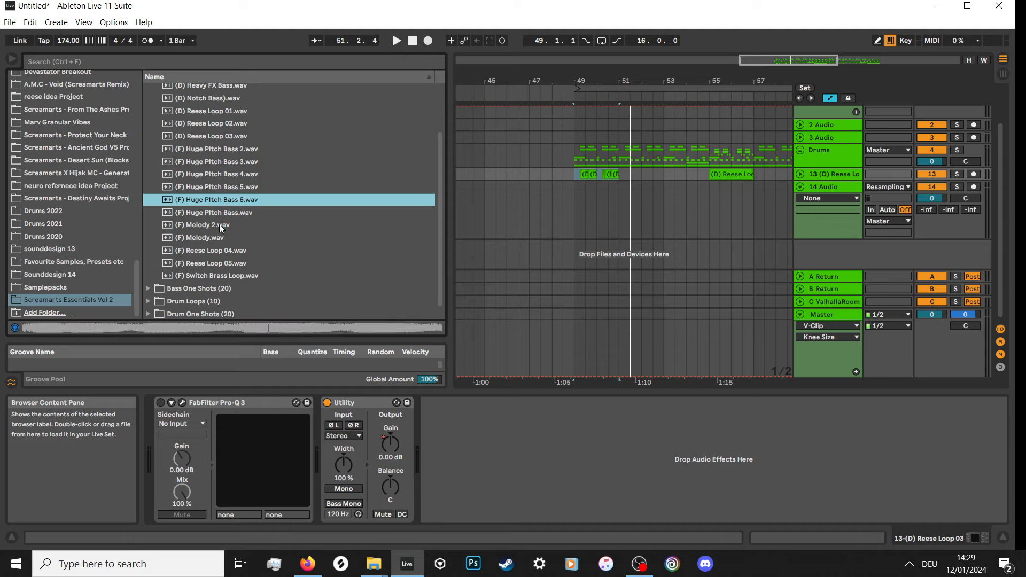
Audition Melody 2, Melody and Reese Loop 04, and place Reese Loop 04 at 51.1.1 on the empty audio track.
left_click(219, 224)
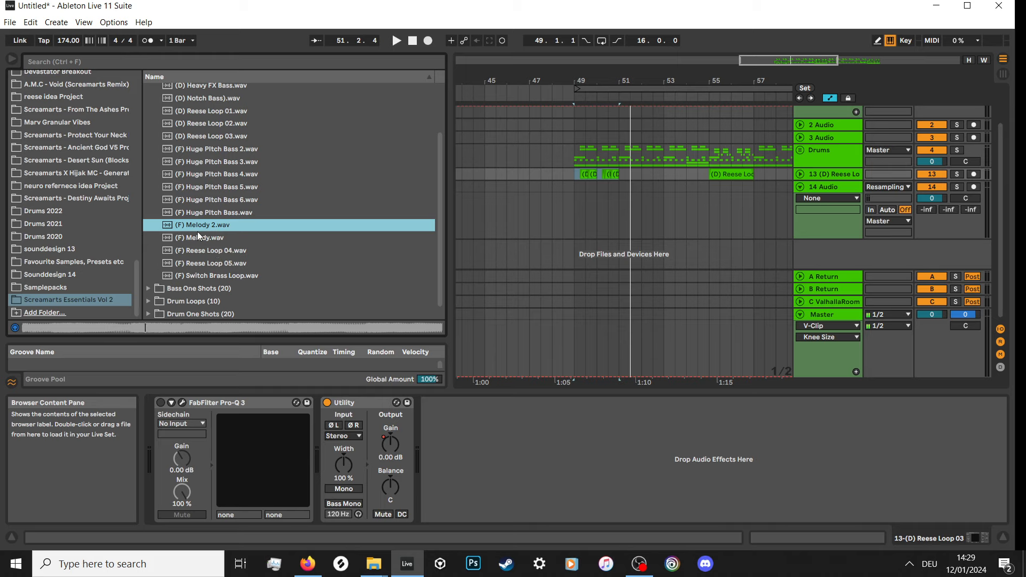
left_click(200, 239)
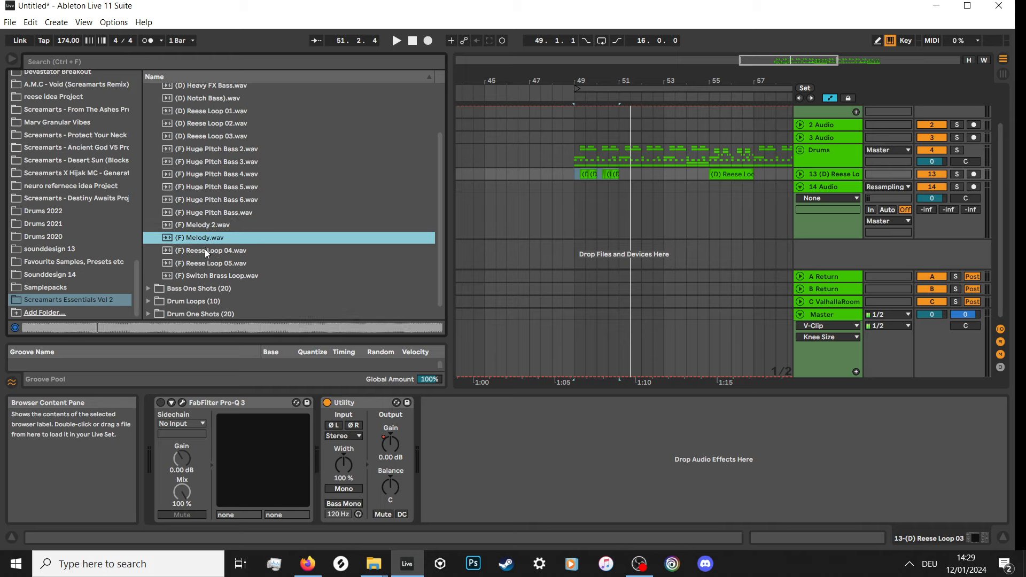
left_click(204, 249)
scroll(204, 248, "down", 1)
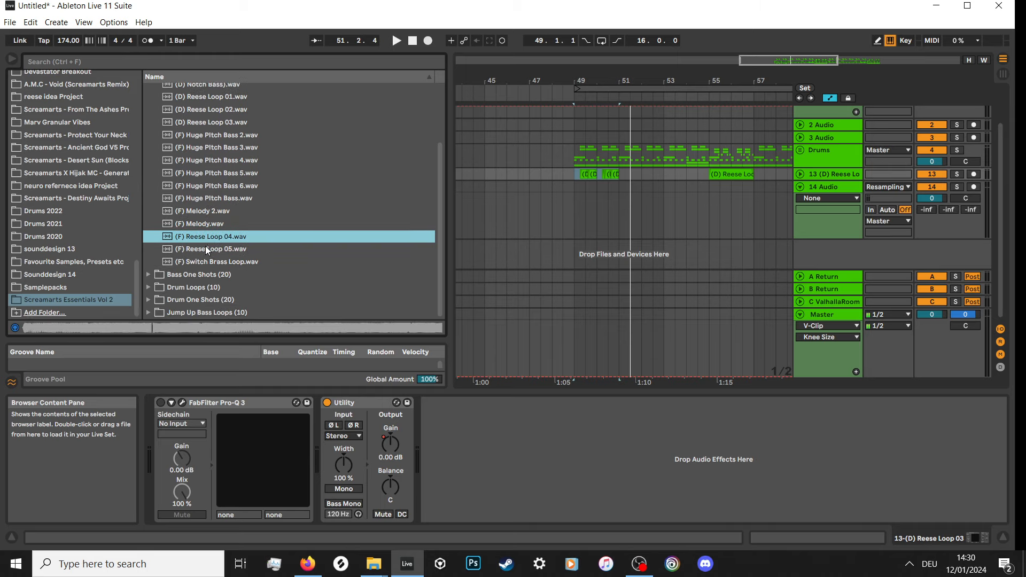
left_click_drag(196, 239, 619, 190)
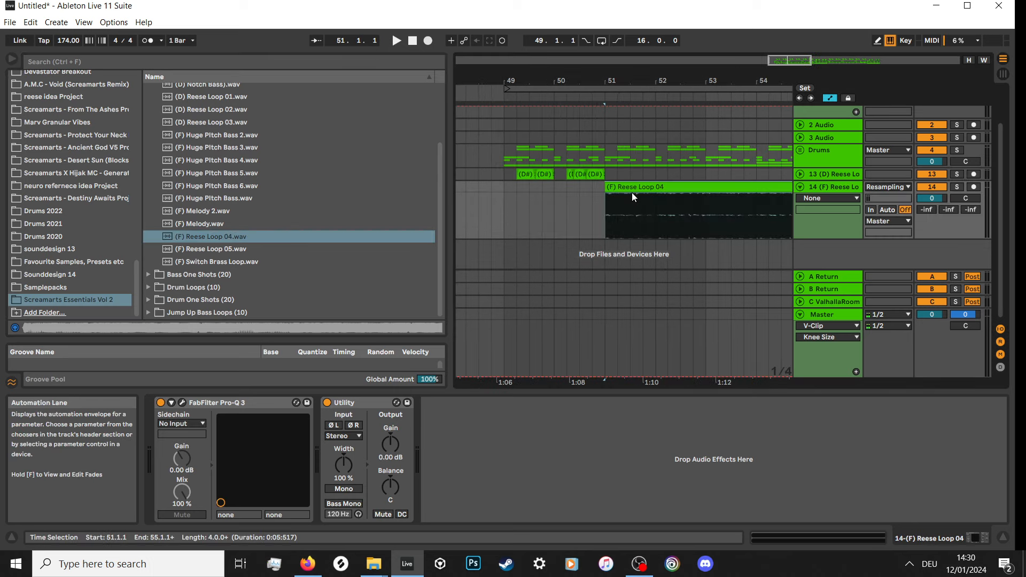
Insert a MIDI track below the audio tracks, search the plug-ins for serum and load Serum_x64 onto it.
right_click(831, 258)
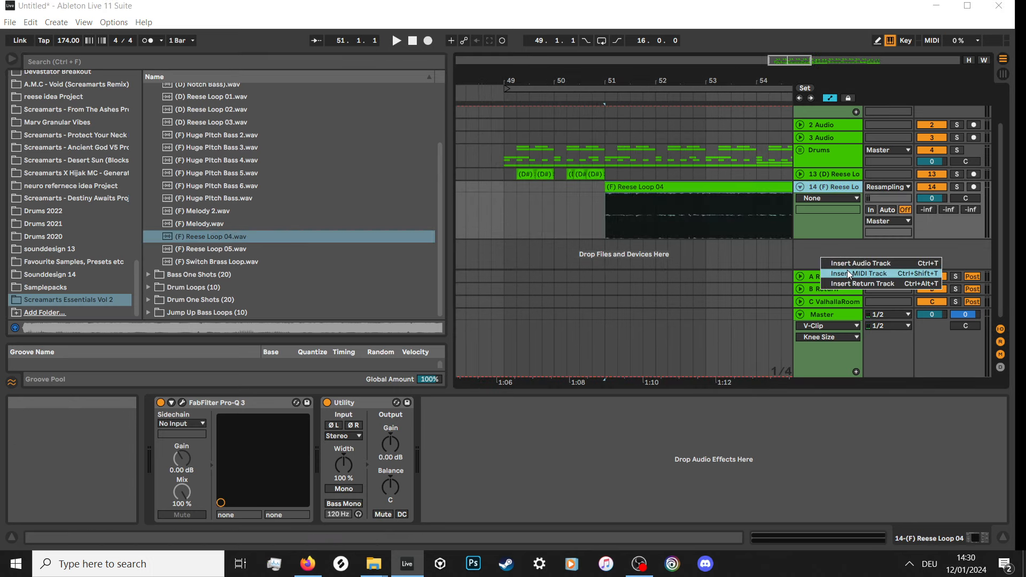
left_click(848, 270)
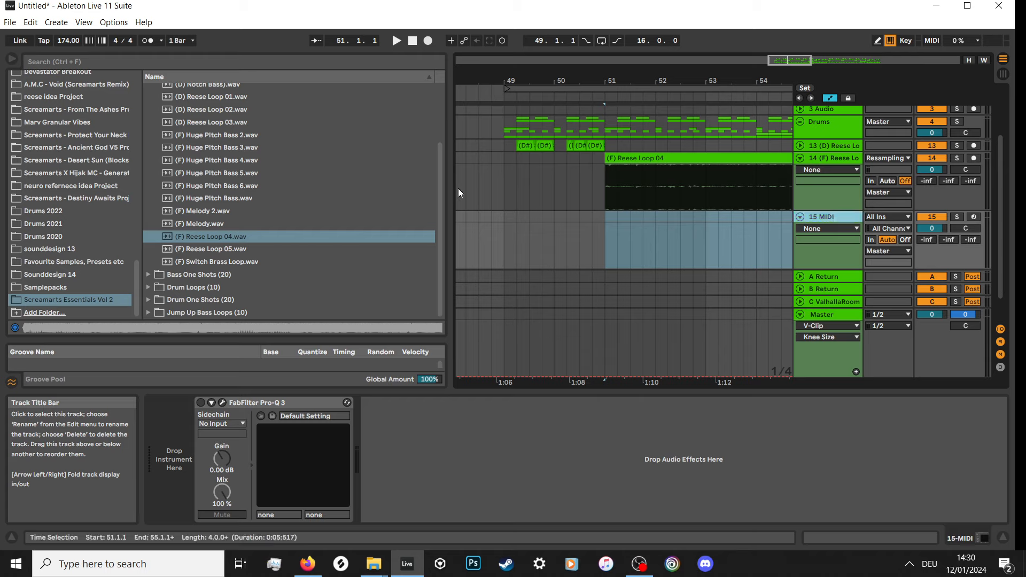
left_click(258, 63)
type("serum")
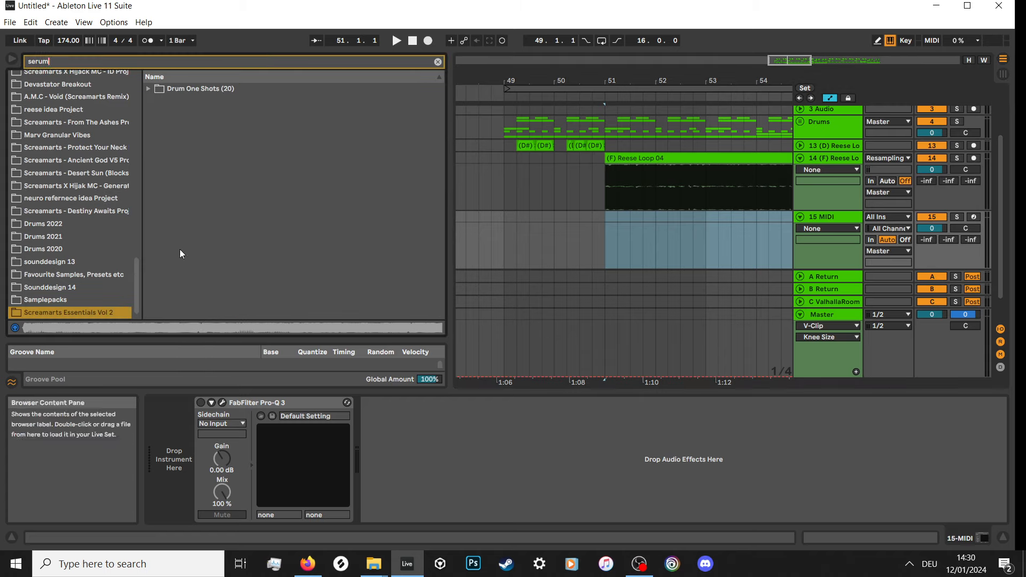
left_click(128, 283)
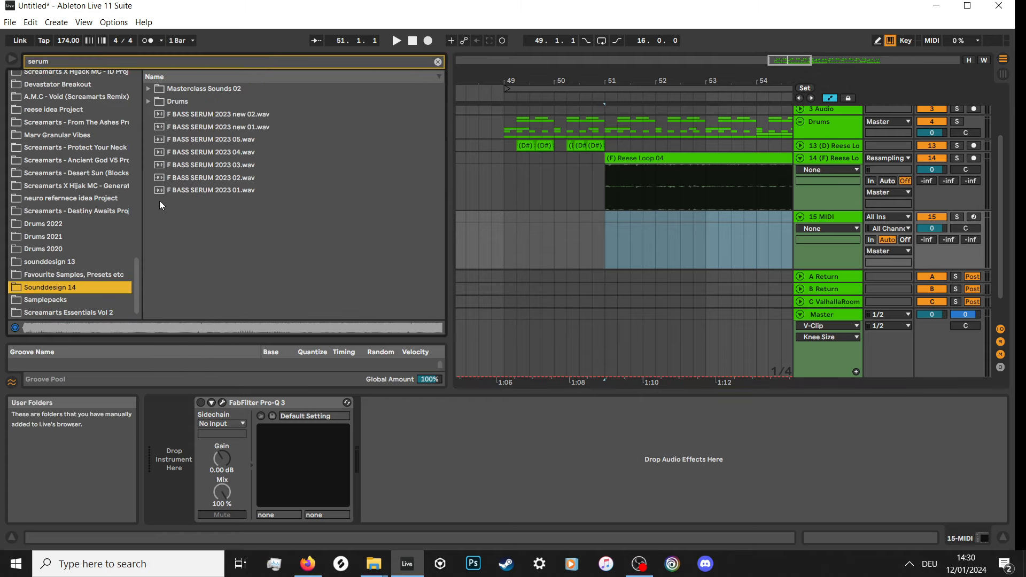
left_click_drag(139, 276, 132, 93)
left_click(37, 278)
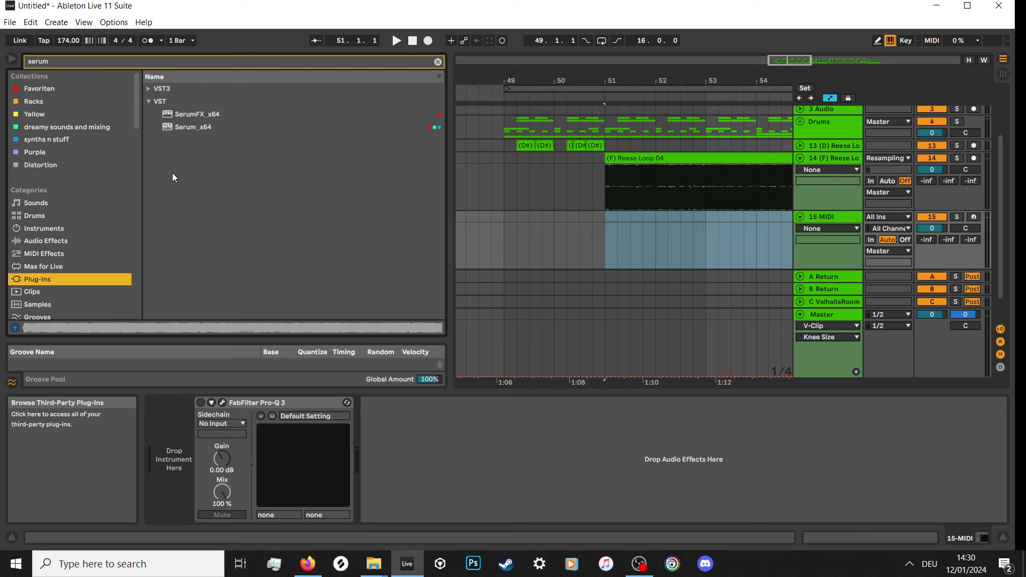
left_click_drag(189, 128, 808, 239)
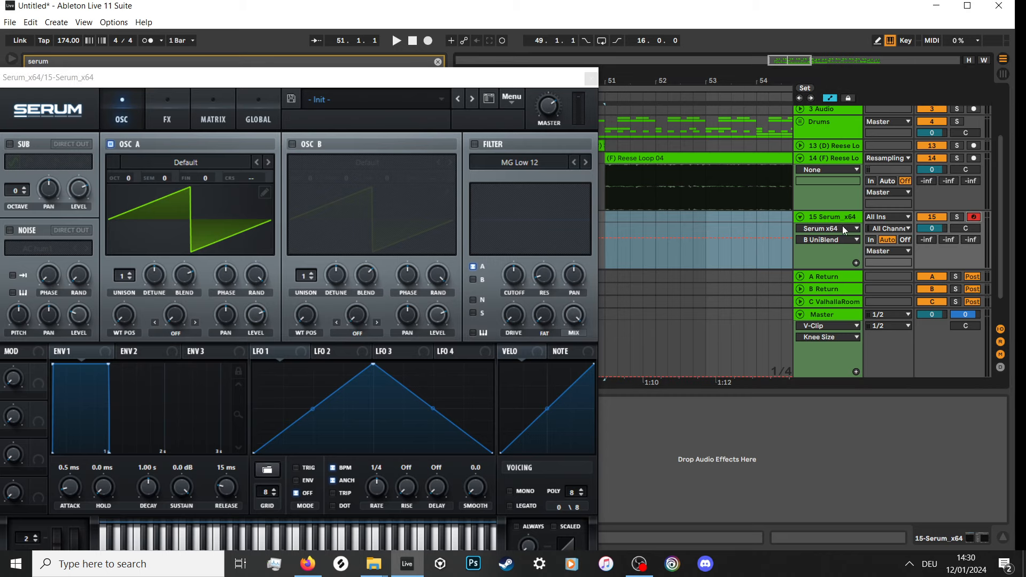
Record a short D3 note on the Serum track in bar 52, inspect it in the note editor and close Serum's window.
left_click(681, 249)
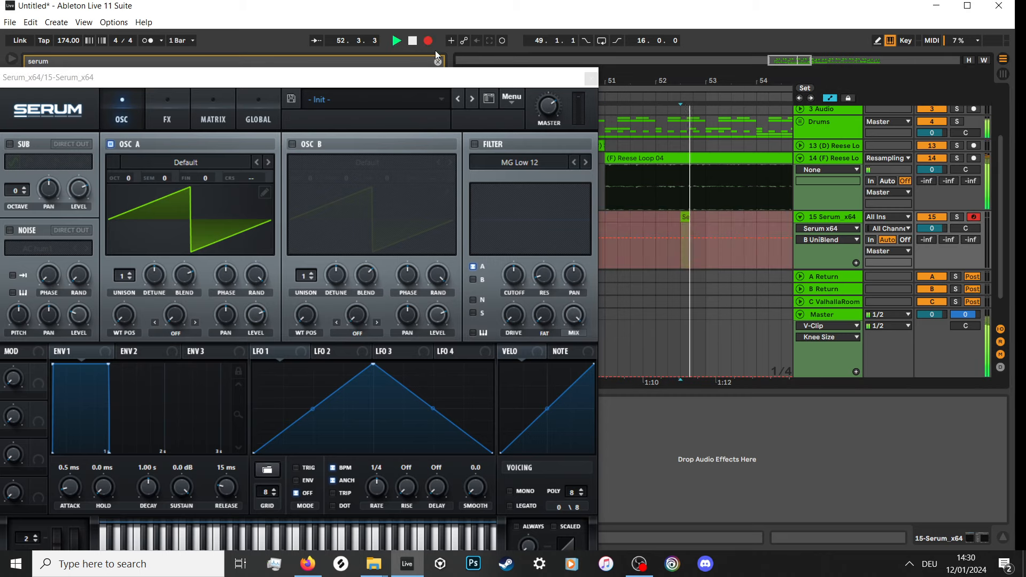
scroll(692, 215, "up", 3)
double_click(693, 215)
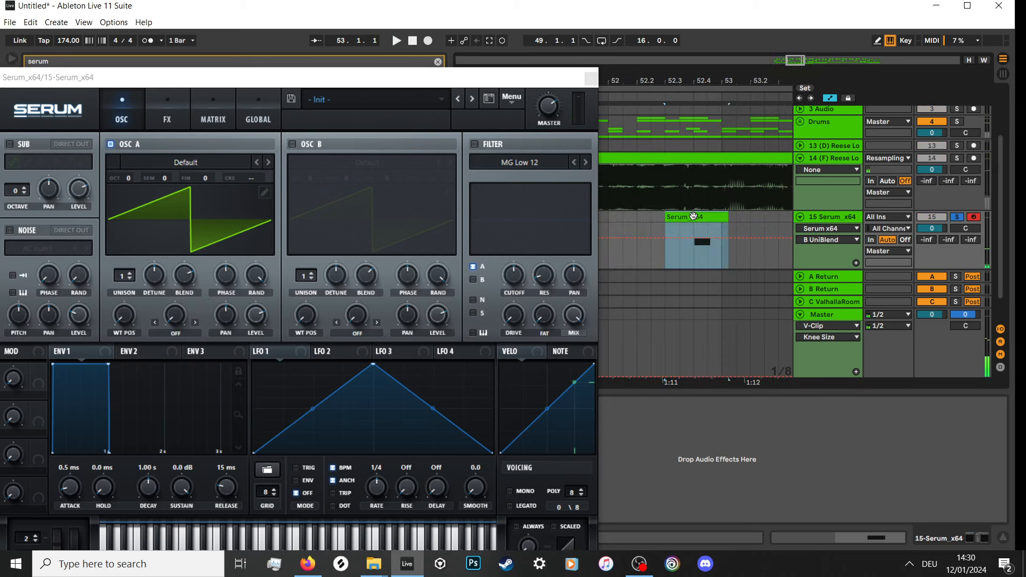
left_click(590, 80)
left_click_drag(689, 312, 673, 328)
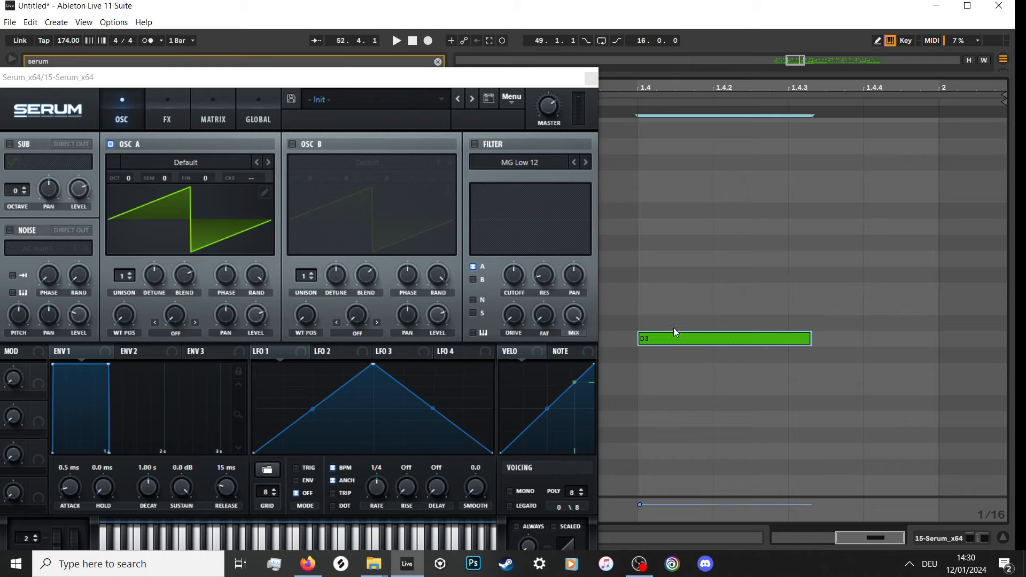
left_click(591, 79)
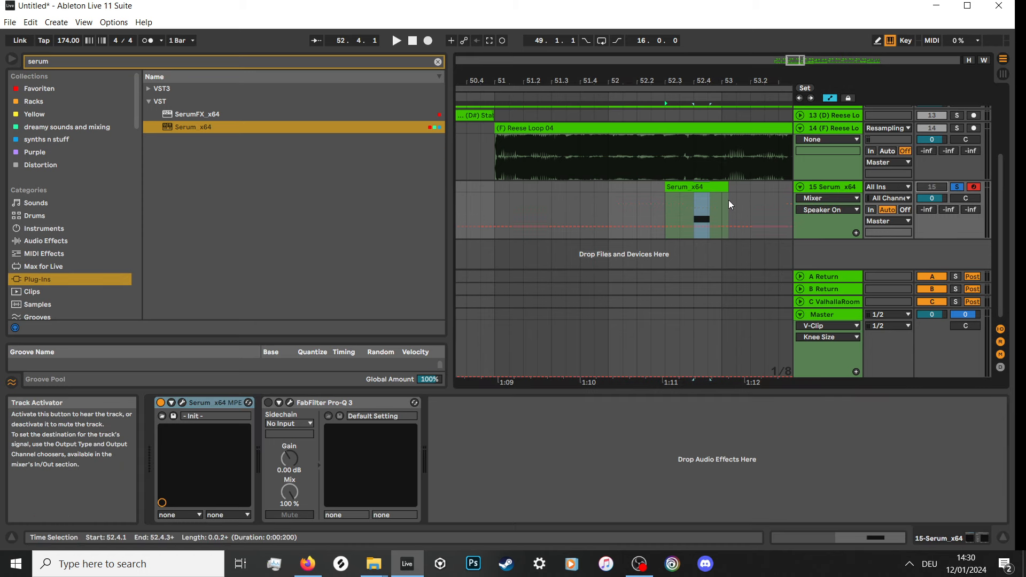
Transpose the Reese Loop 04 clip to -3 semitones.
scroll(564, 155, "up", 1)
double_click(564, 155)
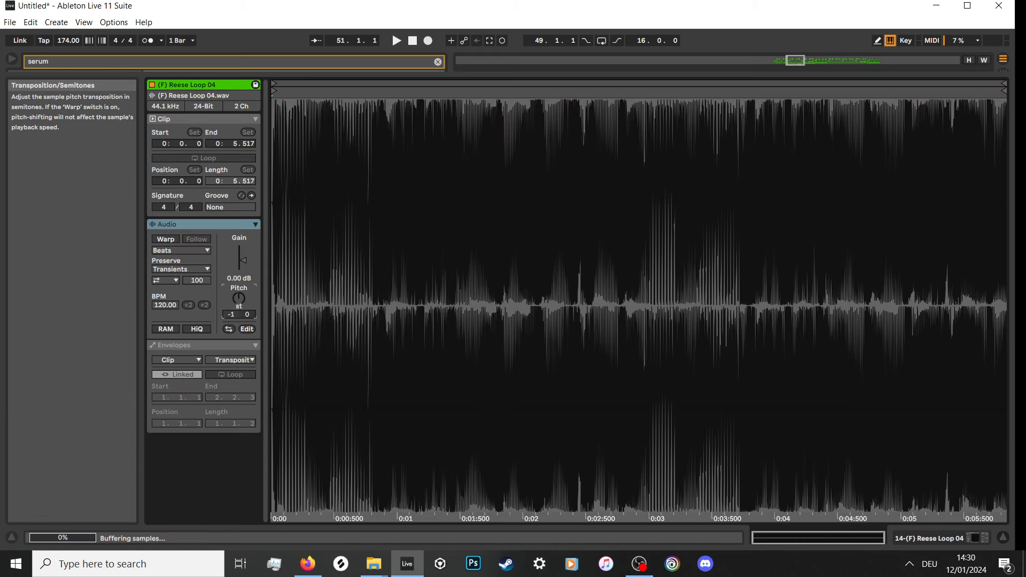
key("shift+Tab")
scroll(509, 146, "down", 5)
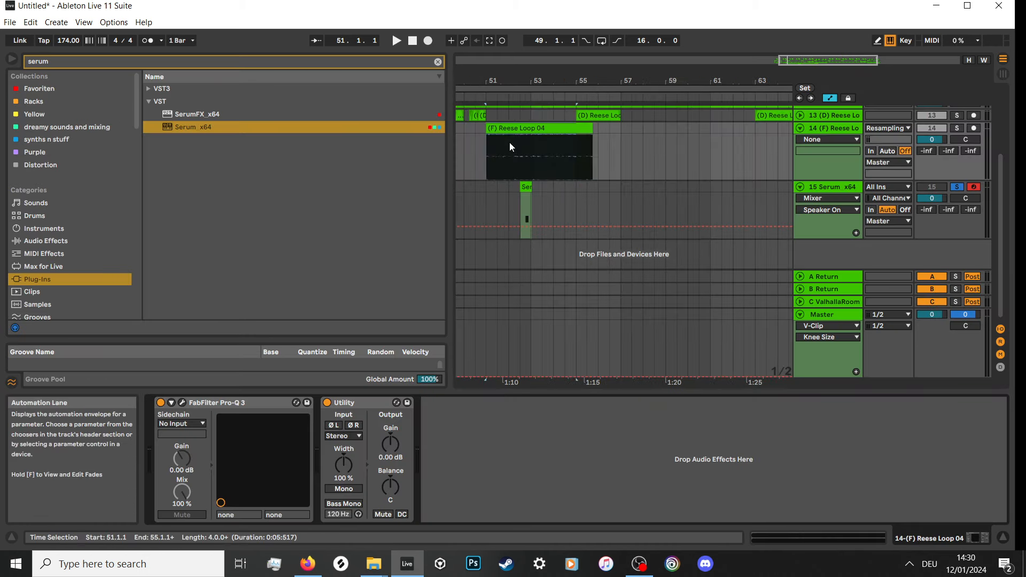
Play Reese Loop 04 in solo and turn off FabFilter Pro-Q 3 on its track.
key("space")
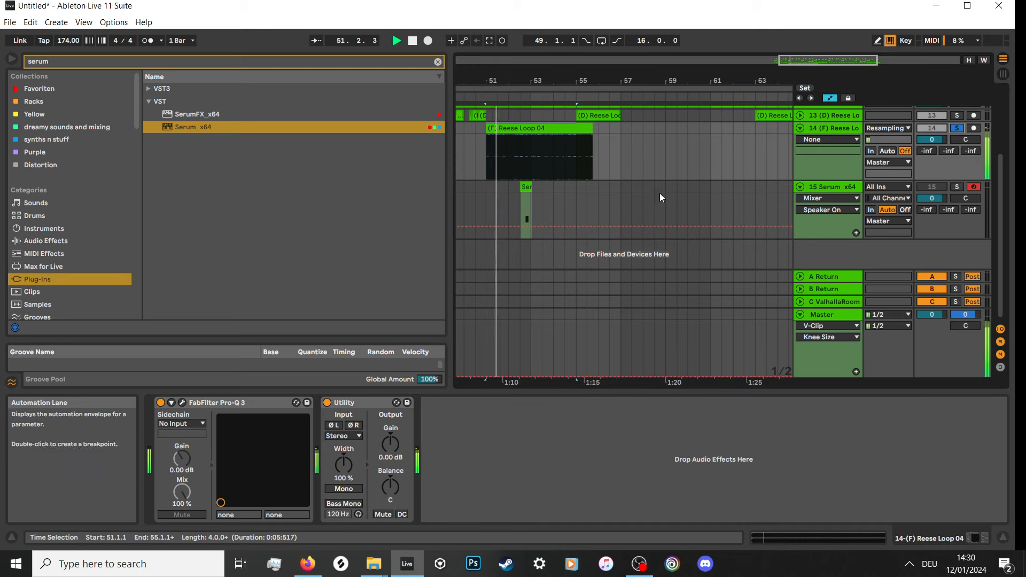
scroll(563, 159, "up", 2)
left_click(161, 402)
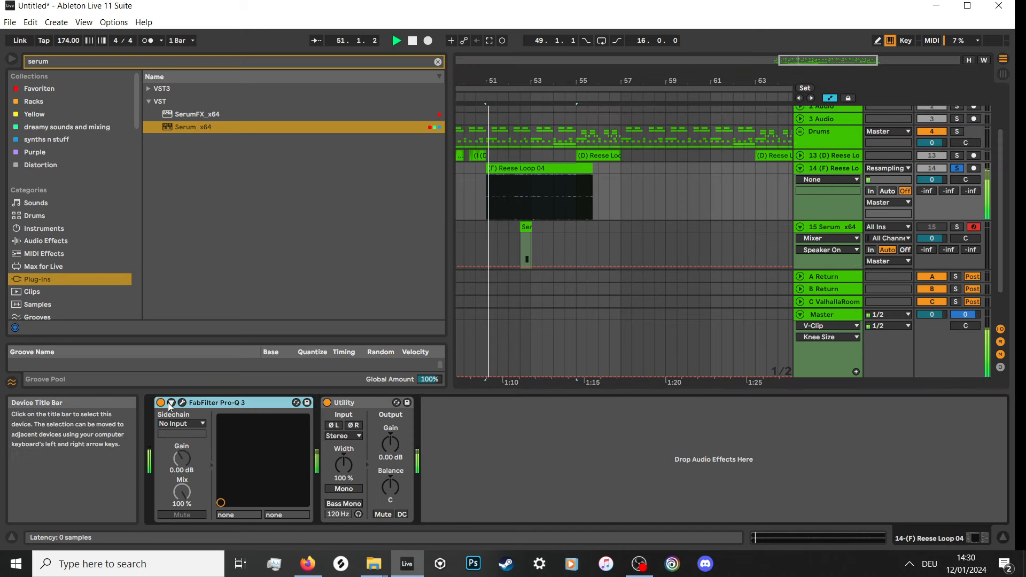
scroll(553, 194, "down", 3)
scroll(550, 178, "up", 3)
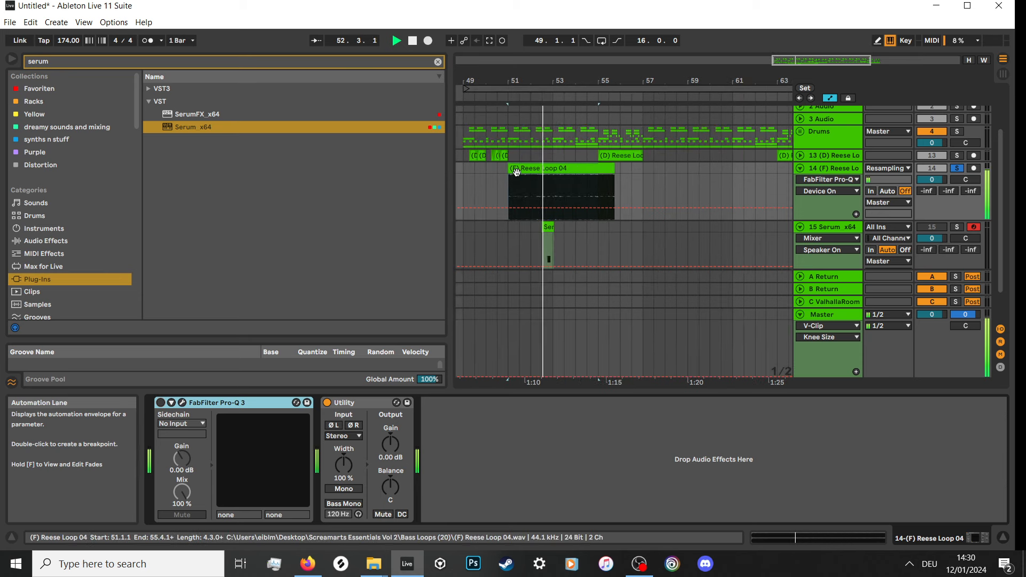
Trim the Reese Loop 04 clip to end at 52.1, unsolo its track and move the clip onto the Reese track.
mouse_move(512, 168)
left_mouse_down()
mouse_move(566, 167)
mouse_move(531, 168)
left_mouse_up()
key("space")
key("space")
left_click(956, 168)
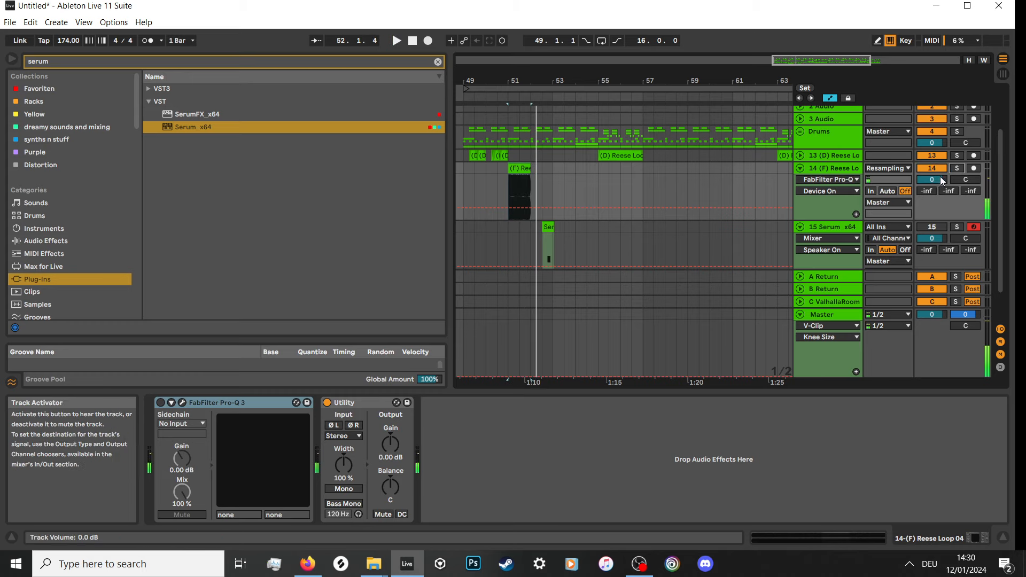
left_click_drag(523, 174, 522, 159)
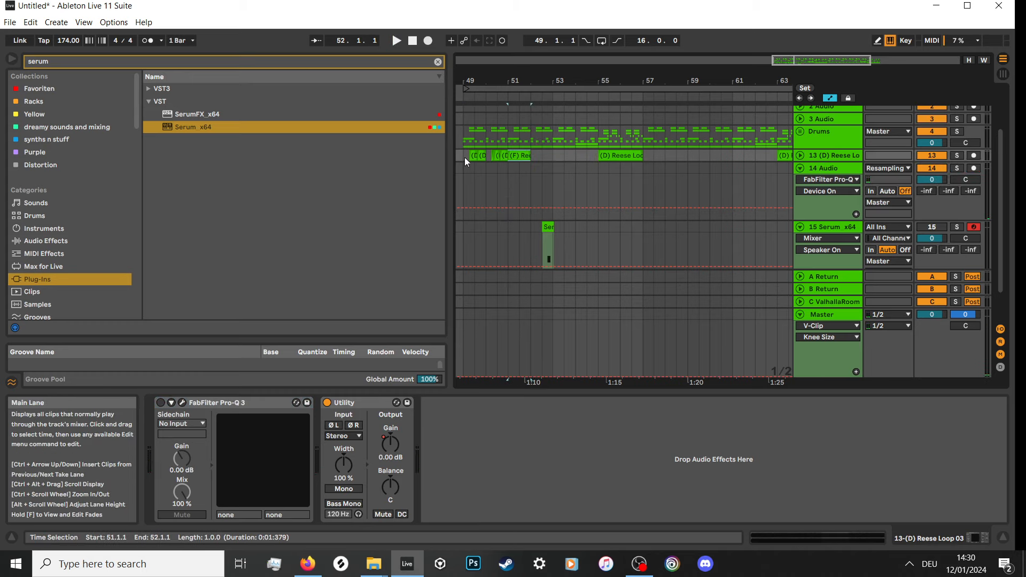
Play the arrangement from 49.1.1 and copy the Reese Loop 04 clip from bar 51 to 53.1.1.
left_click(464, 157)
key("space")
scroll(551, 167, "down", 3)
scroll(538, 166, "up", 3)
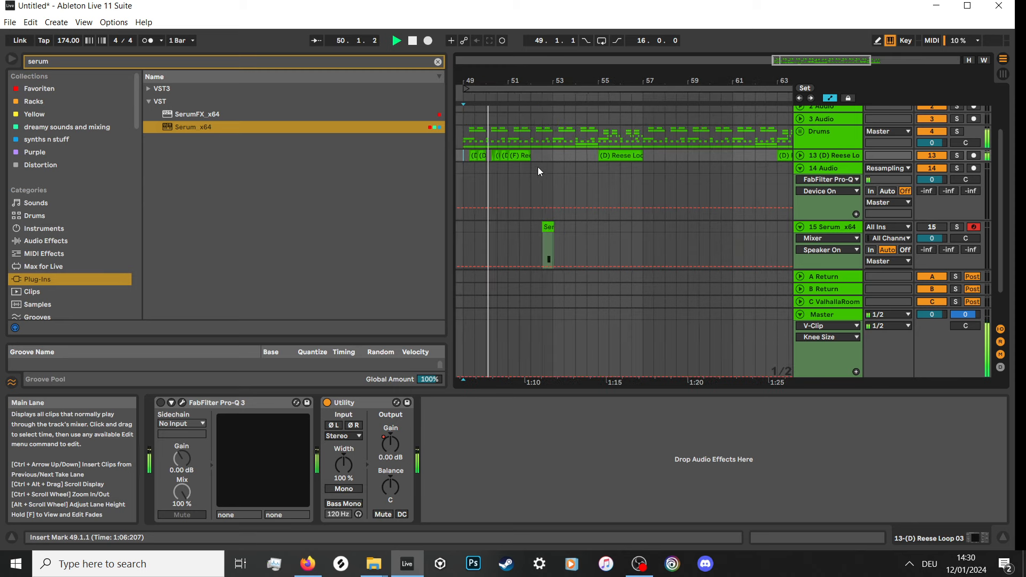
left_click(520, 156)
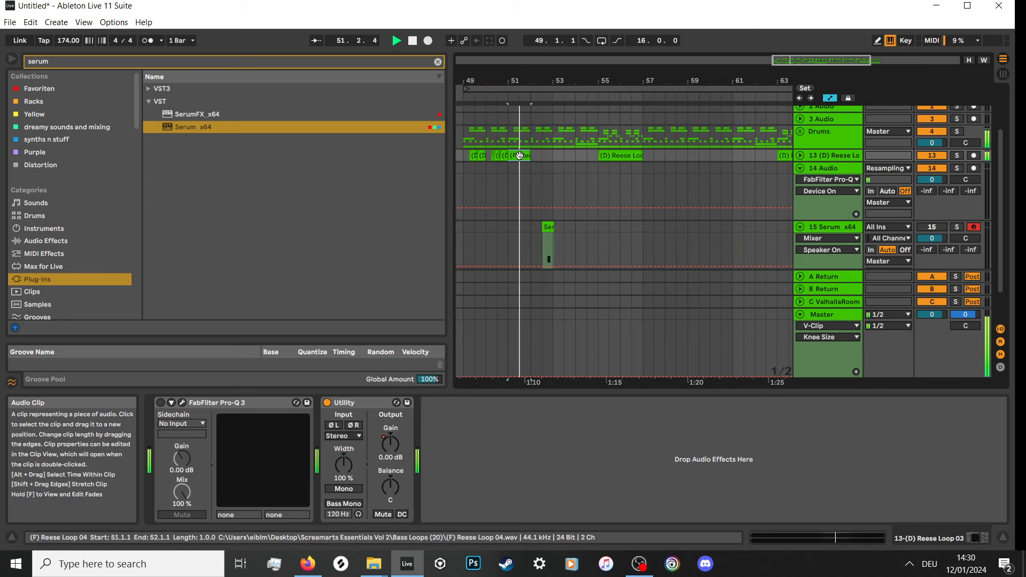
left_click_drag(518, 156, 553, 155)
key("space")
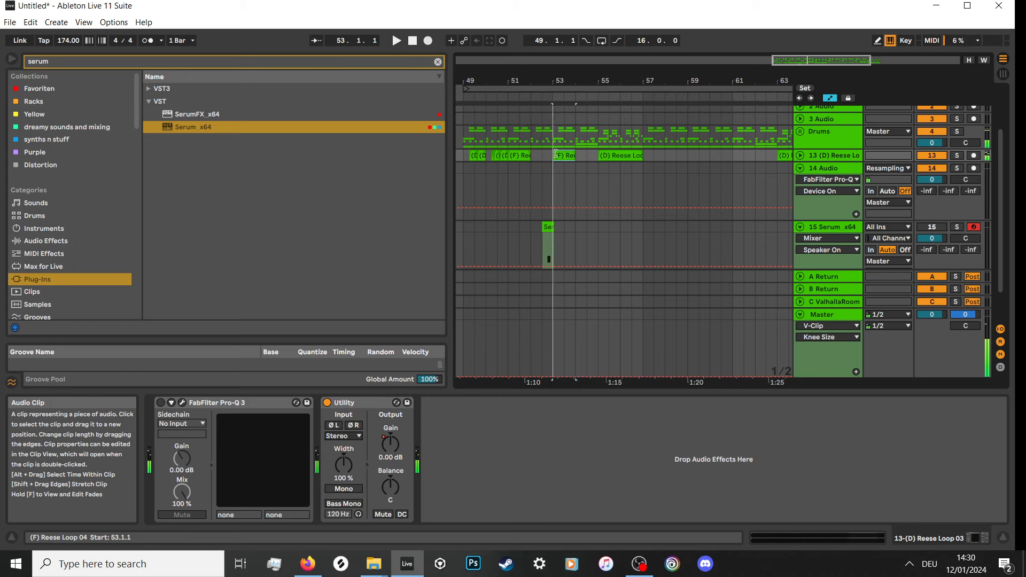
key("space")
Unfold and solo the Reese track, and cut the copied Reese Loop 04 clip to the sample's tail, starting within bar 52.
left_click_drag(793, 156, 797, 155)
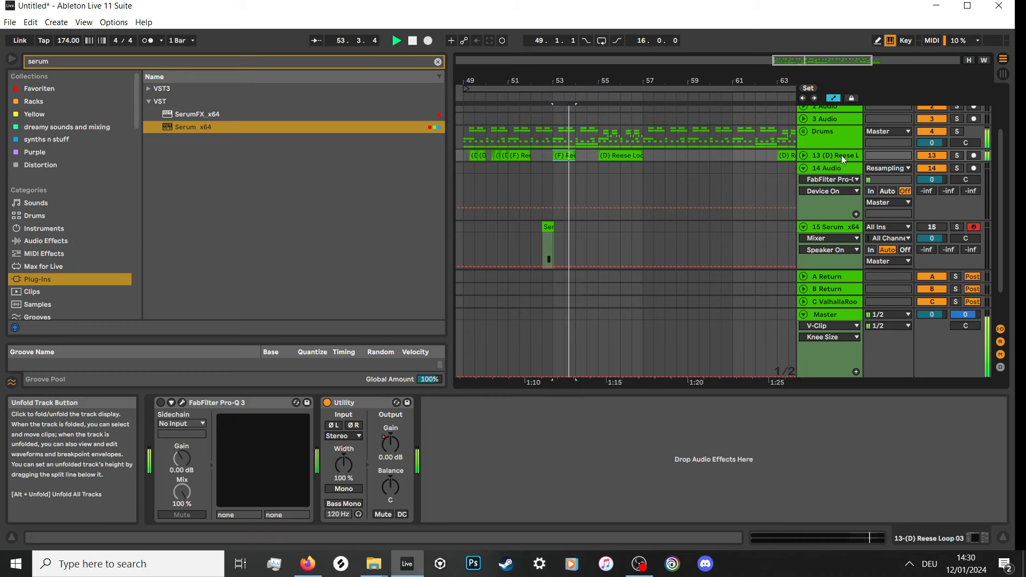
left_click(802, 155)
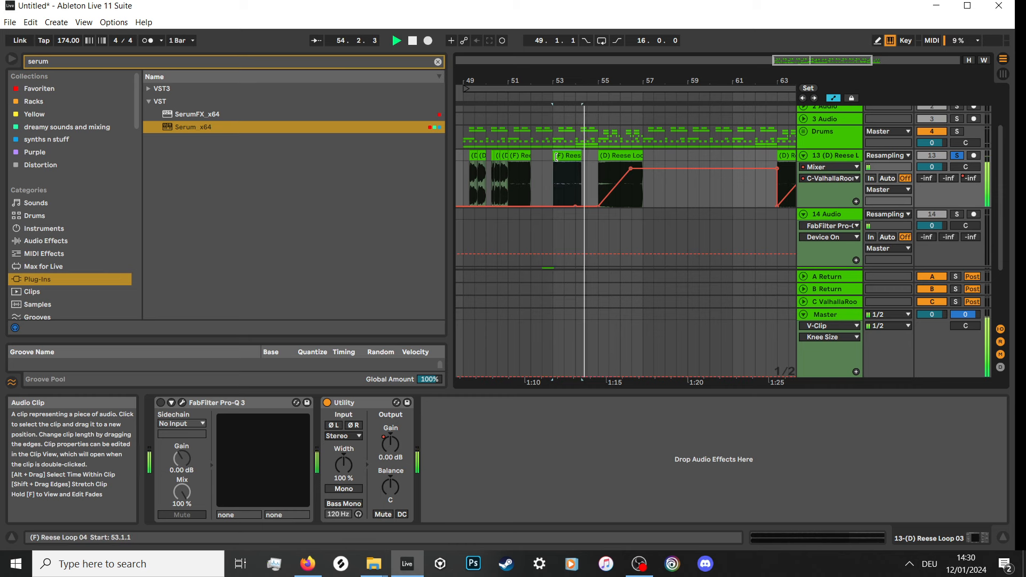
key("space")
key("space")
mouse_move(556, 157)
left_mouse_down()
mouse_move(575, 156)
mouse_move(537, 157)
left_mouse_up()
key("space")
key("space")
Move the cut Reese Loop 04 tail clip so it ends at 53.1.1, transpose it to +4 semitones and play it.
double_click(539, 156)
key("space")
key("space")
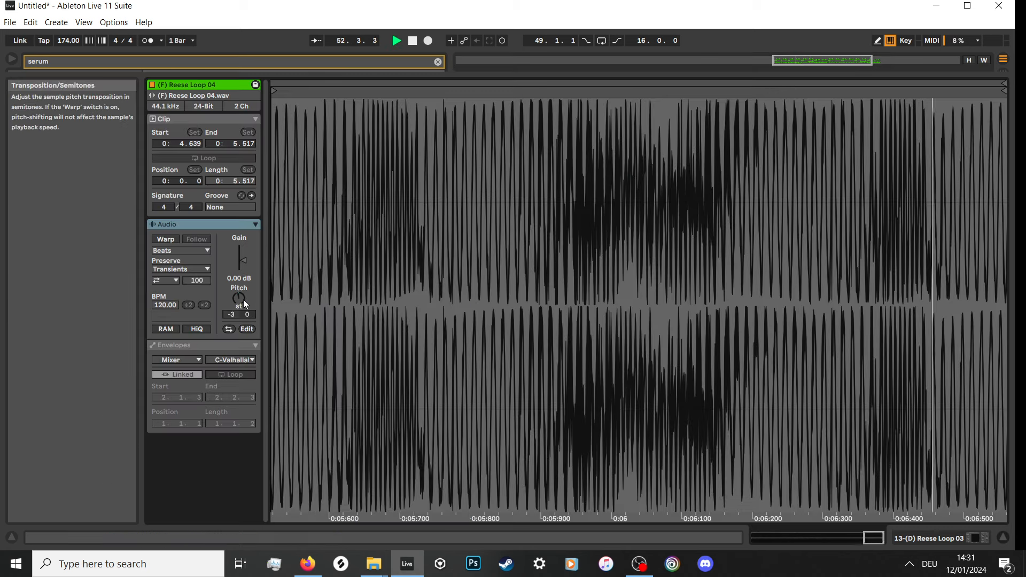
left_click_drag(242, 302, 242, 280)
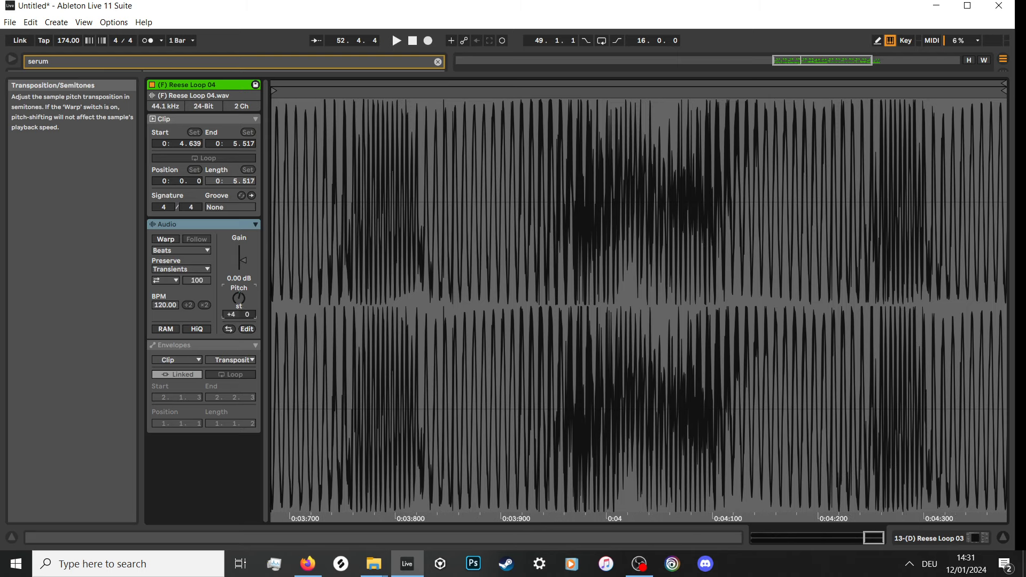
key("shift+Tab")
key("space")
left_click_drag(537, 111, 547, 112)
key("ctrl+z")
key("space")
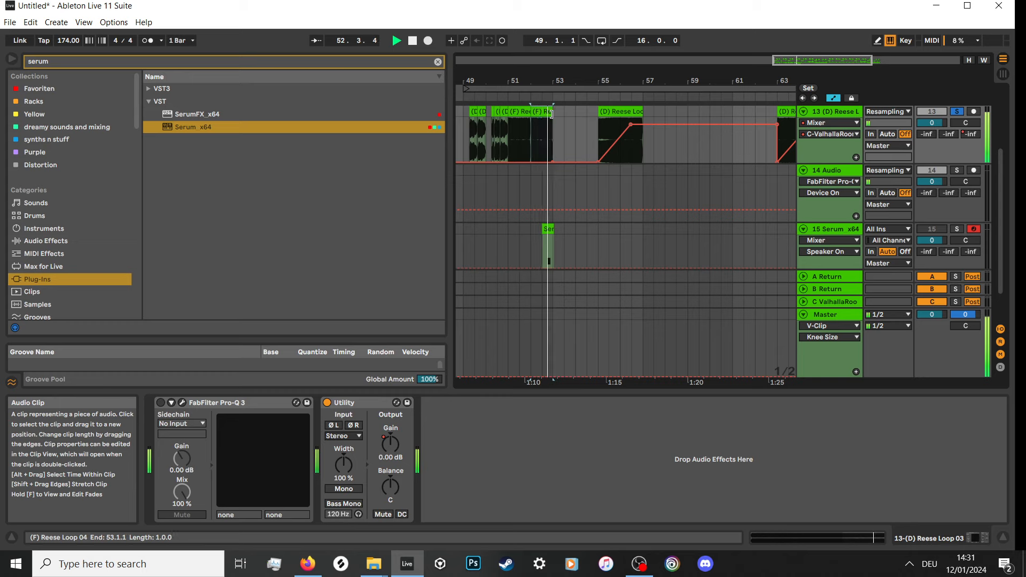
Unsolo the Reese track and play the full arrangement from 49.1.1.
left_click(464, 113)
key("space")
left_click(957, 112)
key("space")
Copy the stab clips in bars 49 and 50 on the Reese track to 53.1.1.
scroll(576, 166, "down", 8)
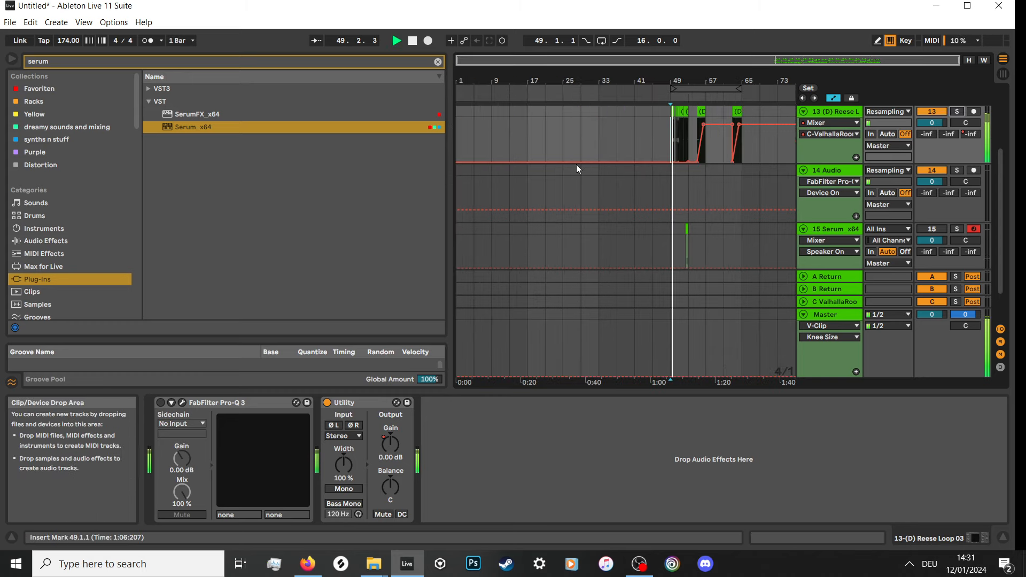
scroll(758, 159, "up", 1)
scroll(743, 159, "up", 2)
scroll(585, 164, "up", 4)
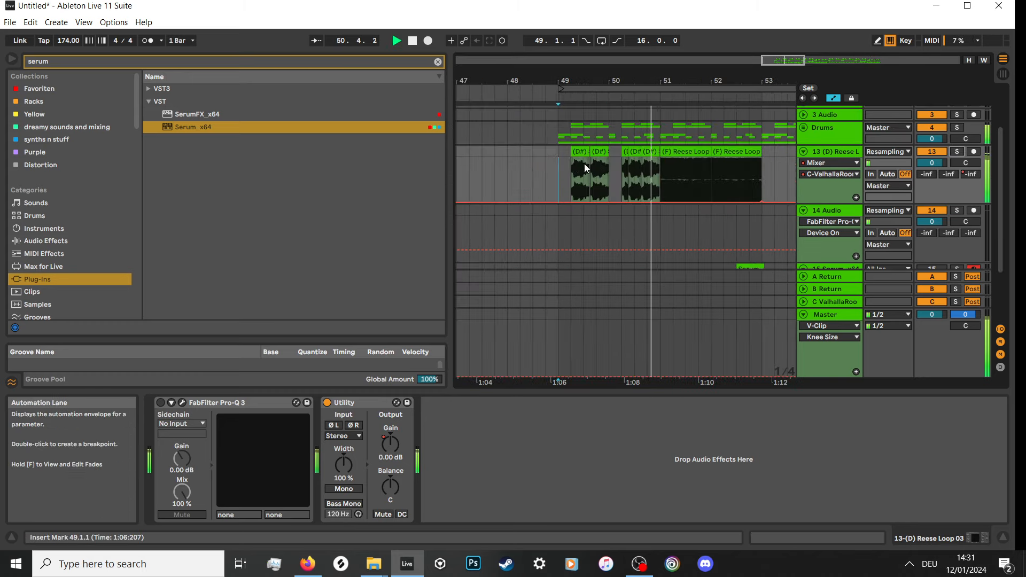
left_click_drag(561, 163, 659, 164)
scroll(550, 160, "down", 2)
left_click_drag(562, 152, 648, 153)
scroll(558, 177, "down", 5)
scroll(762, 172, "up", 3)
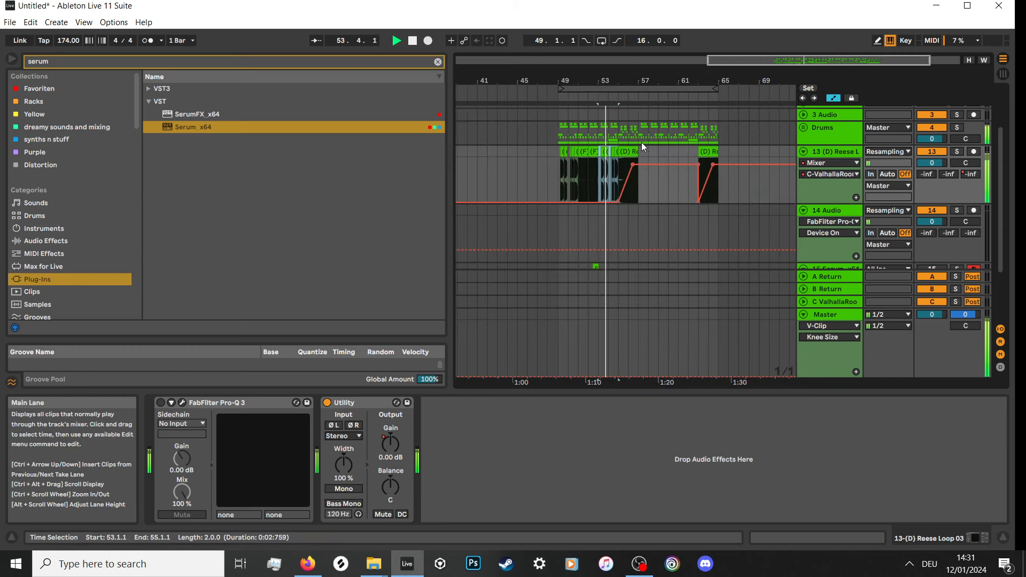
Copy the Reese track's section from 49.1.1 to 55.1.1 and paste it at 57.1.1.
left_click_drag(557, 157, 616, 155)
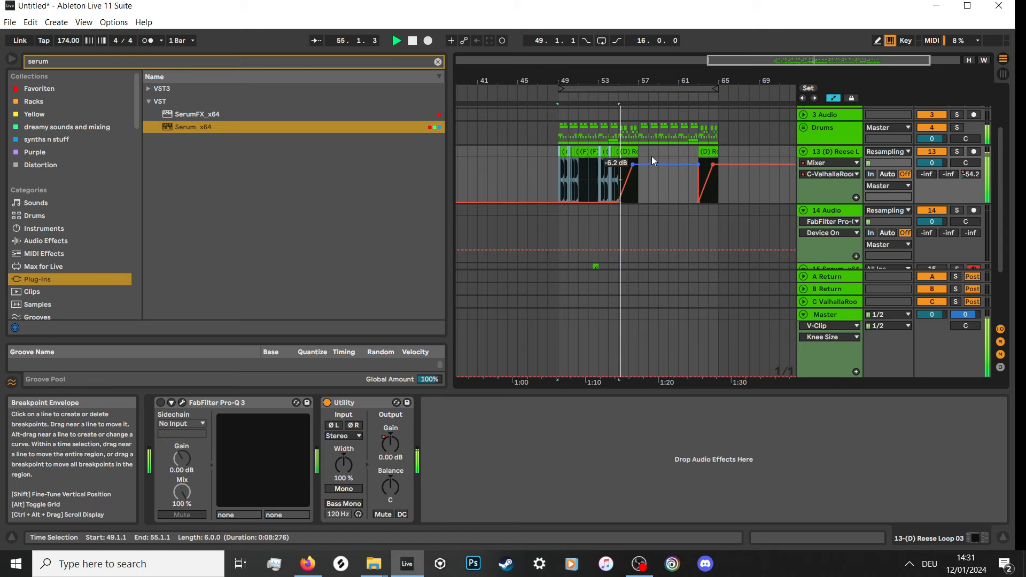
left_click(640, 150)
key("ctrl+v")
scroll(573, 168, "down", 3)
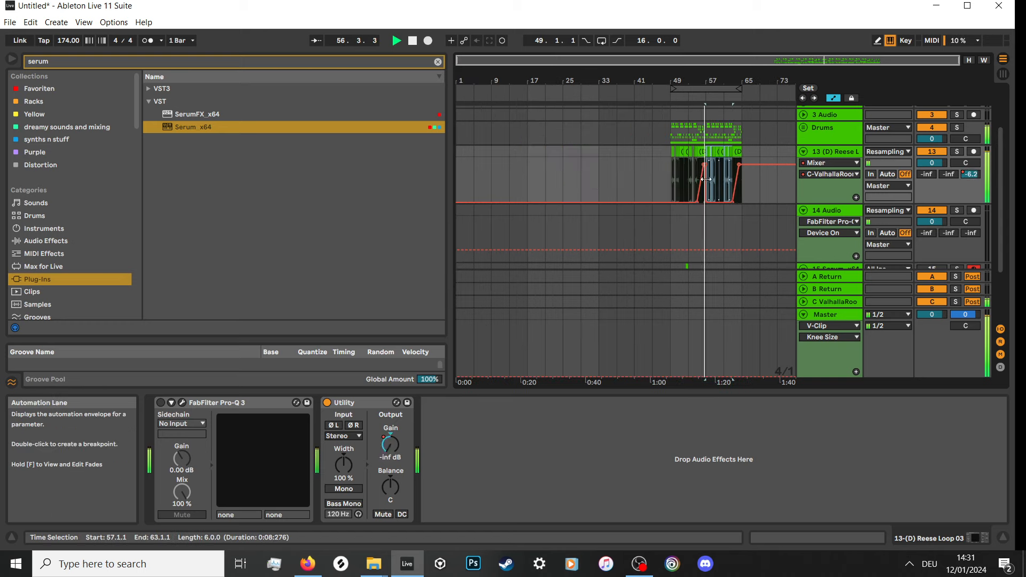
scroll(774, 203, "up", 3)
scroll(640, 225, "down", 3)
scroll(588, 175, "down", 3)
scroll(588, 175, "up", 3)
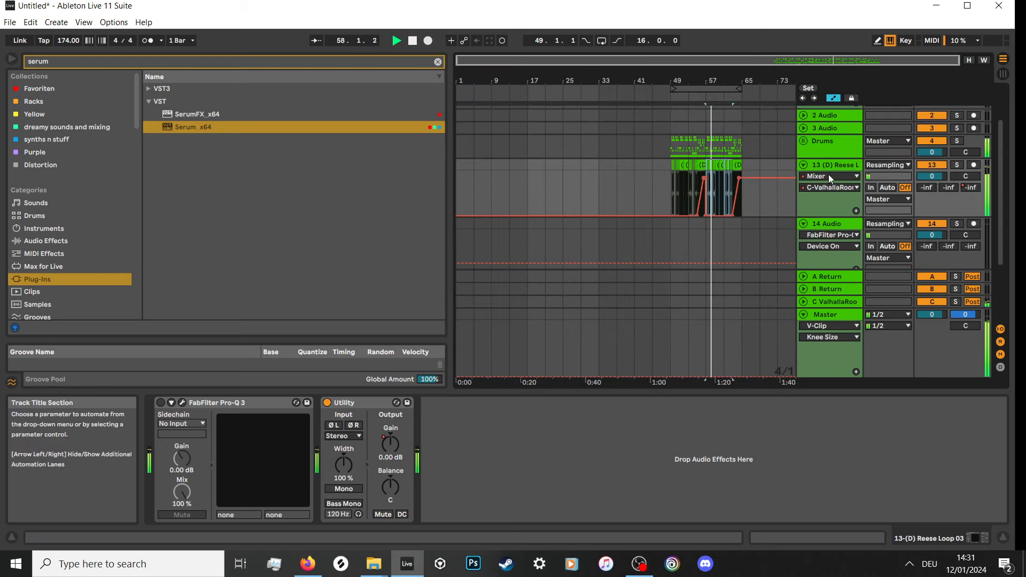
scroll(700, 194, "up", 3)
Play from 49.1.1 and raise the ValhallaRoom send automation over bar 52 to about -10 dB at bar 53.
left_click(519, 194)
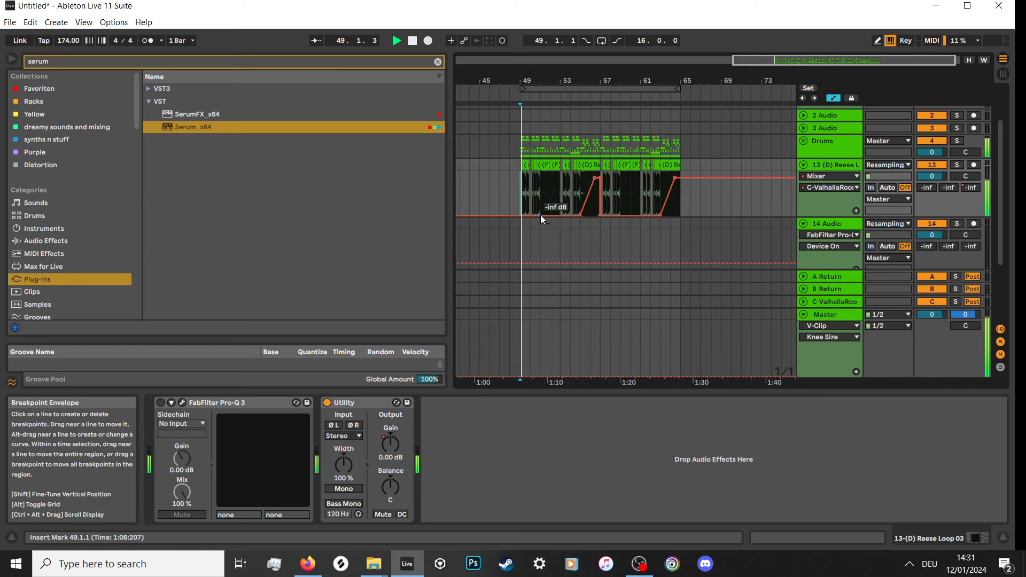
scroll(540, 215, "up", 3)
left_click(584, 215)
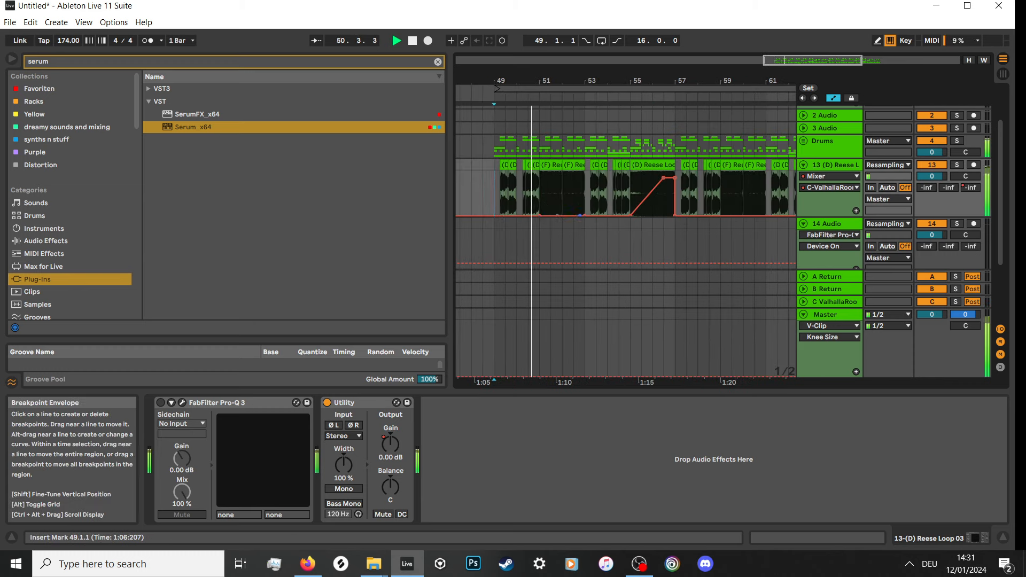
left_click_drag(579, 216, 588, 189)
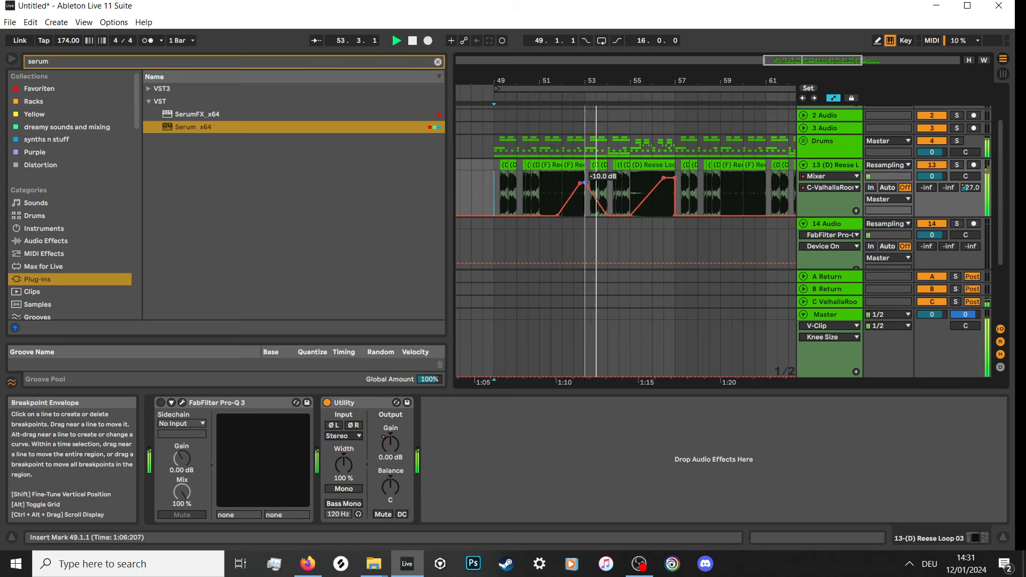
Copy the Reese track's eight bars from 49.1.1, including the reverb send automation, to 57.1.1.
scroll(522, 192, "down", 3)
left_click_drag(521, 192, 570, 196)
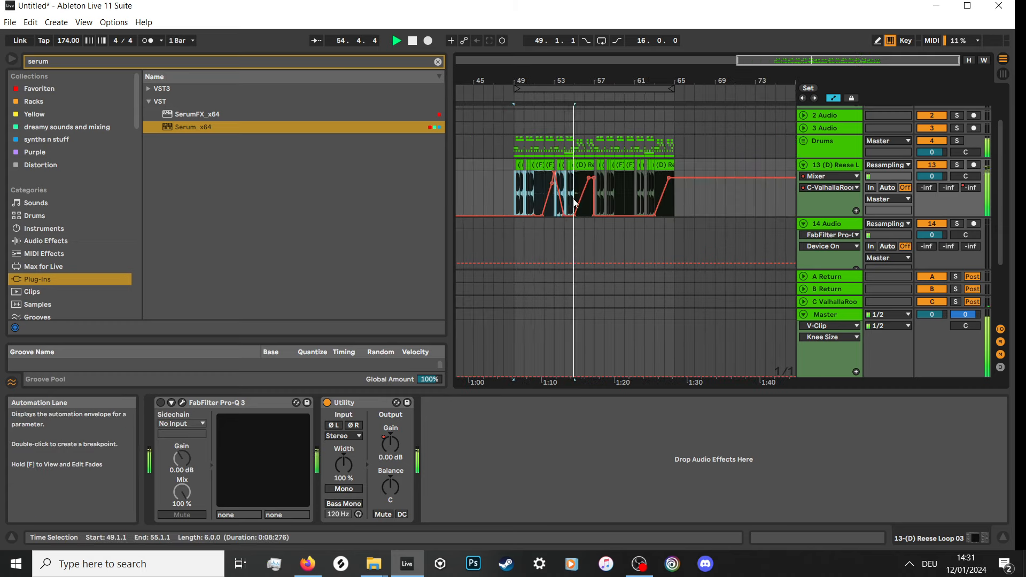
left_click(601, 206)
scroll(606, 207, "up", 10)
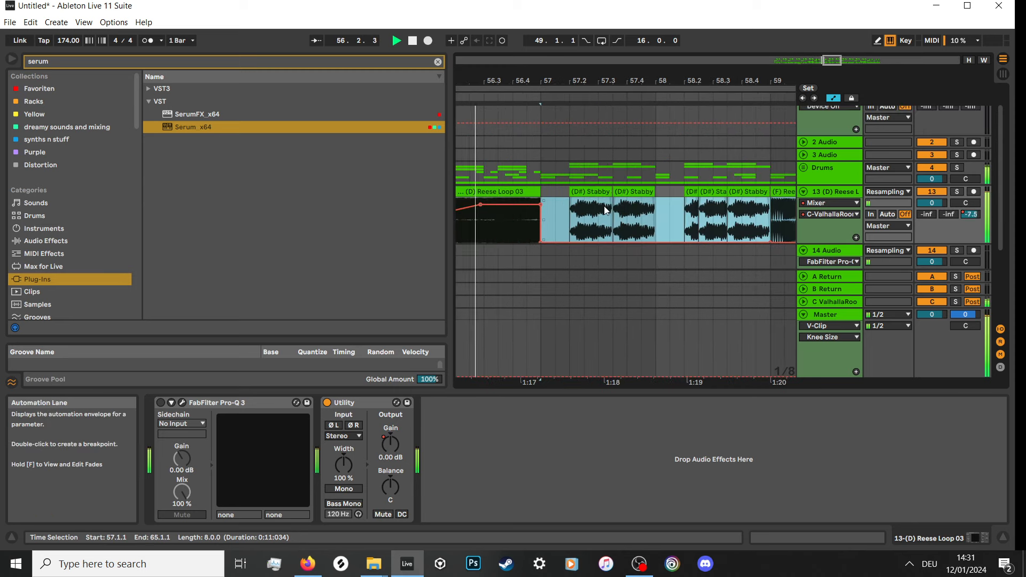
Add a short ValhallaRoom send peak in the gap between the stabs at the end of bar 57.
left_click(603, 206)
left_click_drag(655, 214, 727, 242)
scroll(599, 251, "down", 10)
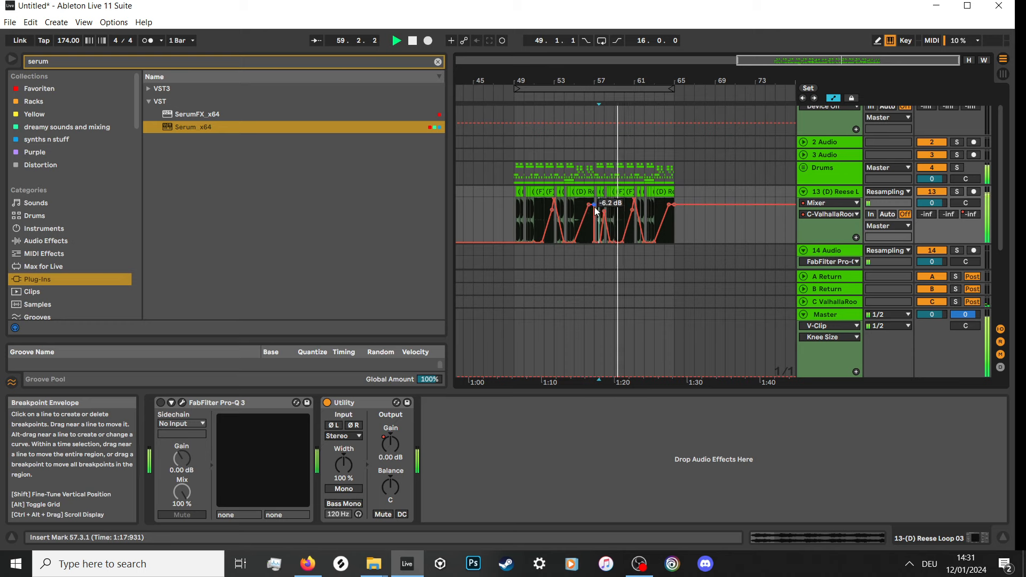
scroll(692, 93, "up", 4)
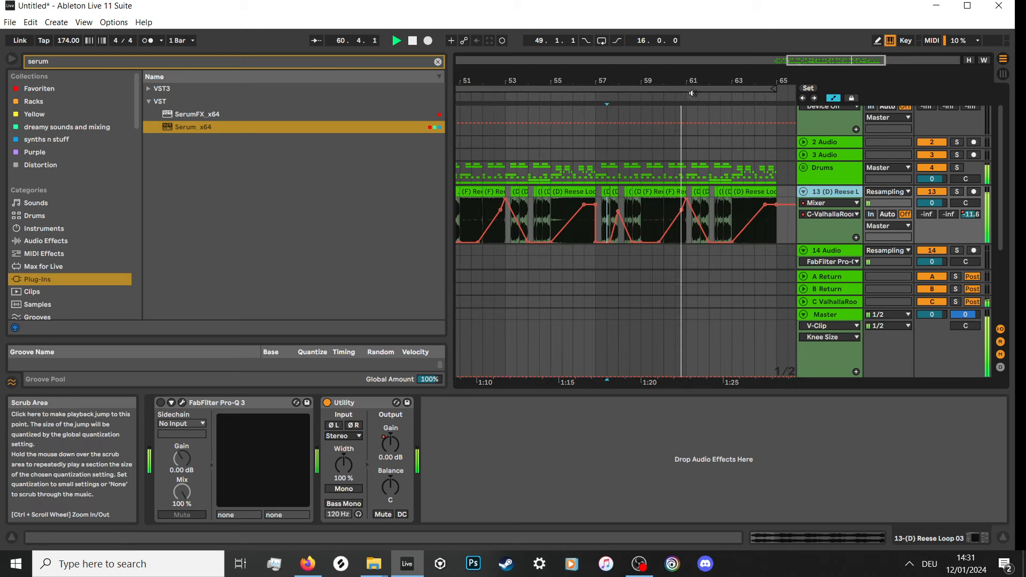
Select the 16-bar section from 49.1.1 to 65.1.1 and display the Utility Gain automation on the Reese track.
left_click(689, 90)
scroll(574, 120, "down", 8)
scroll(828, 206, "up", 2)
left_click(831, 218)
scroll(775, 206, "down", 3)
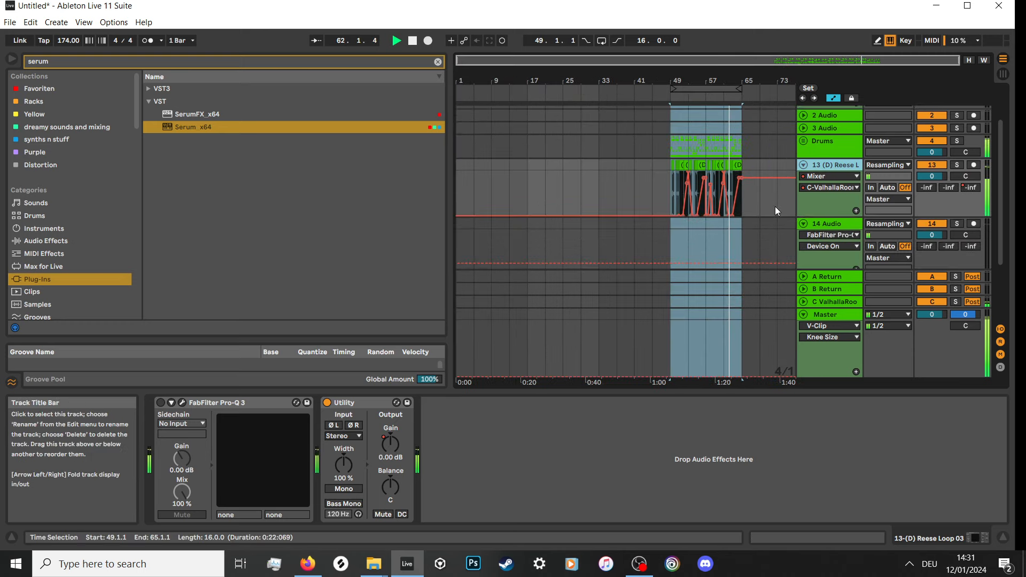
scroll(769, 202, "up", 3)
left_click(727, 89)
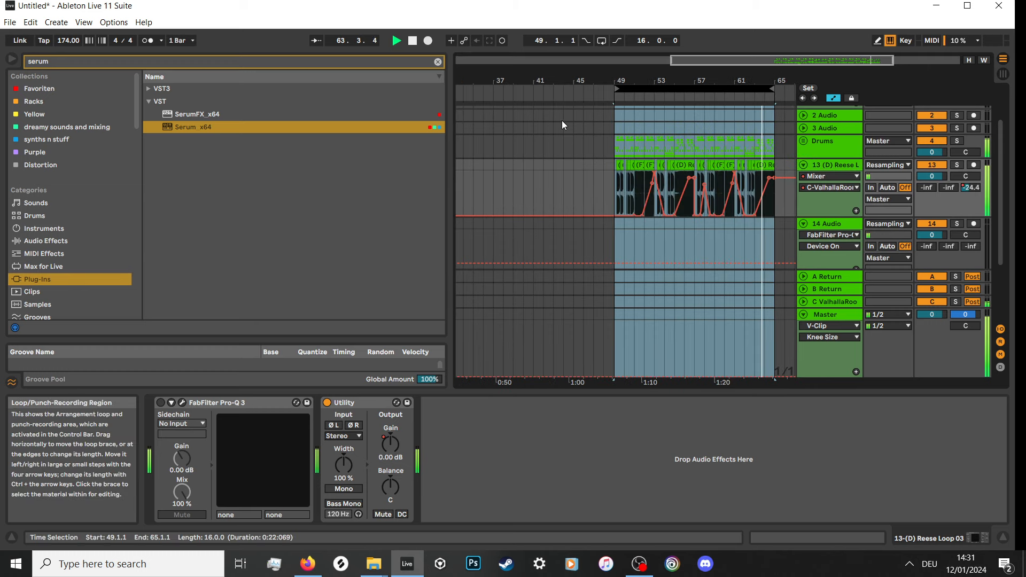
left_click(824, 175)
left_click(829, 205)
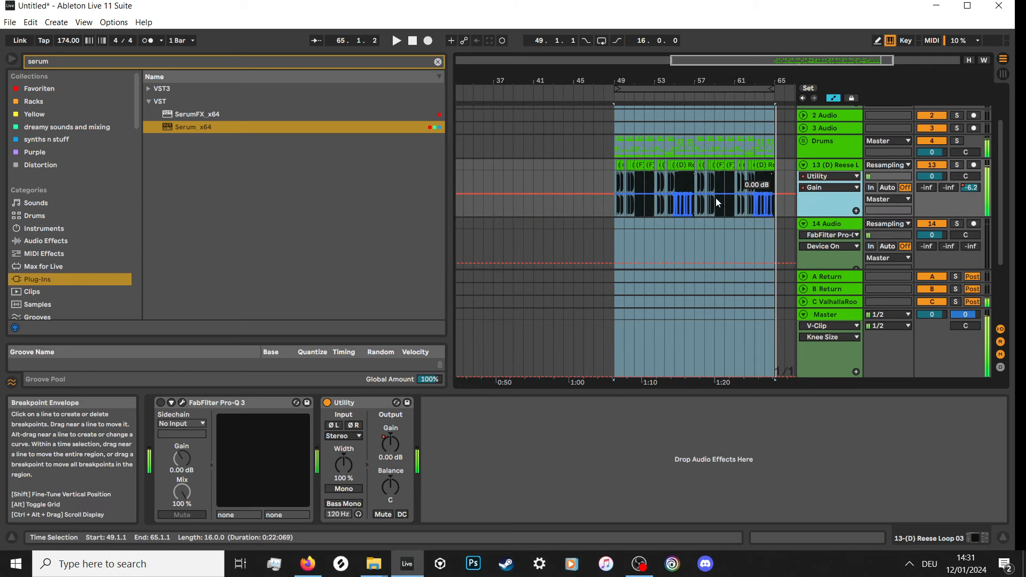
Copy the two-bar Utility Gain automation from 55.1.1 to 57.1.1 and paste it repeatedly from 49.1.1 until 65.1.1.
scroll(695, 194, "up", 5)
left_click_drag(594, 181, 689, 193)
scroll(591, 189, "down", 3)
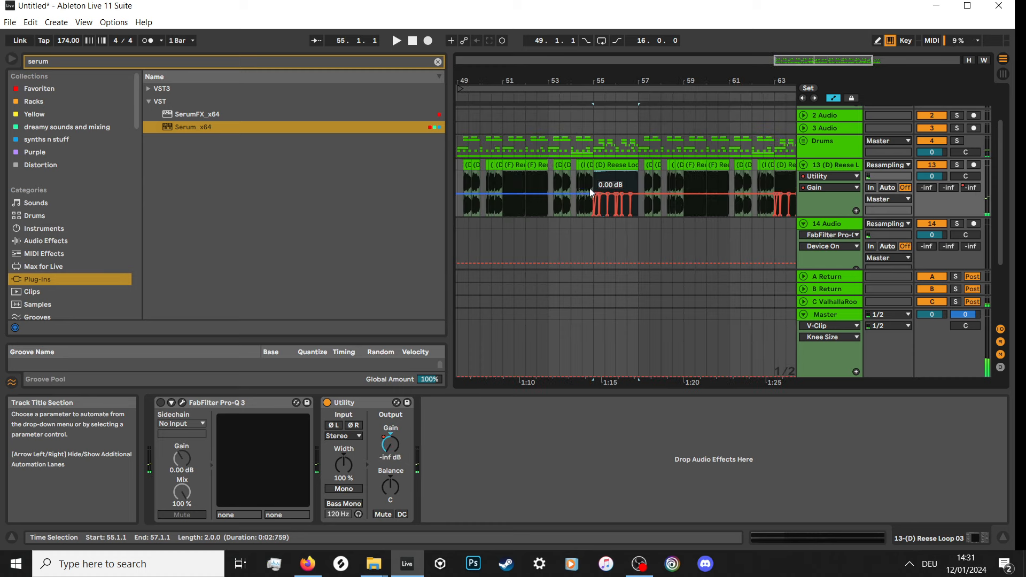
scroll(485, 213, "down", 2)
left_click(515, 211)
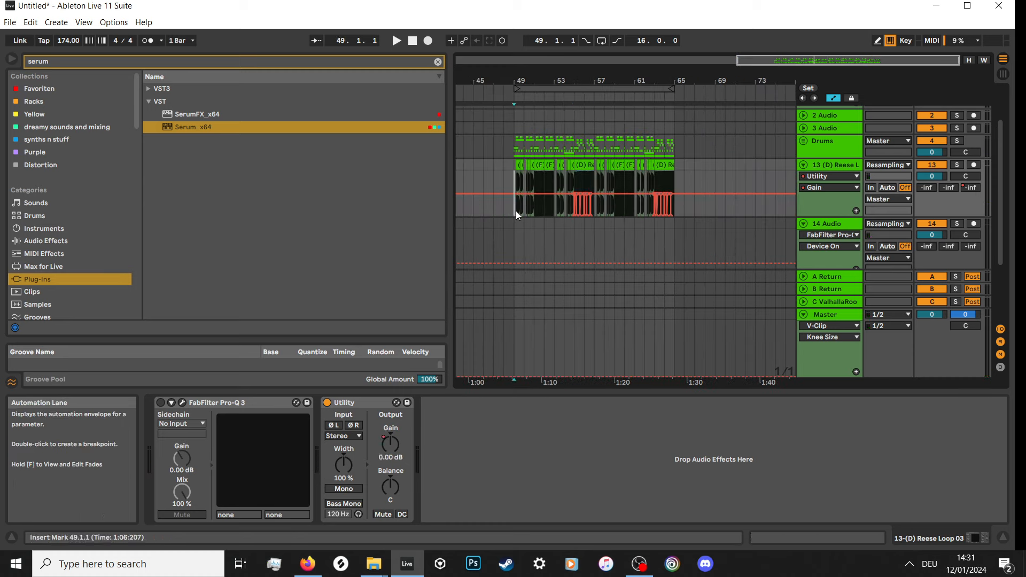
key("ctrl+v")
key("ctrl+v")
key("ctrl+v")
key("ctrl+v")
key("ctrl+v")
key("ctrl+v")
key("ctrl+v")
Play the arrangement from 49.1.1 and insert a new audio track directly below the Reese track.
left_click(513, 182)
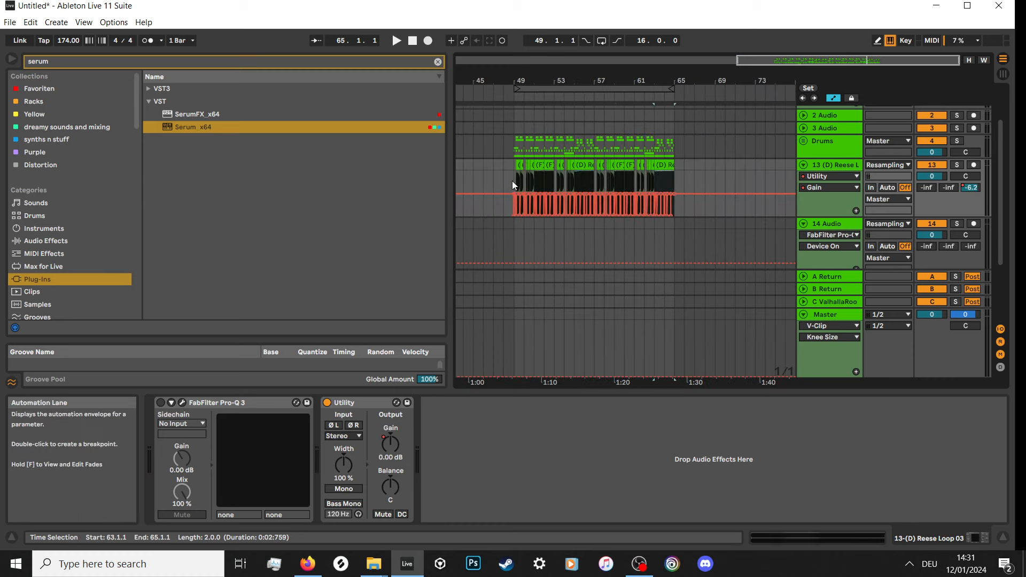
key("space")
scroll(559, 194, "up", 4)
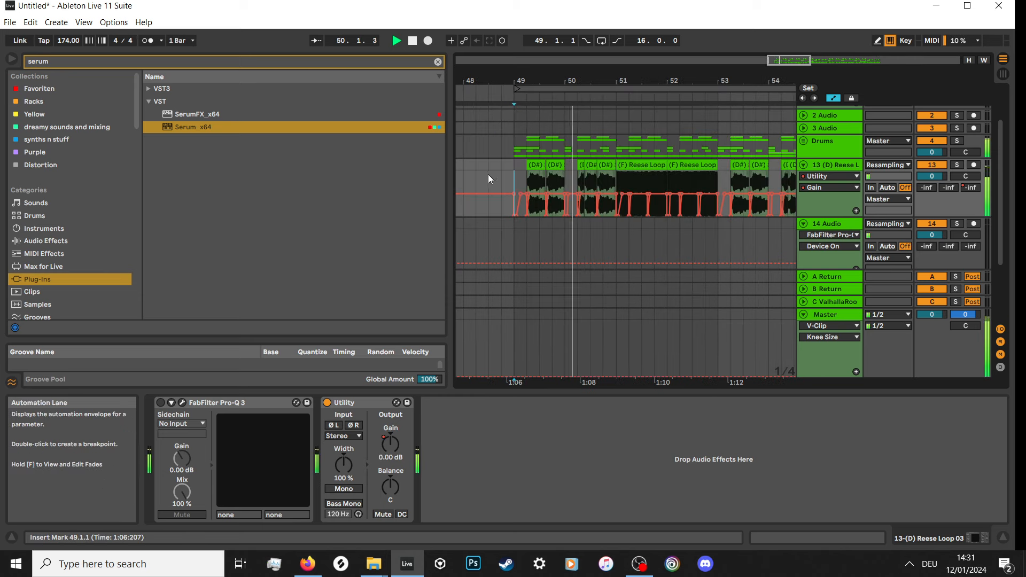
scroll(572, 178, "down", 4)
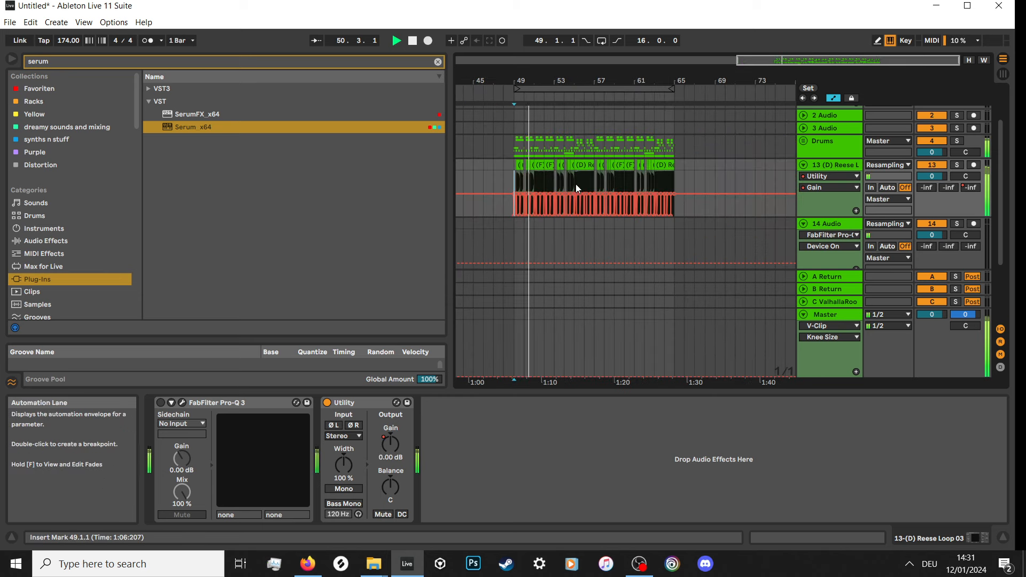
right_click(810, 165)
left_click(870, 281)
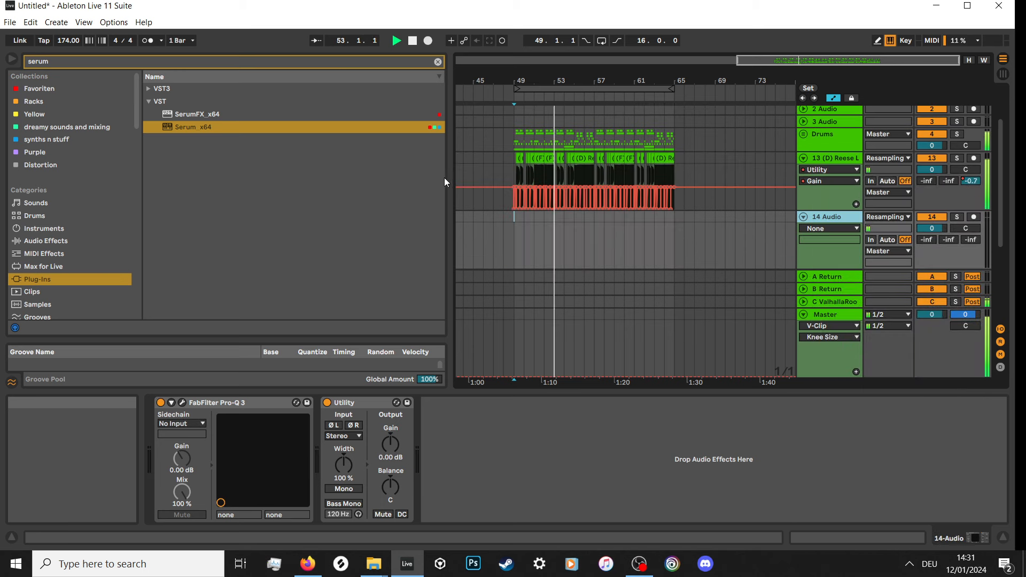
Clear the browser search and open the Screamarts Essentials Vol 2 folder.
left_click(437, 61)
left_click_drag(133, 110, 130, 308)
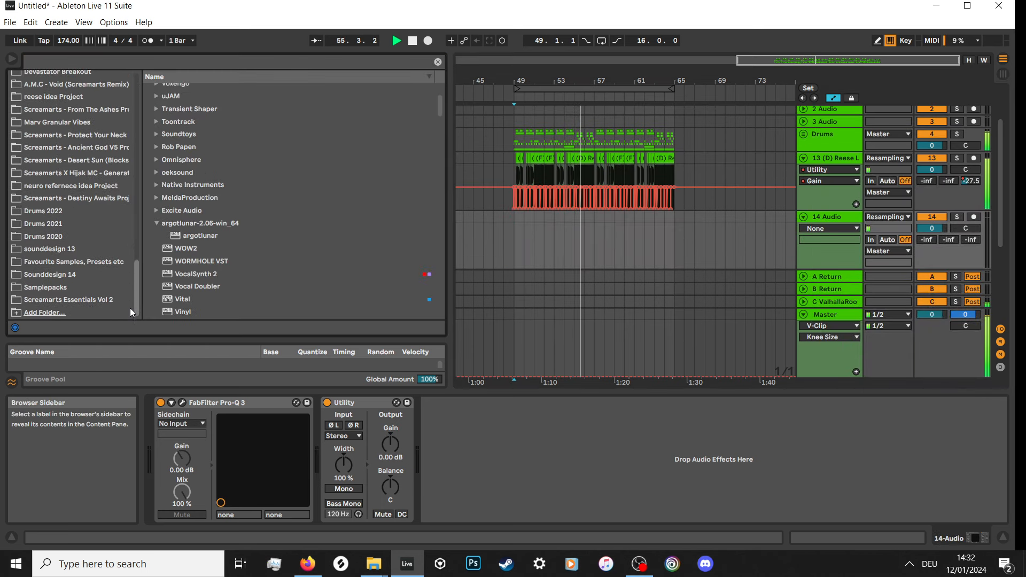
left_click(100, 298)
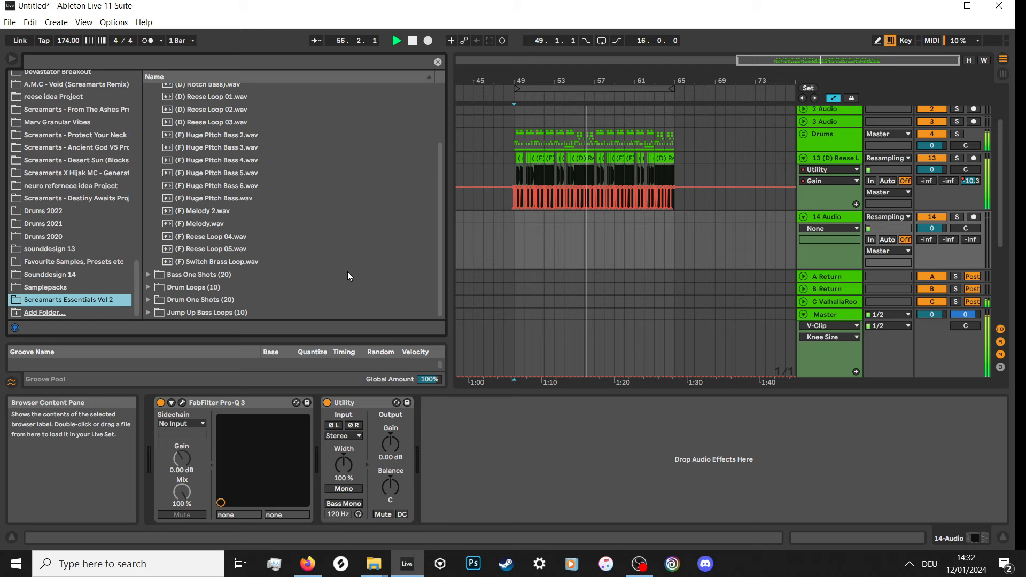
Stop playback and audition the (F) Melody, (F) Reese Loop 04, (F) Switch Brass Loop and (D) Notch Bass samples.
key("space")
left_click(219, 224)
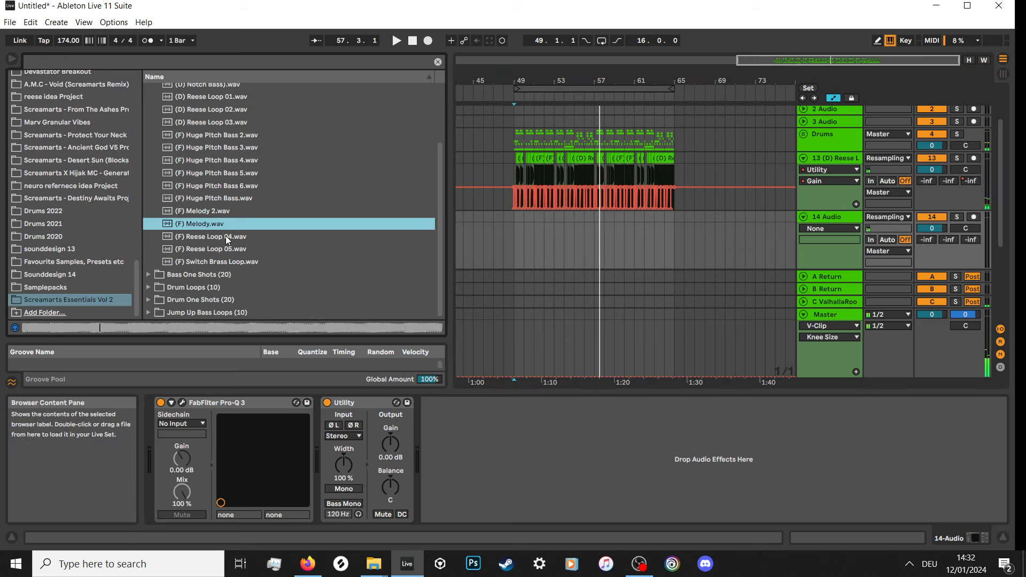
left_click(225, 235)
left_click(232, 261)
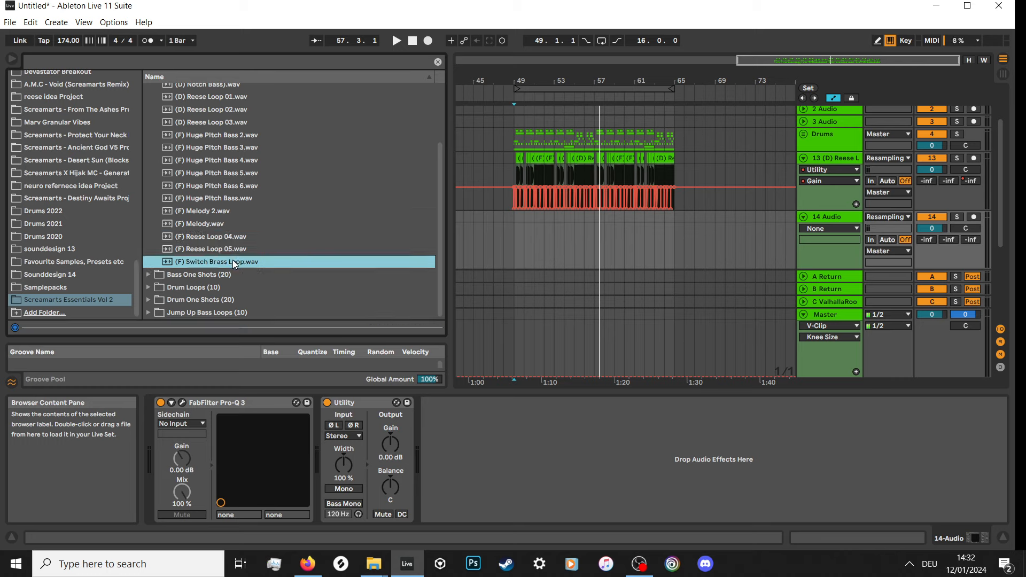
scroll(234, 245, "up", 3)
left_click(226, 179)
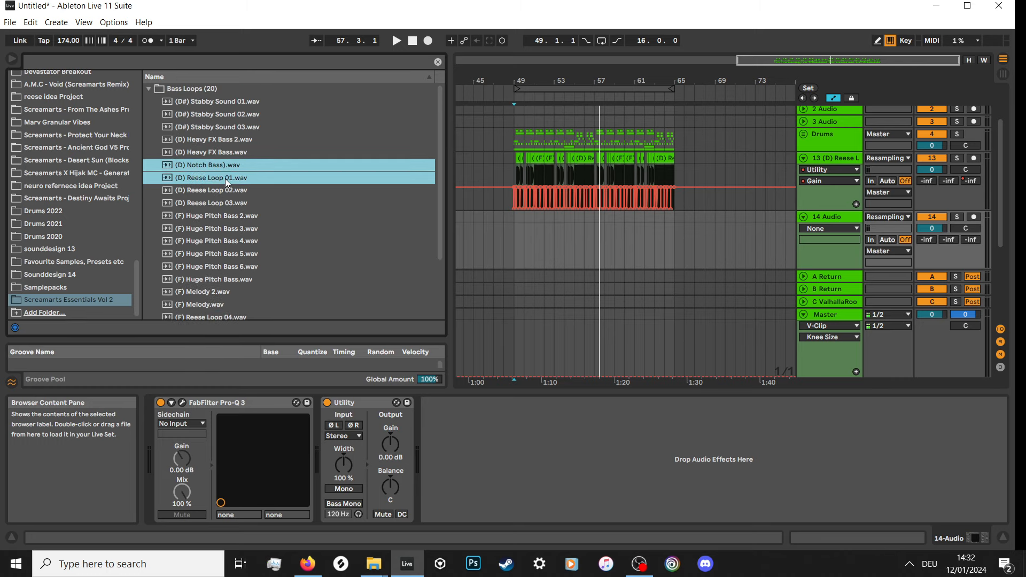
left_click(226, 165)
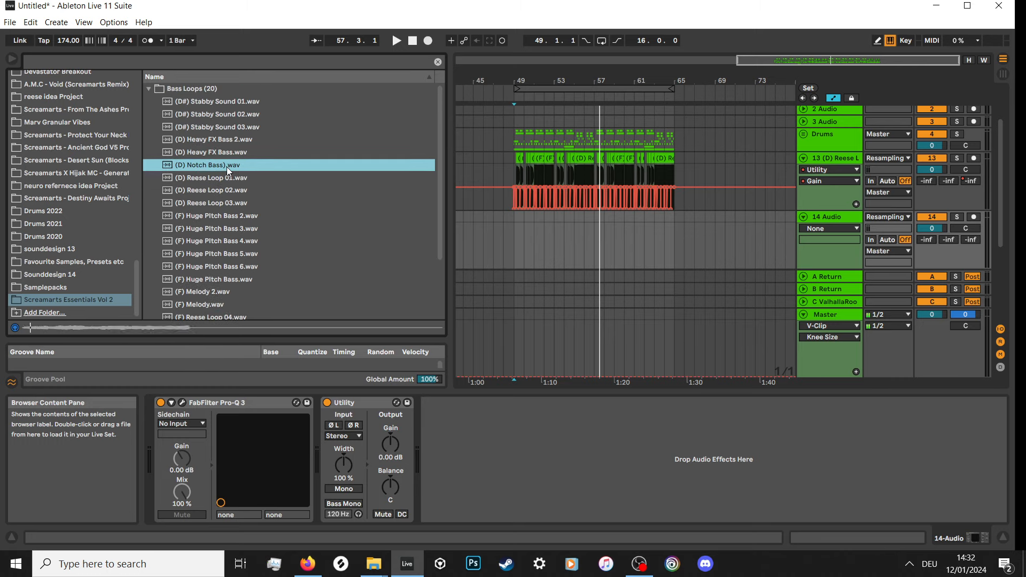
Place the (D) Notch Bass sample at 53.1.1 on the new audio track and raise its clip gain slightly.
left_click_drag(219, 167, 570, 229)
double_click(579, 213)
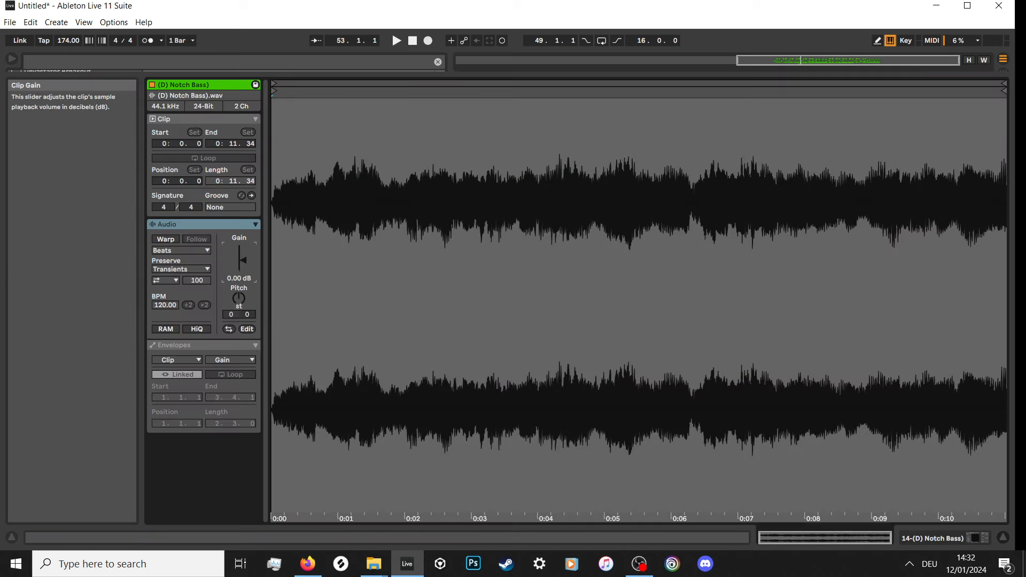
left_click_drag(244, 260, 243, 251)
key("shift+Tab")
Solo the Notch Bass track and play its clip from 53.1.1.
left_click(956, 230)
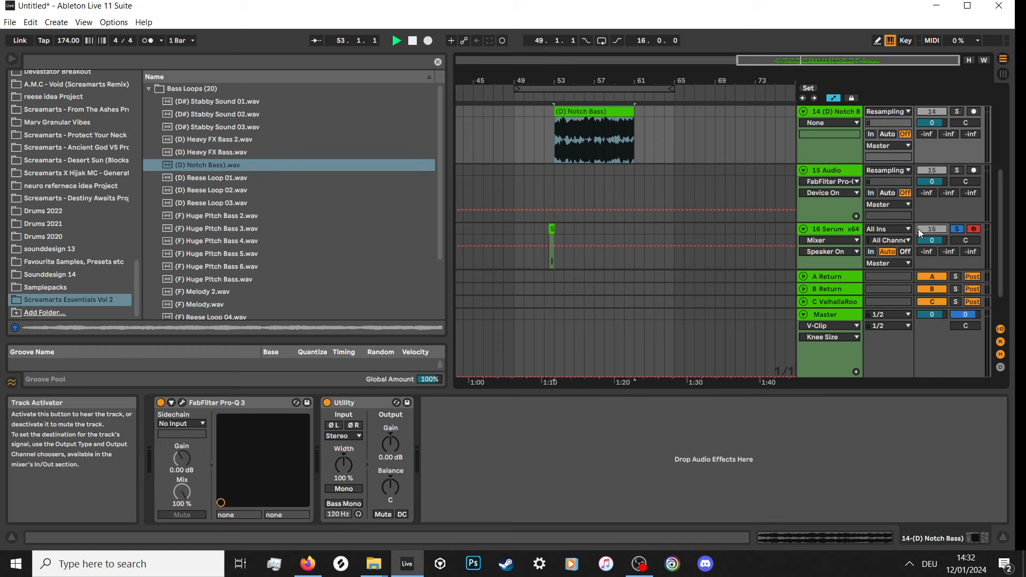
key("space")
scroll(825, 136, "up", 1)
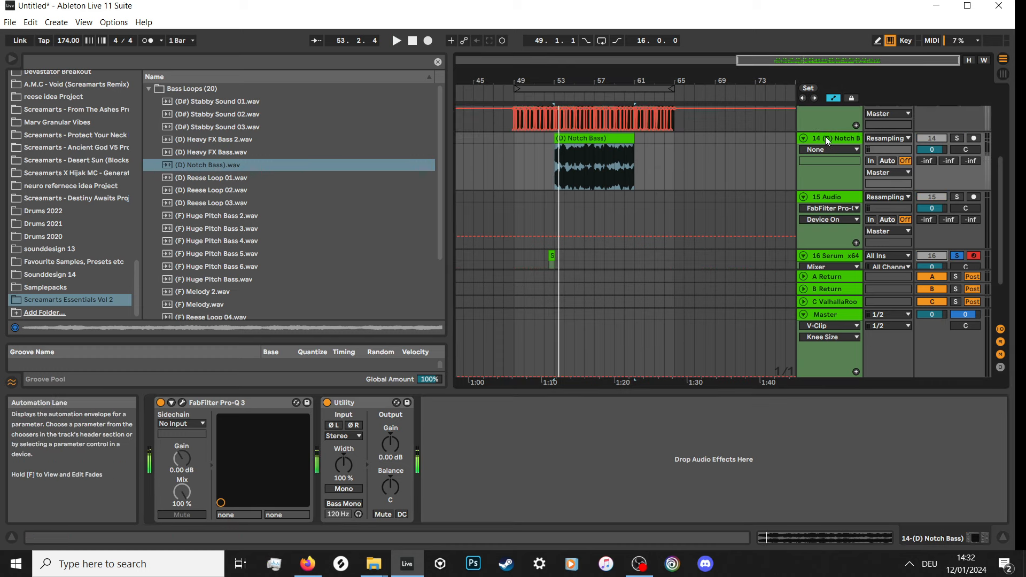
left_click(957, 138)
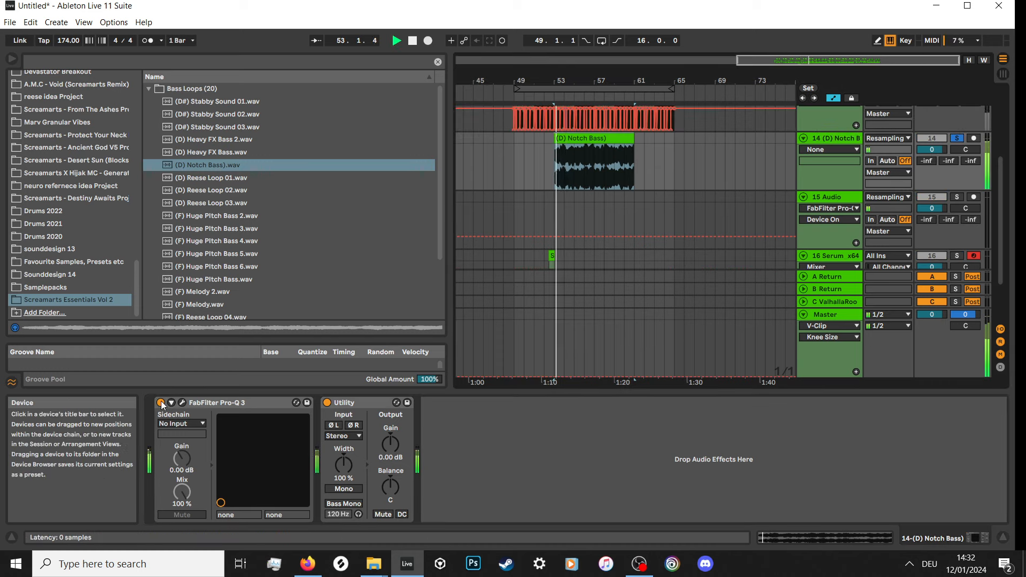
Bypass the Pro-Q 3 on the Notch Bass track and set its ValhallaRoom send to about -16 dB.
left_click(160, 403)
scroll(592, 190, "up", 1)
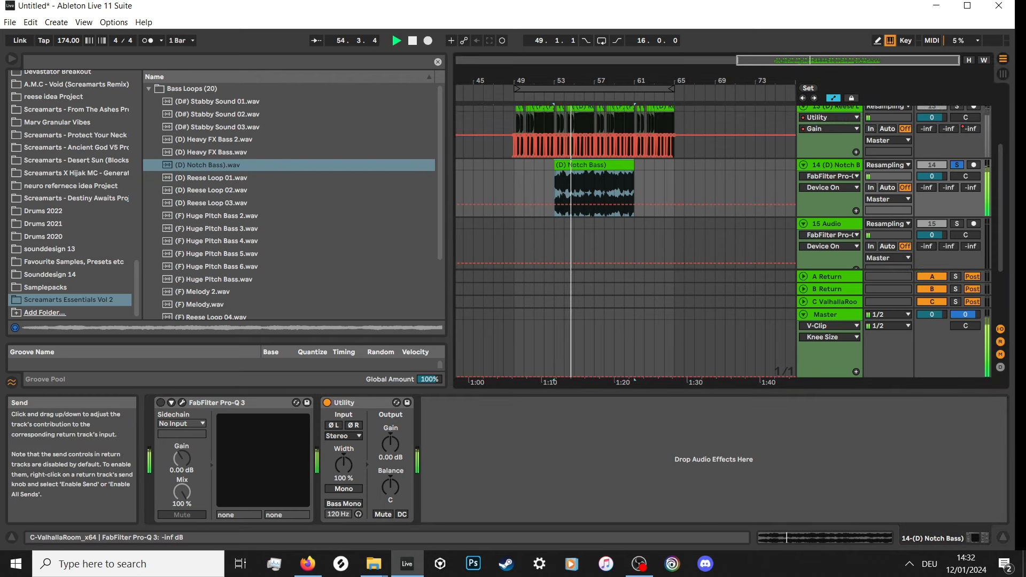
left_click_drag(971, 188, 971, 171)
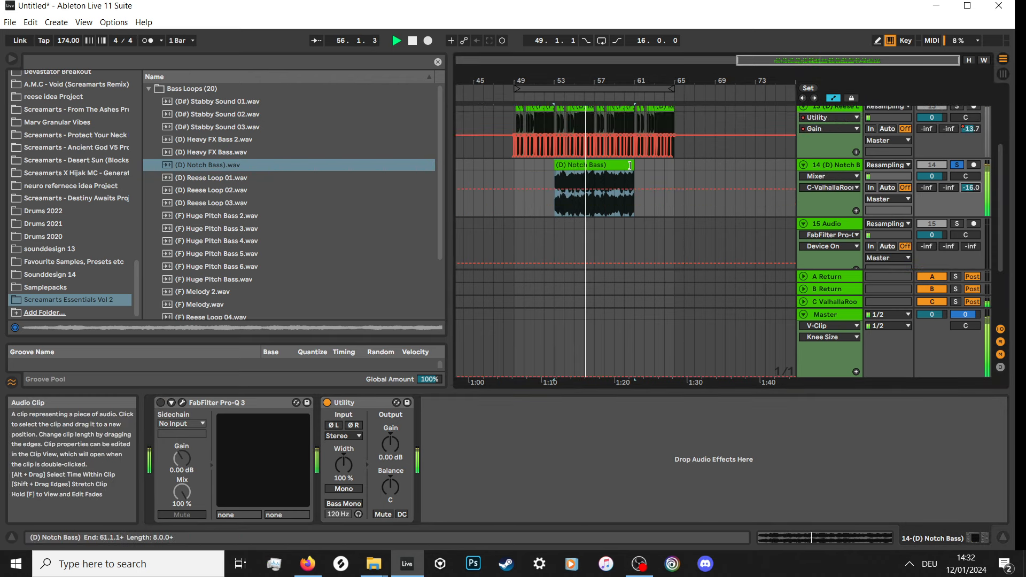
Cut the Notch Bass clip down to a one-bar section at bar 58 and place a copy at 54.1.1.
scroll(577, 174, "up", 3)
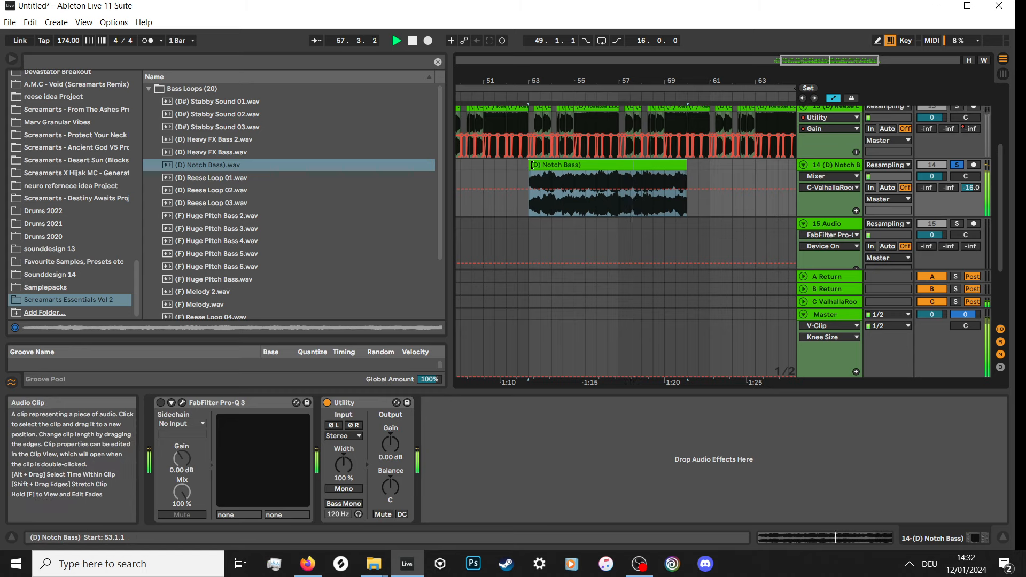
left_click_drag(532, 166, 598, 193)
scroll(666, 169, "up", 1)
scroll(626, 196, "down", 3)
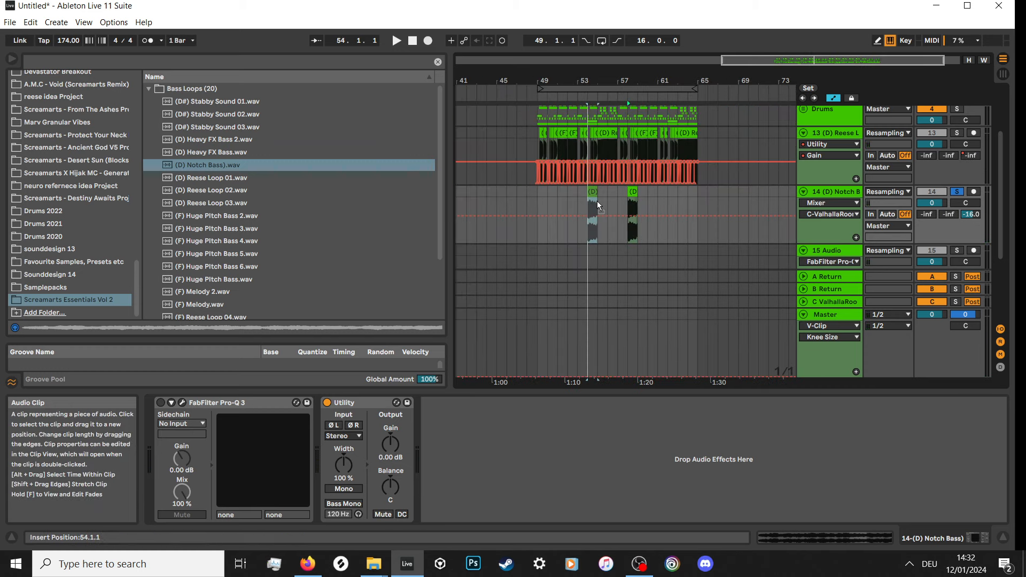
Shorten the Notch Bass clip at 54.1.1 to two beats and move it onto the Reese track.
scroll(599, 195, "up", 4)
left_click_drag(573, 200, 570, 202)
left_click_drag(595, 199, 557, 182)
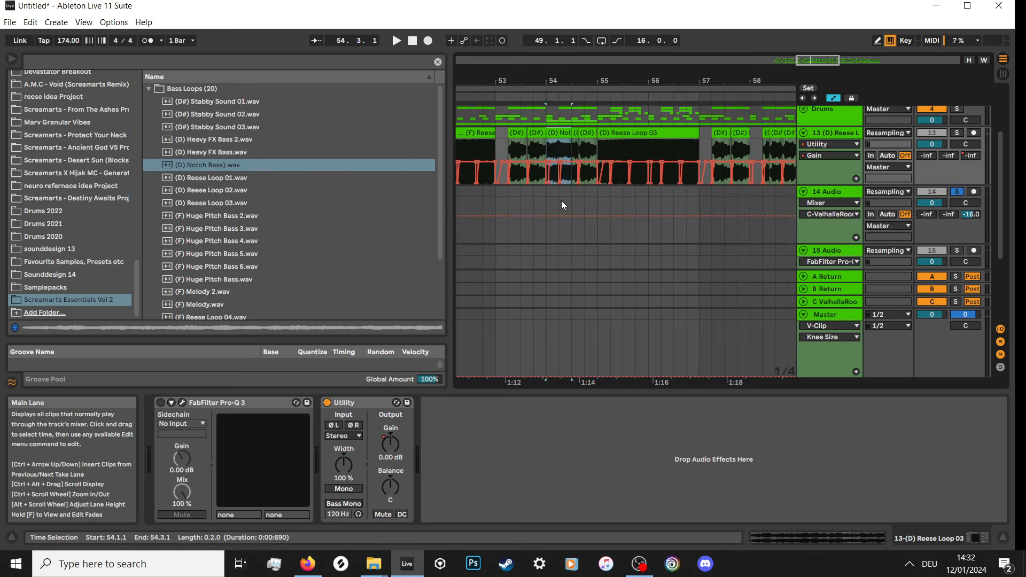
Play the arrangement from 53.4.1 to audition the Notch Bass insert within the Reese pattern.
left_click(534, 146)
key("space")
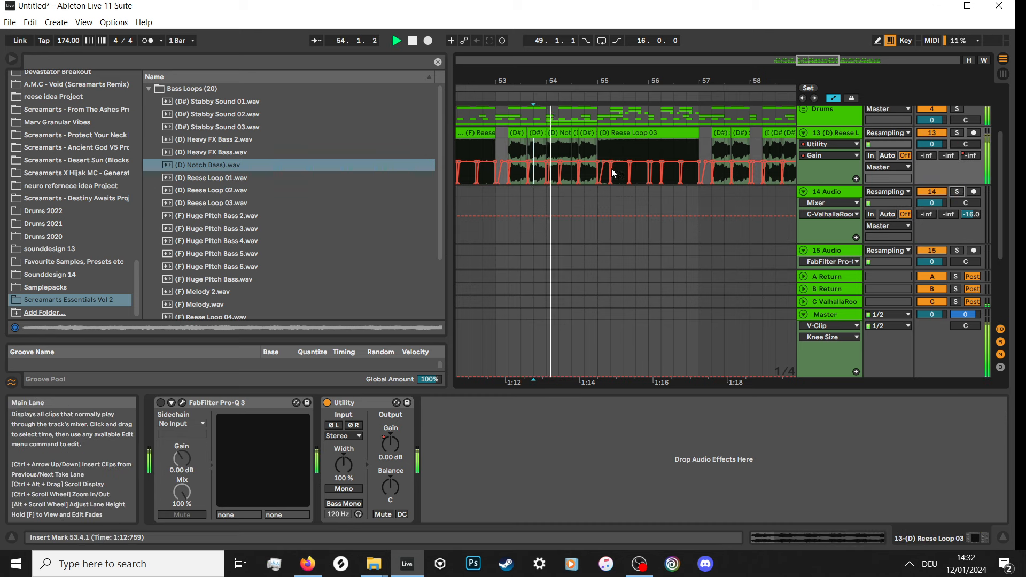
scroll(611, 171, "down", 4)
scroll(572, 161, "up", 2)
scroll(553, 142, "up", 4)
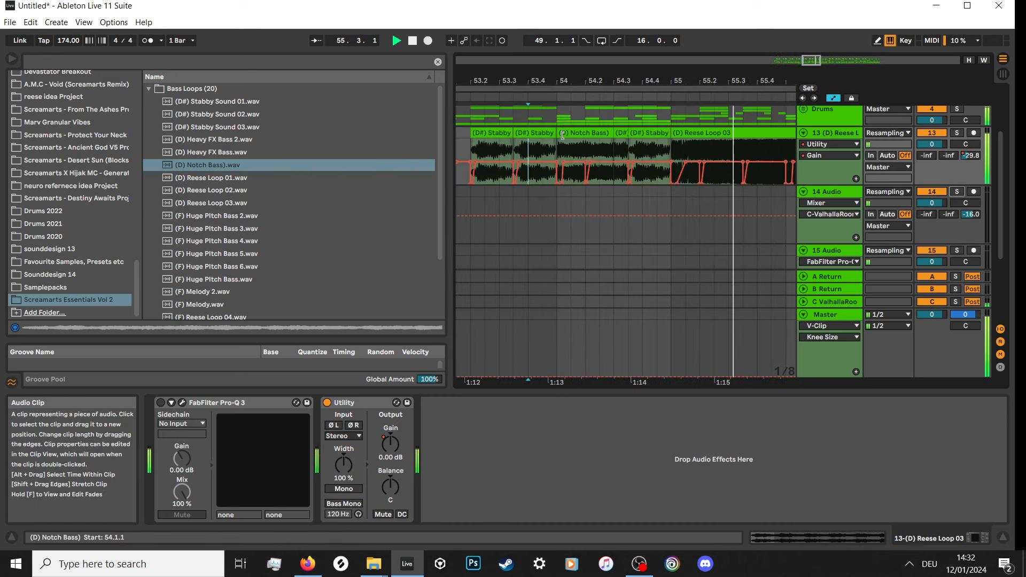
scroll(555, 133, "down", 4)
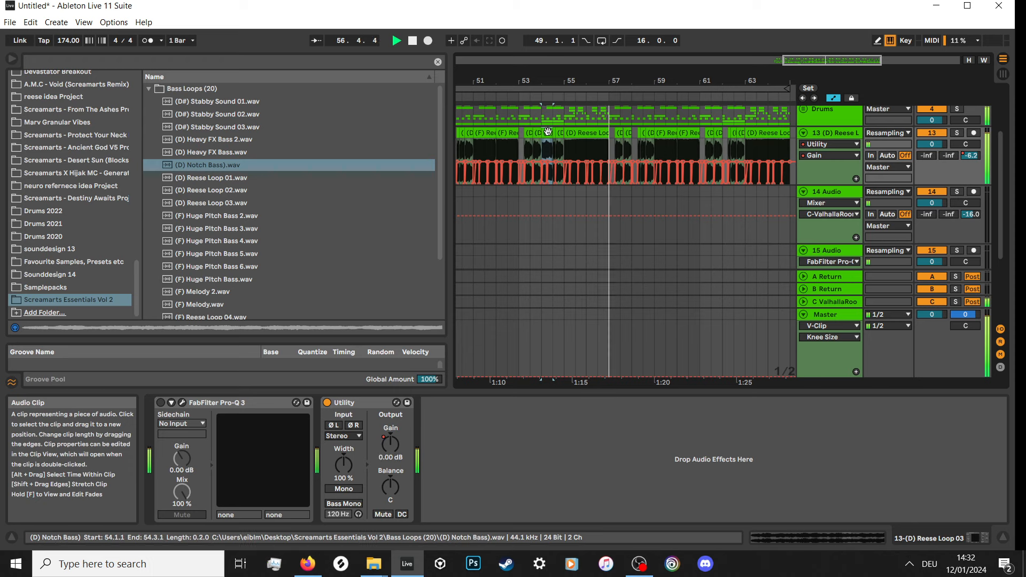
Copy the Notch Bass clip to 57.1.1 on the empty audio track, extended to three beats, and play it.
left_click_drag(547, 132, 532, 216)
scroll(608, 197, "up", 2)
key("space")
key("space")
key("space")
key("space")
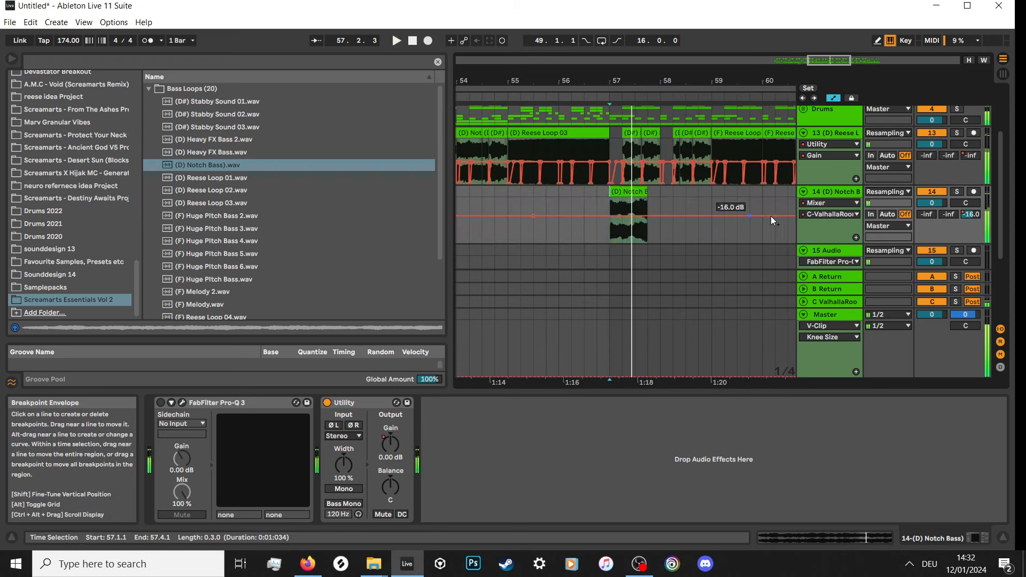
Solo the Notch Bass track and audition its clip at 57.1.1.
left_click(957, 192)
key("space")
key("space")
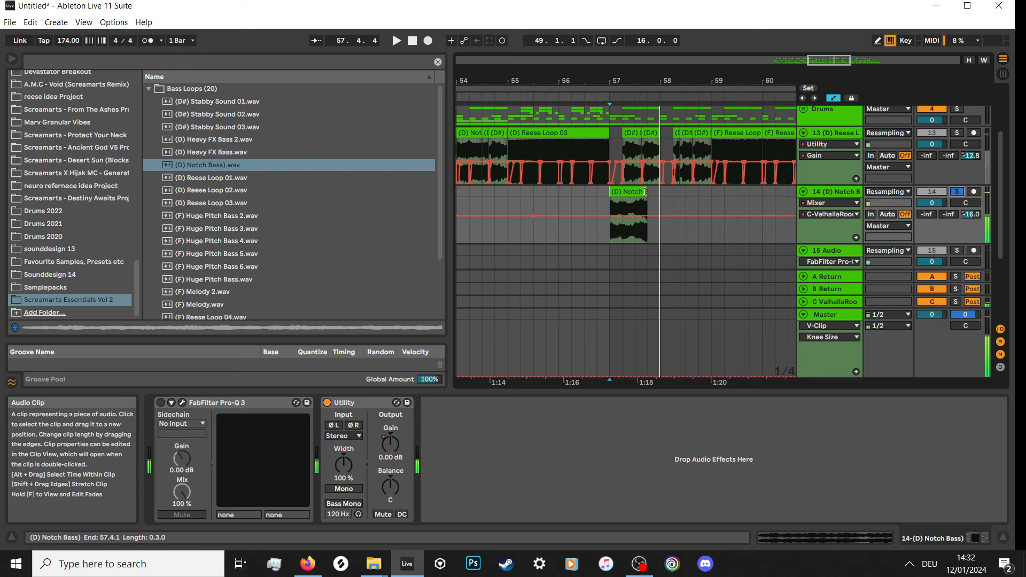
key("space")
key("space")
Trim the Notch Bass clip at 57.1.1 to two beats, move it onto the Reese track and play unsoloed from 56.1.1.
left_click_drag(647, 193, 622, 134)
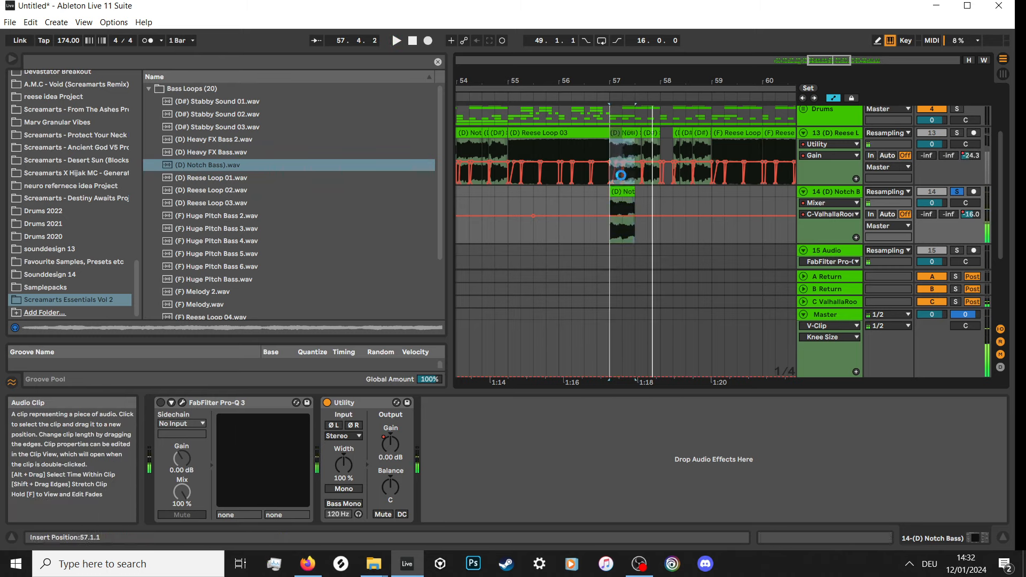
key("space")
left_click(559, 143)
left_click(957, 192)
key("space")
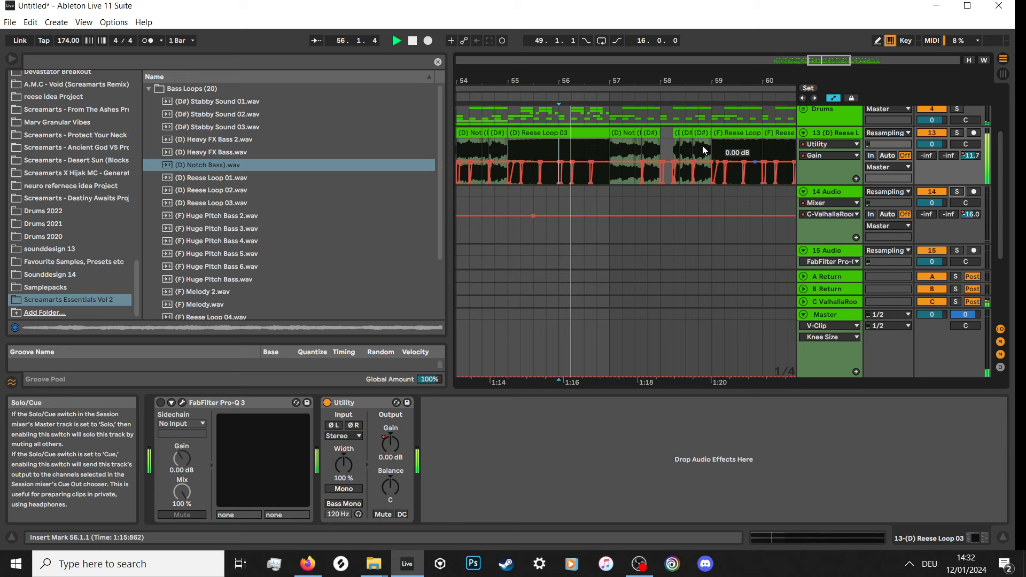
Raise the gain of the Notch Bass clip at 57.1.1 slightly.
double_click(623, 133)
left_click_drag(244, 254, 244, 248)
key("shift+Tab")
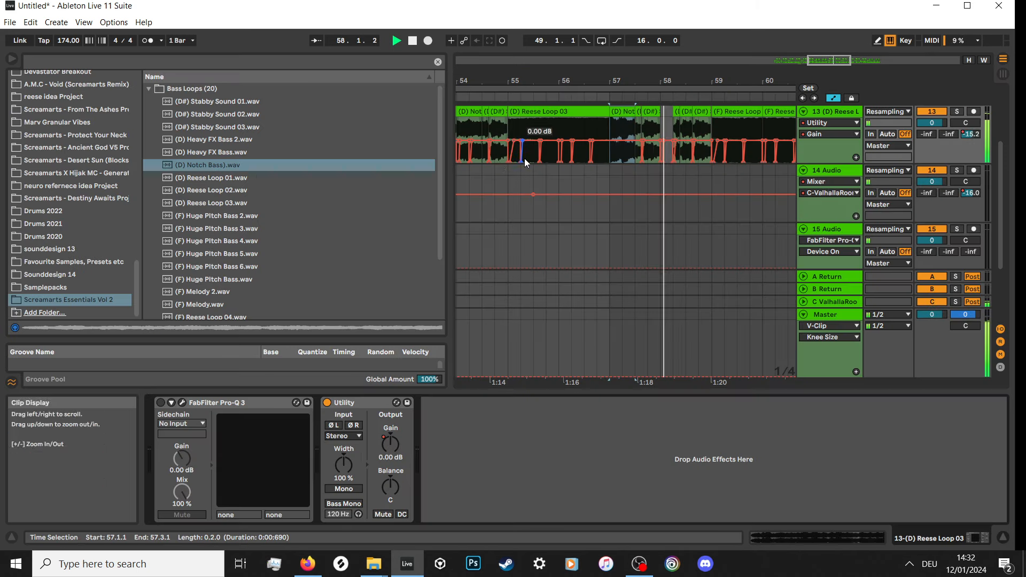
Stop playback and move the Notch Bass clip at 57.1.1 from the Reese track back to the empty audio track below.
scroll(502, 153, "down", 5)
scroll(587, 134, "up", 5)
scroll(622, 129, "down", 4)
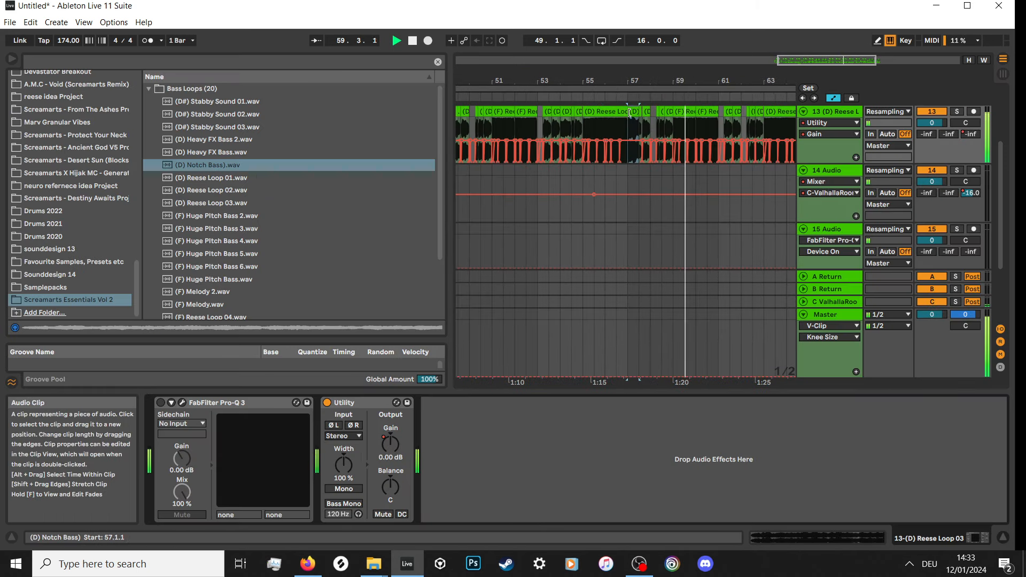
key("space")
left_click_drag(634, 112, 634, 172)
scroll(588, 133, "up", 3)
Solo the Reese track and audition its clips around bar 54, including the Notch Bass insert.
left_click(572, 121)
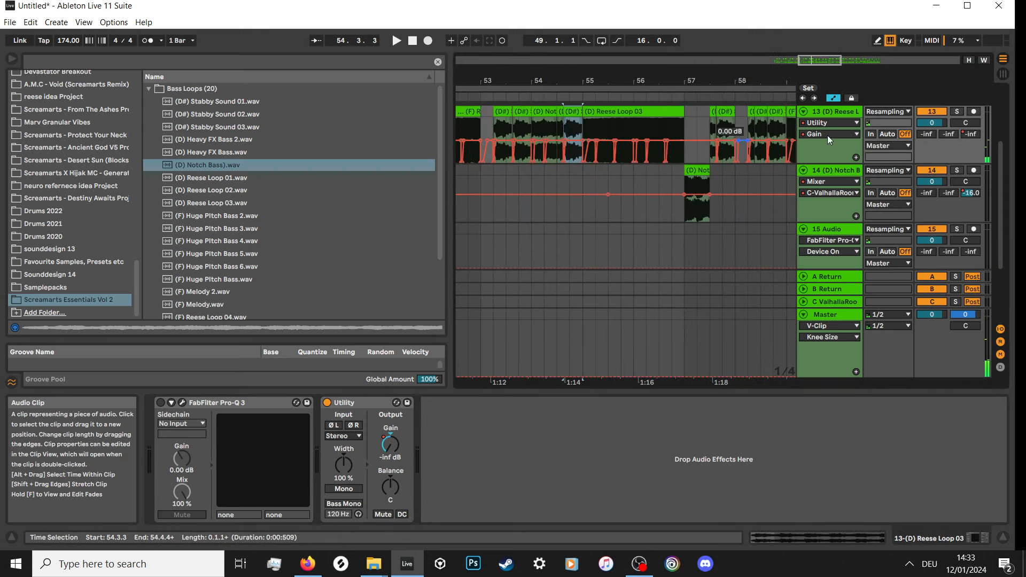
key("space")
left_click(956, 111)
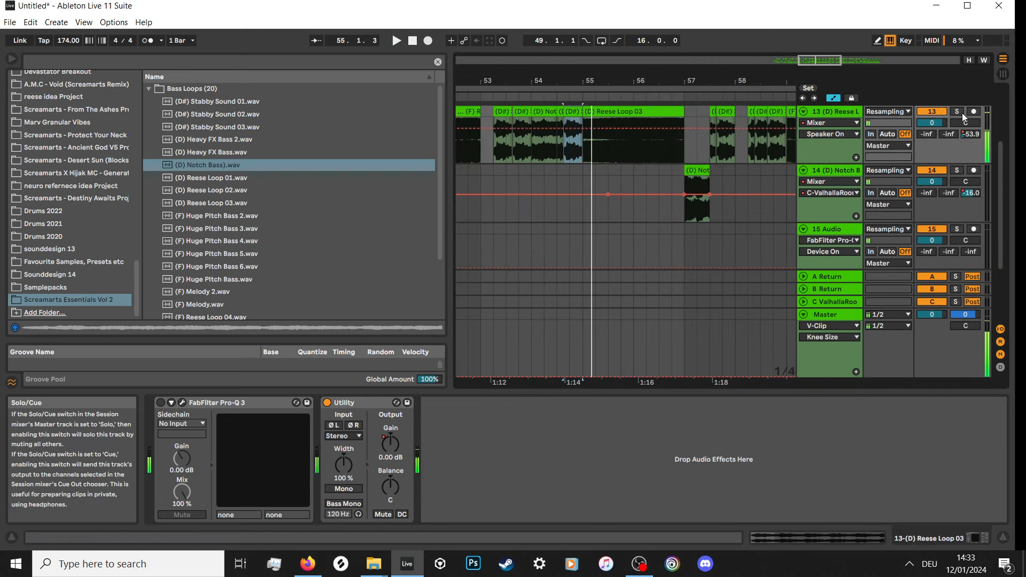
left_click(545, 113)
key("space")
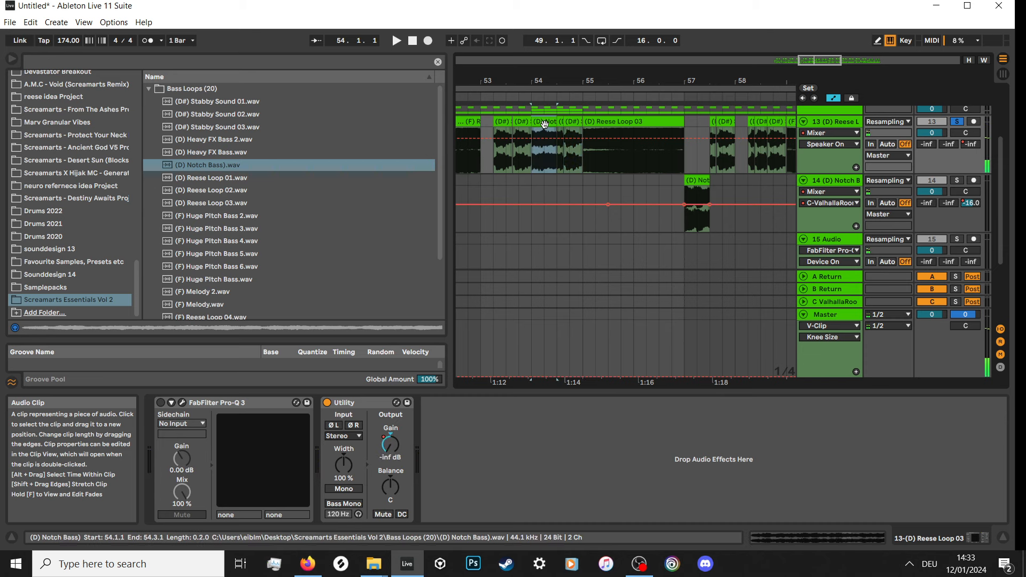
Move the 54.1.1 Notch Bass clip to the Notch Bass track, solo that track and shift its -16.0 dB reverb-send breakpoint ahead of the clip.
left_click_drag(544, 123, 543, 181)
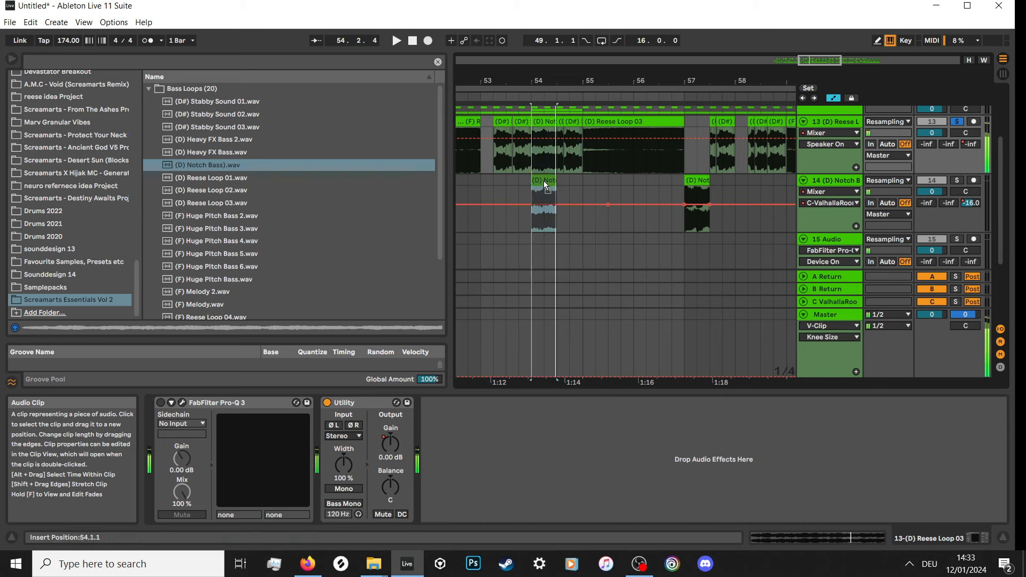
left_click(956, 180)
left_click(825, 180)
key("space")
left_click_drag(684, 204, 467, 205)
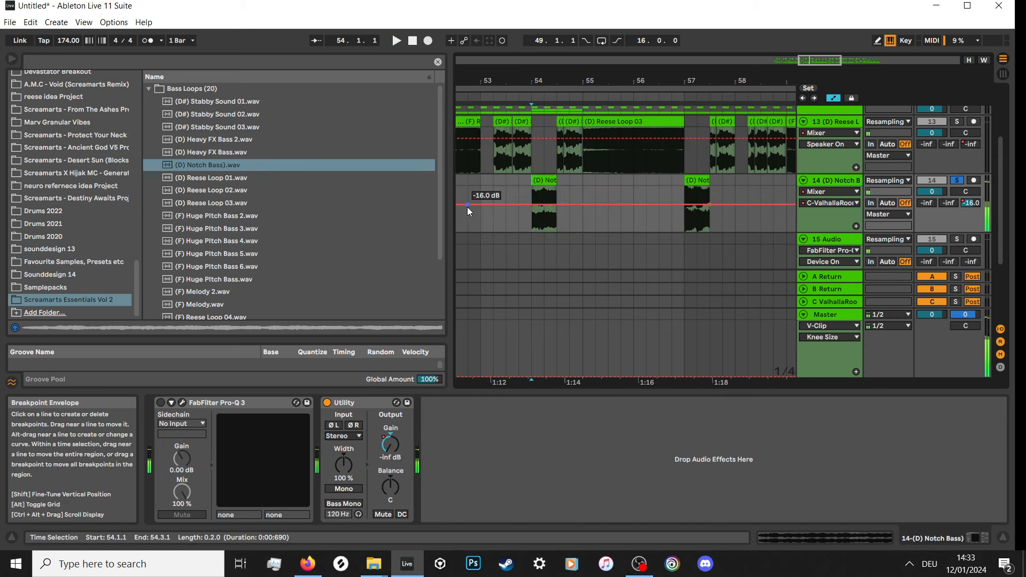
key("space")
key("space")
key("space")
Add a Saturator to the Notch Bass track with Soft Clip on and Drive at 6.29 dB.
left_click(326, 63)
type("sa")
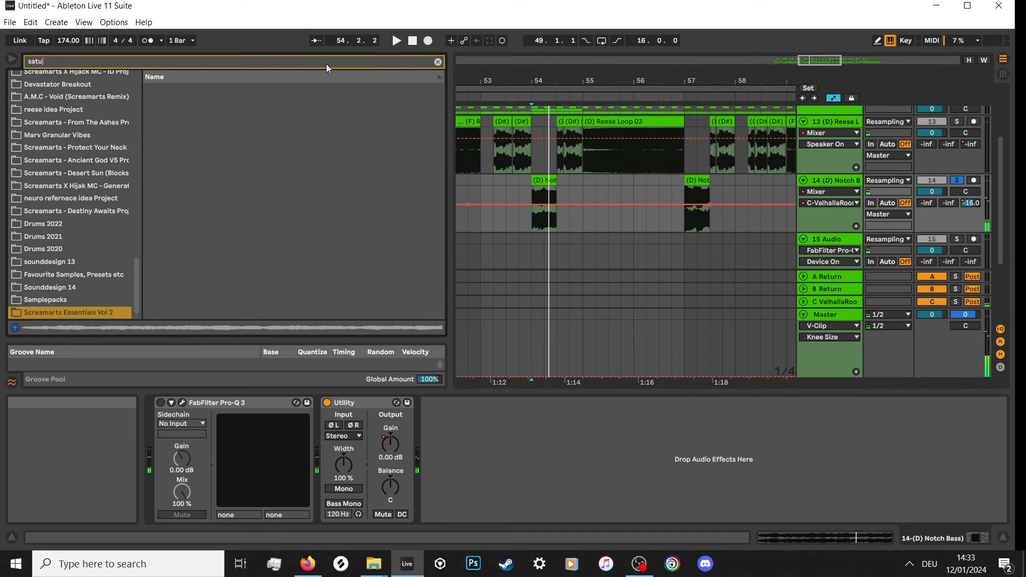
type("tu")
scroll(133, 158, "up", 15)
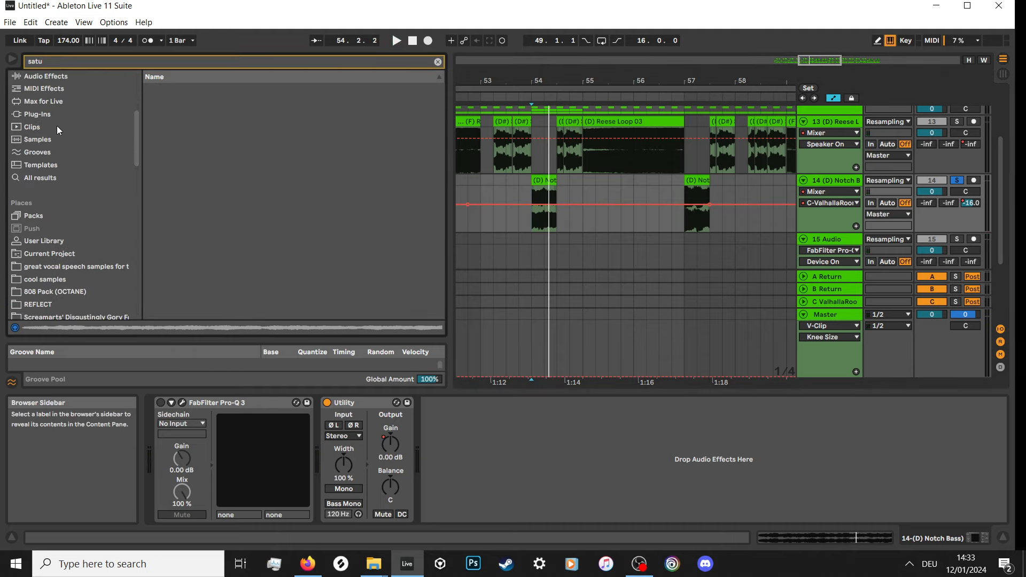
left_click(52, 143)
left_click(57, 155)
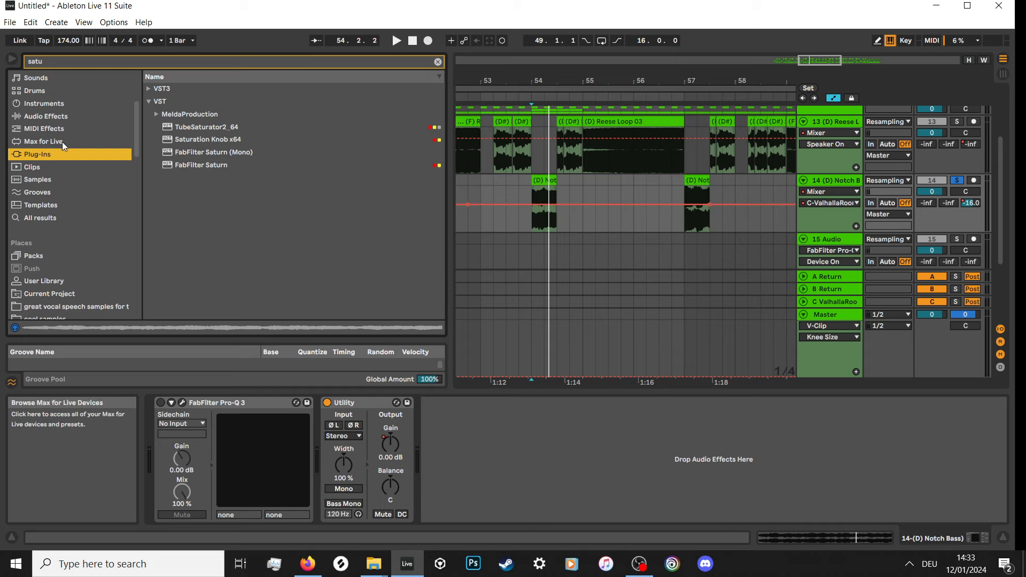
left_click(62, 143)
left_click(56, 120)
double_click(173, 89)
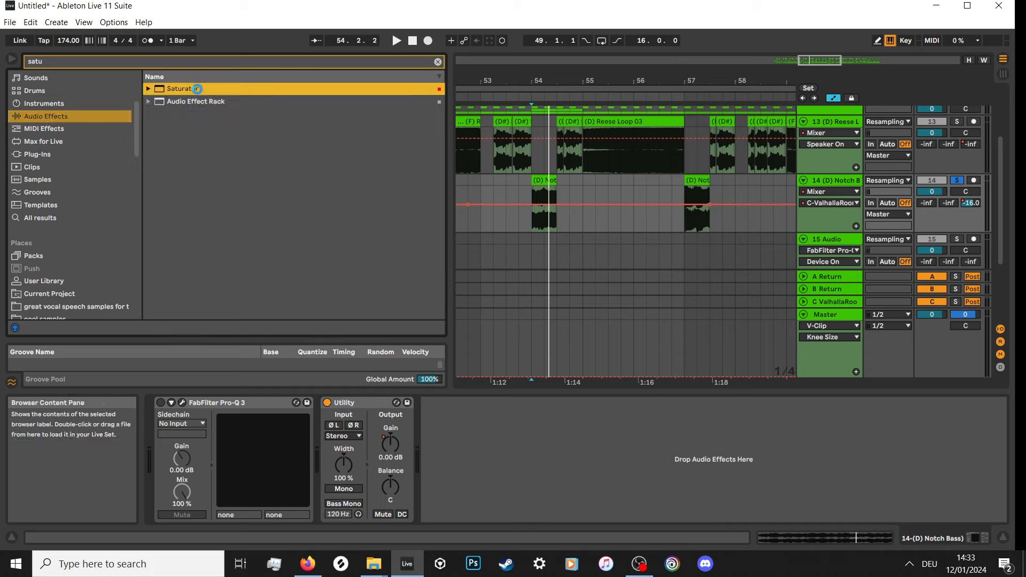
left_click(549, 440)
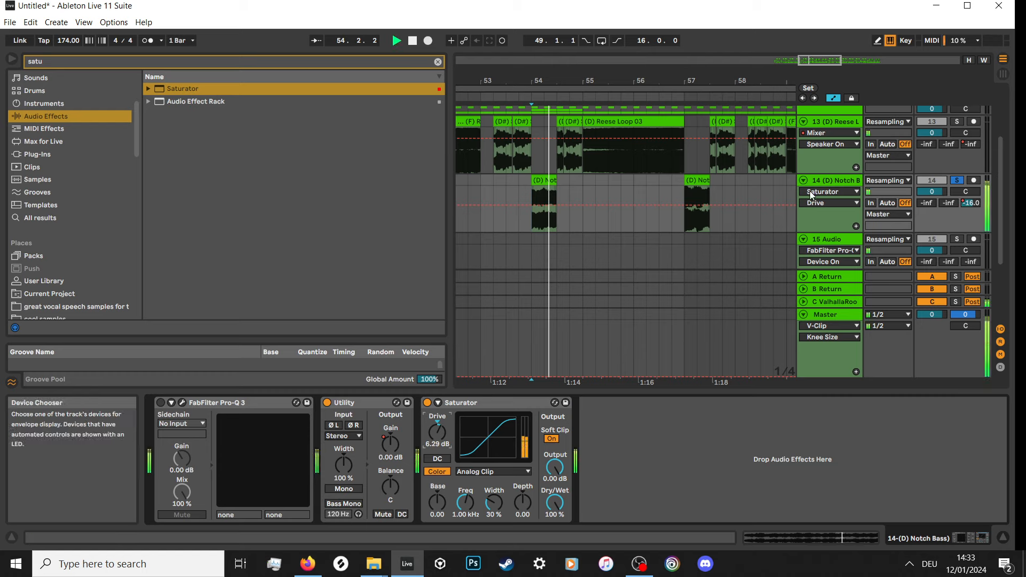
Search the plug-ins for "fab" and add a FabFilter Pro-Q 3 after the Saturator on the Notch Bass track.
left_click(438, 62)
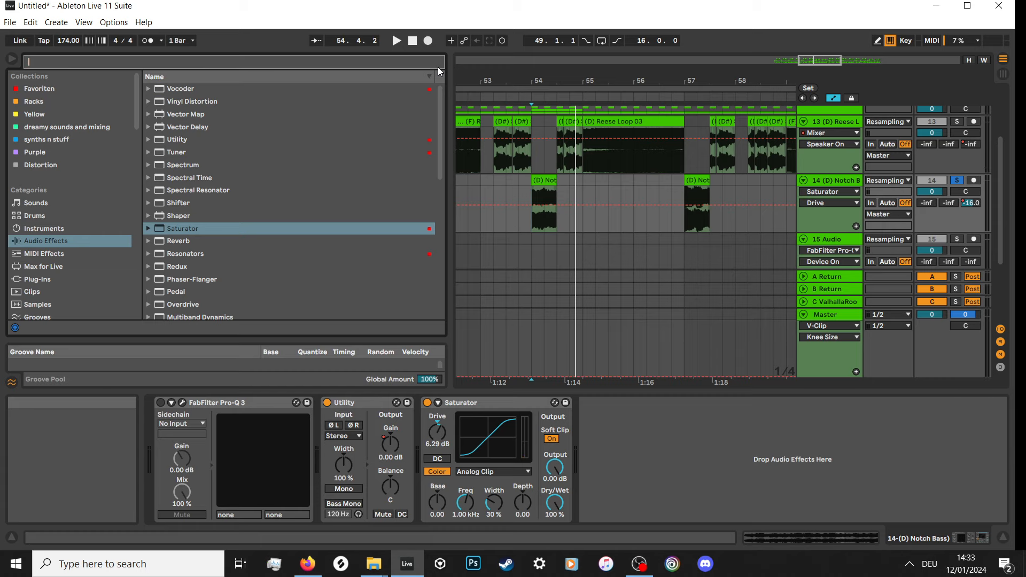
type("fab")
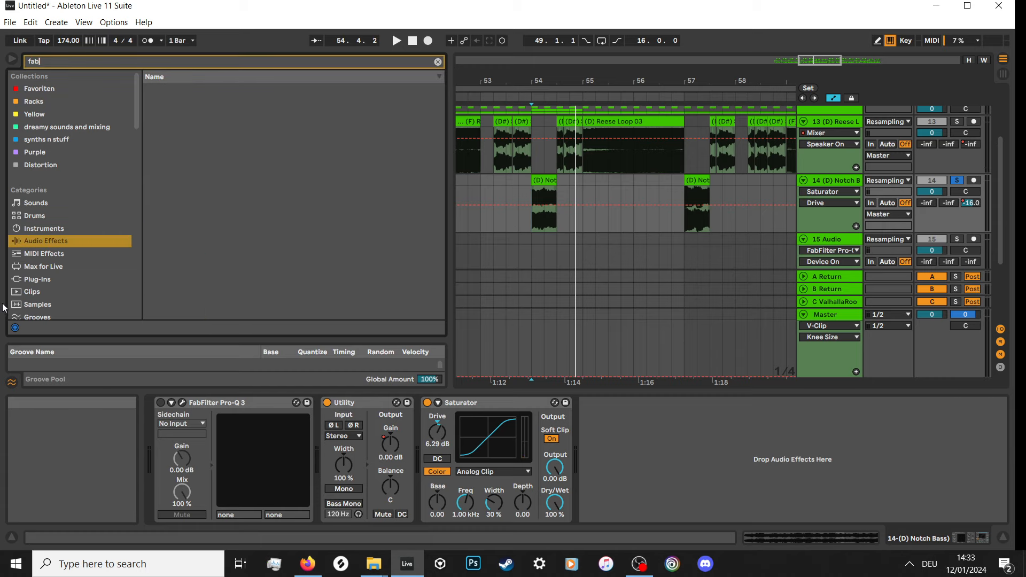
left_click(53, 280)
scroll(218, 219, "down", 1)
double_click(240, 237)
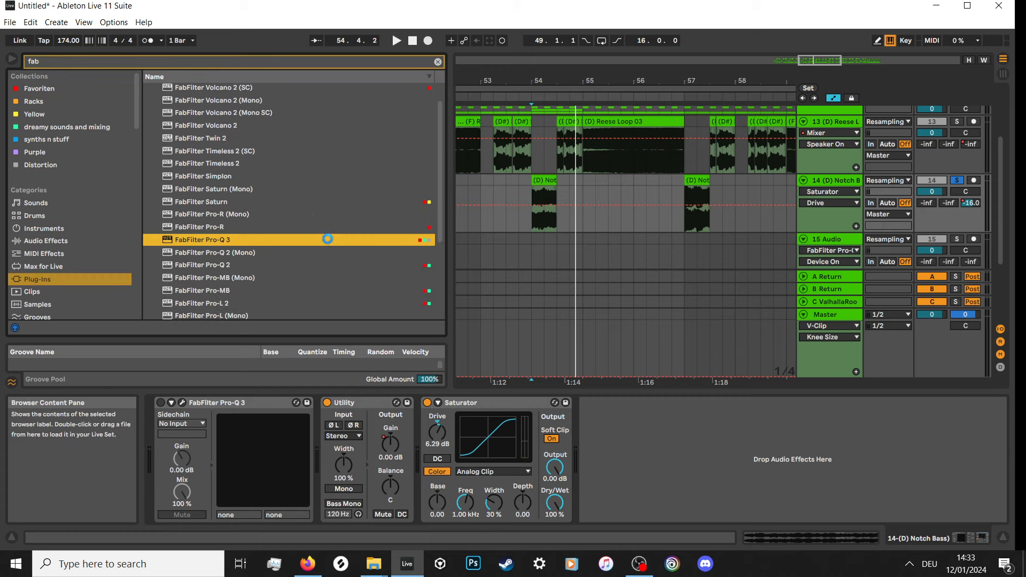
Try a +4.58 dB high shelf at 3309.6 Hz with a bell at 2281.1 Hz, then delete the trial EQ bands.
left_click_drag(516, 250, 418, 240)
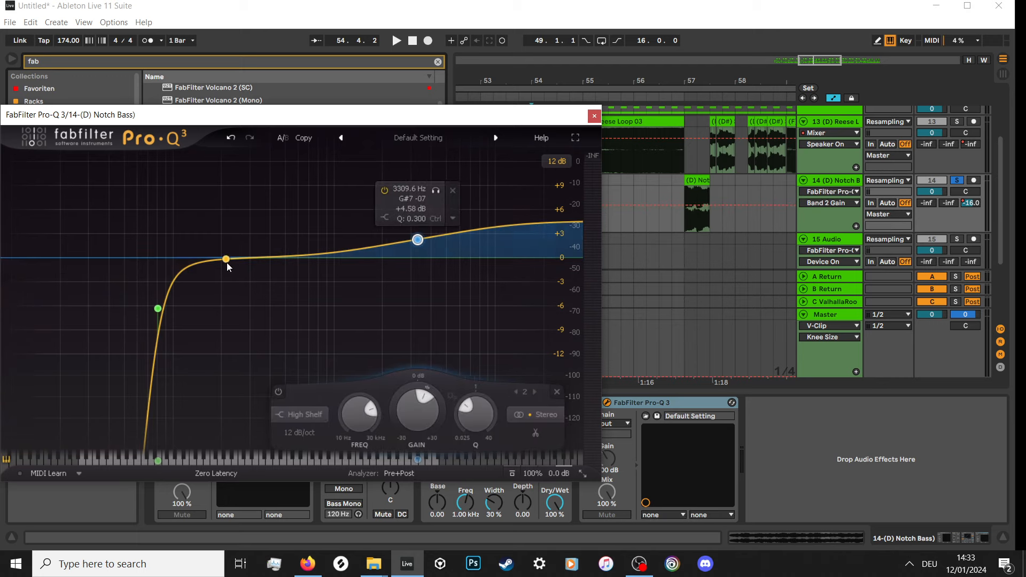
left_click(193, 259)
key("space")
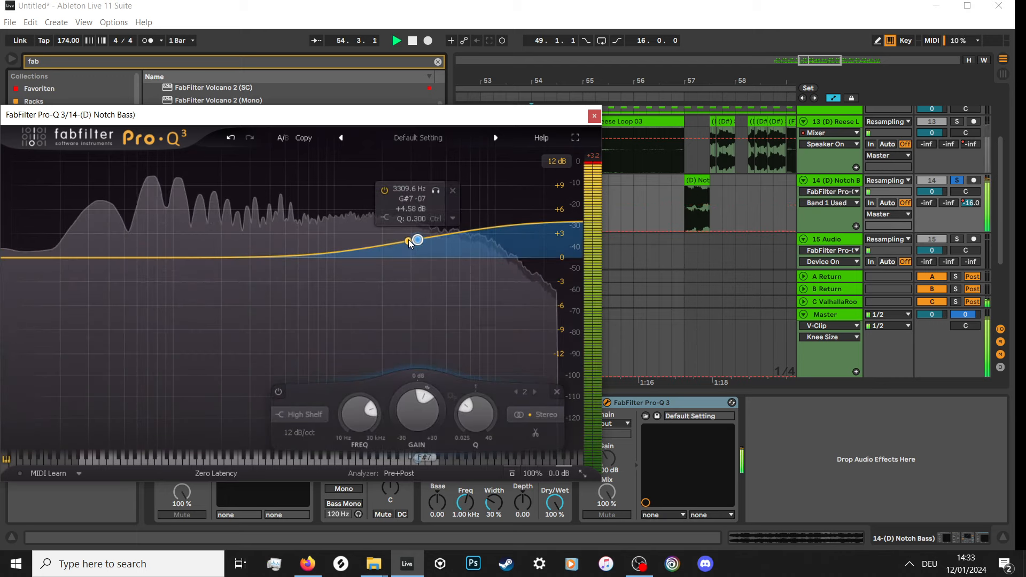
left_click(391, 233)
key("space")
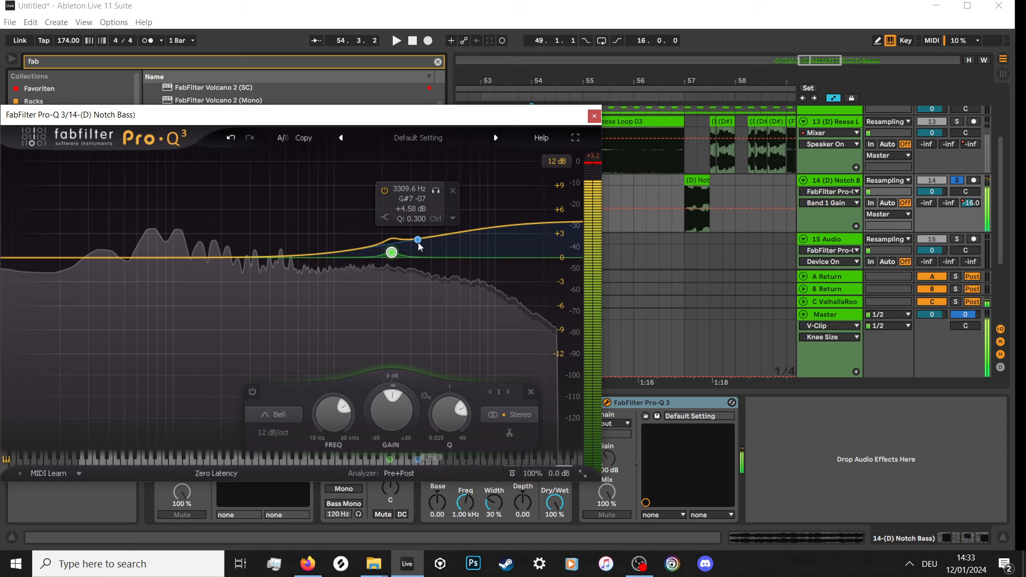
left_click(453, 203)
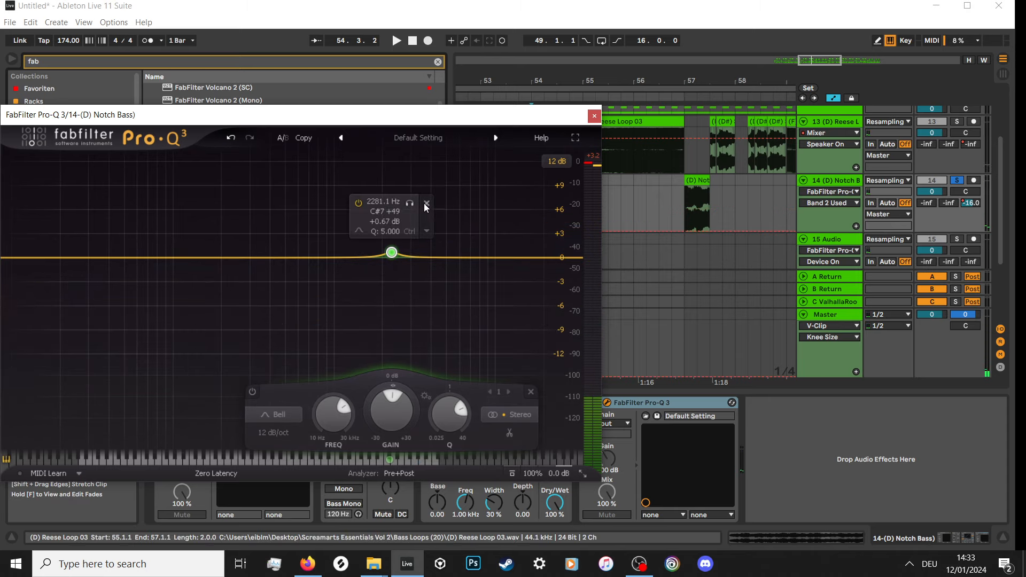
left_click(426, 204)
Add a +6.00 dB high shelf at about 2154 Hz to the Notch Bass EQ during playback and close the plug-in window.
key("space")
left_click_drag(527, 258, 387, 233)
key("space")
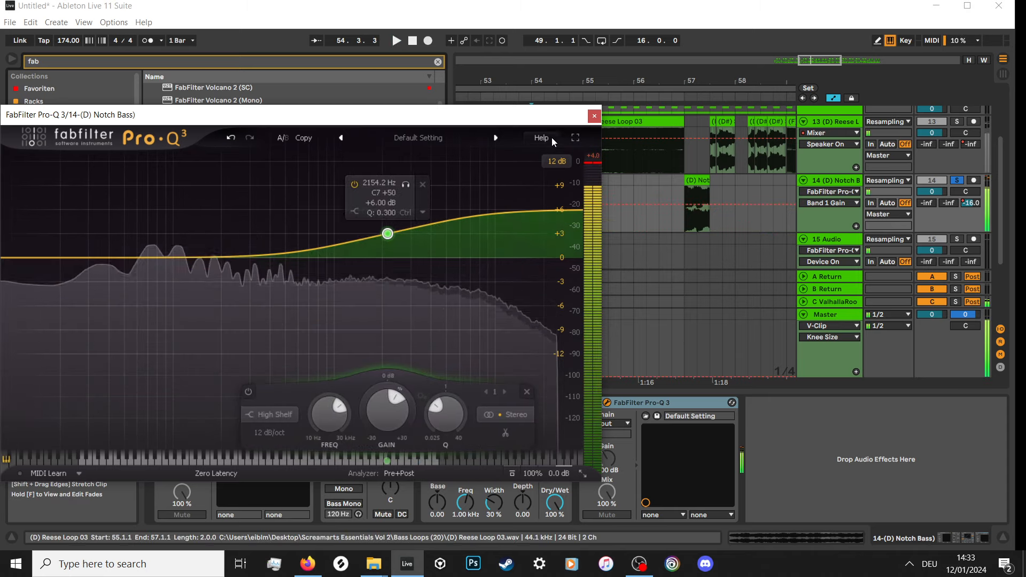
left_click(594, 116)
Search the audio effects for "auto" and add an Auto Pan after the EQ on the Notch Bass track.
left_click(438, 61)
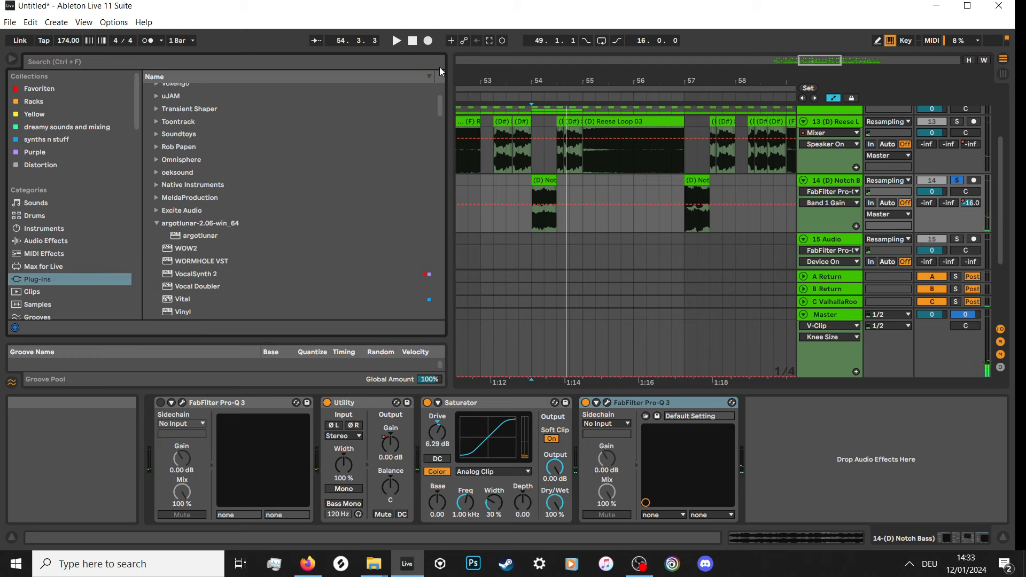
left_click(375, 61)
type("au")
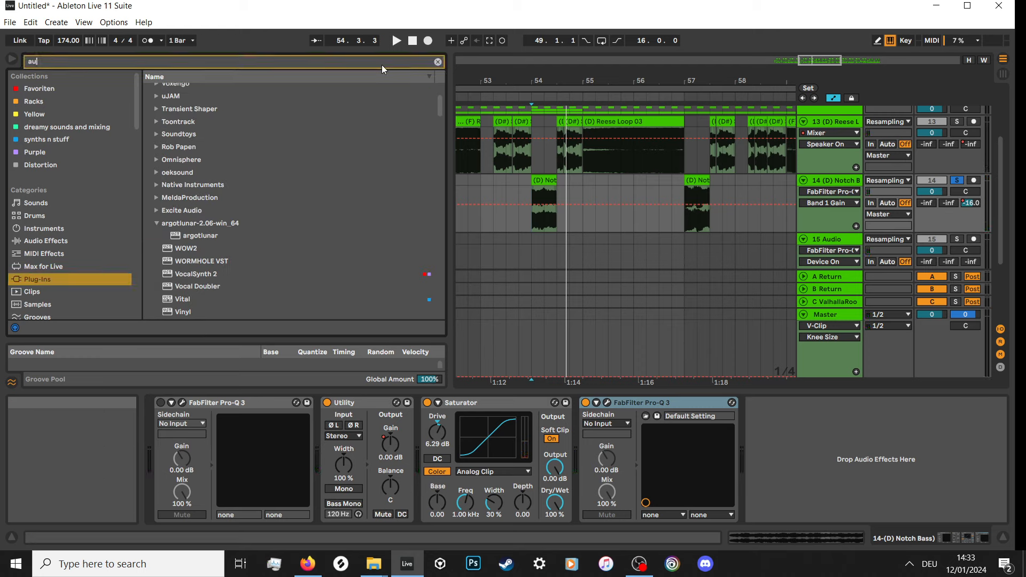
type("to")
left_click(46, 241)
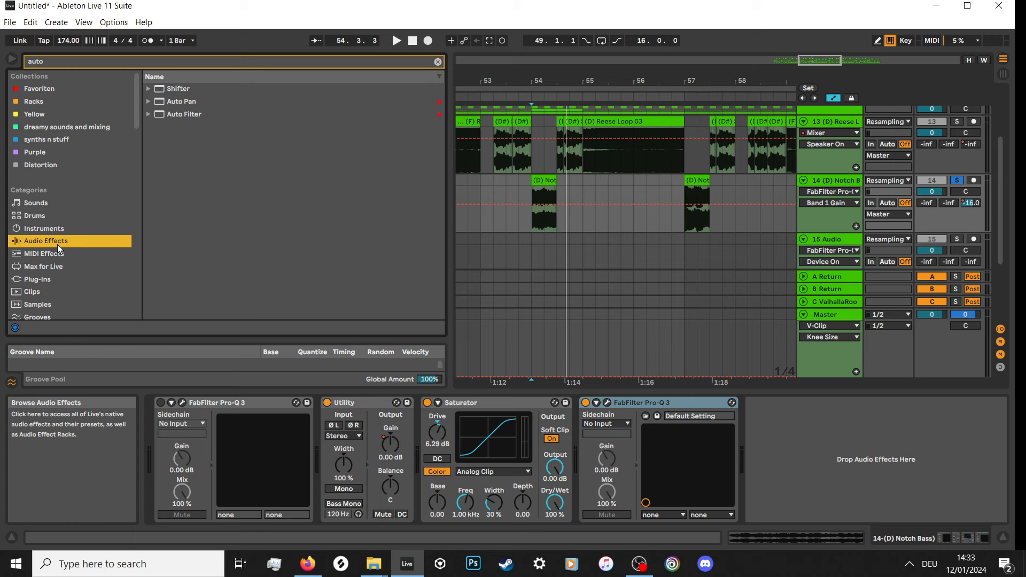
double_click(214, 101)
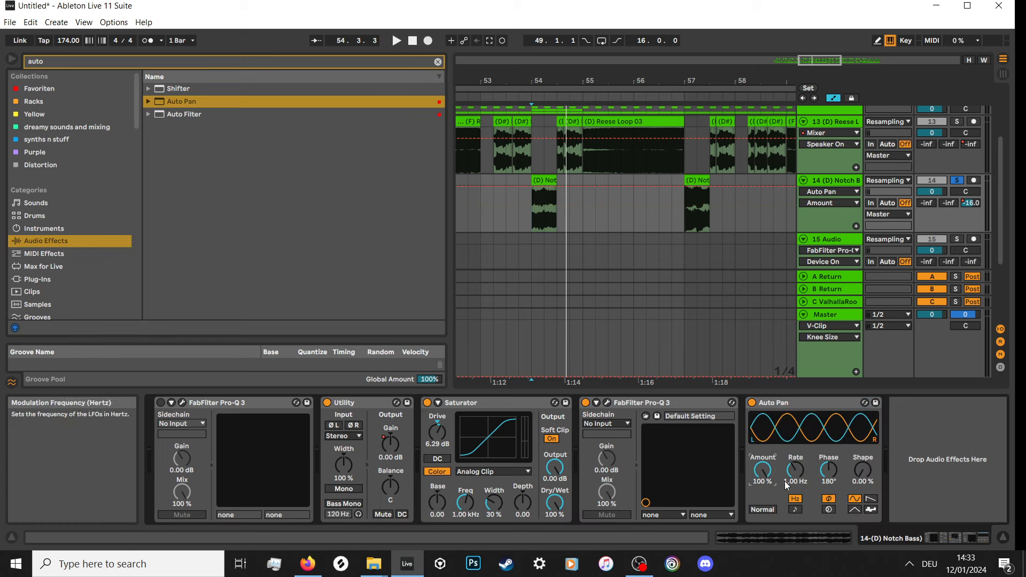
Set the Auto Pan's Rate to 90.0 Hz and its Phase to 360°.
left_click_drag(795, 471, 794, 428)
left_click_drag(828, 471, 828, 418)
left_click_drag(795, 471, 795, 460)
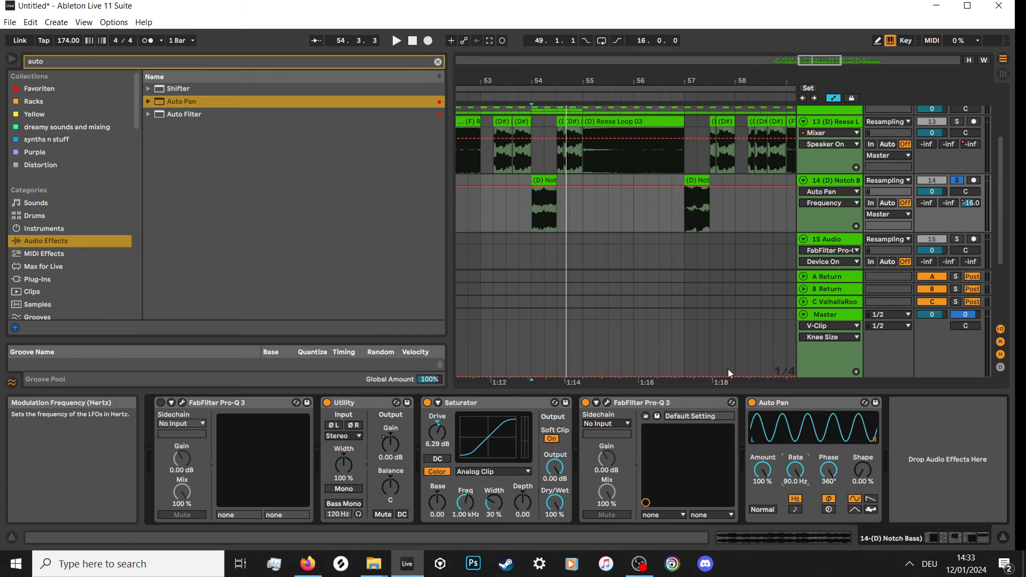
Automate the Auto Pan over the bar 54 Notch Bass clip: Frequency falling to 29.4 Hz, Amount curving up and dropping at the clip's end.
left_click(531, 188)
left_click_drag(556, 188, 556, 195)
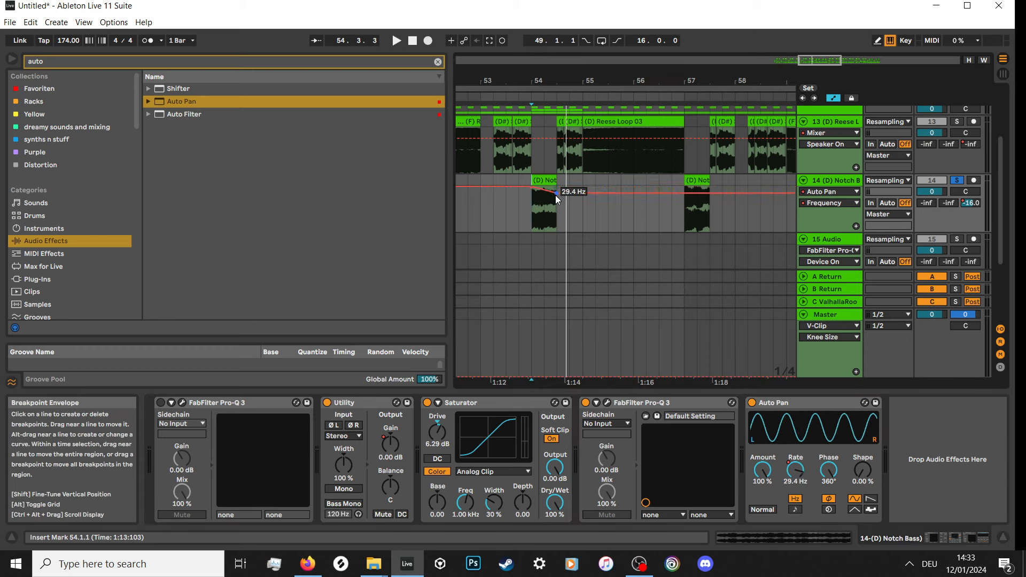
left_click(762, 471)
left_click(530, 188)
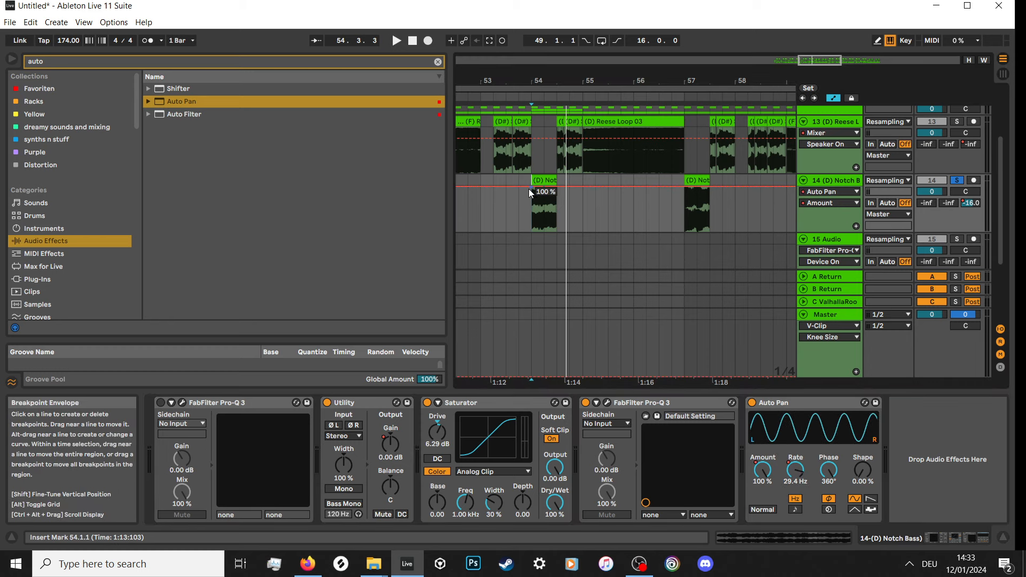
mouse_move(556, 187)
left_mouse_down()
mouse_move(556, 232)
mouse_move(553, 196)
left_mouse_up()
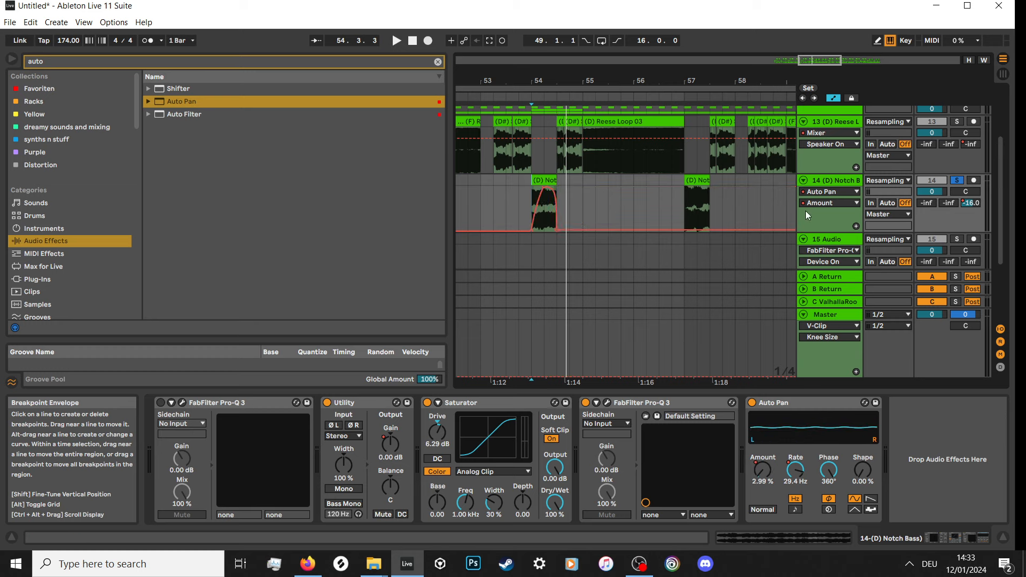
Reshape the Auto Pan Frequency automation over the bar 54 clip to fall to 15.0 Hz, checking it with playback.
left_click(830, 203)
left_click(833, 243)
key("space")
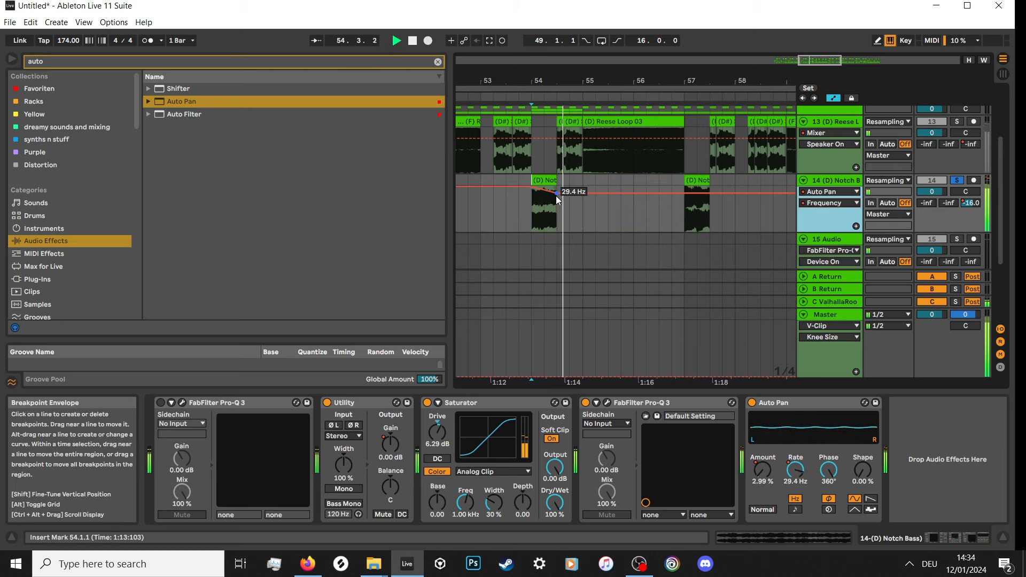
left_click_drag(556, 195, 546, 206)
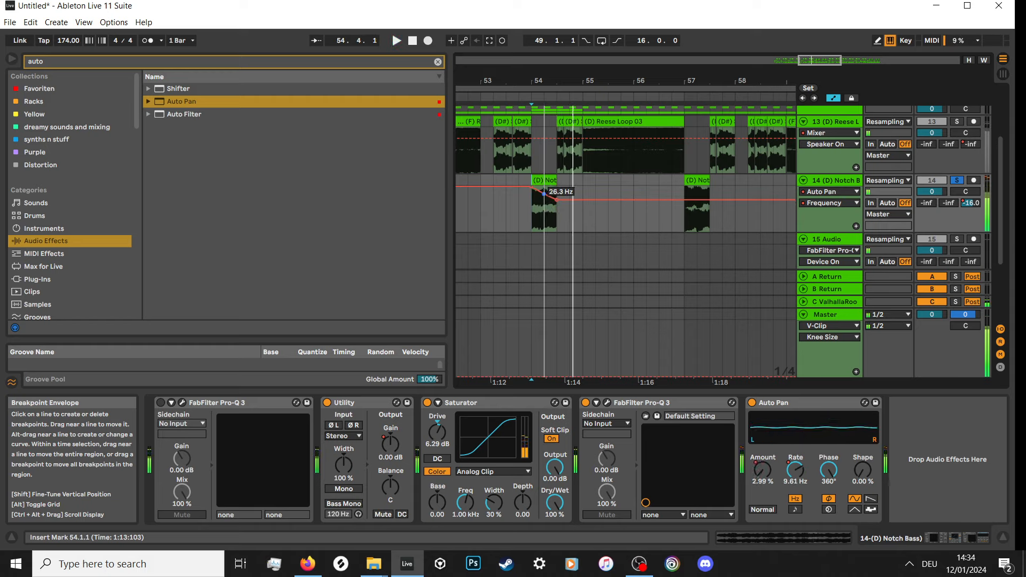
key("space")
scroll(544, 199, "down", 4)
key("space")
key("space")
Automate the Auto Pan Amount to rise from zero over the Notch Bass clip at bar 57 and play from there.
left_click(606, 191)
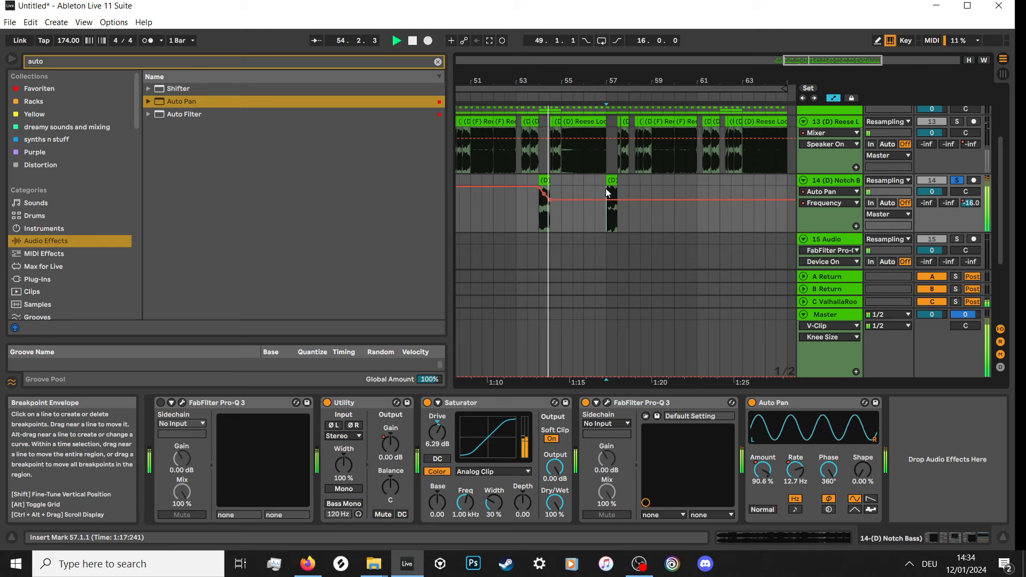
scroll(607, 194, "up", 3)
left_click(830, 203)
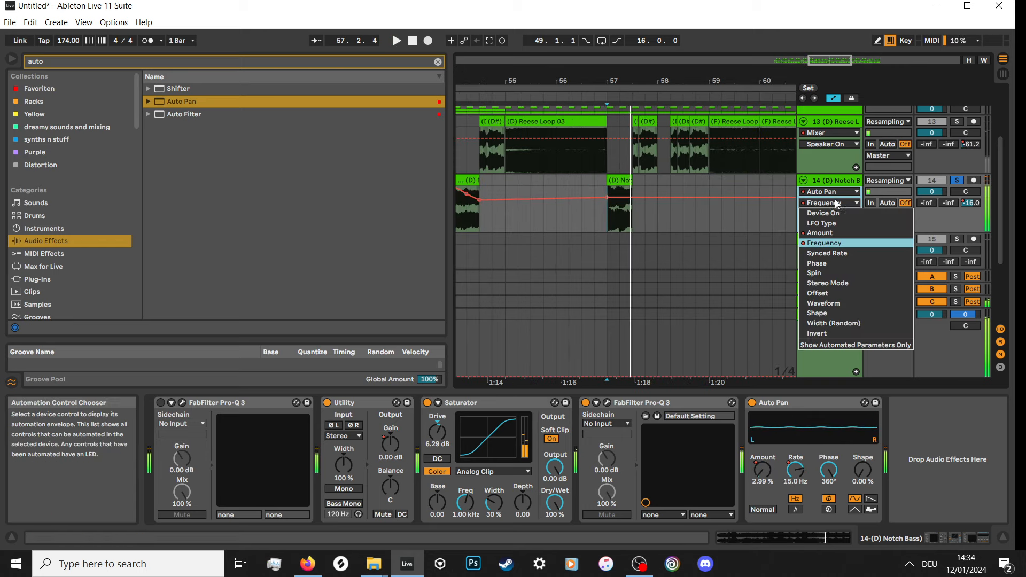
left_click(829, 231)
mouse_move(615, 225)
left_mouse_down()
mouse_move(619, 188)
mouse_move(600, 230)
left_mouse_up()
key("space")
key("space")
scroll(609, 209, "down", 3)
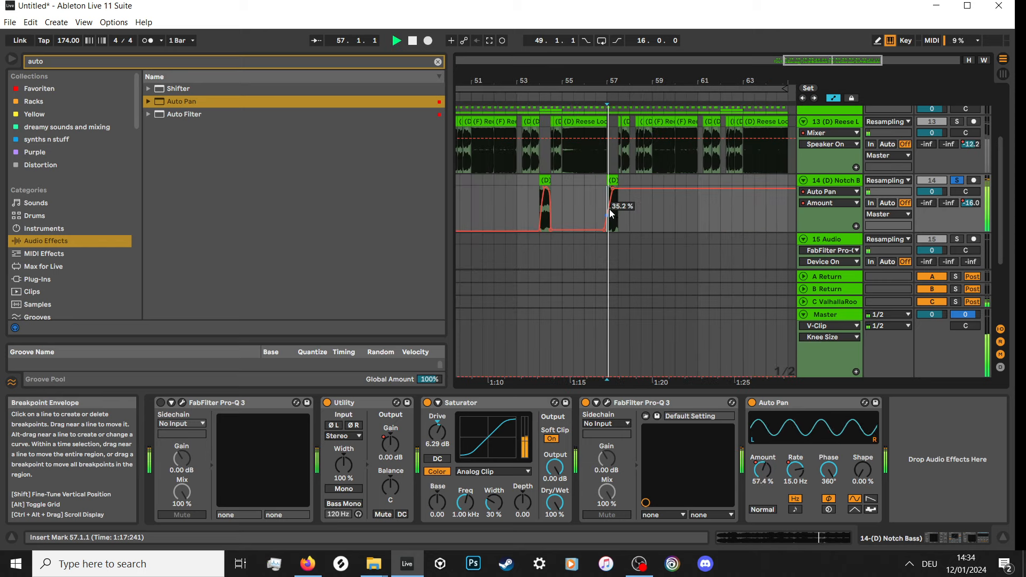
Play the arrangement from bar 53 to check the automated Notch Bass fill in context.
left_click(517, 181)
key("space")
key("space")
scroll(615, 208, "down", 4)
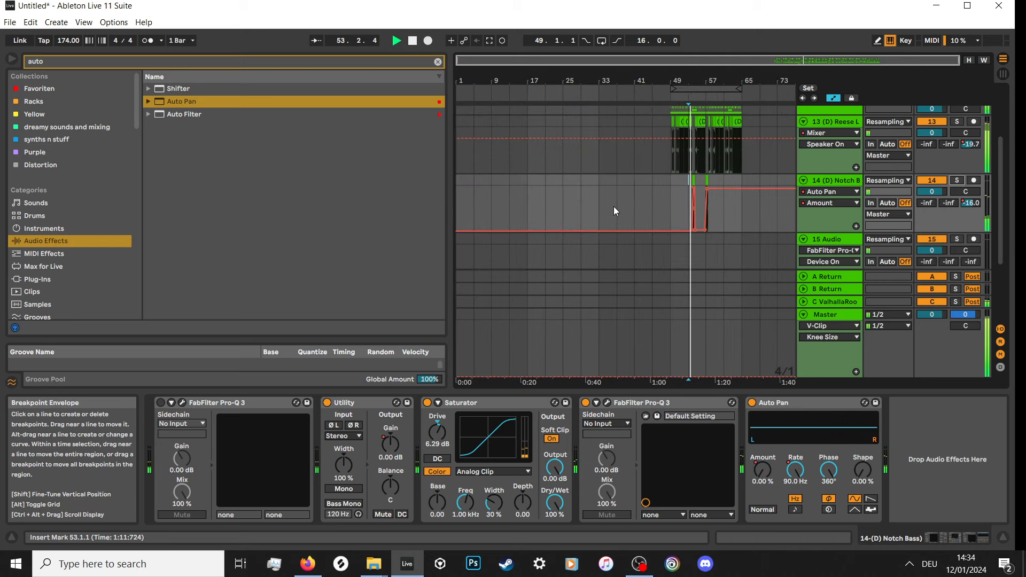
scroll(748, 209, "up", 2)
scroll(686, 193, "up", 1)
scroll(574, 213, "down", 3)
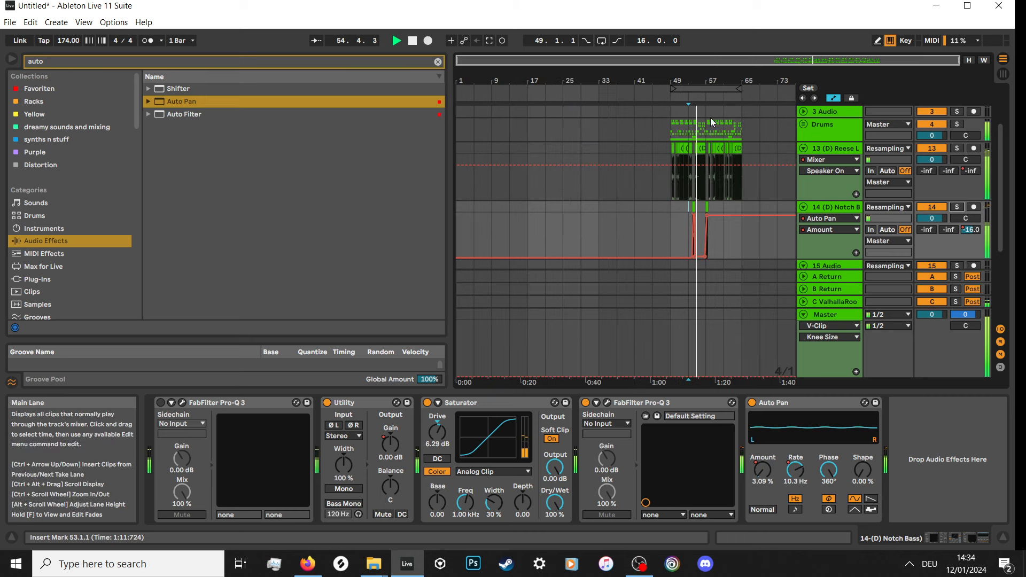
Shorten the loop to the eight bars from bar 49, fold the Notch Bass track and select the looped range across all tracks.
left_click_drag(739, 89, 704, 91)
left_click(803, 206)
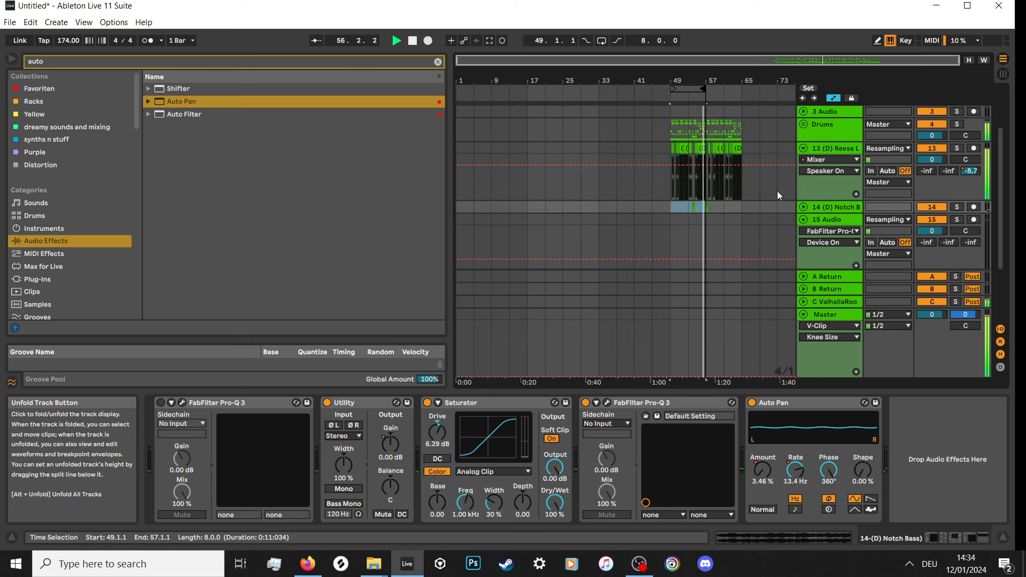
left_click(694, 89)
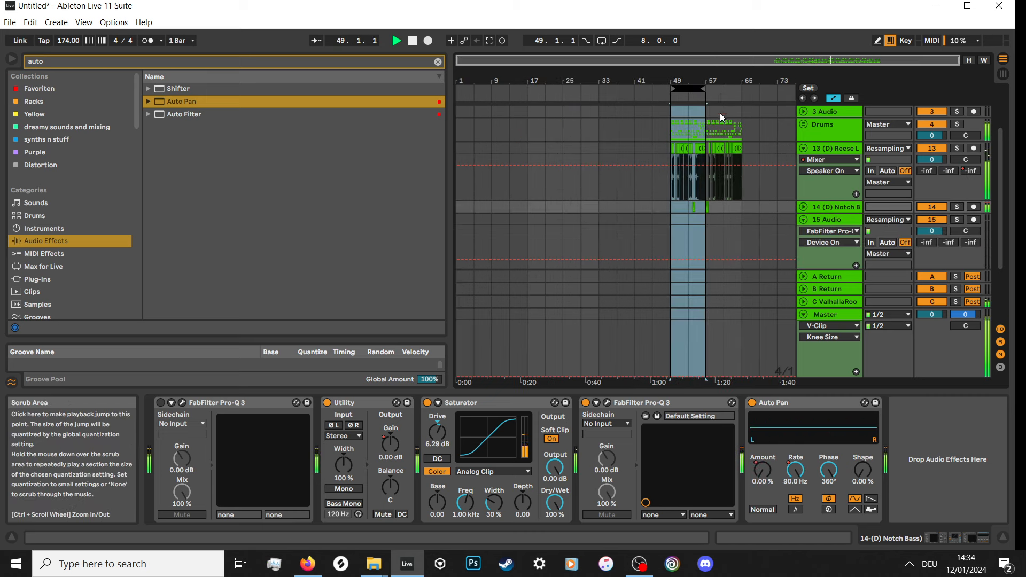
Fold the 15 Audio, Reese Loop and Serum tracks in the arrangement.
left_click(803, 219)
scroll(807, 160, "up", 1)
left_click(803, 161)
scroll(697, 166, "up", 2)
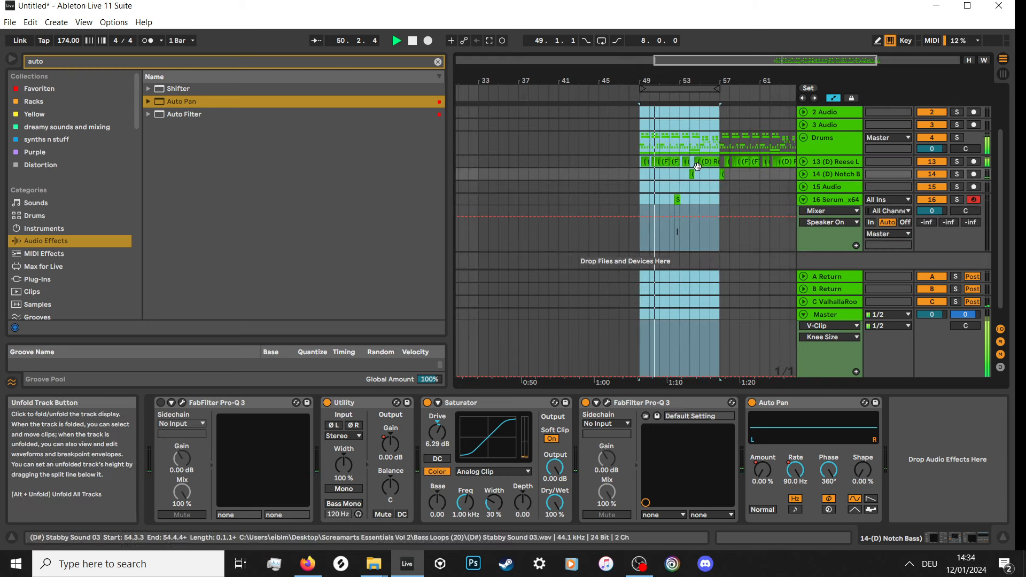
left_click(802, 199)
Delete the Serum track and the empty 15 Audio track, and stop playback.
left_click(823, 201)
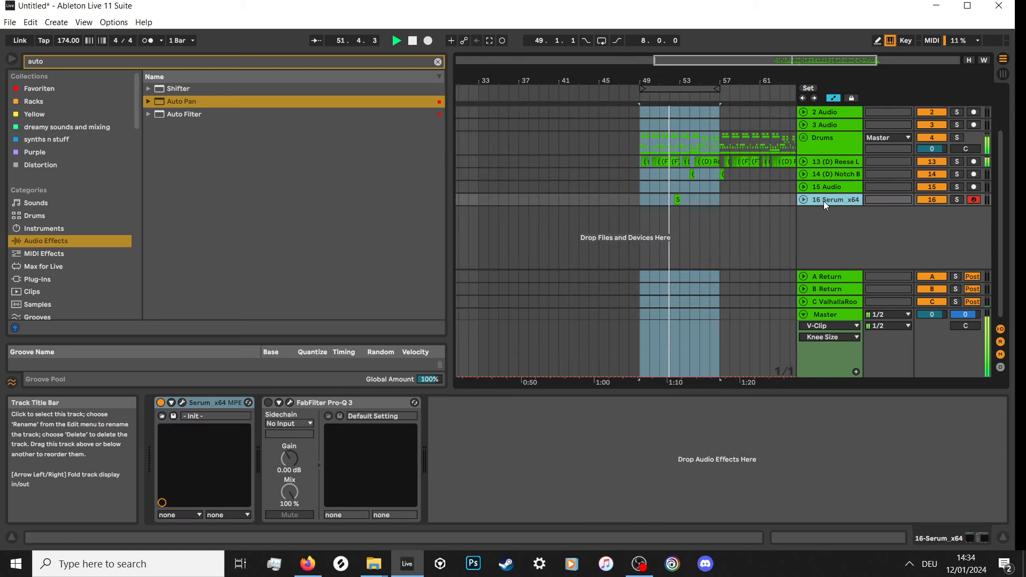
key("Delete")
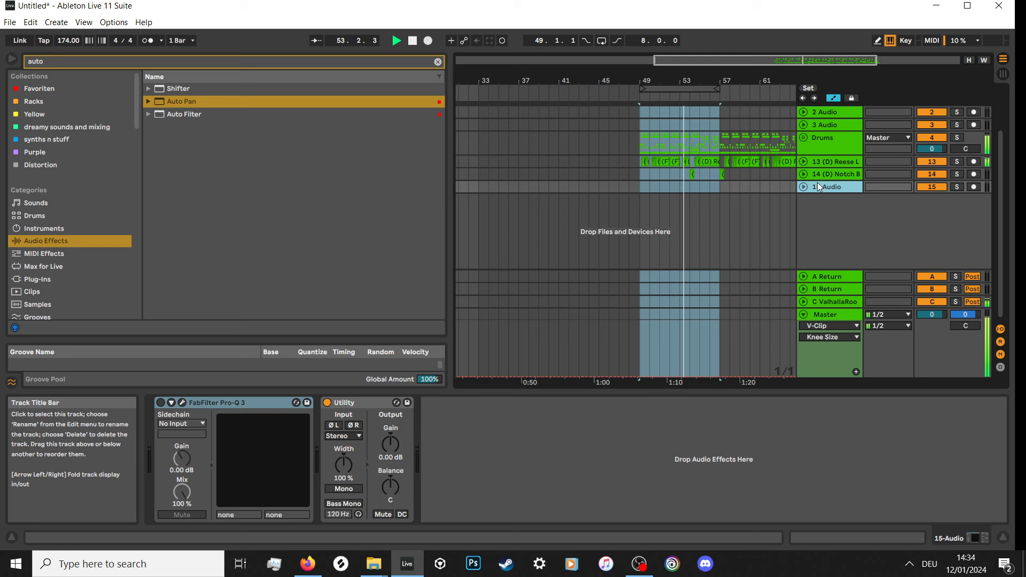
key("Delete")
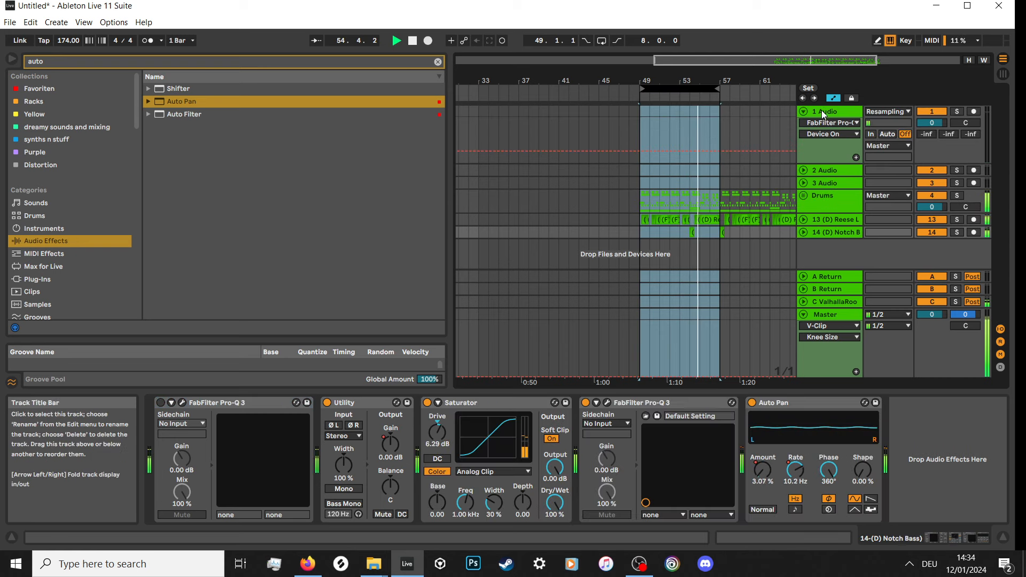
scroll(680, 90, "down", 3)
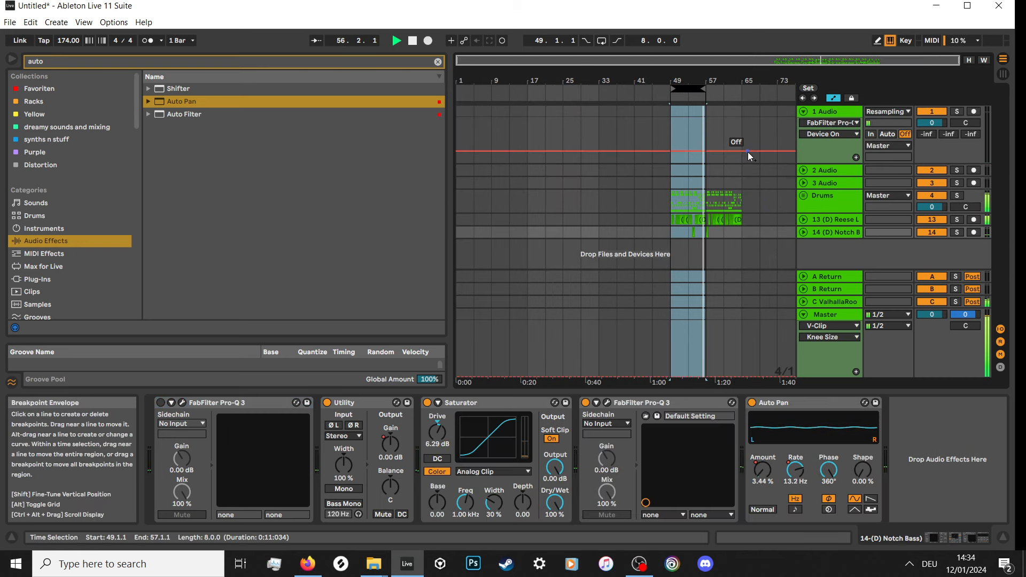
key("space")
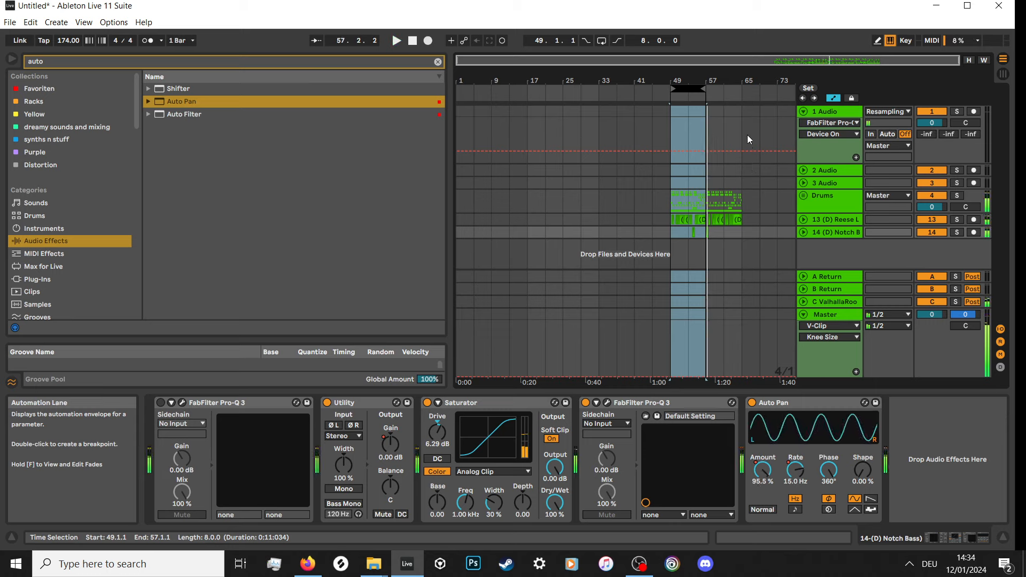